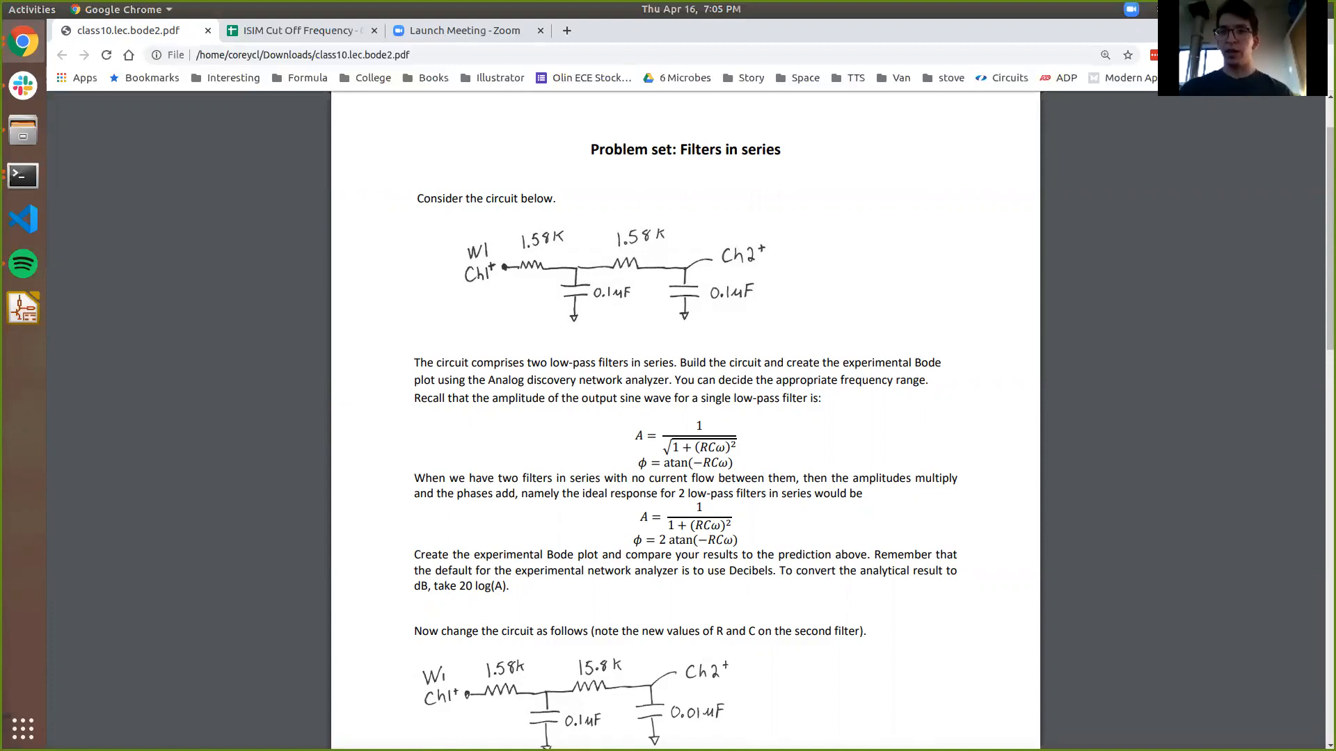
Step: Switch from the PDF to LTspice XVII, launching it from the desktop, and create a new blank schematic
{"action": "key", "text": "super+d"}
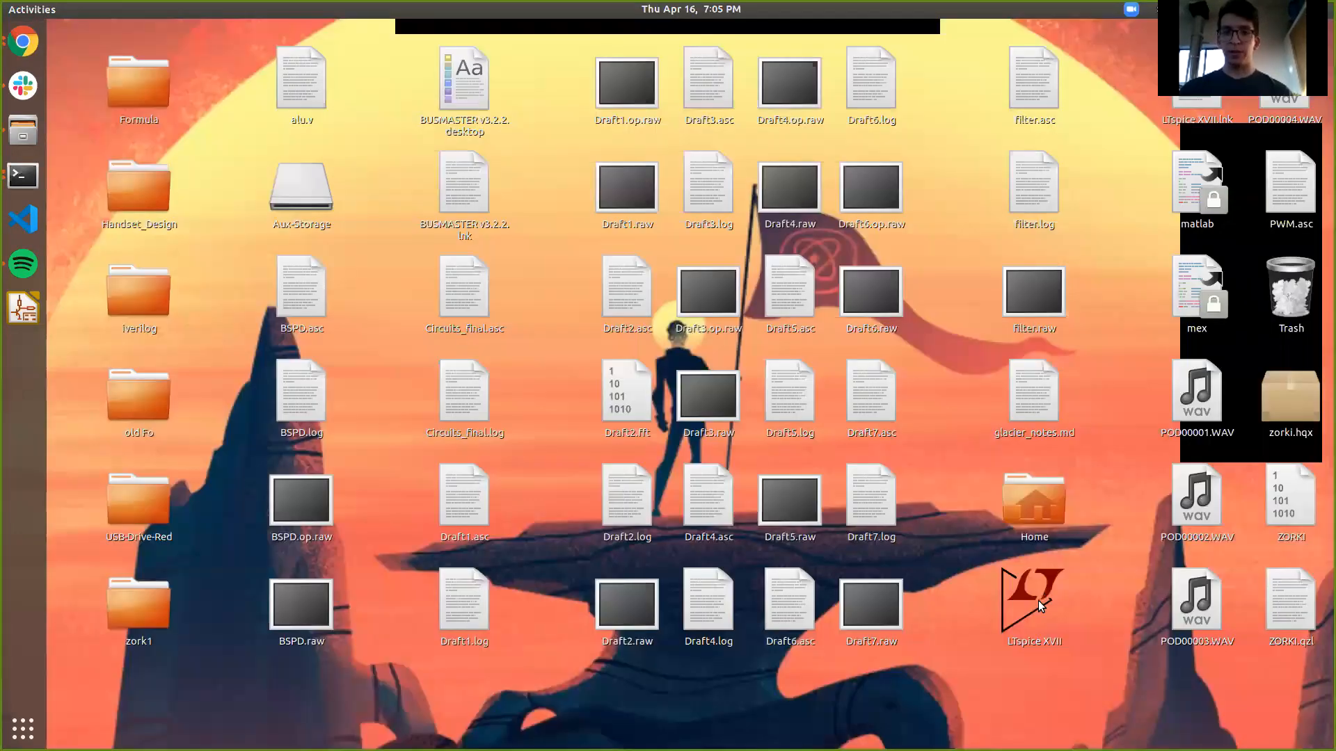
{"action": "double_click", "coordinate": [1039, 601]}
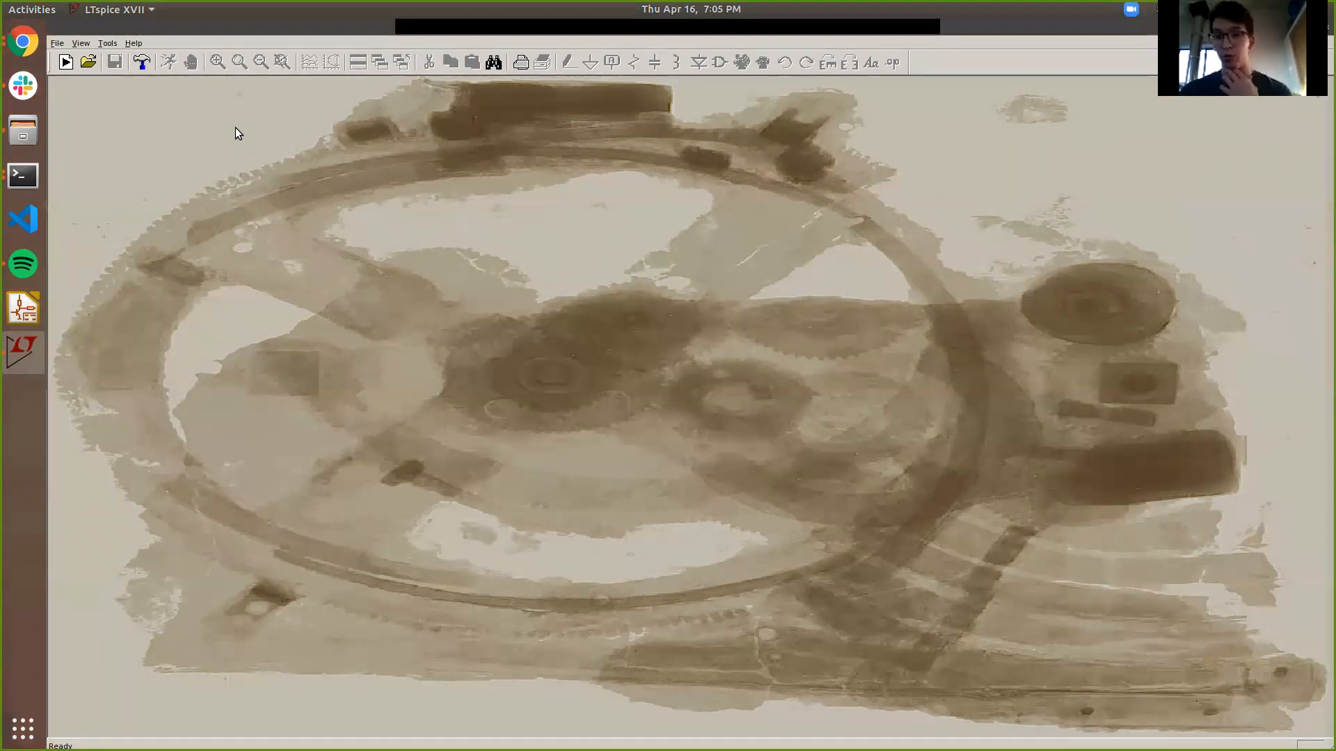
{"action": "left_click", "coordinate": [59, 44]}
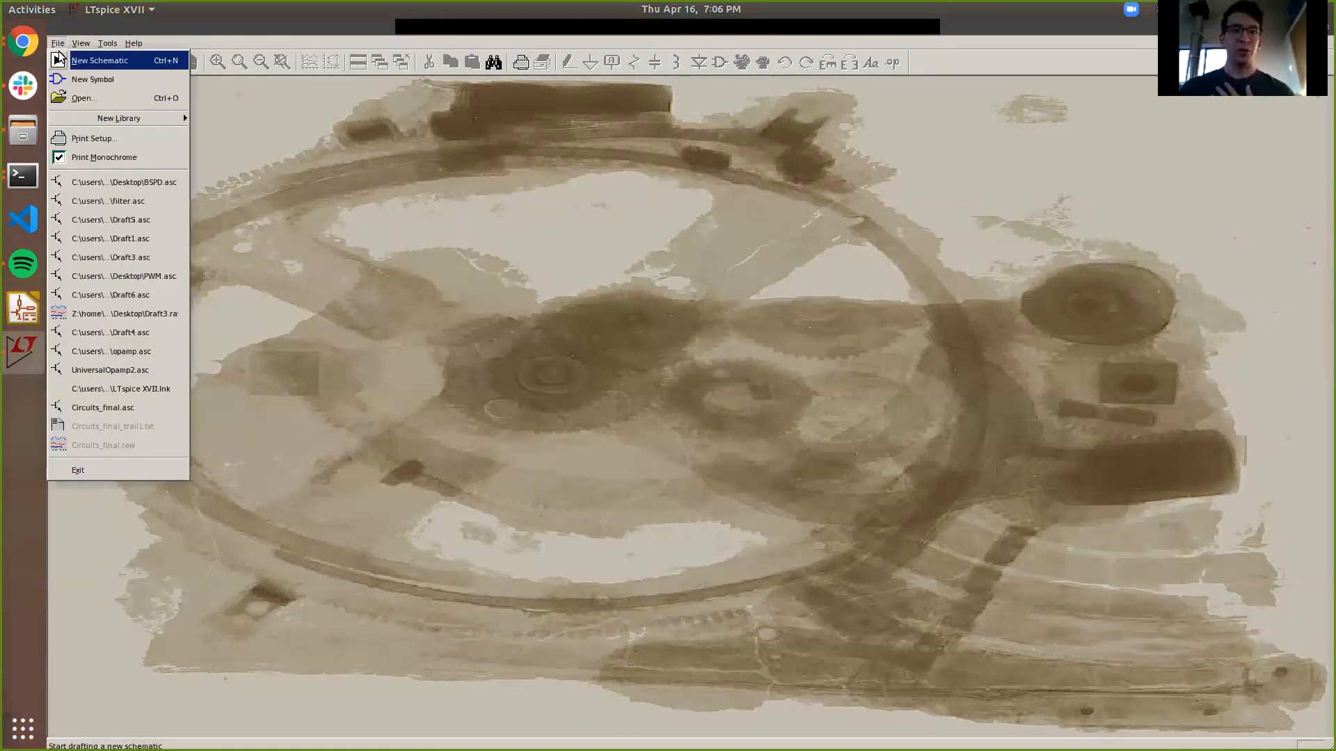
{"action": "left_click", "coordinate": [98, 60]}
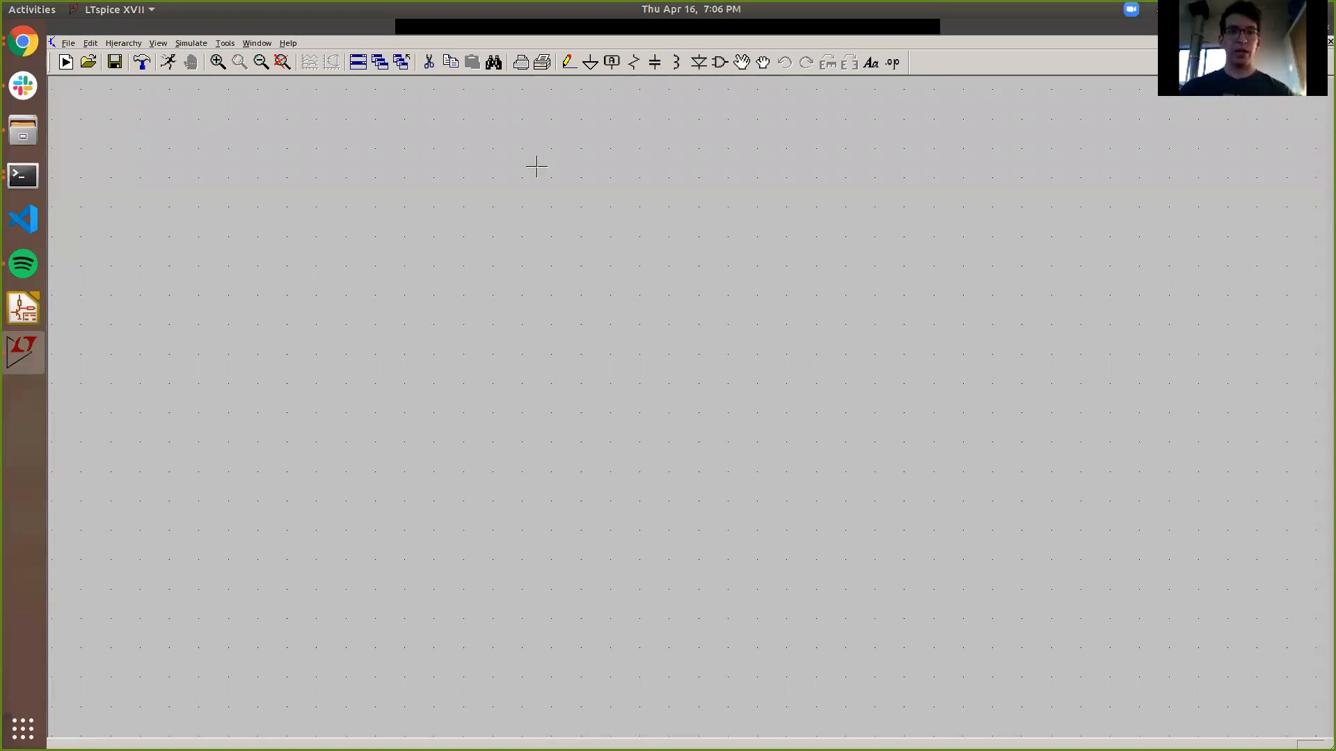
Step: Review the schematic editor's keyboard shortcut map in the drafting options, and close the settings without changing anything
{"action": "left_click", "coordinate": [221, 43]}
{"action": "left_click", "coordinate": [255, 101]}
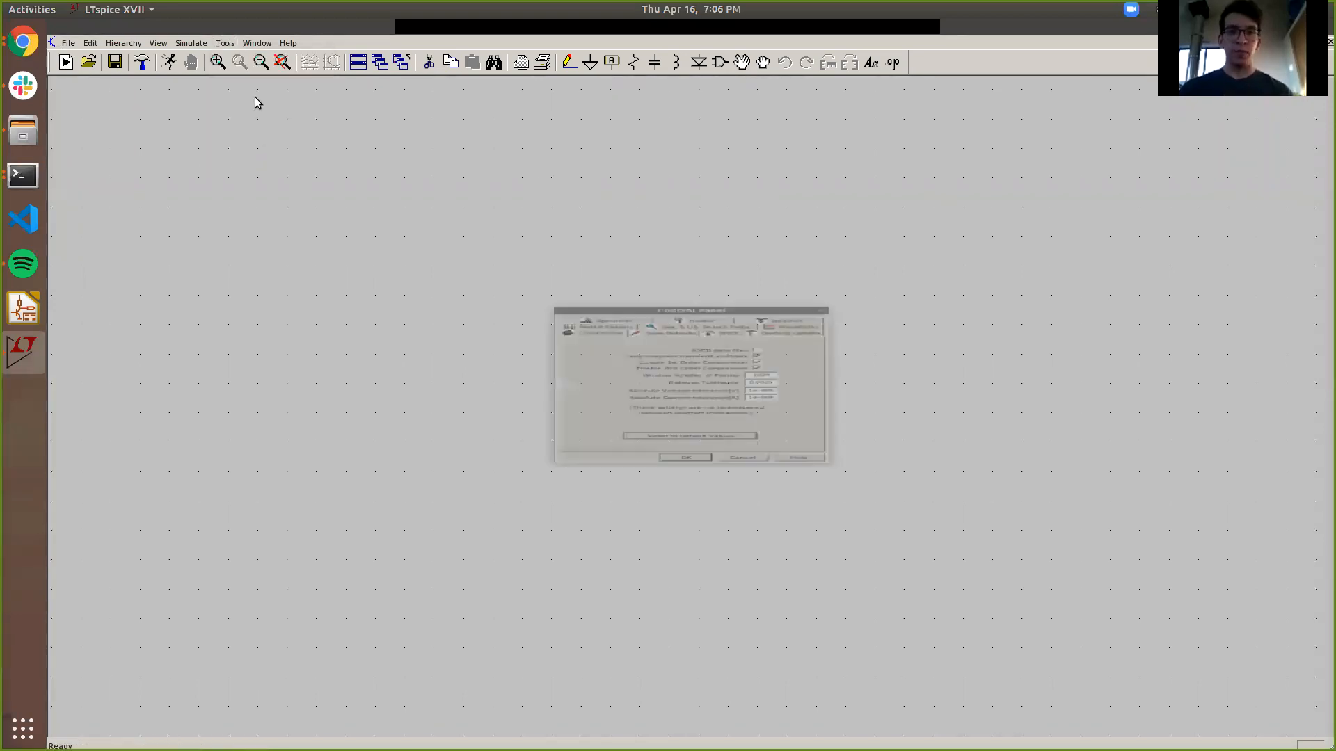
{"action": "left_click", "coordinate": [801, 277]}
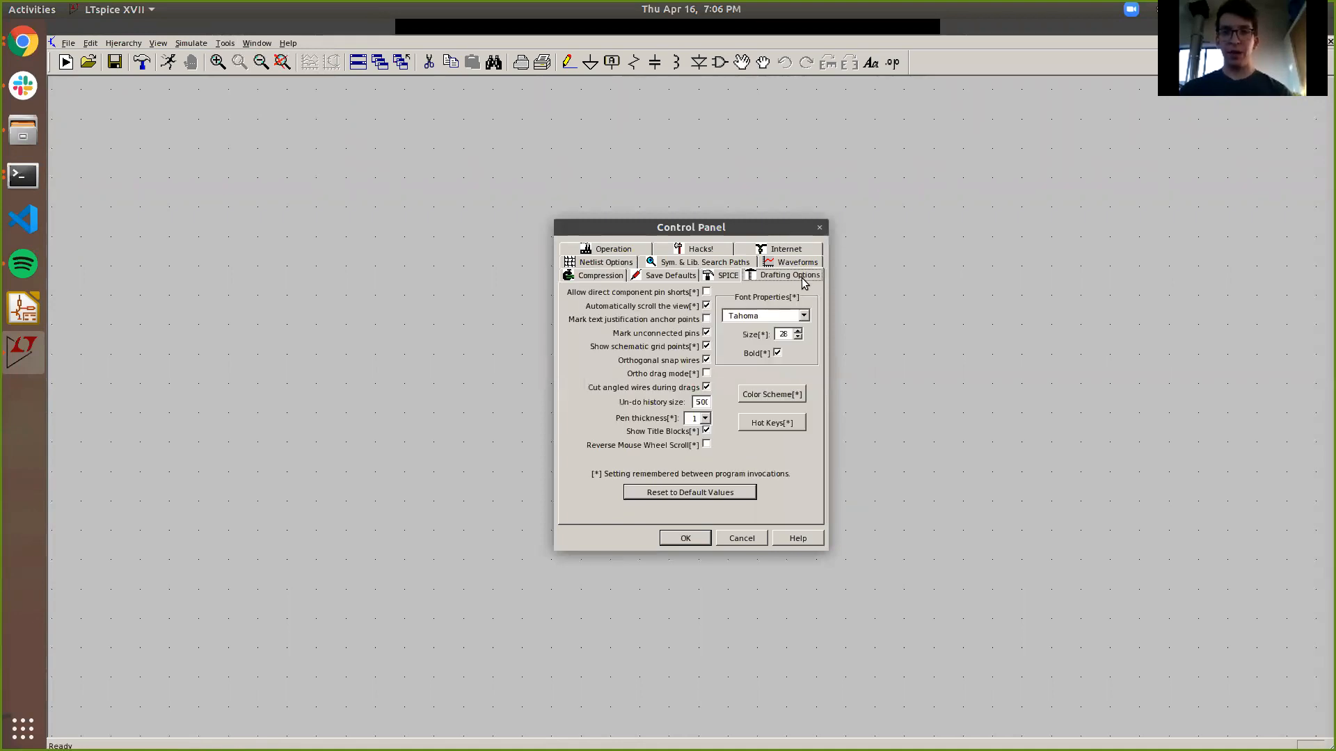
{"action": "left_click", "coordinate": [785, 423]}
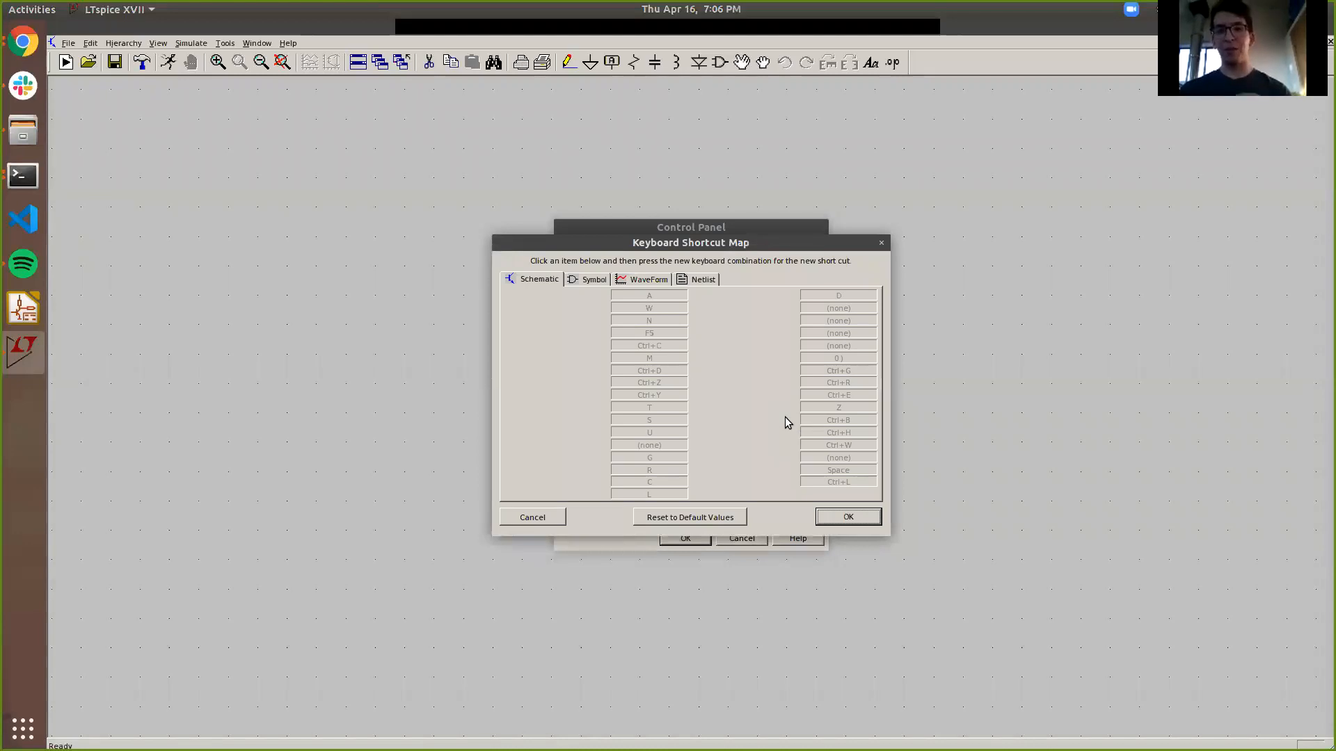
{"action": "left_click", "coordinate": [597, 280]}
{"action": "left_click", "coordinate": [546, 279]}
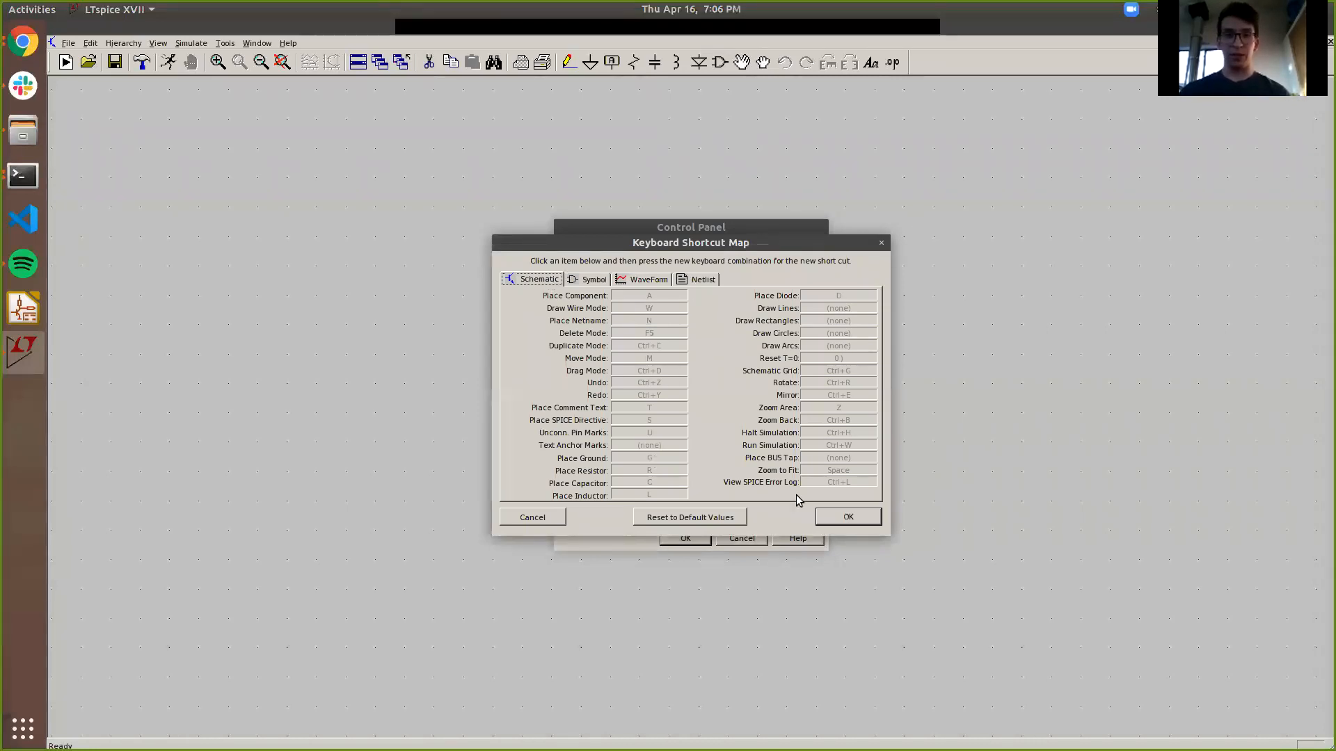
{"action": "left_click", "coordinate": [848, 516]}
{"action": "left_click", "coordinate": [704, 537]}
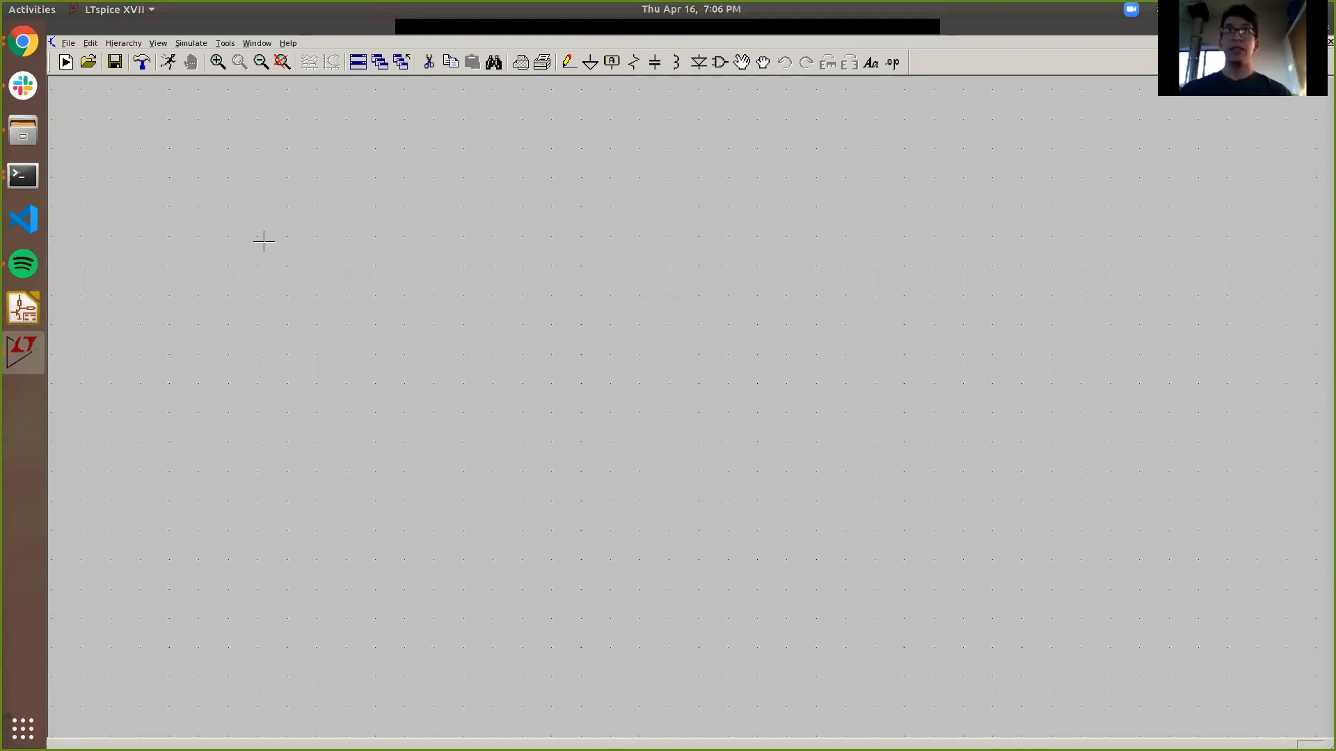
{"action": "key", "text": "r"}
{"action": "key", "text": "c"}
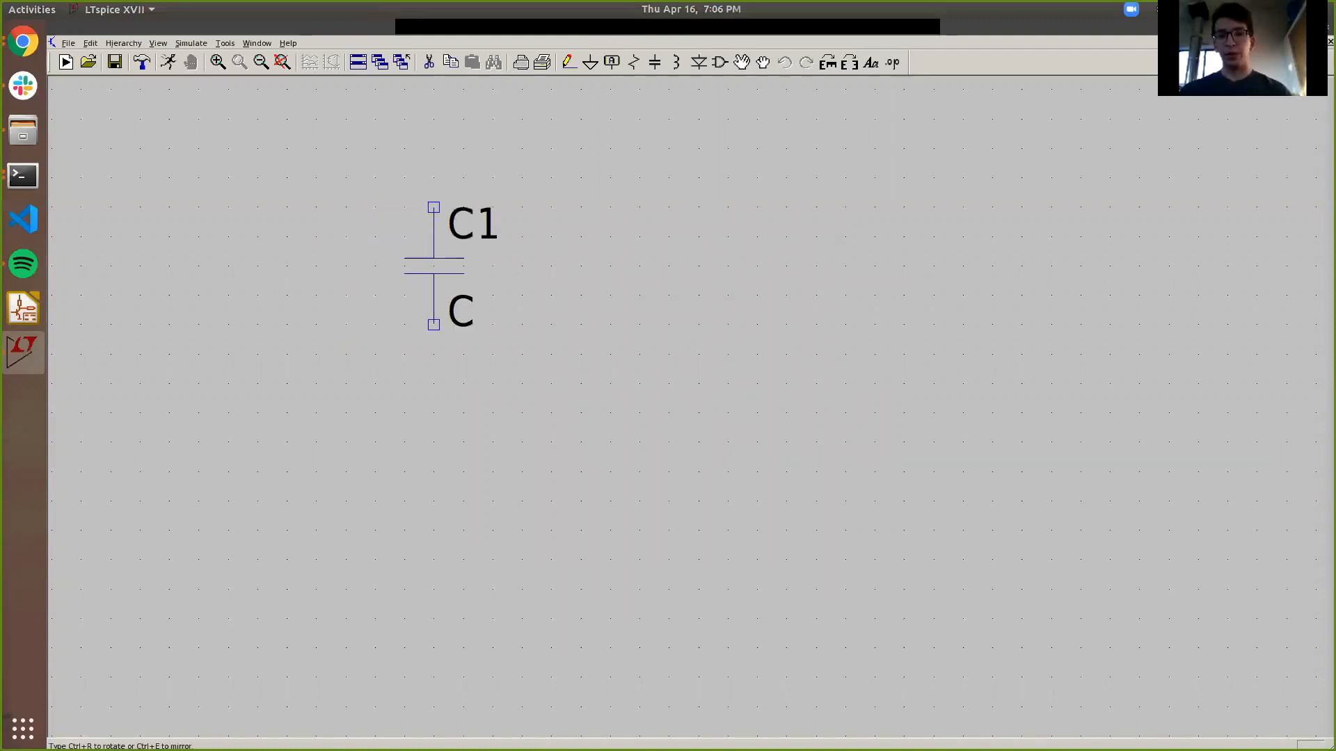
{"action": "key", "text": "l"}
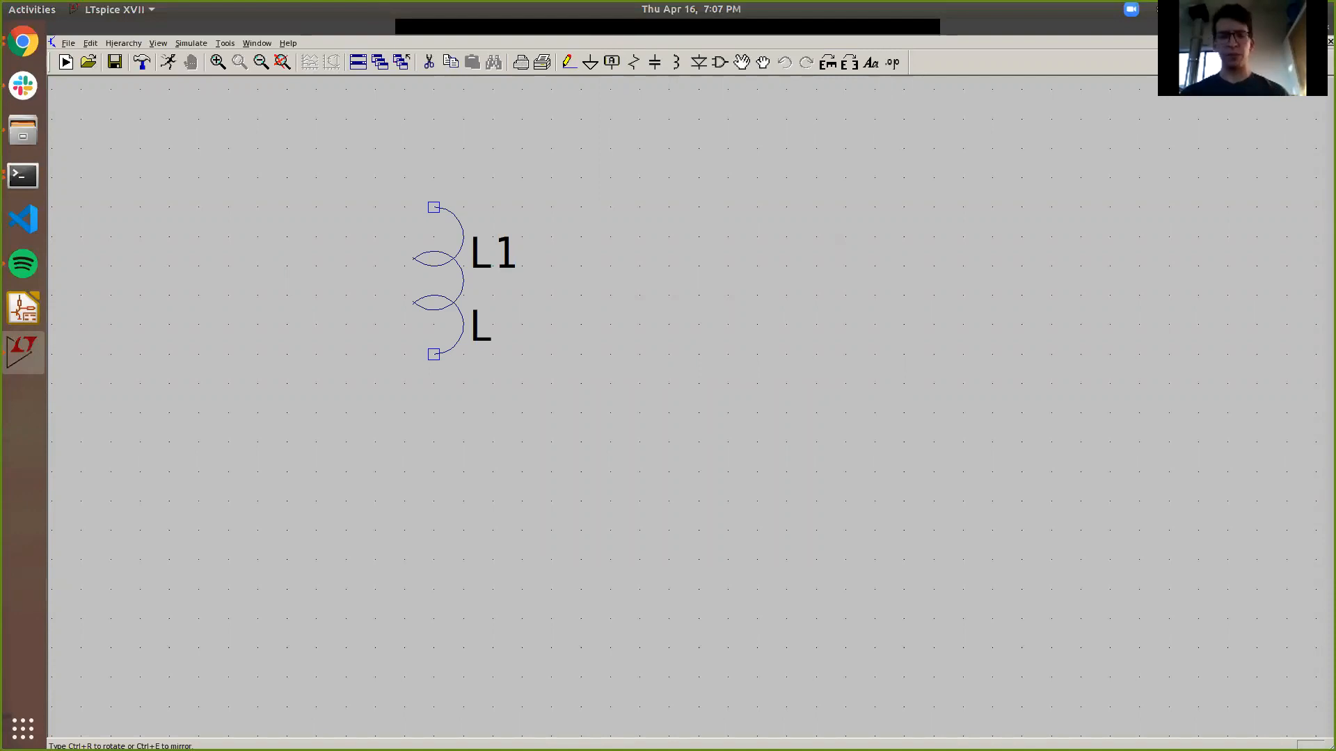
{"action": "key", "text": "Escape"}
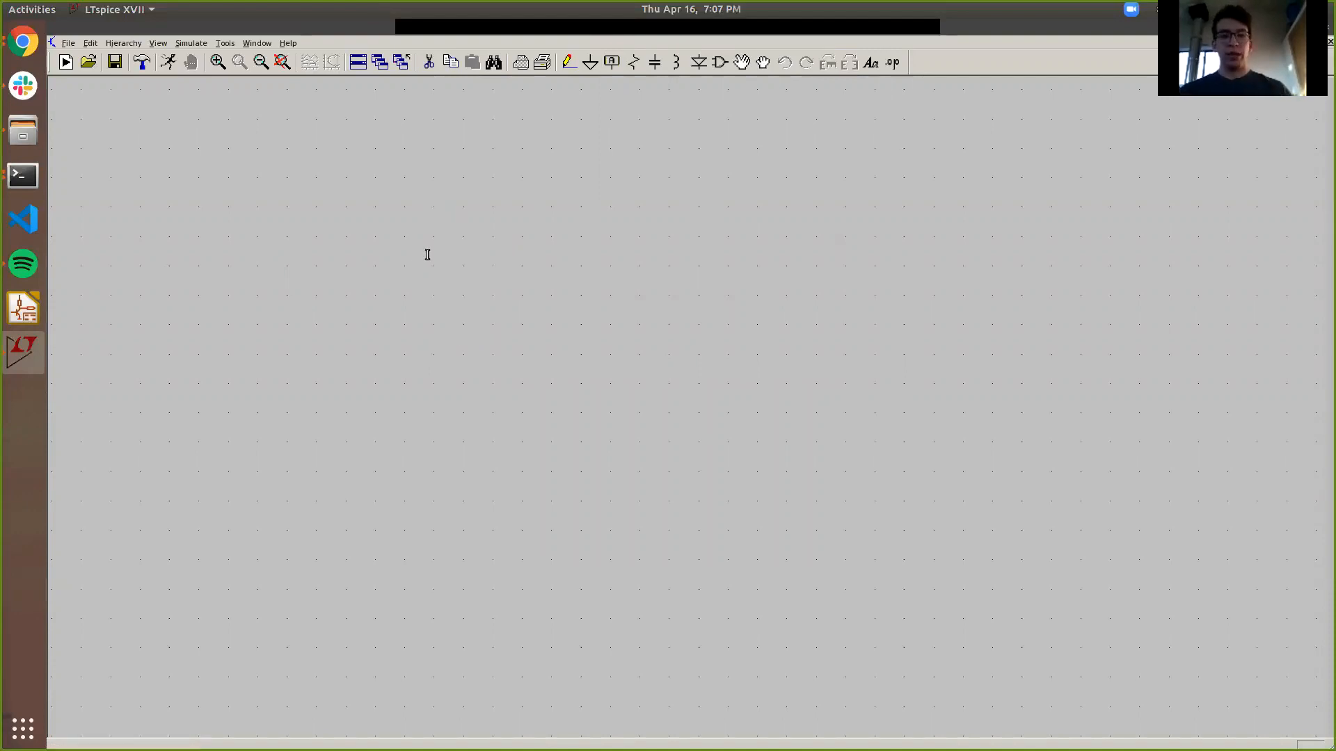
Step: Check the first two-stage filter circuit in the problem set PDF, and place one horizontal resistor in the LTspice schematic
{"action": "key", "text": "alt+Tab"}
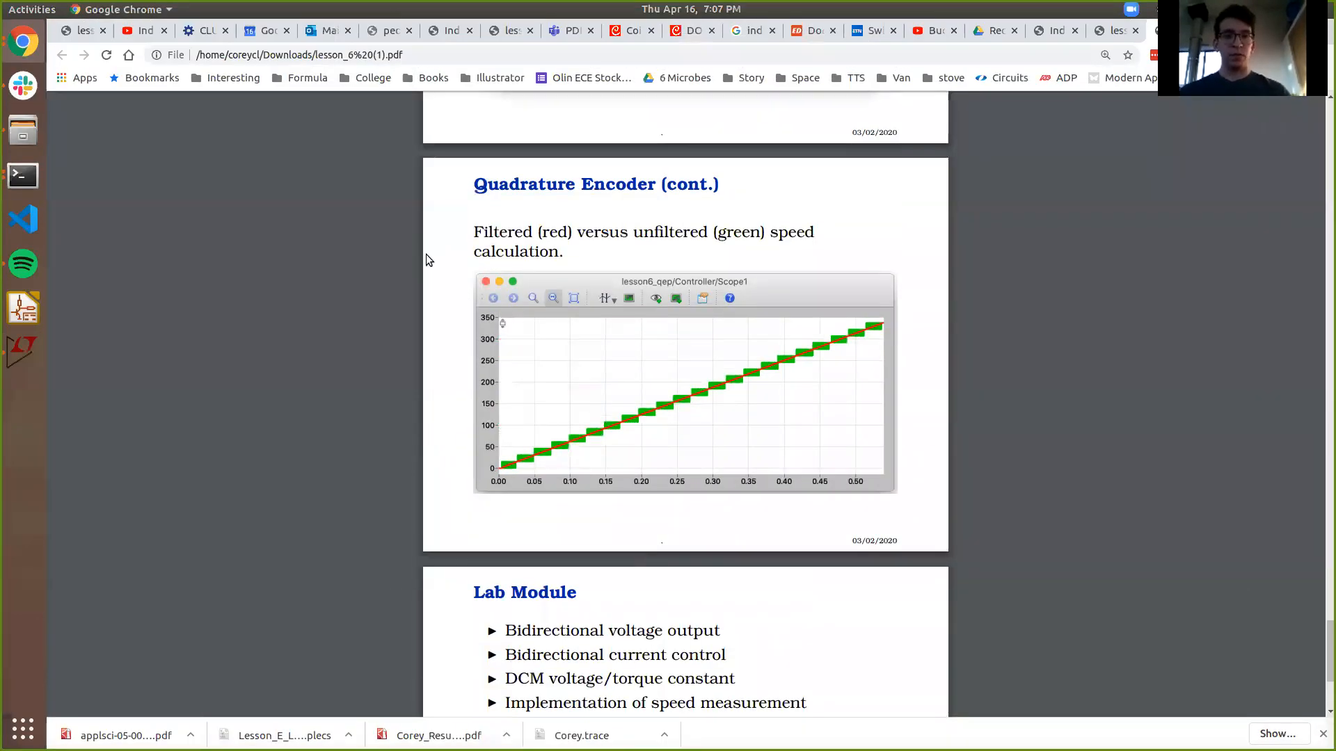
{"action": "key", "text": "alt+Tab"}
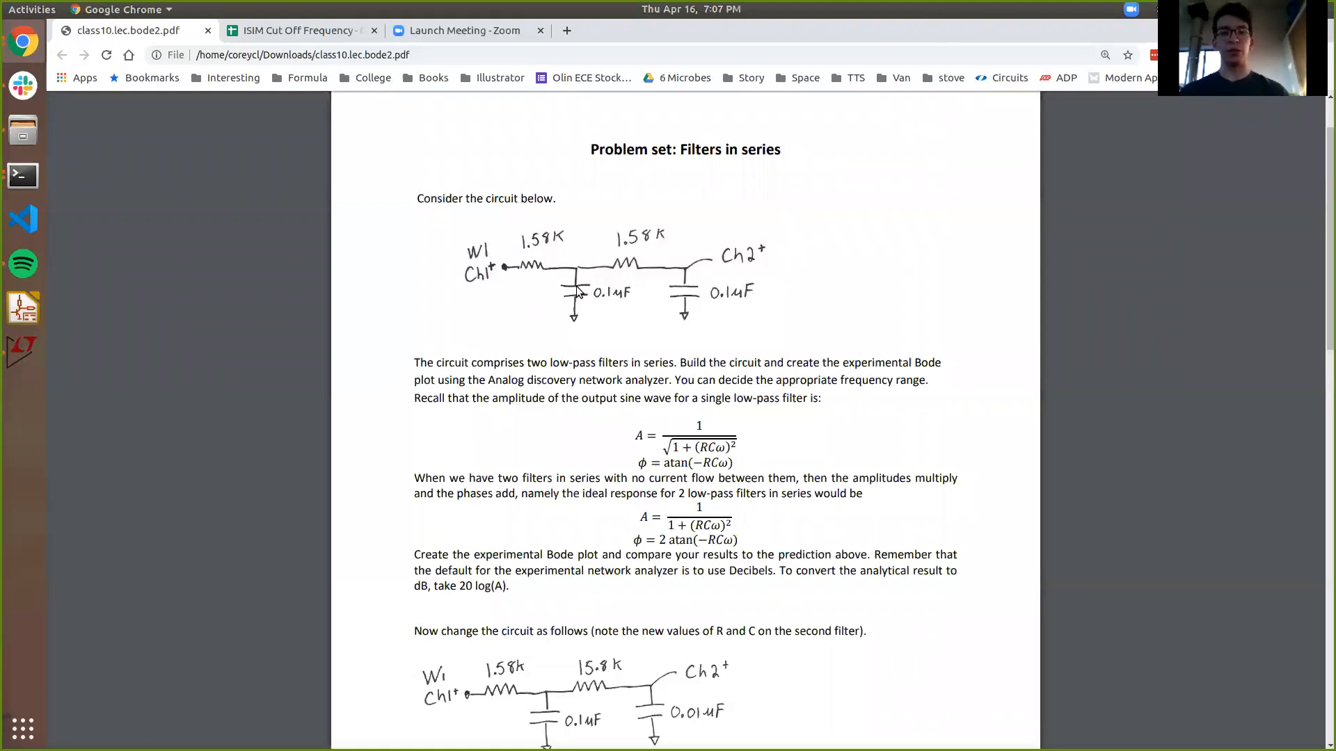
{"action": "key", "text": "alt+Tab"}
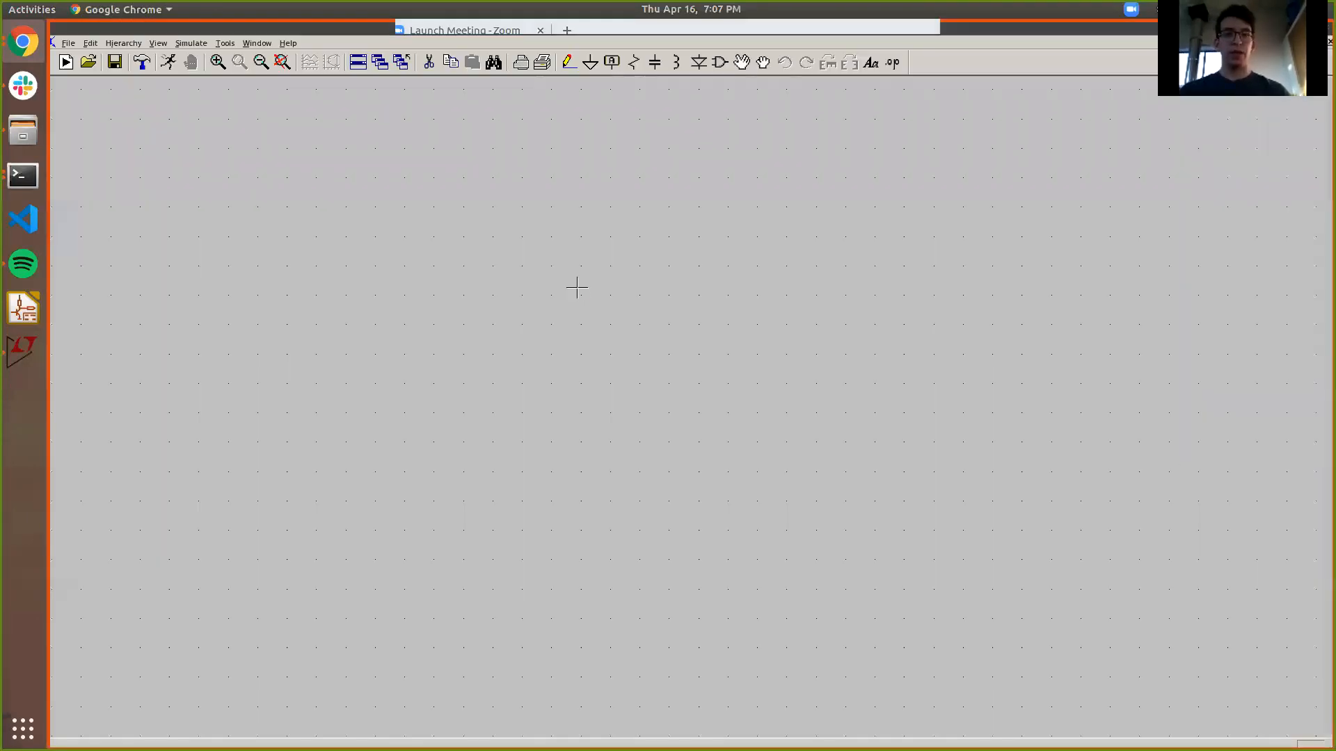
{"action": "key", "text": "r"}
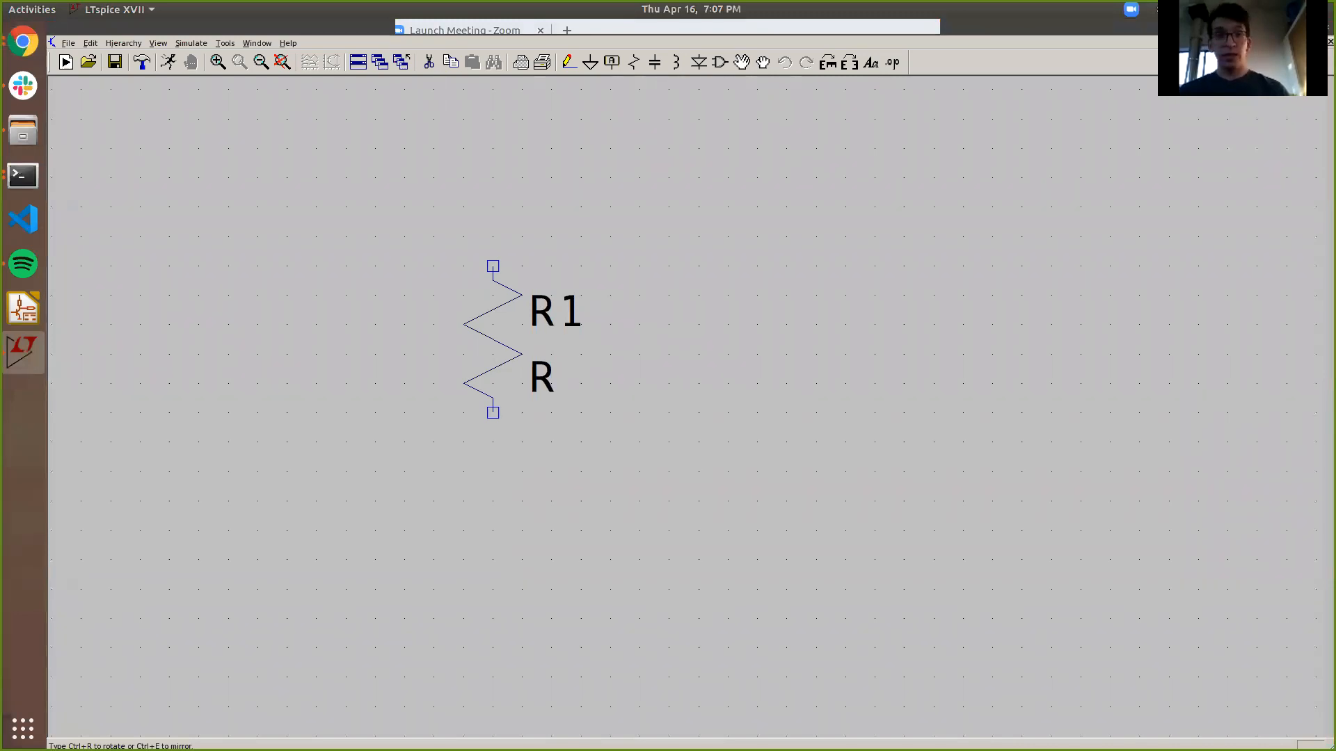
{"action": "key", "text": "ctrl+r"}
{"action": "left_click", "coordinate": [493, 266]}
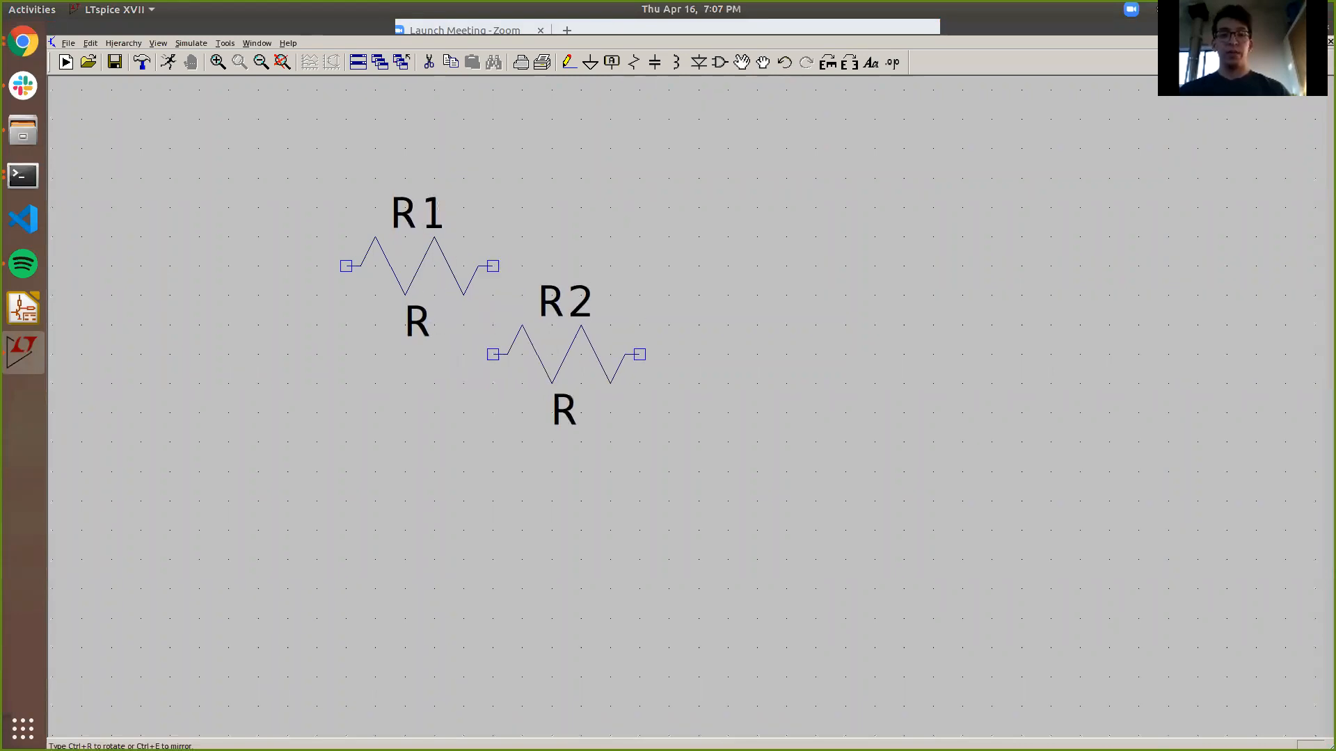
{"action": "key", "text": "Escape"}
Step: Place one vertical capacitor to the right of the resistor, with its upper terminal level with the resistor's terminals
{"action": "key", "text": "c"}
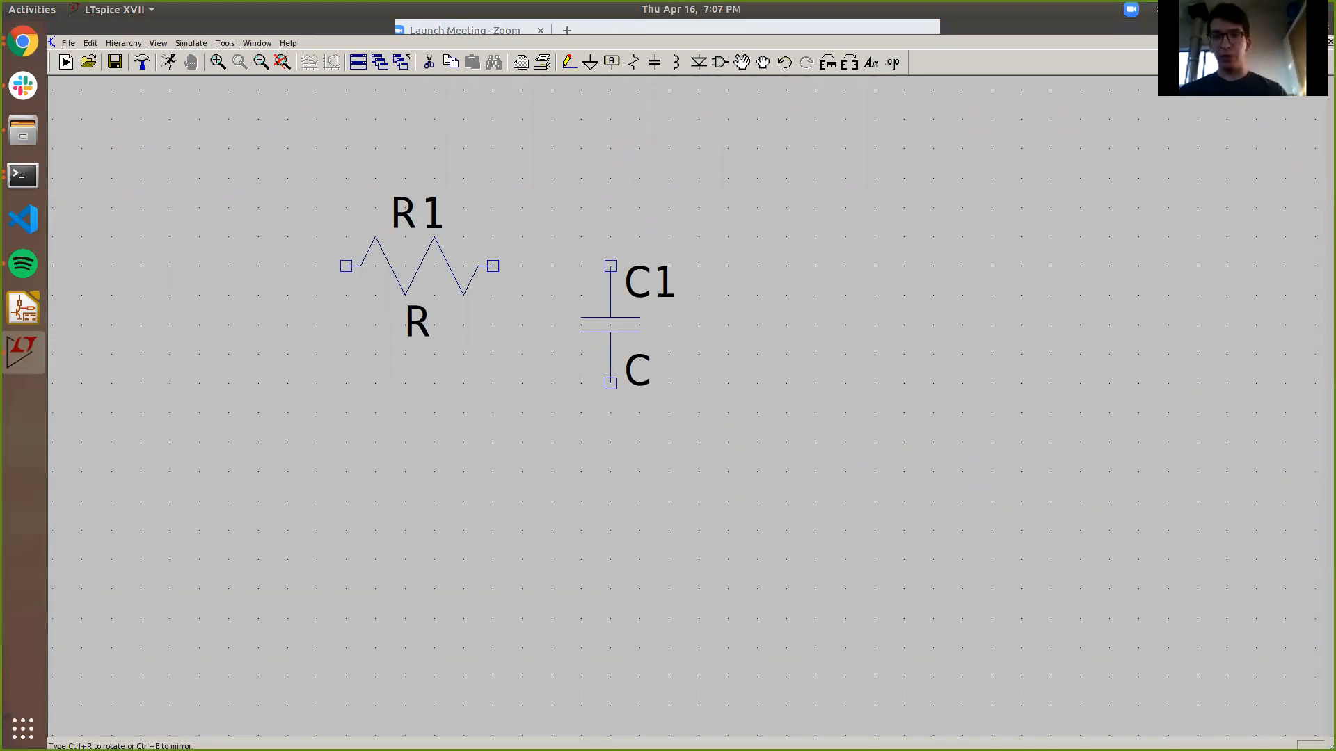
{"action": "left_click", "coordinate": [610, 266]}
{"action": "key", "text": "Escape"}
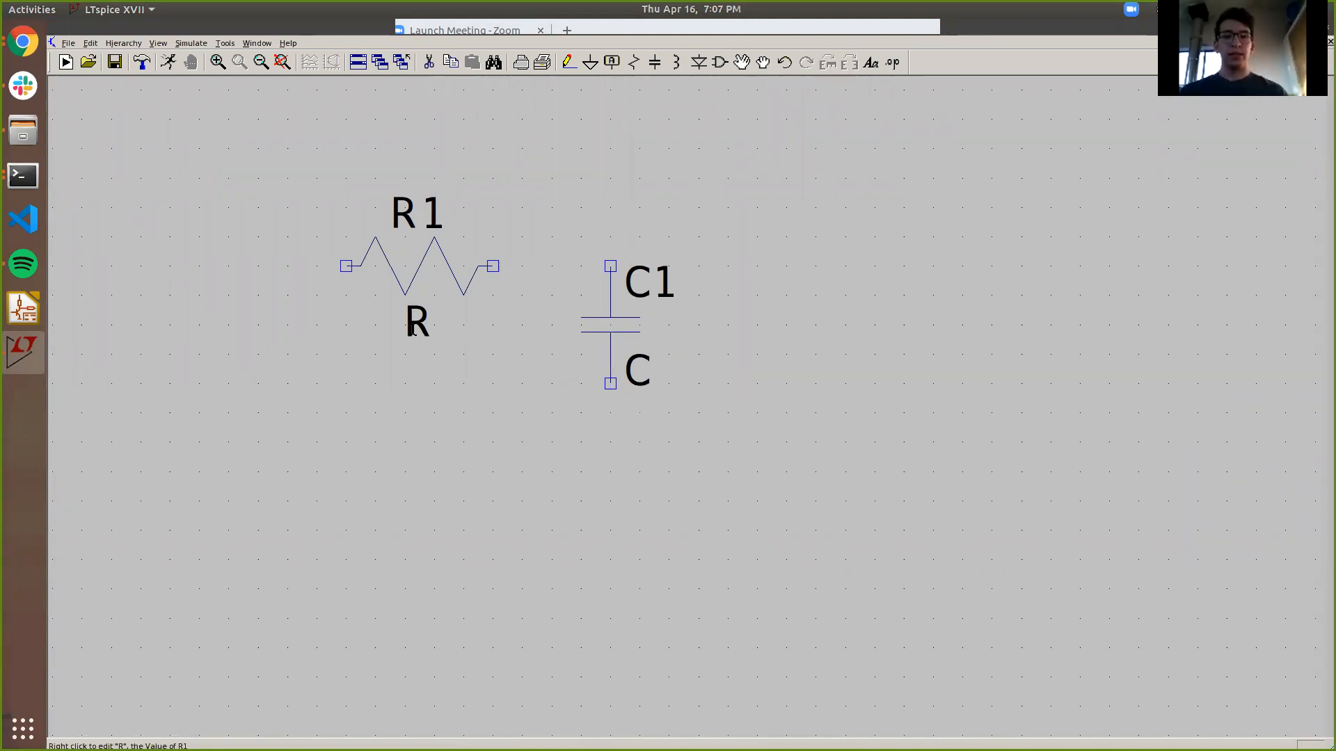
Step: Set the value of resistor R1 to the parameter {Rf}
{"action": "right_click", "coordinate": [413, 331]}
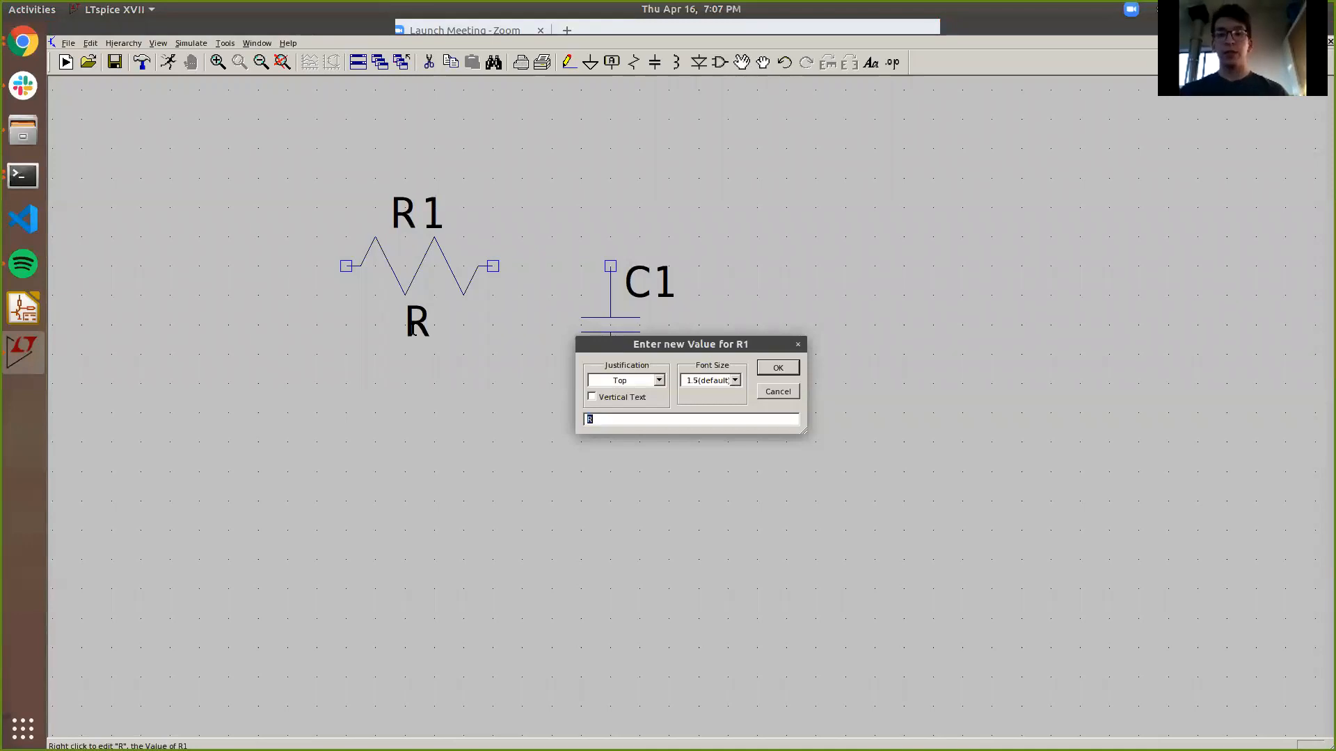
{"action": "type", "text": "1"}
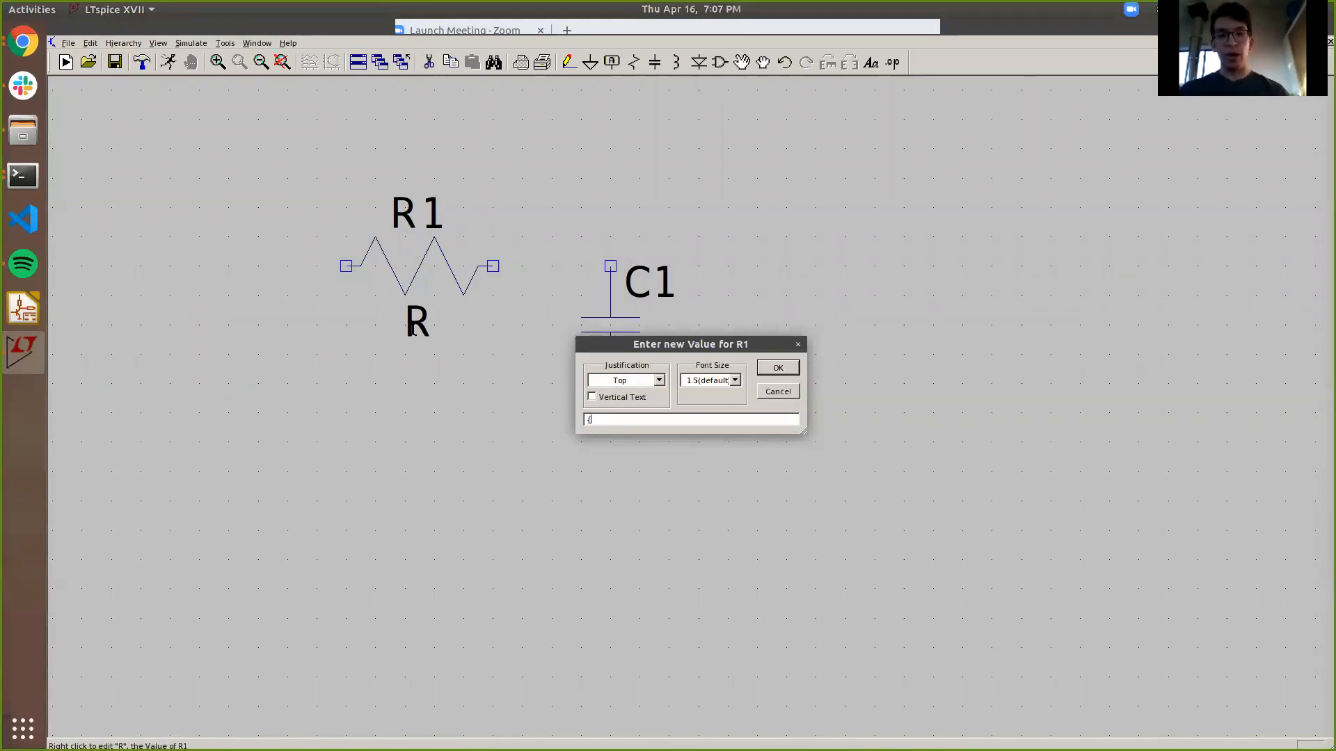
{"action": "type", "text": "R"}
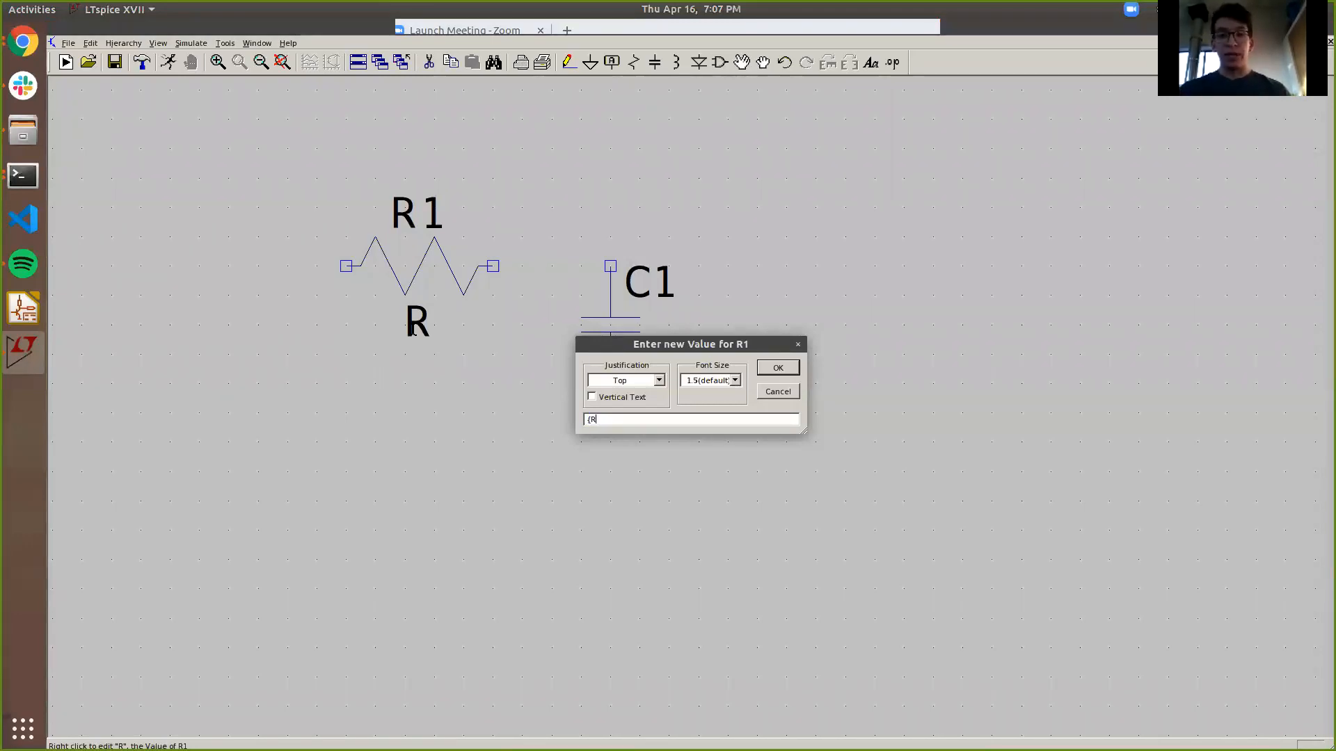
{"action": "type", "text": "f}"}
{"action": "key", "text": "Return"}
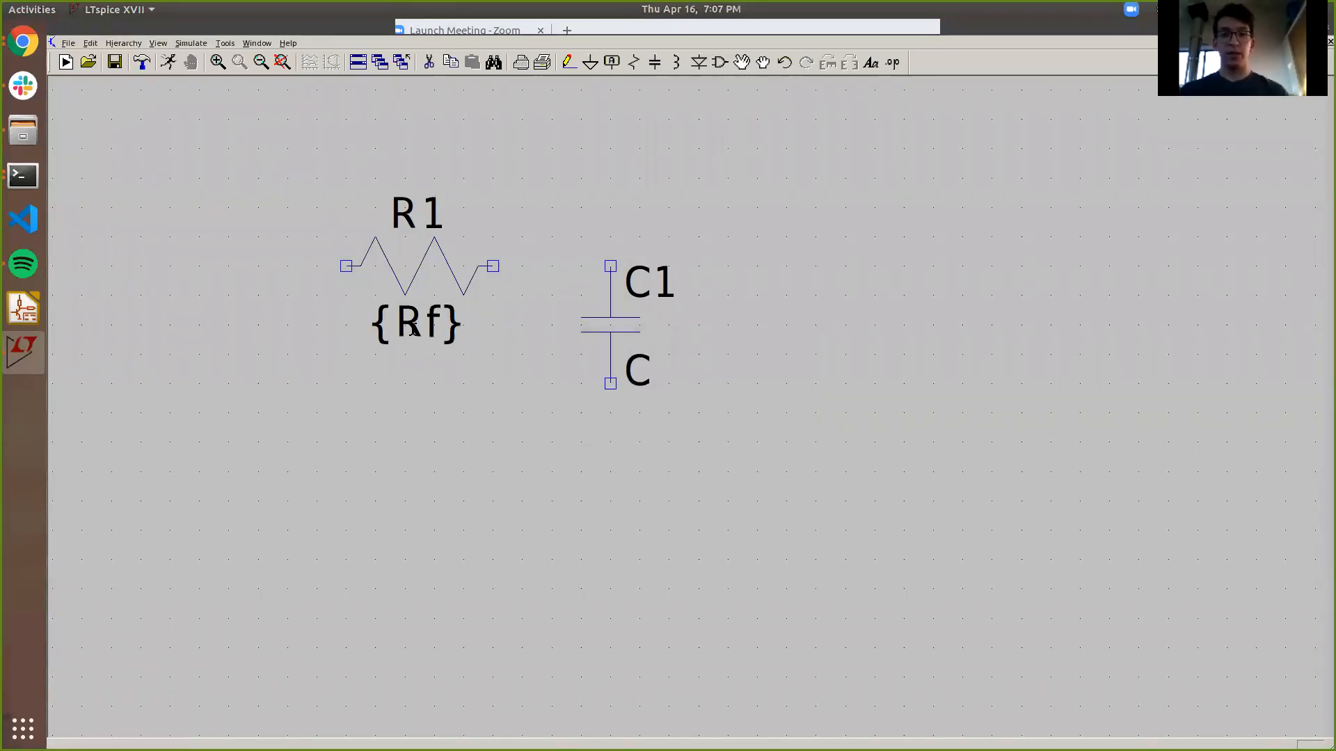
Step: Set the value of capacitor C1 to the parameter {Cf}
{"action": "right_click", "coordinate": [645, 377]}
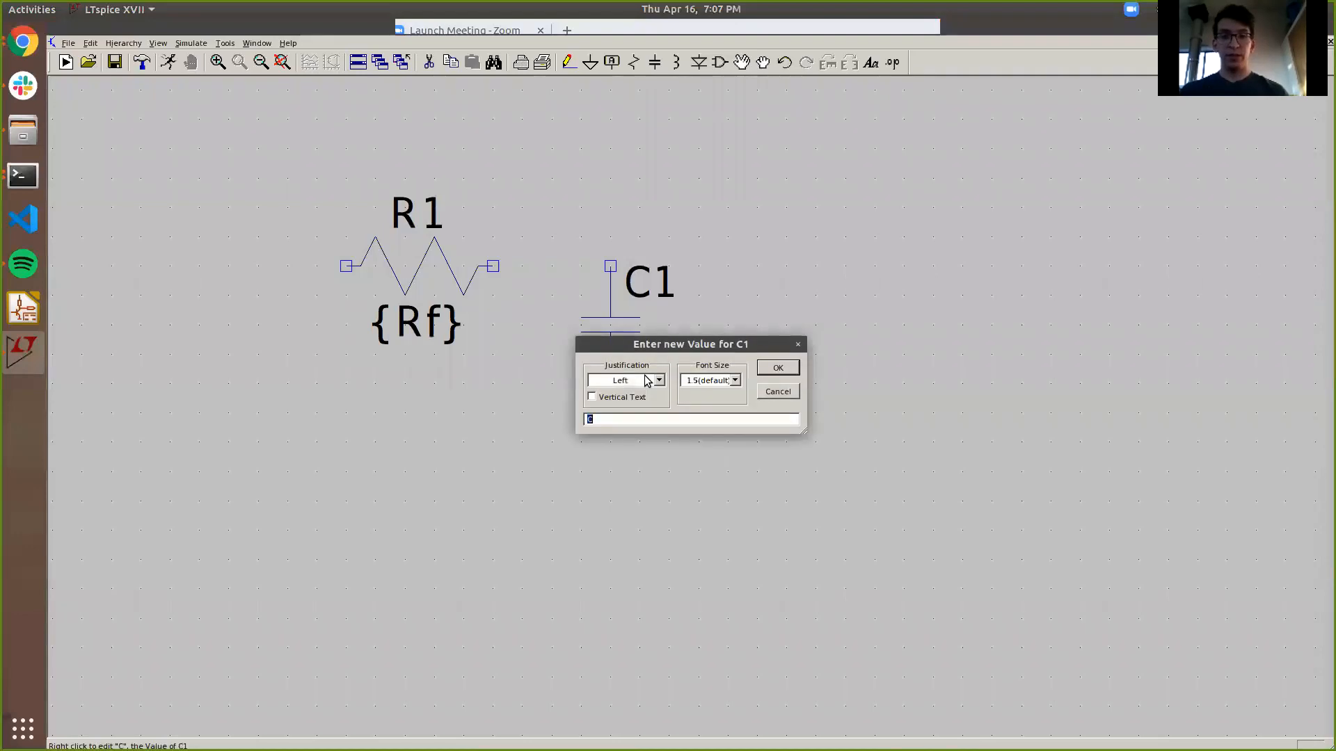
{"action": "type", "text": "{"}
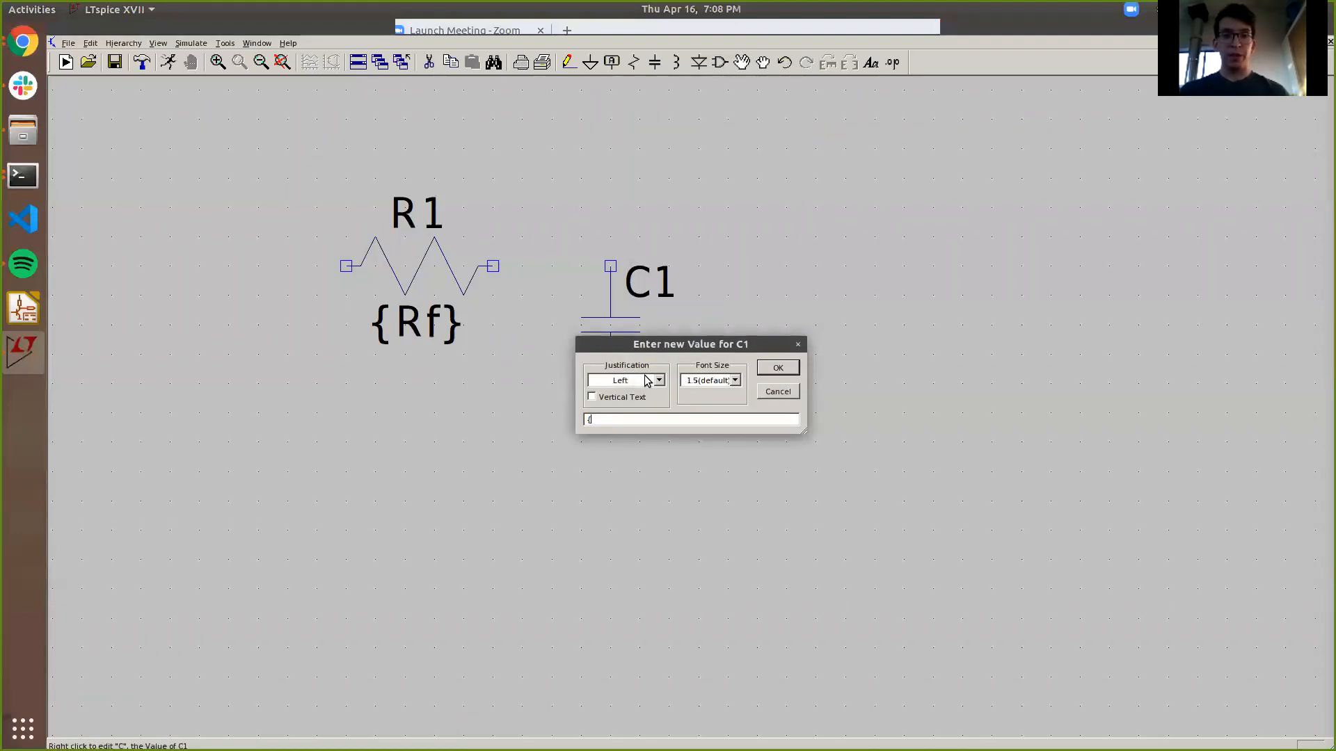
{"action": "type", "text": "Cf}"}
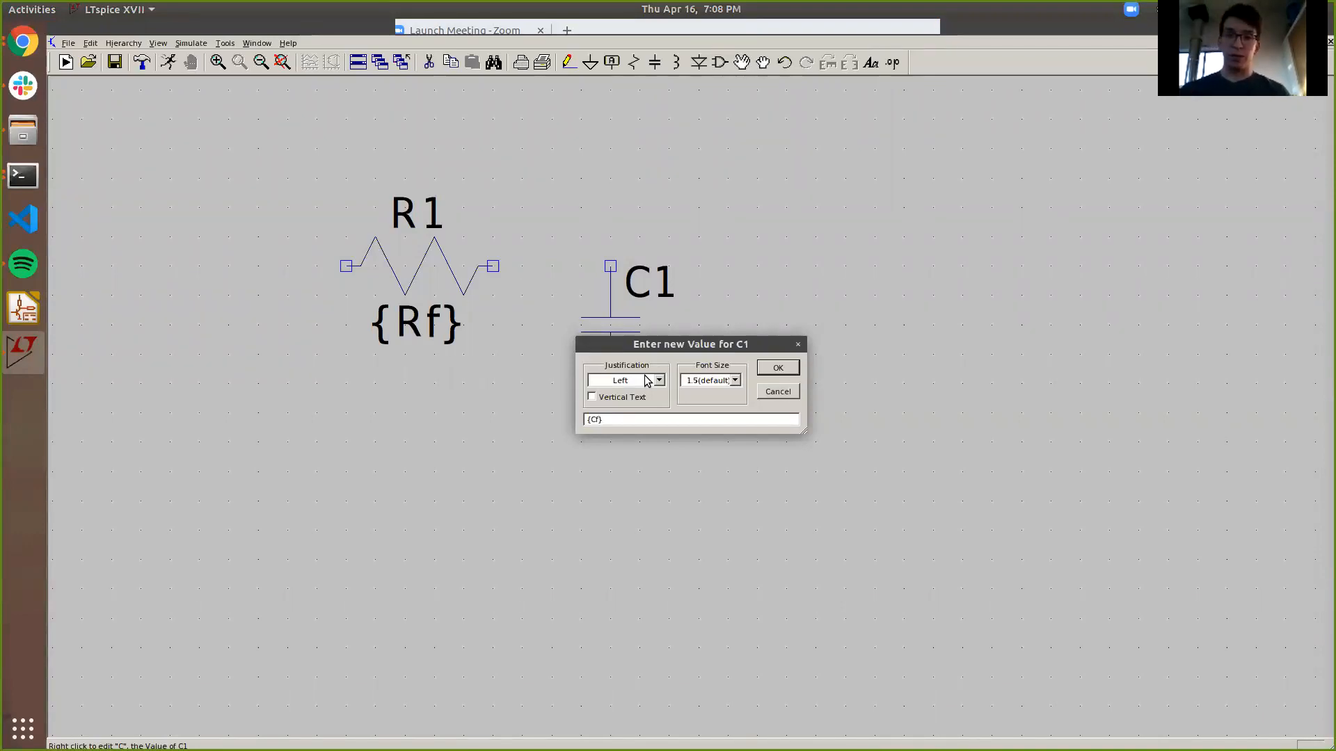
{"action": "key", "text": "Return"}
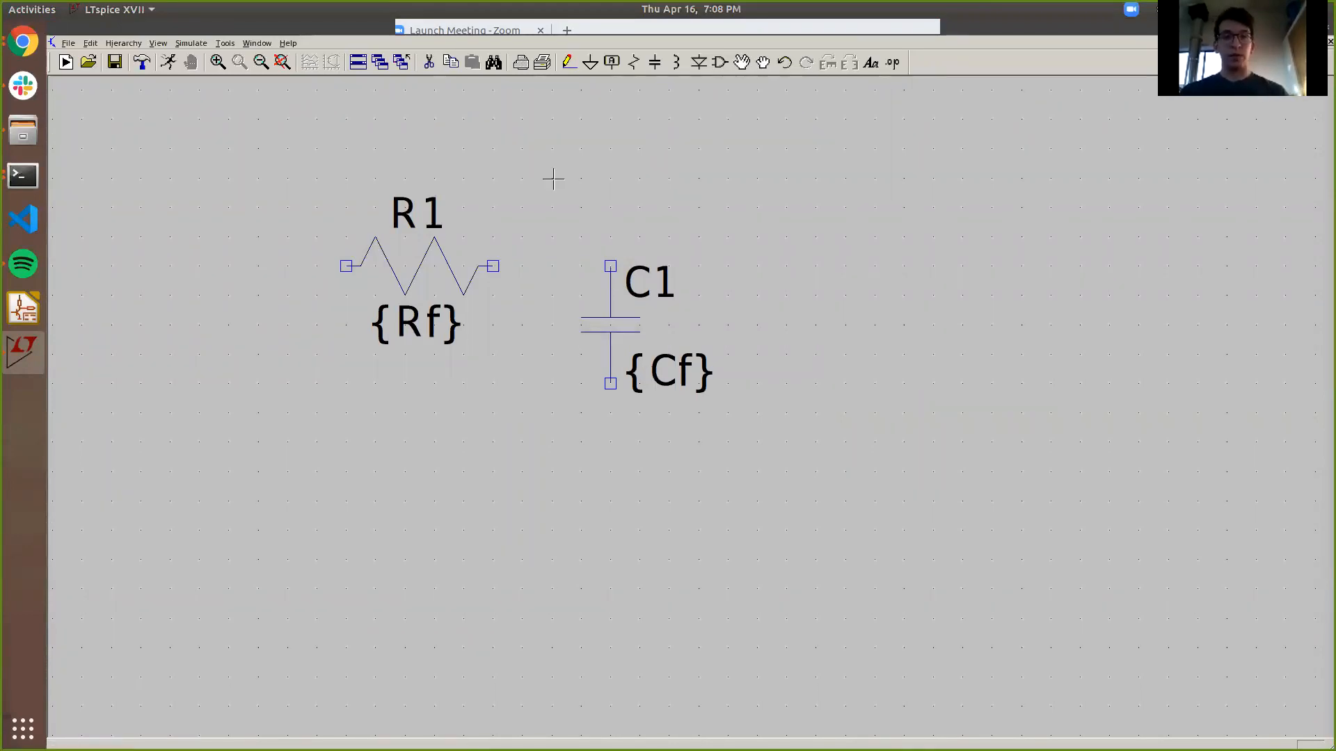
Step: Duplicate the resistor and capacitor pair and place the copy to the right, level with the original as a second filter stage
{"action": "left_click", "coordinate": [447, 64]}
{"action": "left_click_drag", "start_coordinate": [814, 156], "coordinate": [300, 495]}
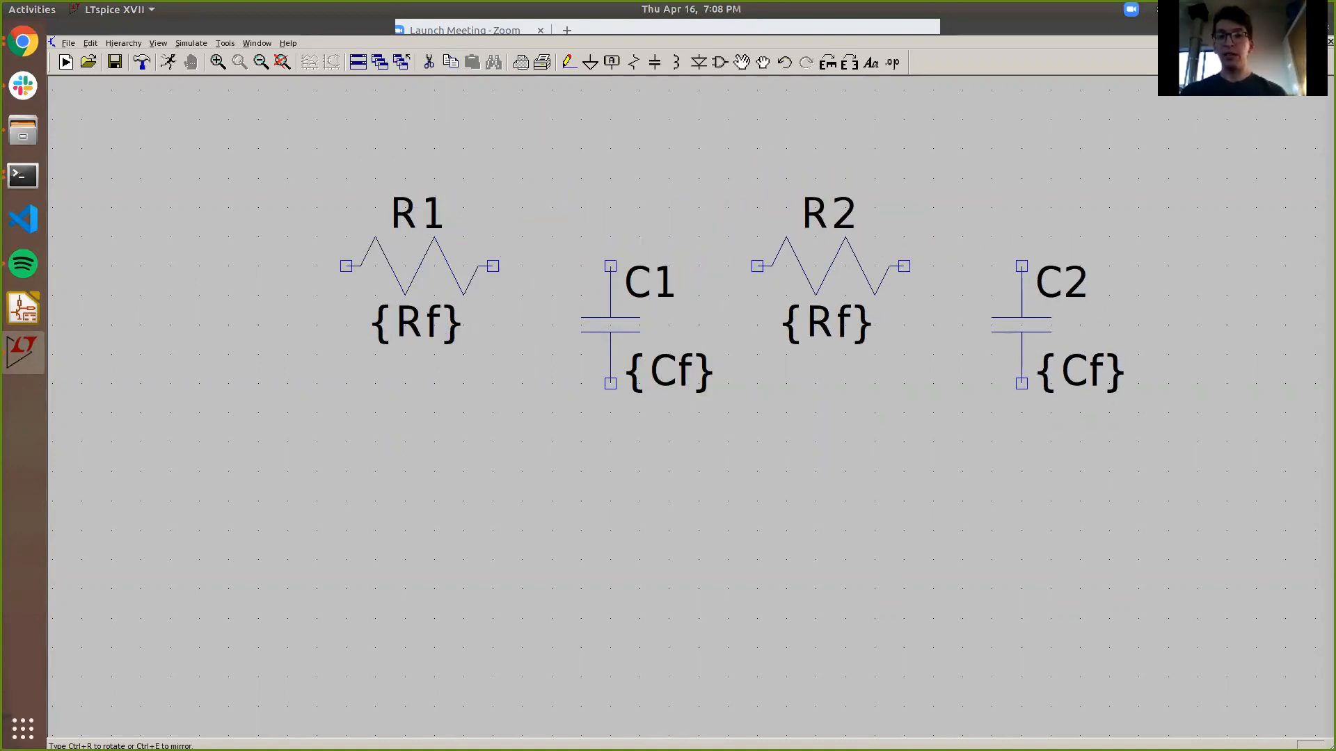
{"action": "left_click", "coordinate": [951, 324]}
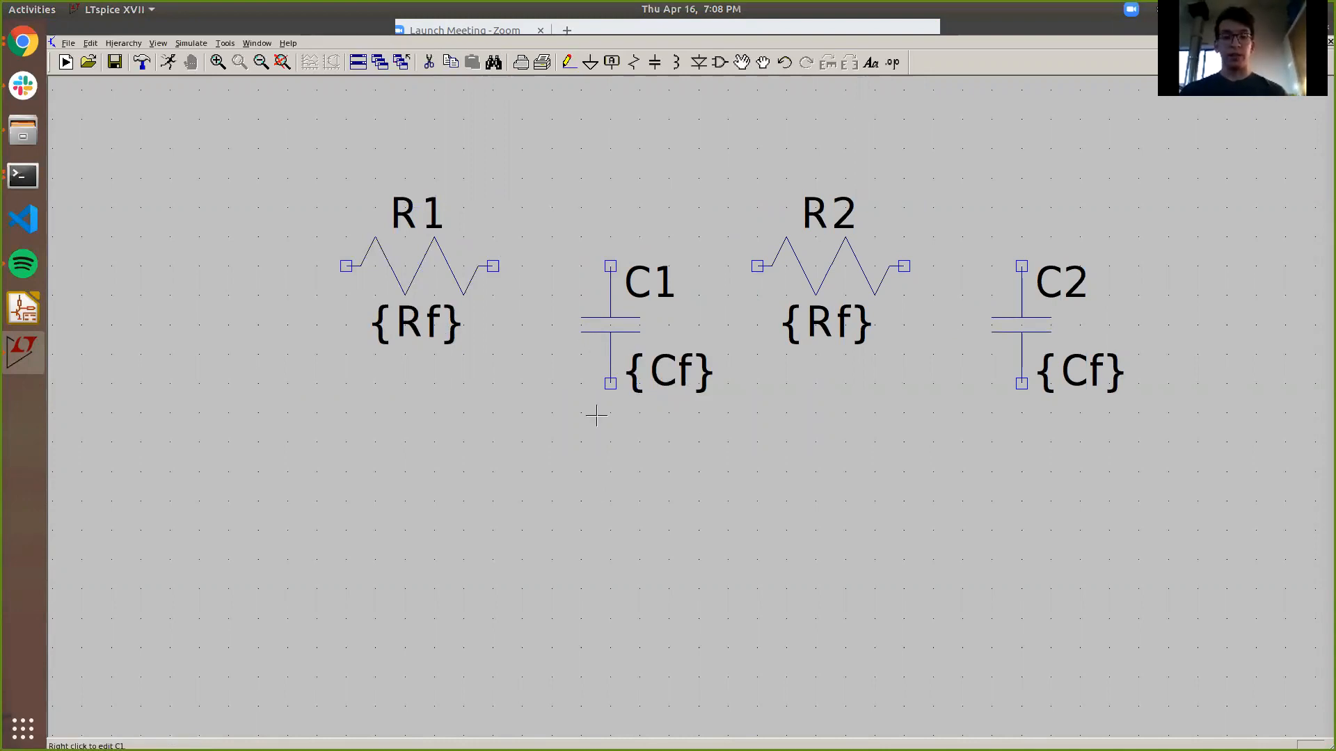
Step: Draw one straight horizontal wire through both resistors and the capacitors' upper terminals, extending past R1 and C2 as input and output leads
{"action": "left_click", "coordinate": [572, 67]}
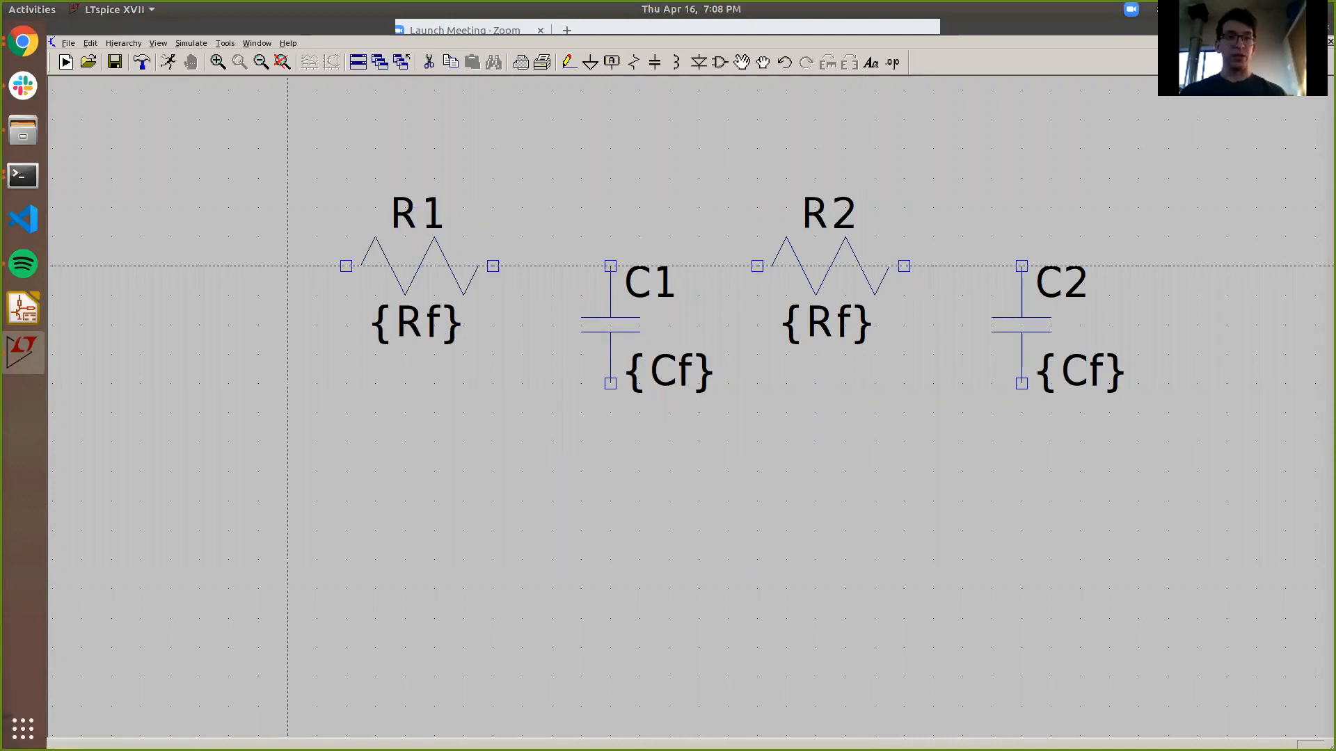
{"action": "left_click", "coordinate": [287, 265]}
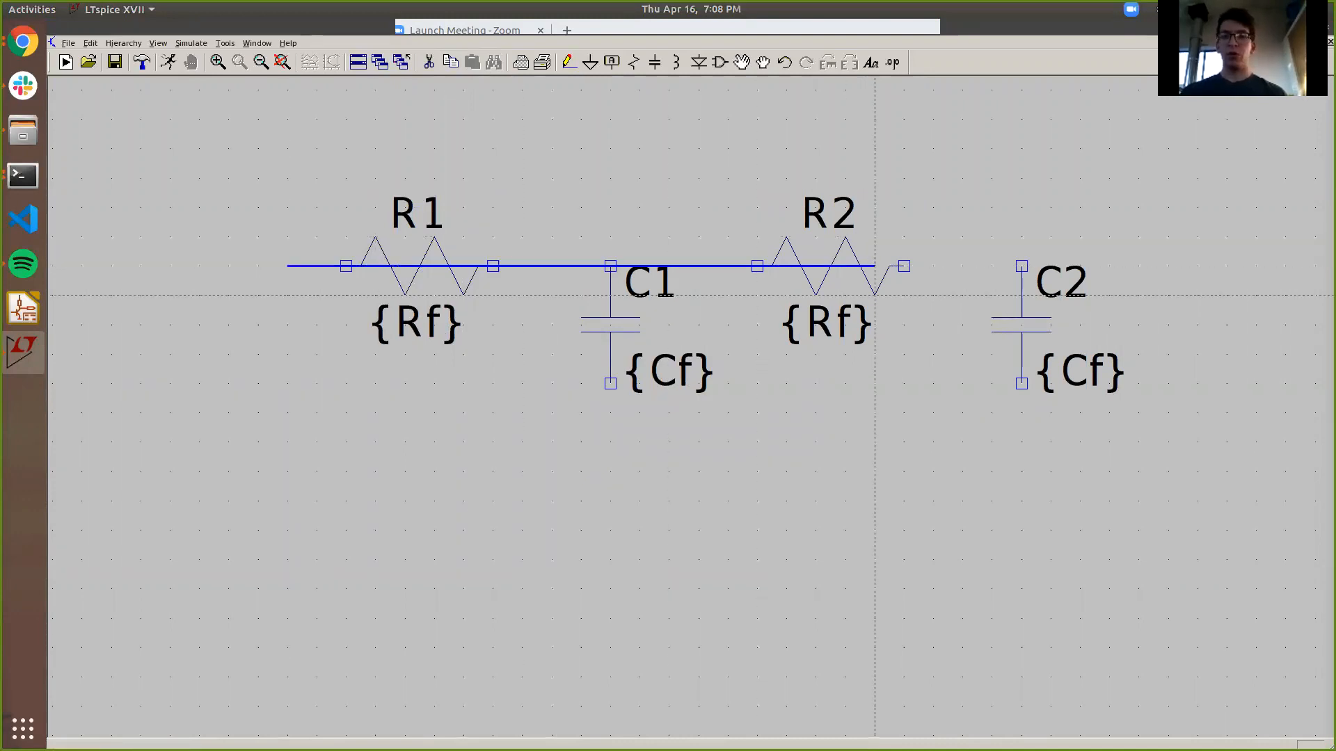
{"action": "left_click", "coordinate": [1168, 266]}
{"action": "key", "text": "Escape"}
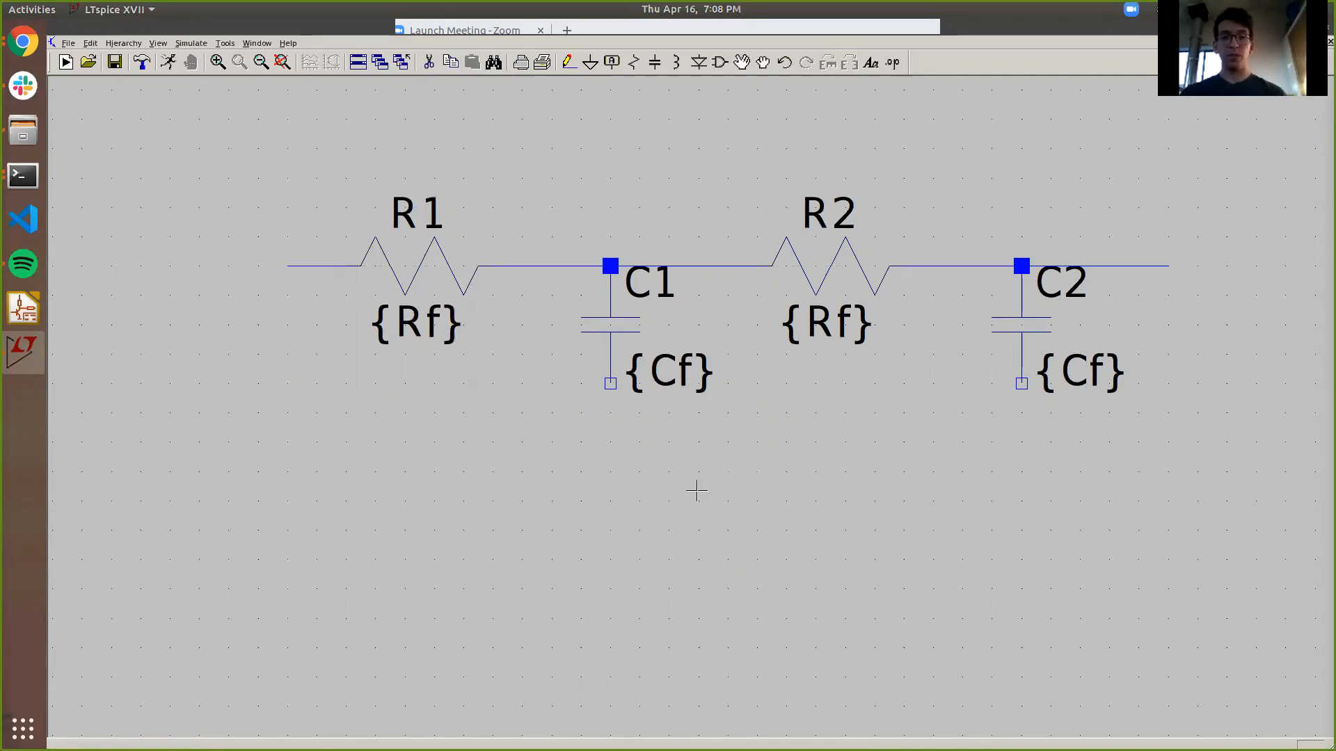
Step: Check the problem set's circuit drawing and place ground symbols on the lower terminals of C1 and C2
{"action": "key", "text": "alt+Tab"}
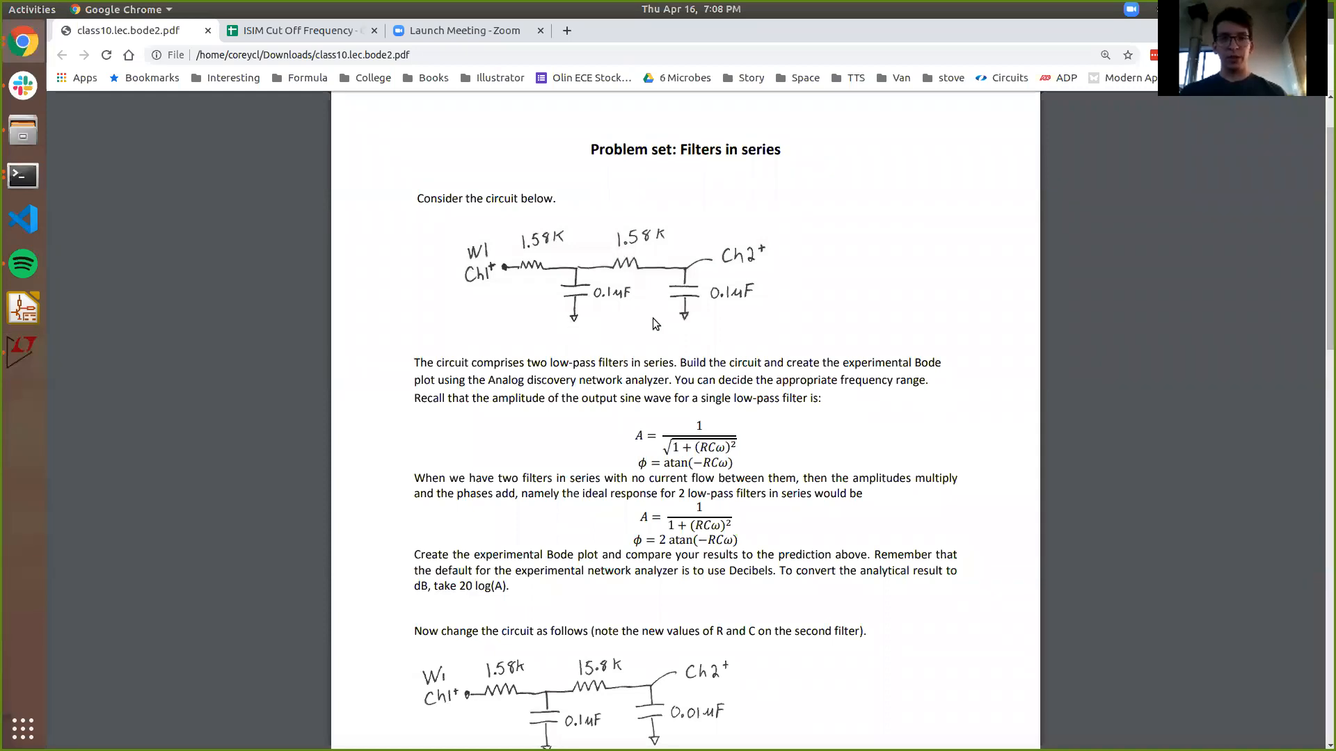
{"action": "key", "text": "alt+Tab"}
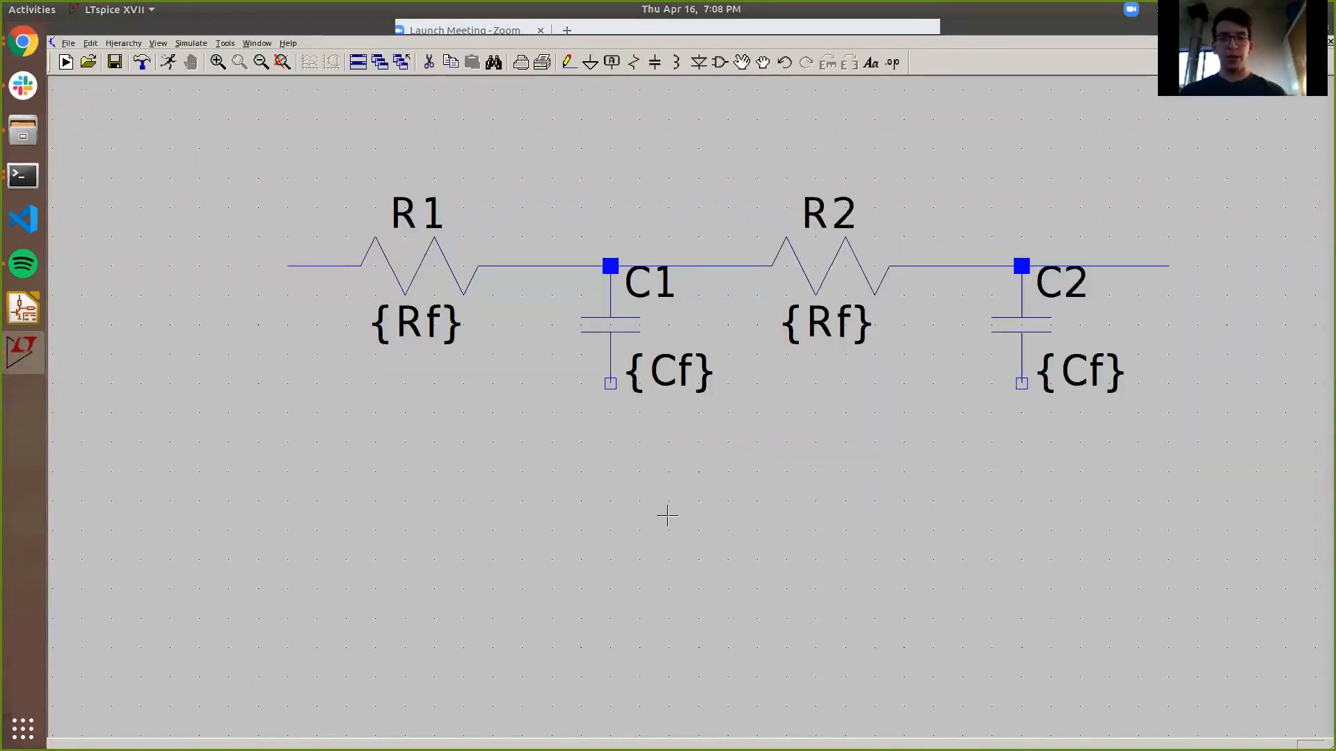
{"action": "key", "text": "g"}
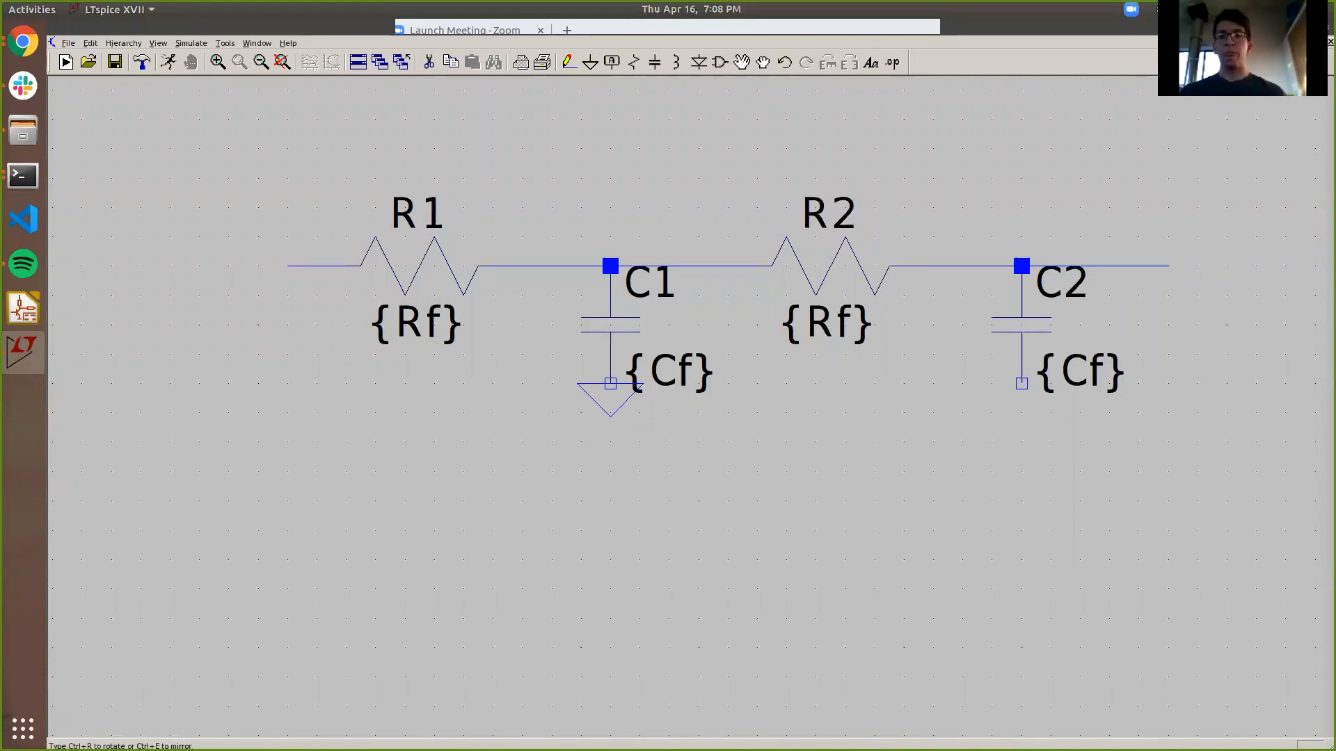
{"action": "left_click", "coordinate": [611, 383]}
{"action": "left_click", "coordinate": [1022, 383]}
{"action": "key", "text": "Escape"}
{"action": "key", "text": "Escape"}
Step: Add the SPICE directive ".param Rf=795.77 Cf=20nF" to the schematic below the filter stages
{"action": "left_click_drag", "start_coordinate": [931, 446], "coordinate": [858, 418]}
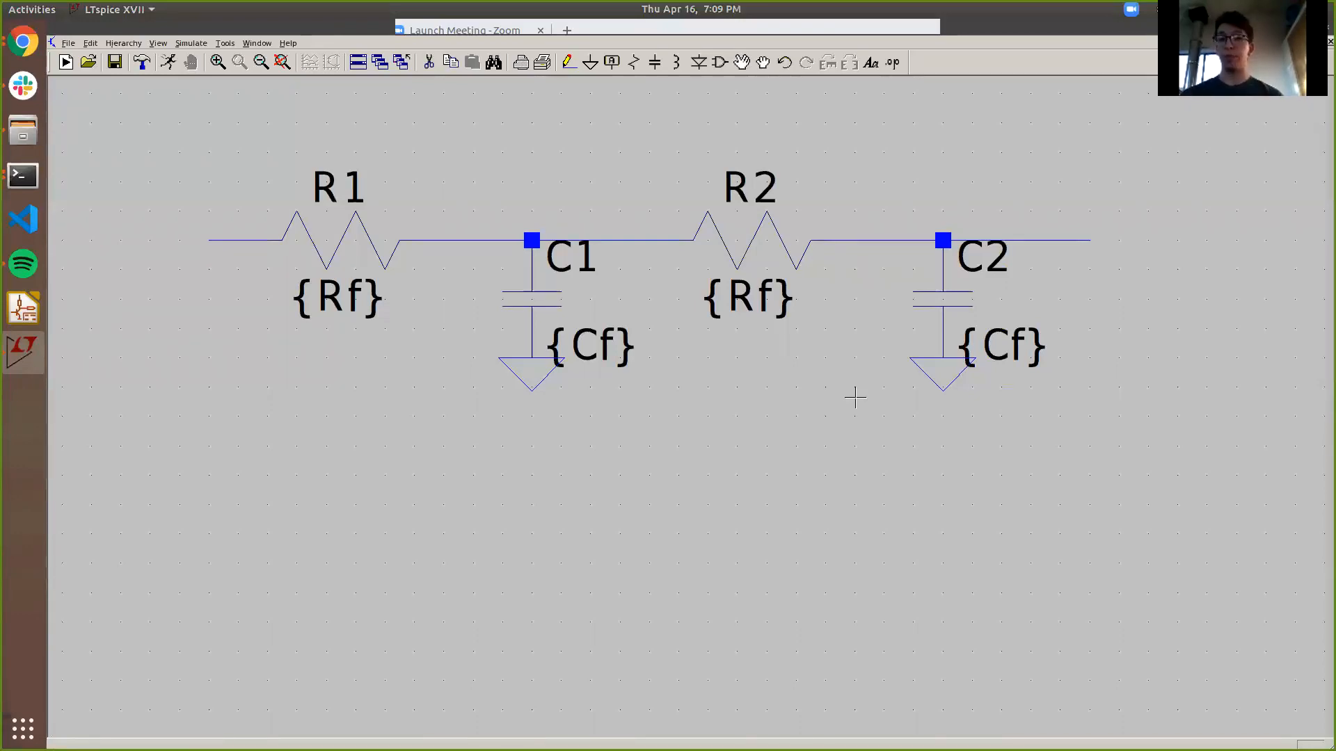
{"action": "left_click", "coordinate": [894, 64]}
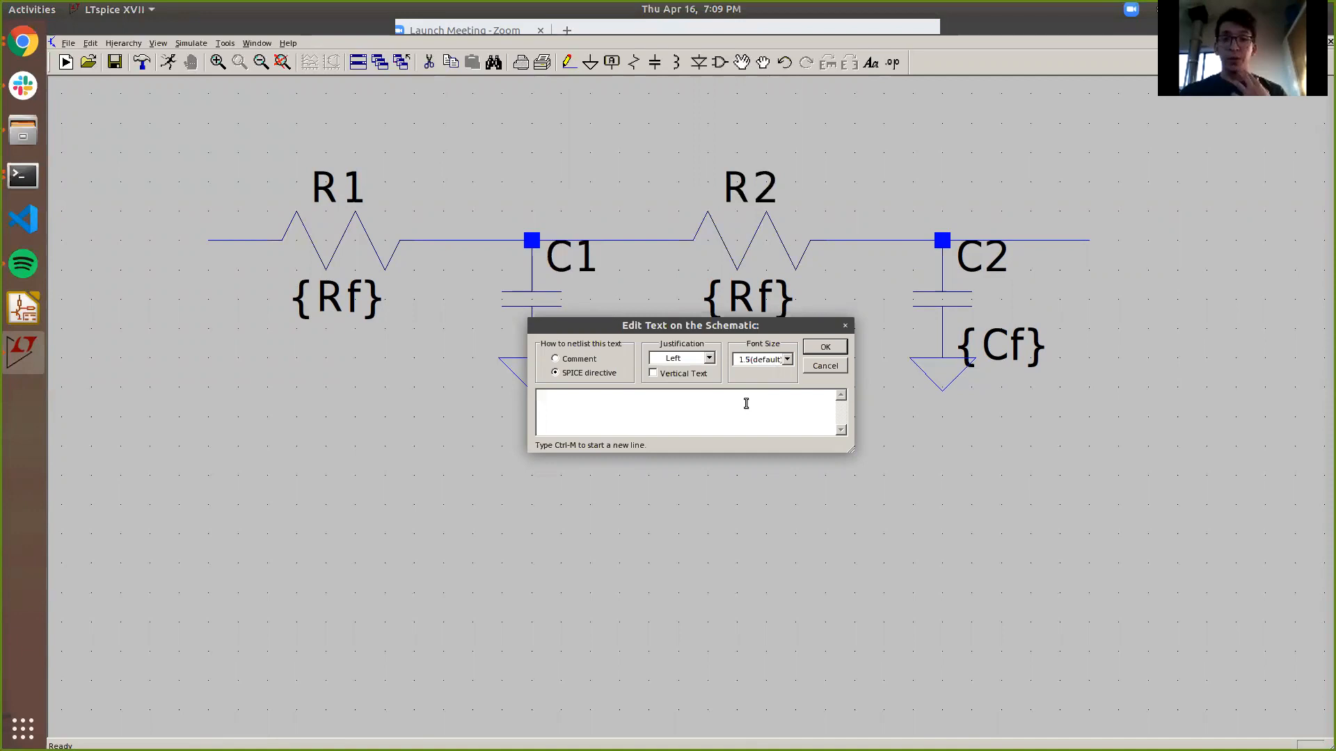
{"action": "type", "text": ".param"}
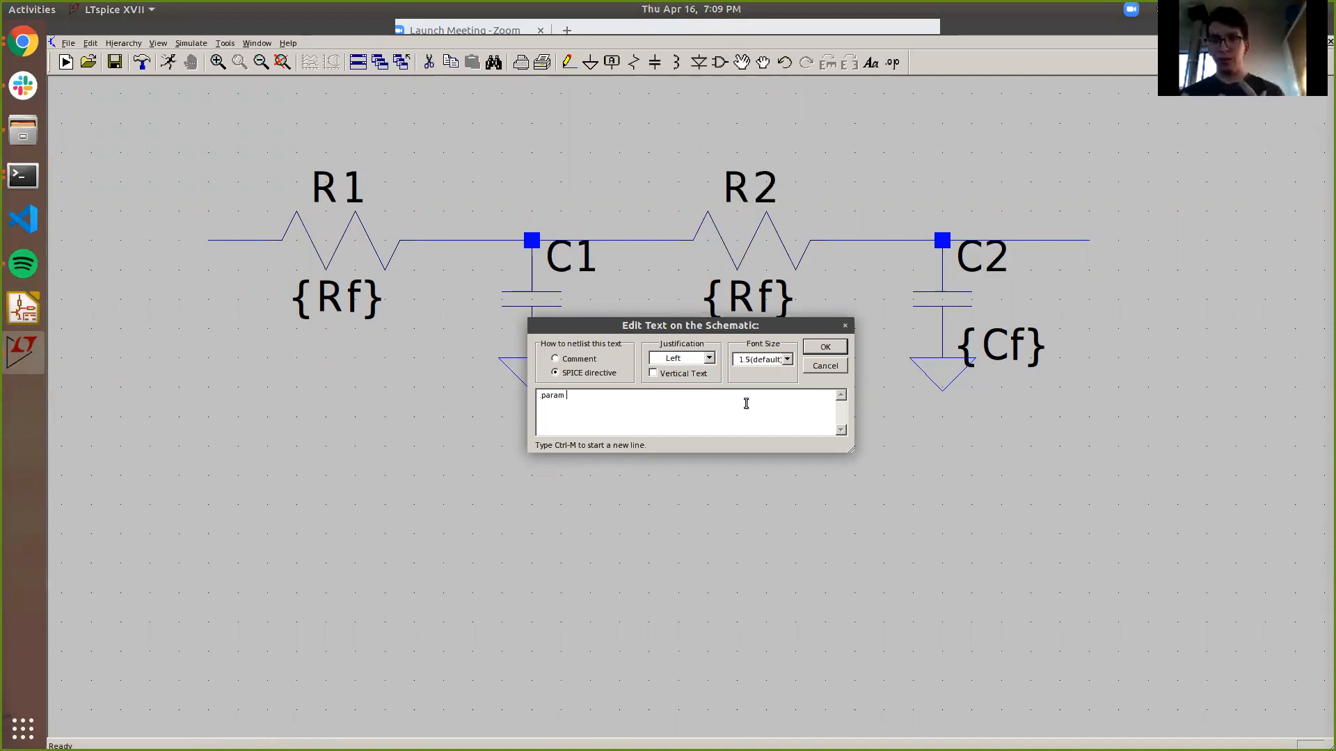
{"action": "type", "text": "Rf"}
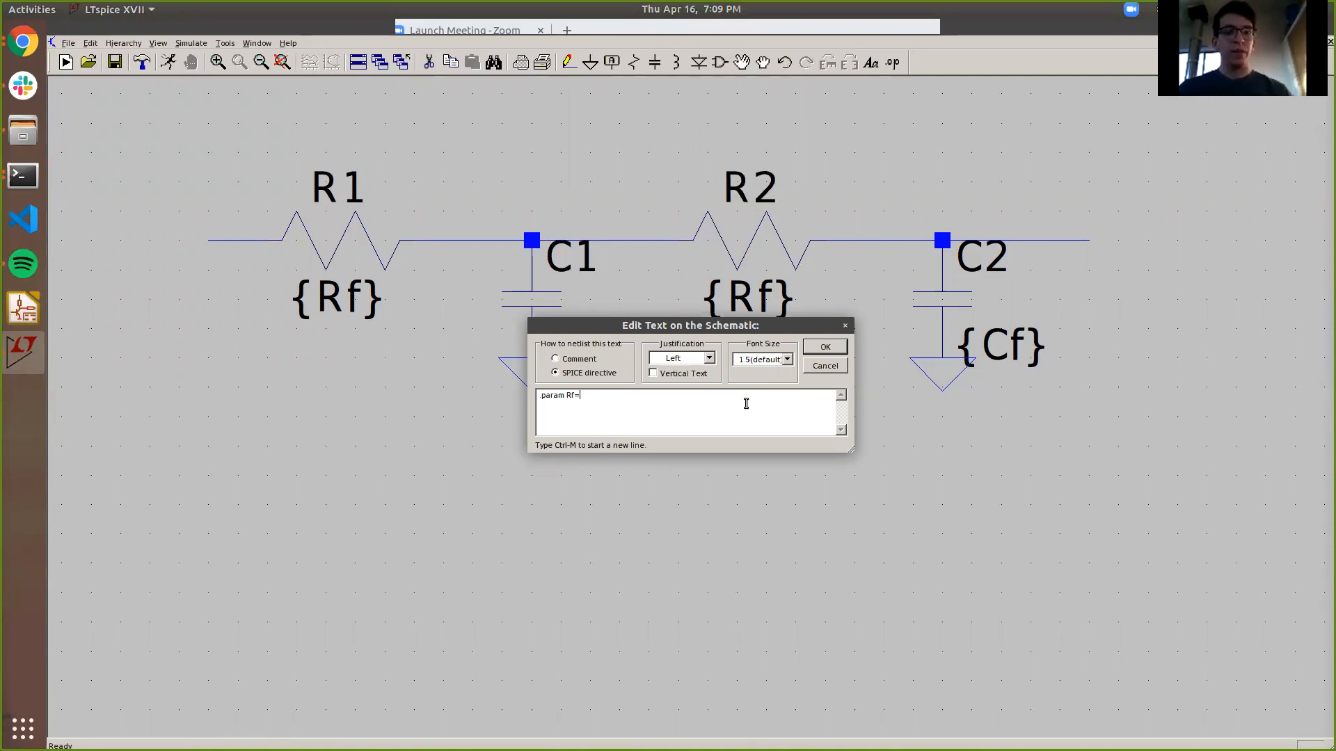
{"action": "type", "text": "=795"}
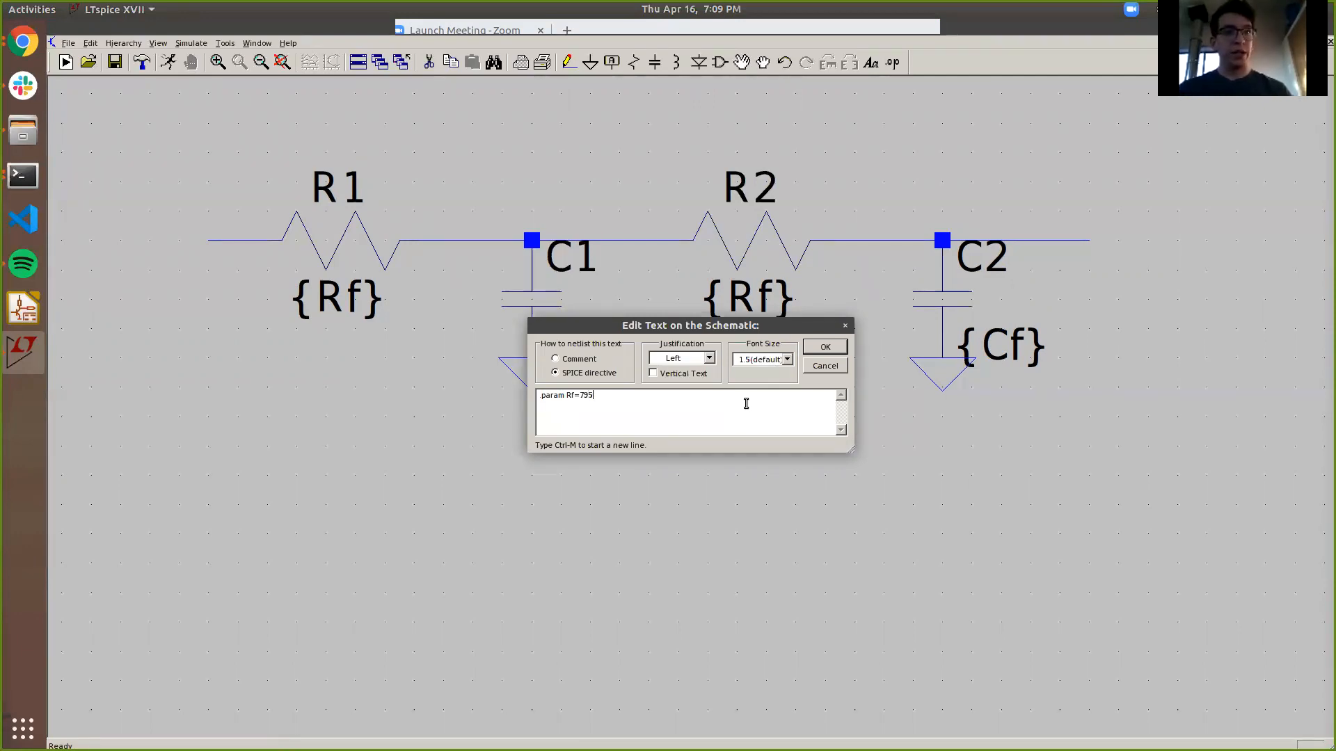
{"action": "type", "text": ".77"}
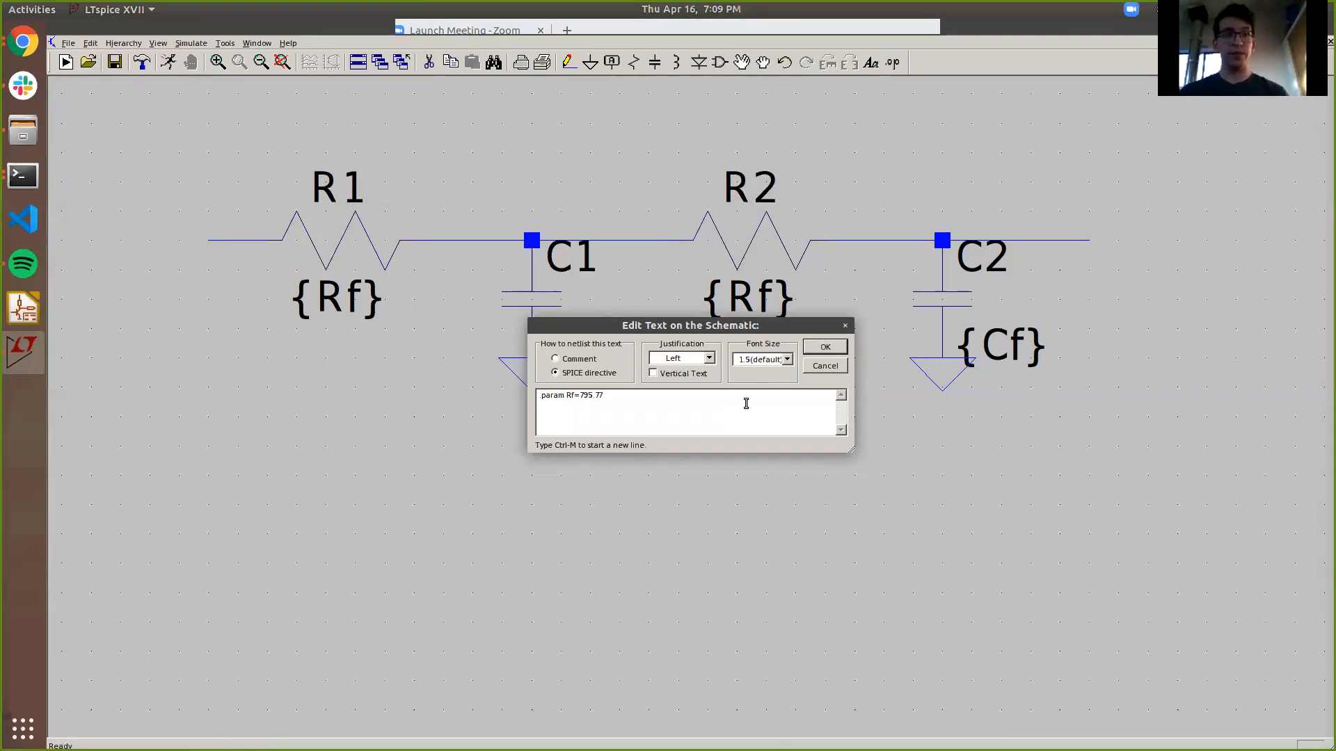
{"action": "type", "text": "Cf=20nF"}
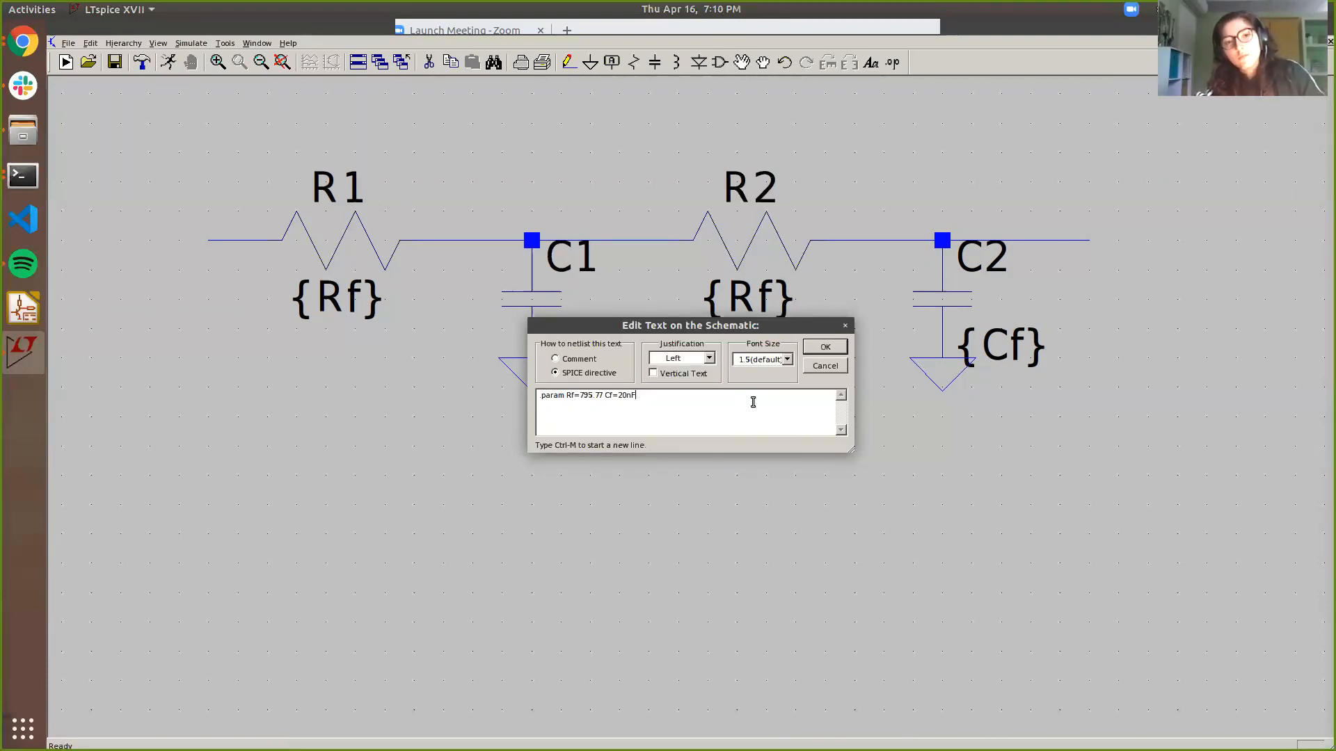
{"action": "key", "text": "Return"}
{"action": "left_click", "coordinate": [459, 541]}
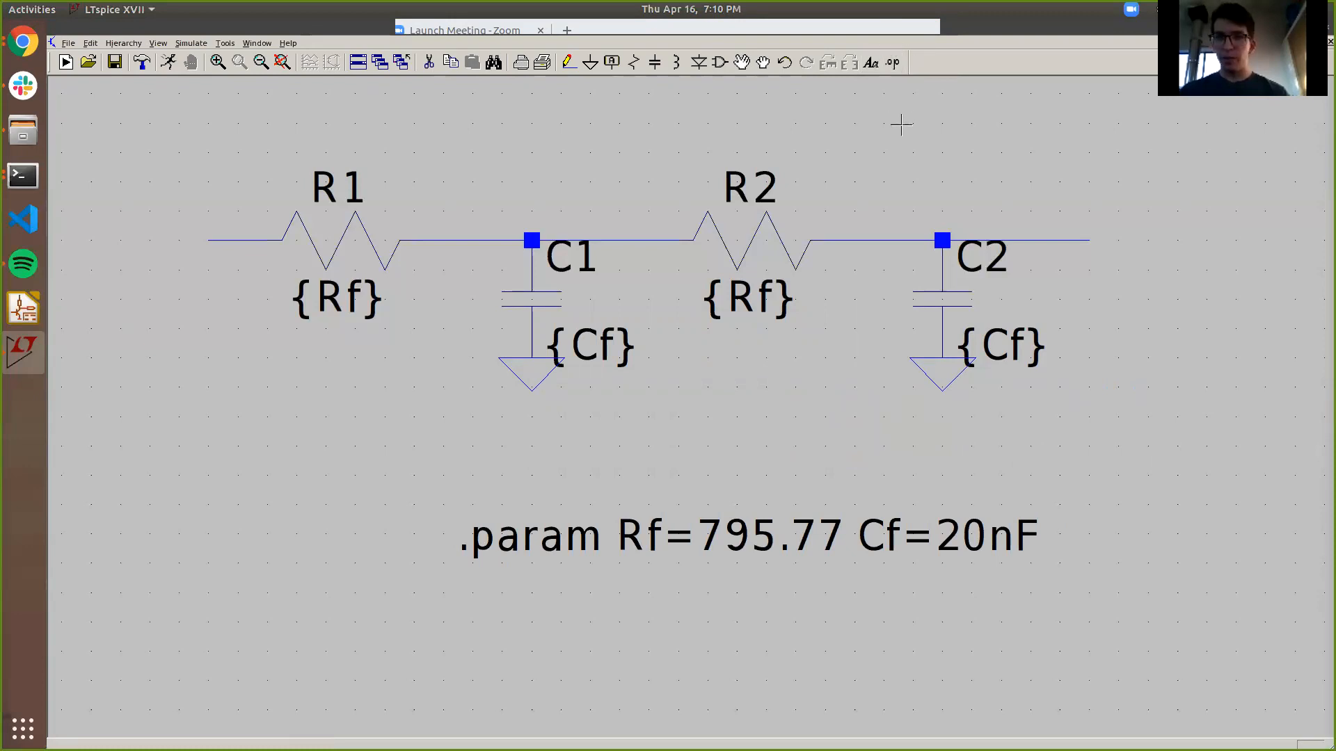
{"action": "left_click", "coordinate": [892, 62]}
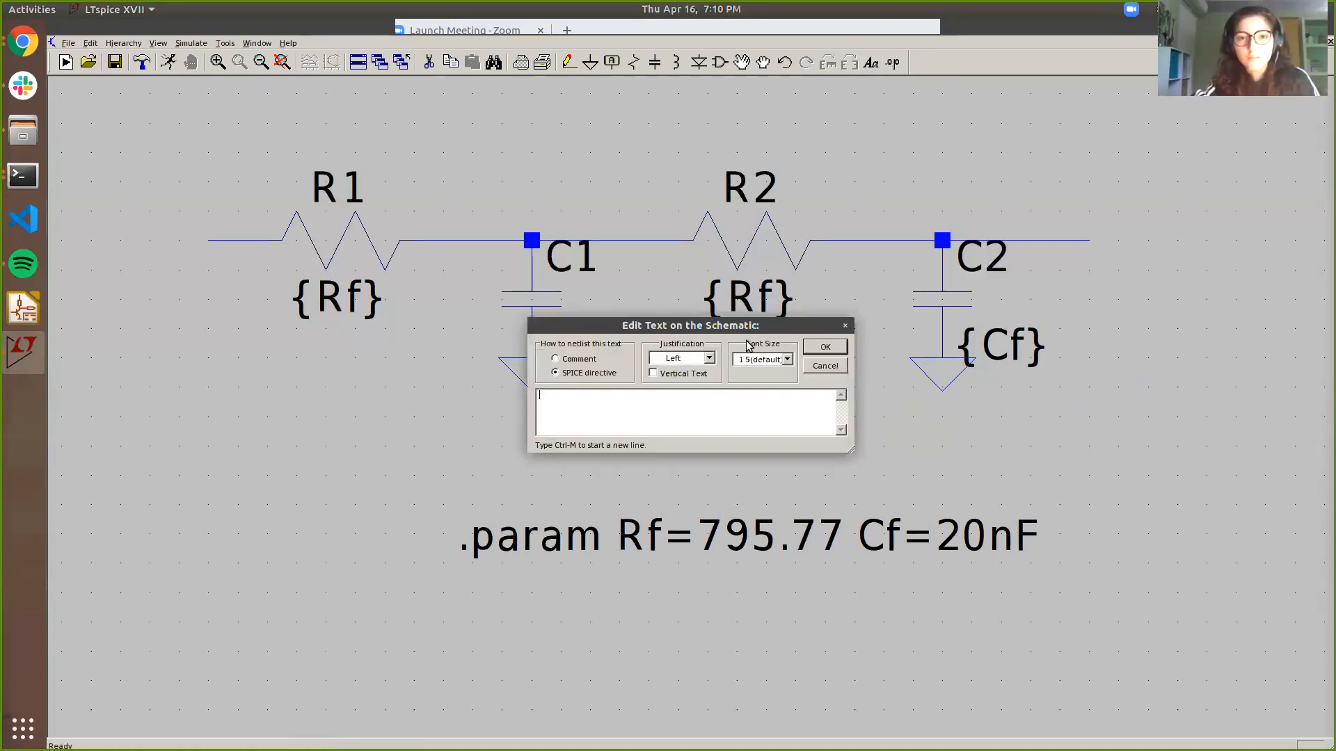
{"action": "left_click", "coordinate": [574, 362]}
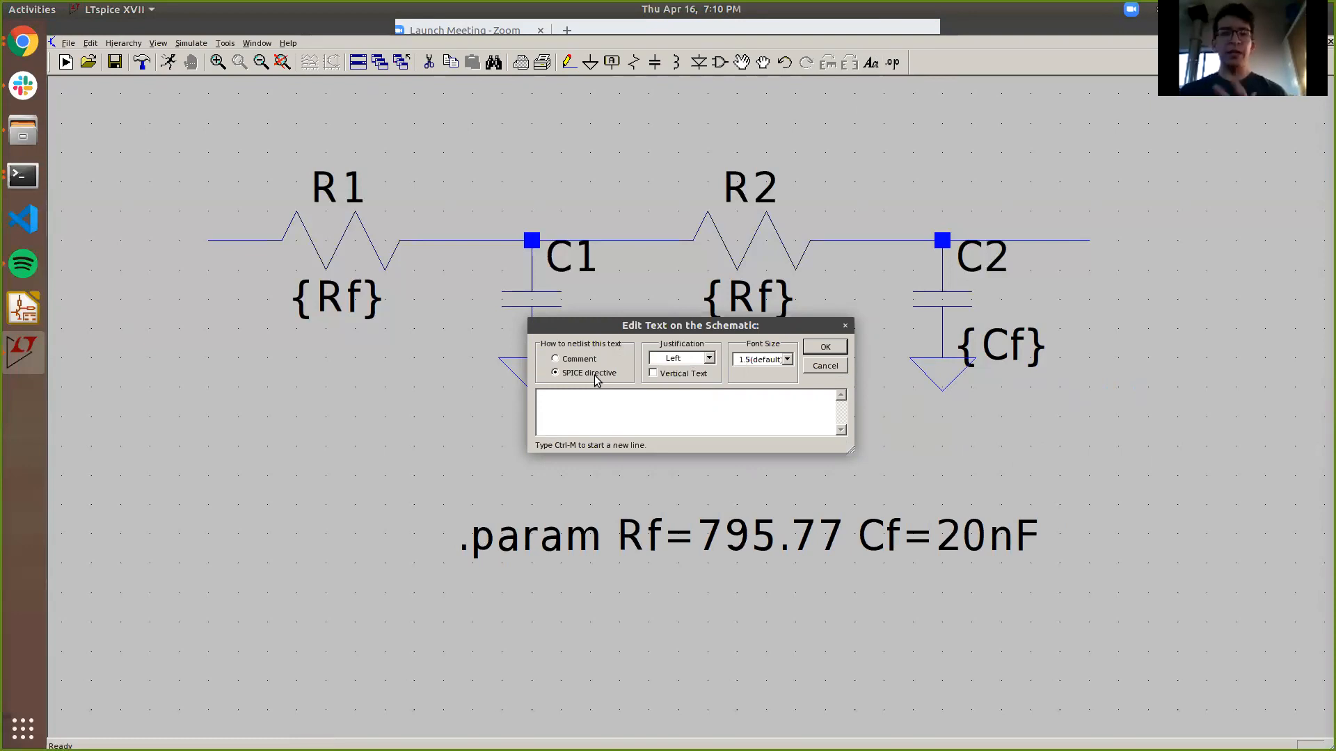
{"action": "left_click", "coordinate": [837, 352]}
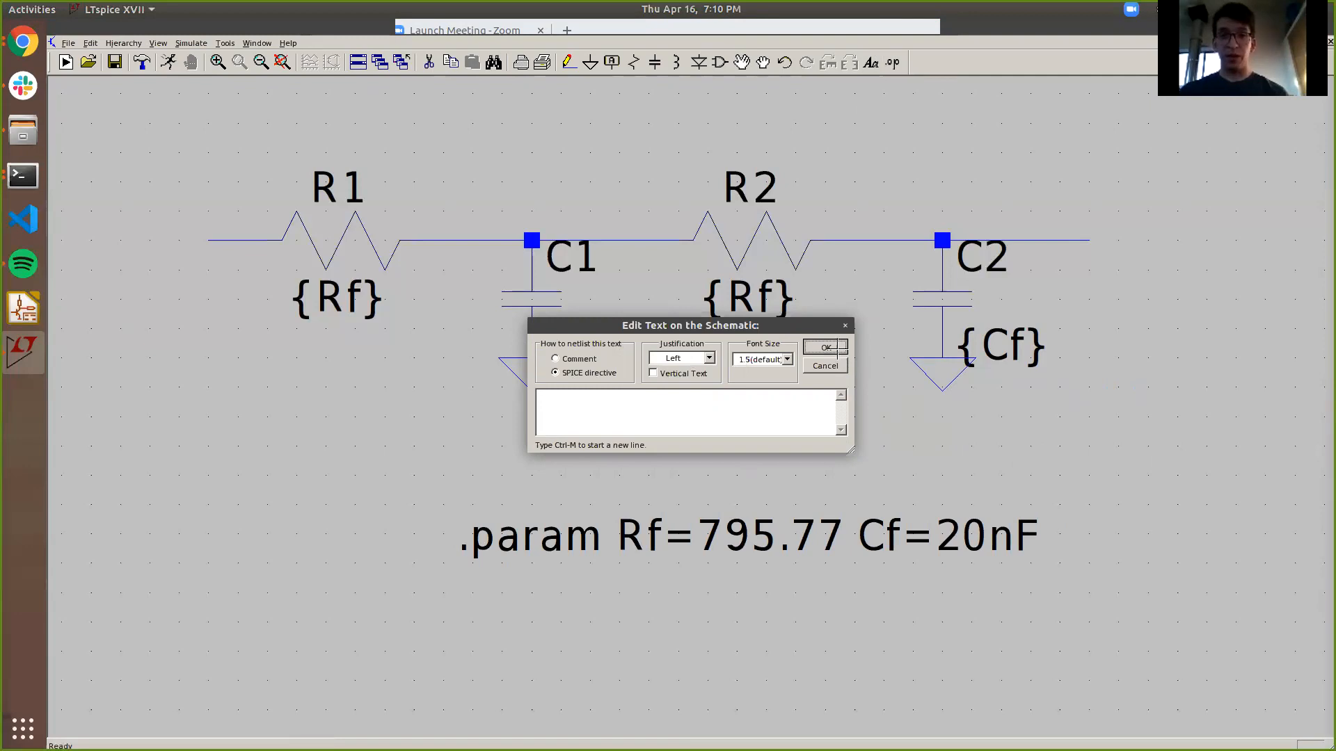
{"action": "left_click", "coordinate": [289, 43]}
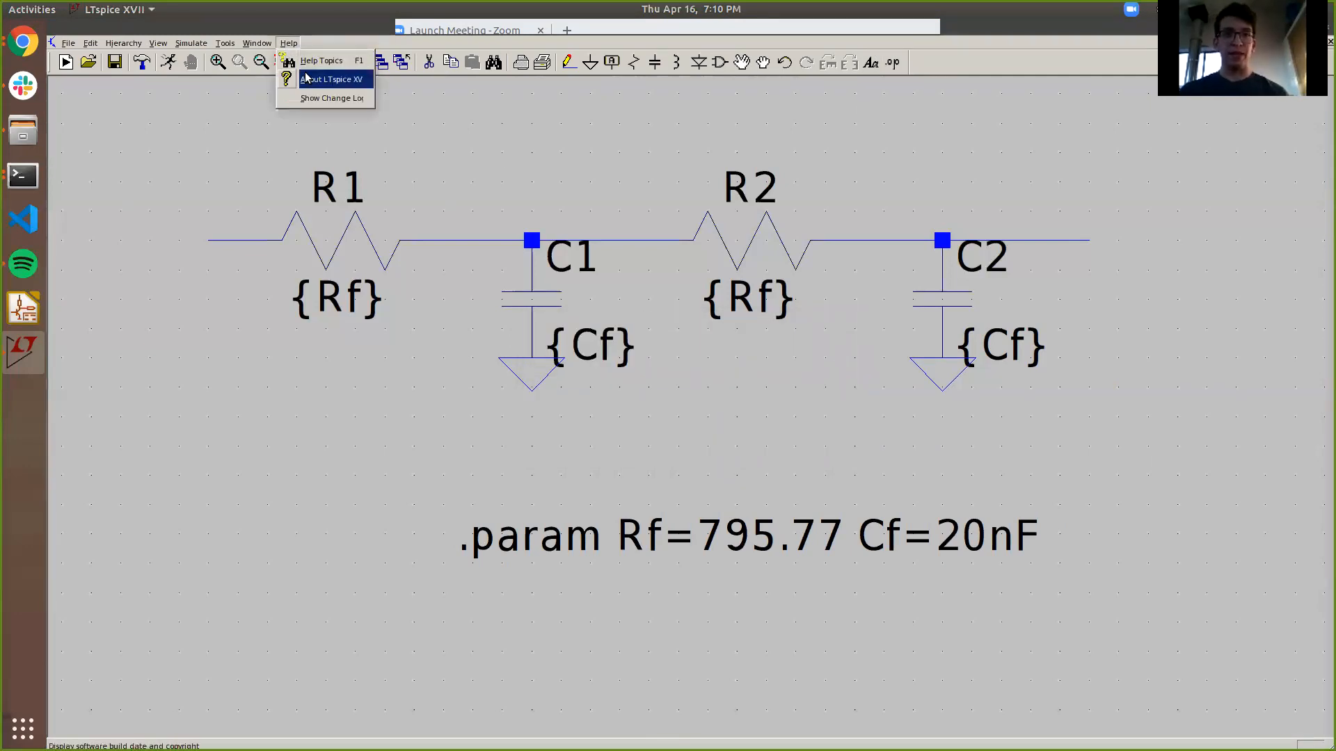
{"action": "left_click", "coordinate": [415, 150]}
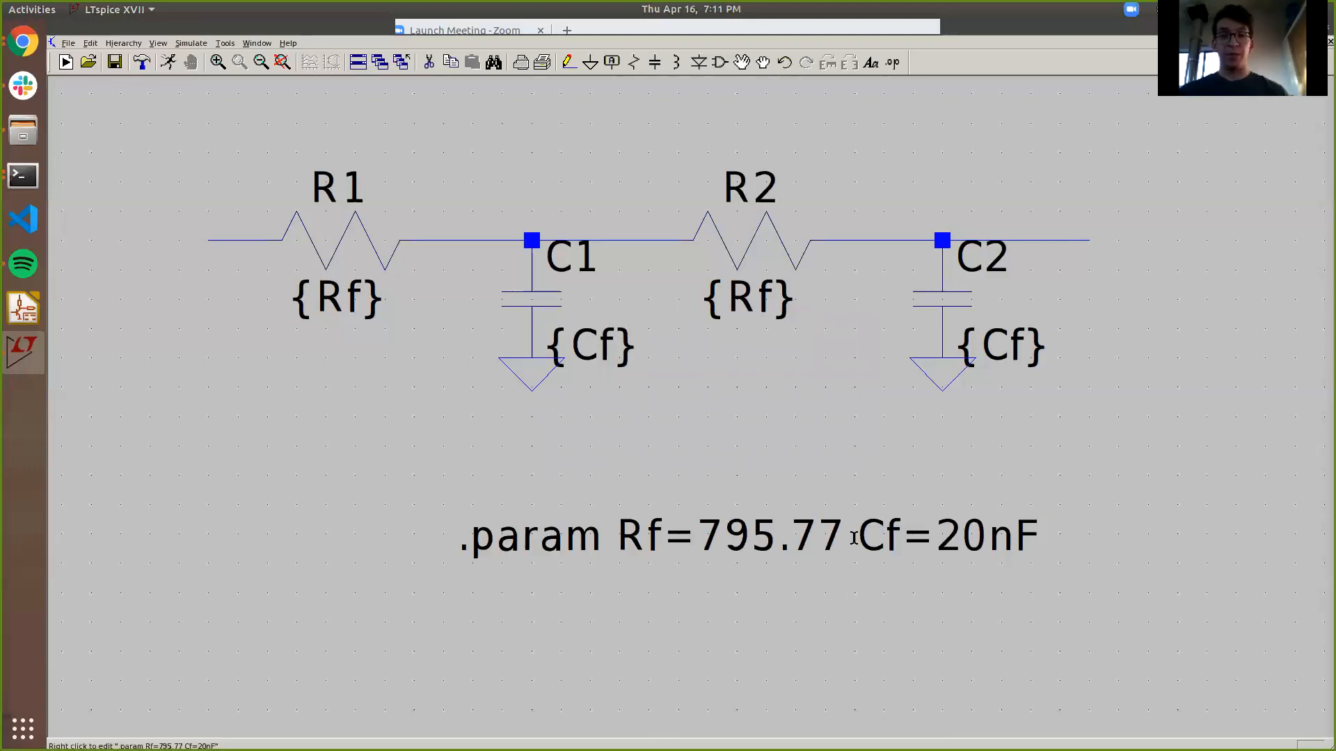
Step: Find the voltage source component and place it to the left of R1, with its positive terminal level with the input lead
{"action": "scroll", "coordinate": [670, 458], "scroll_direction": "down", "scroll_amount": 1}
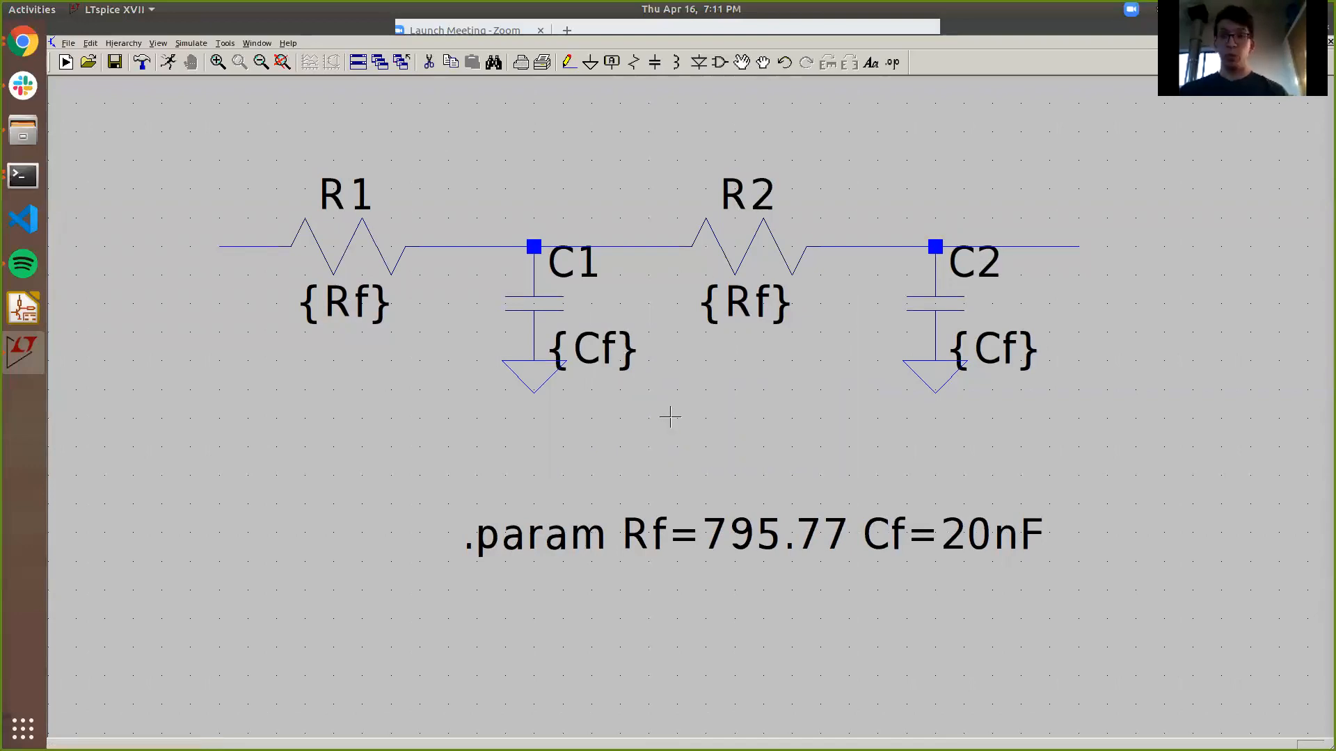
{"action": "scroll", "coordinate": [670, 417], "scroll_direction": "down", "scroll_amount": 1}
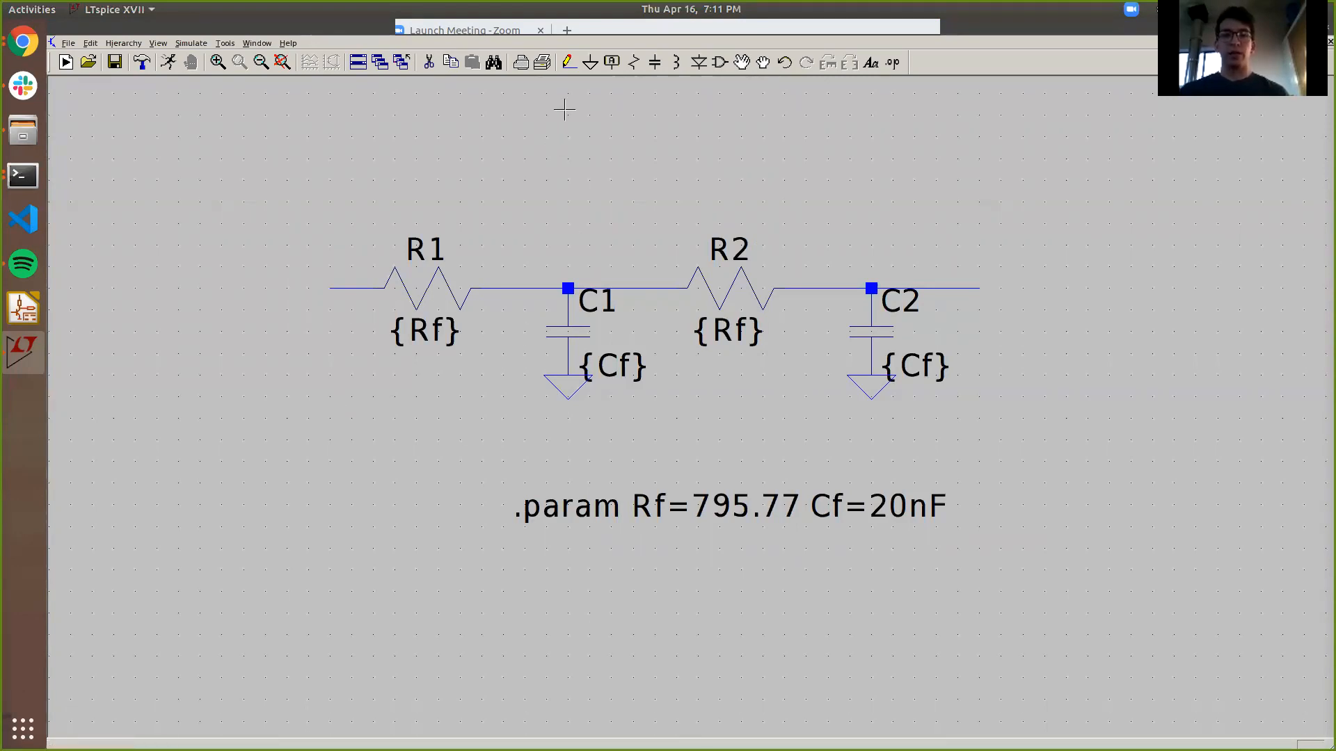
{"action": "left_click", "coordinate": [722, 64]}
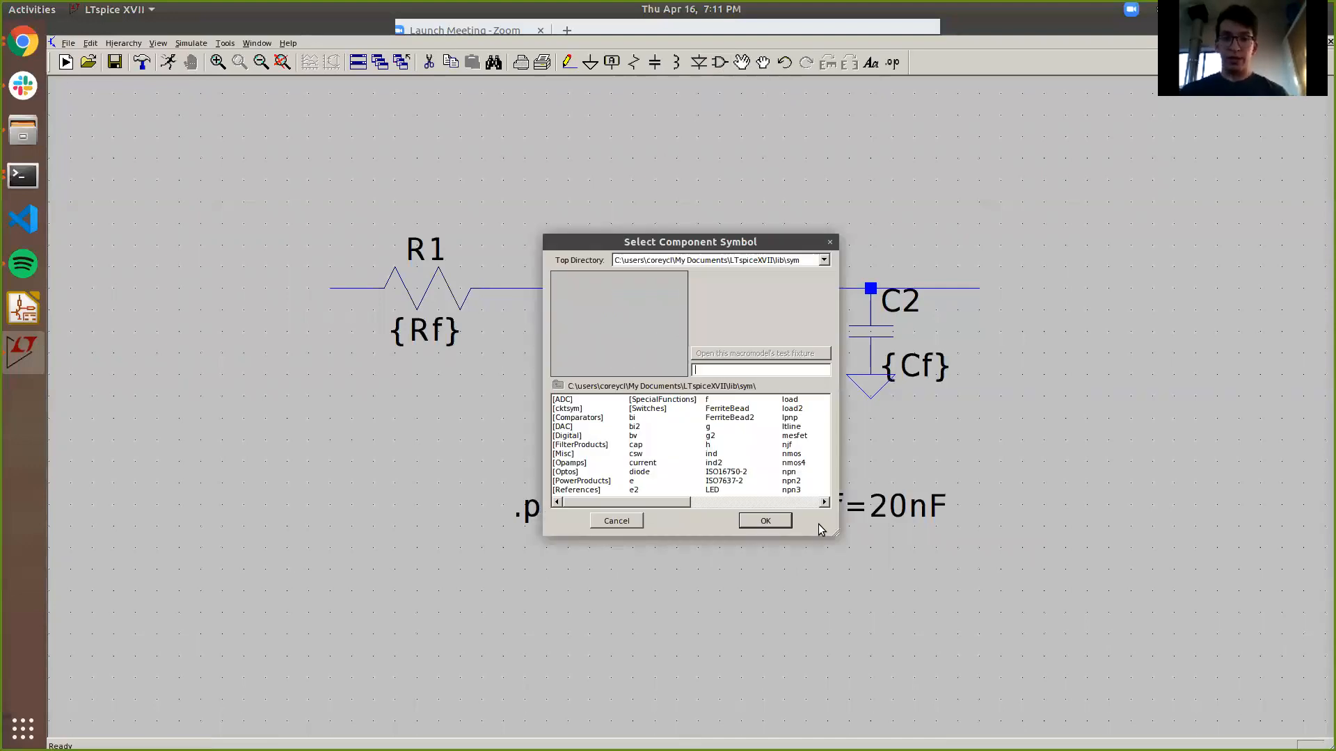
{"action": "left_click_drag", "start_coordinate": [837, 532], "coordinate": [878, 546]}
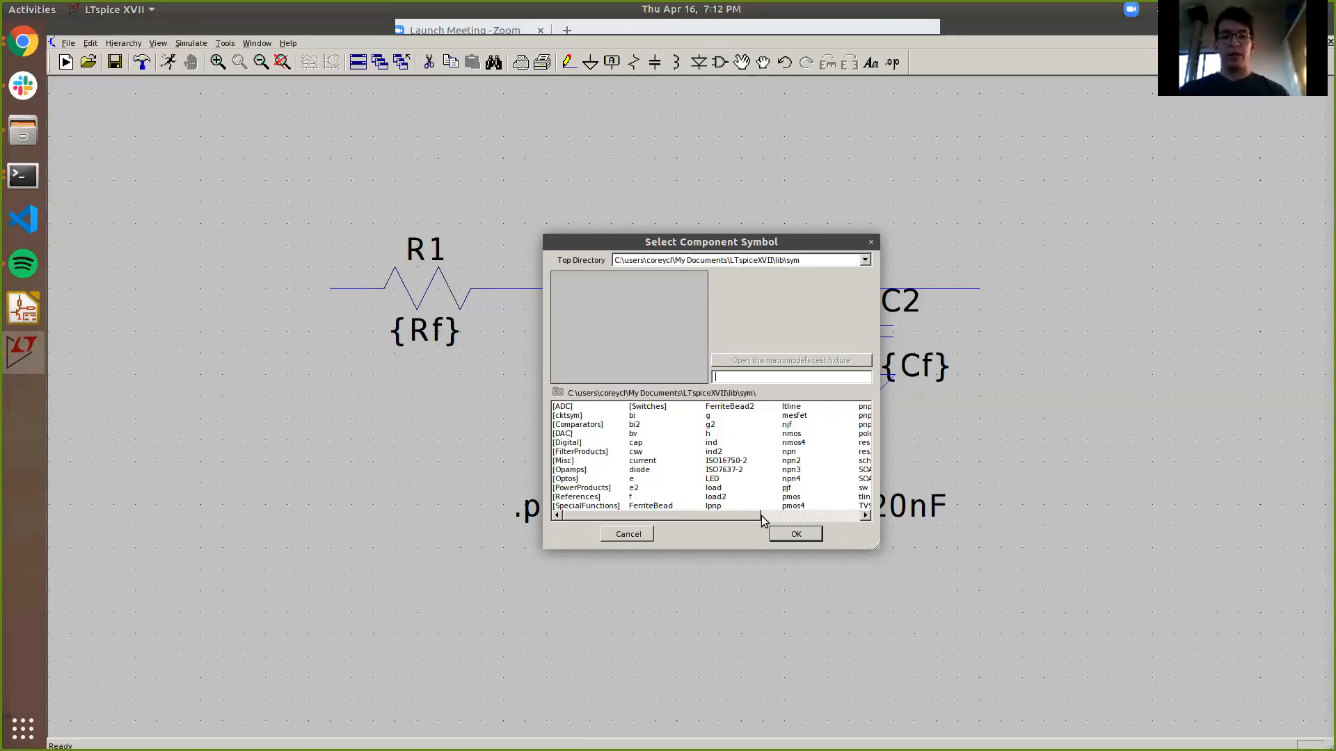
{"action": "type", "text": "vo"}
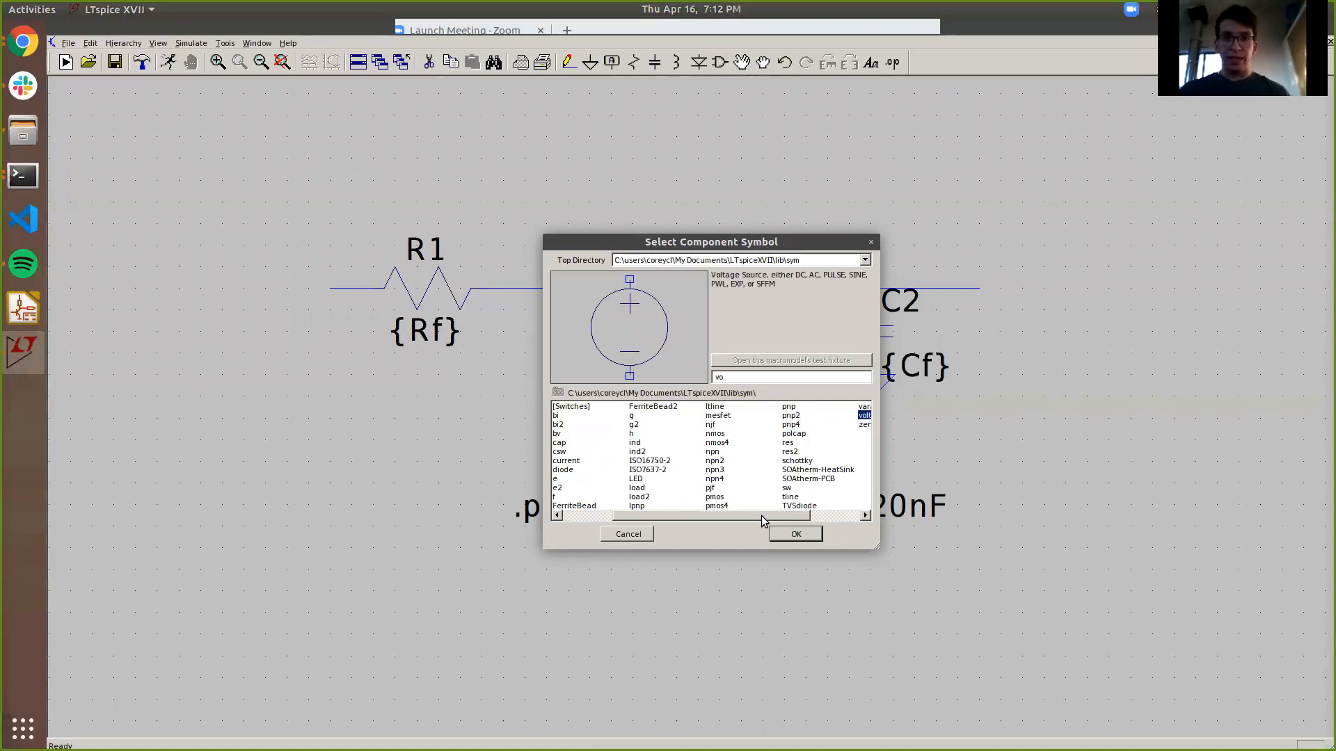
{"action": "left_click_drag", "start_coordinate": [666, 516], "coordinate": [720, 516]}
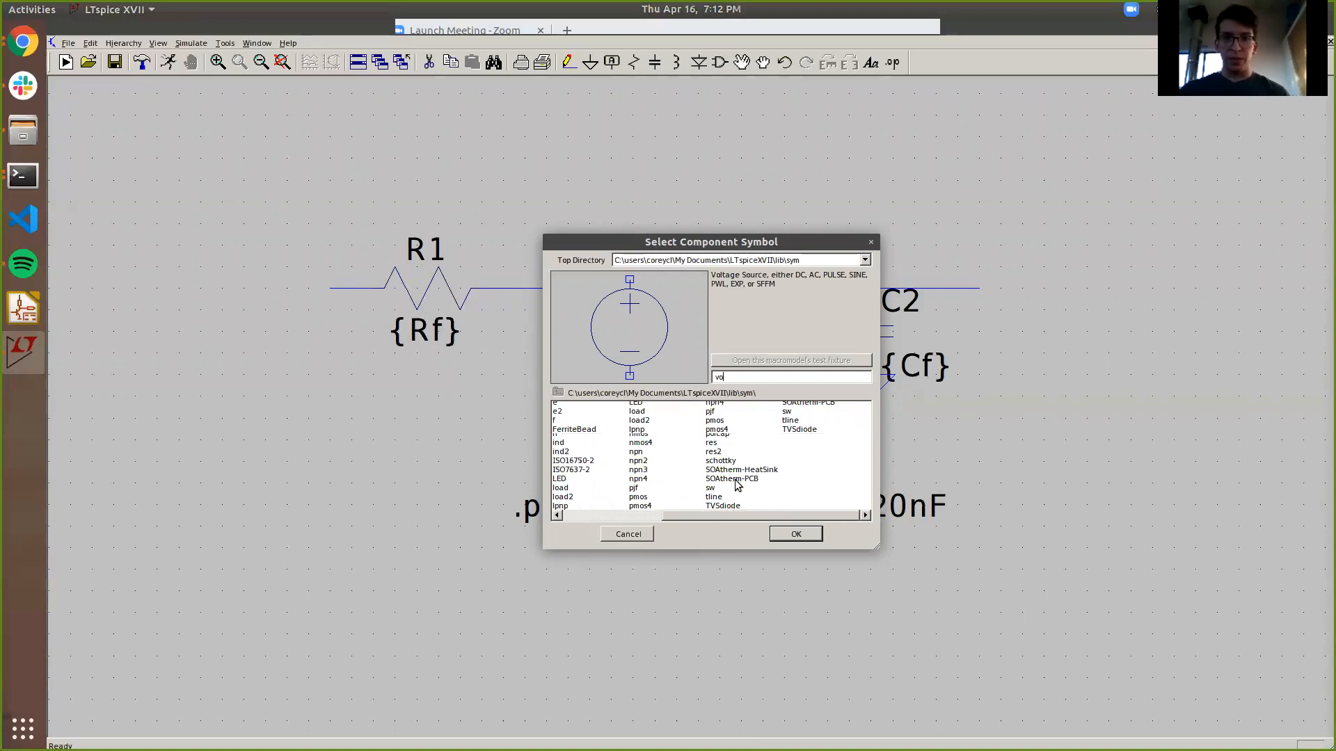
{"action": "left_click_drag", "start_coordinate": [876, 546], "coordinate": [908, 595]}
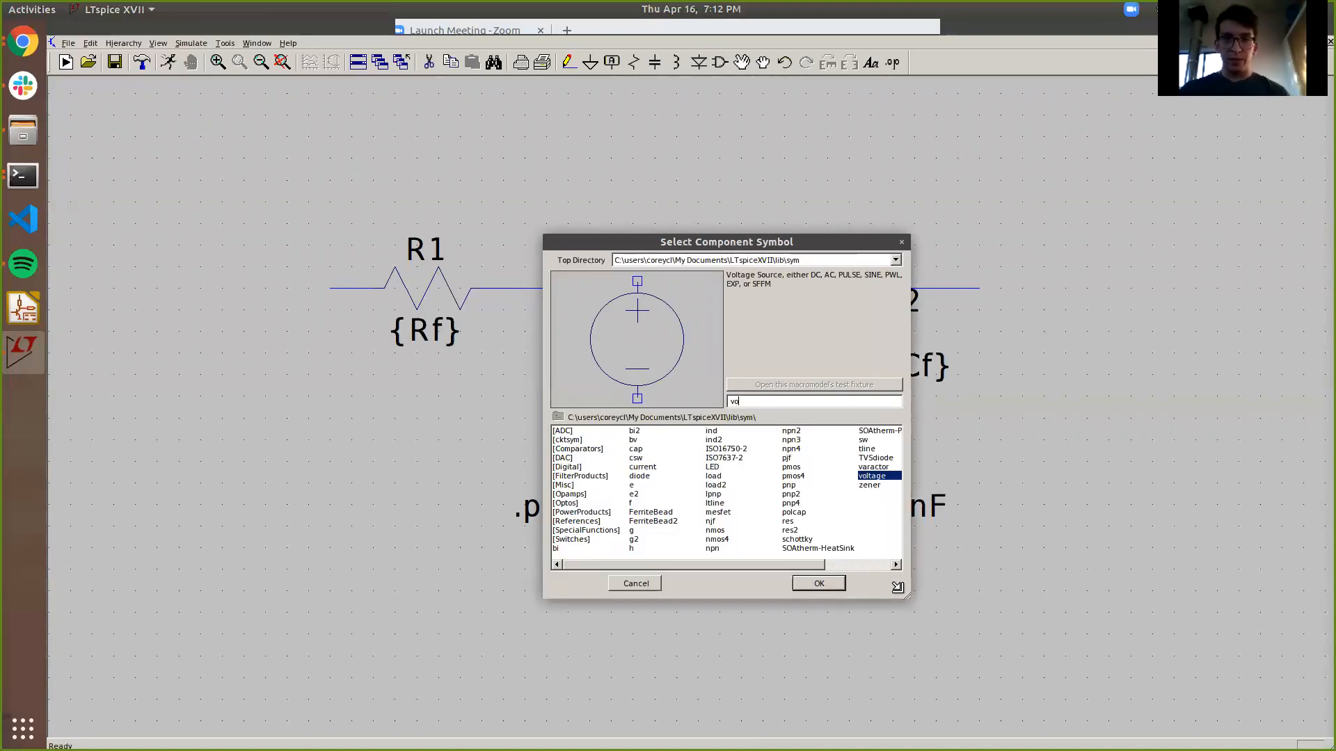
{"action": "double_click", "coordinate": [878, 477]}
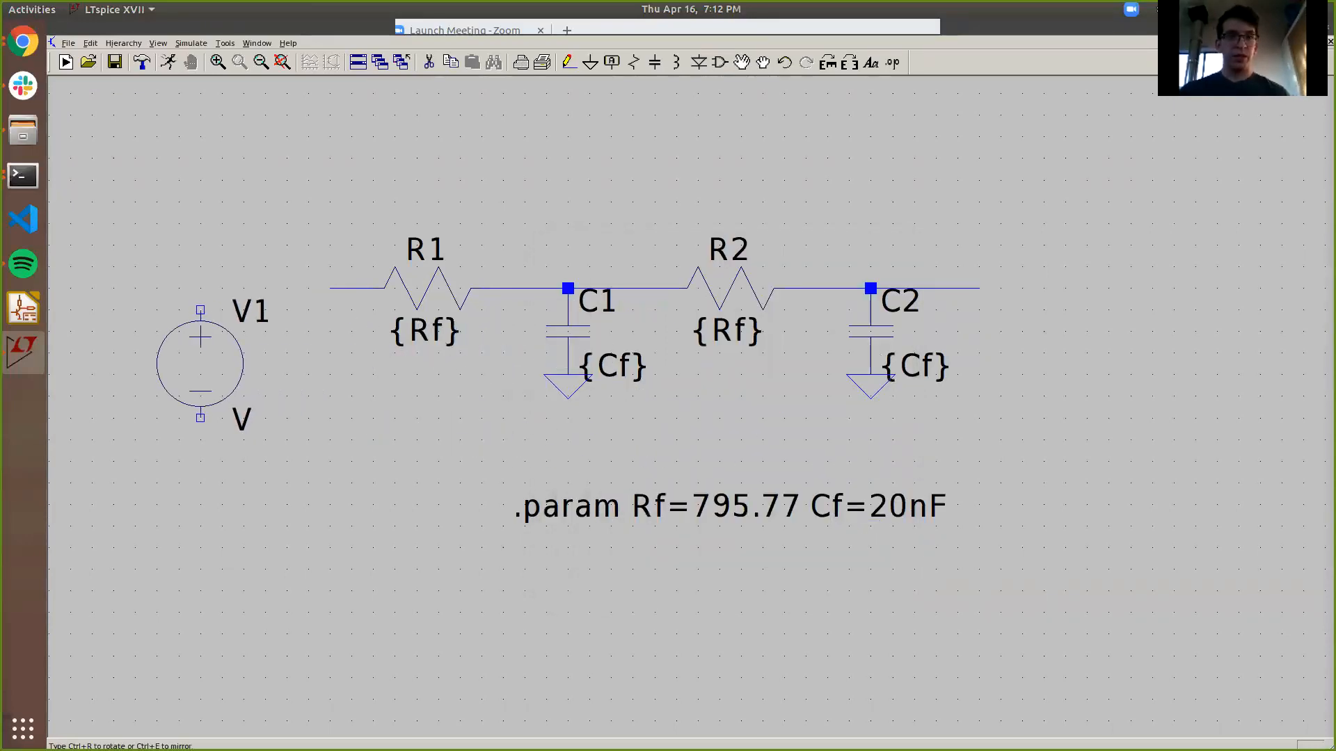
{"action": "left_click", "coordinate": [184, 343]}
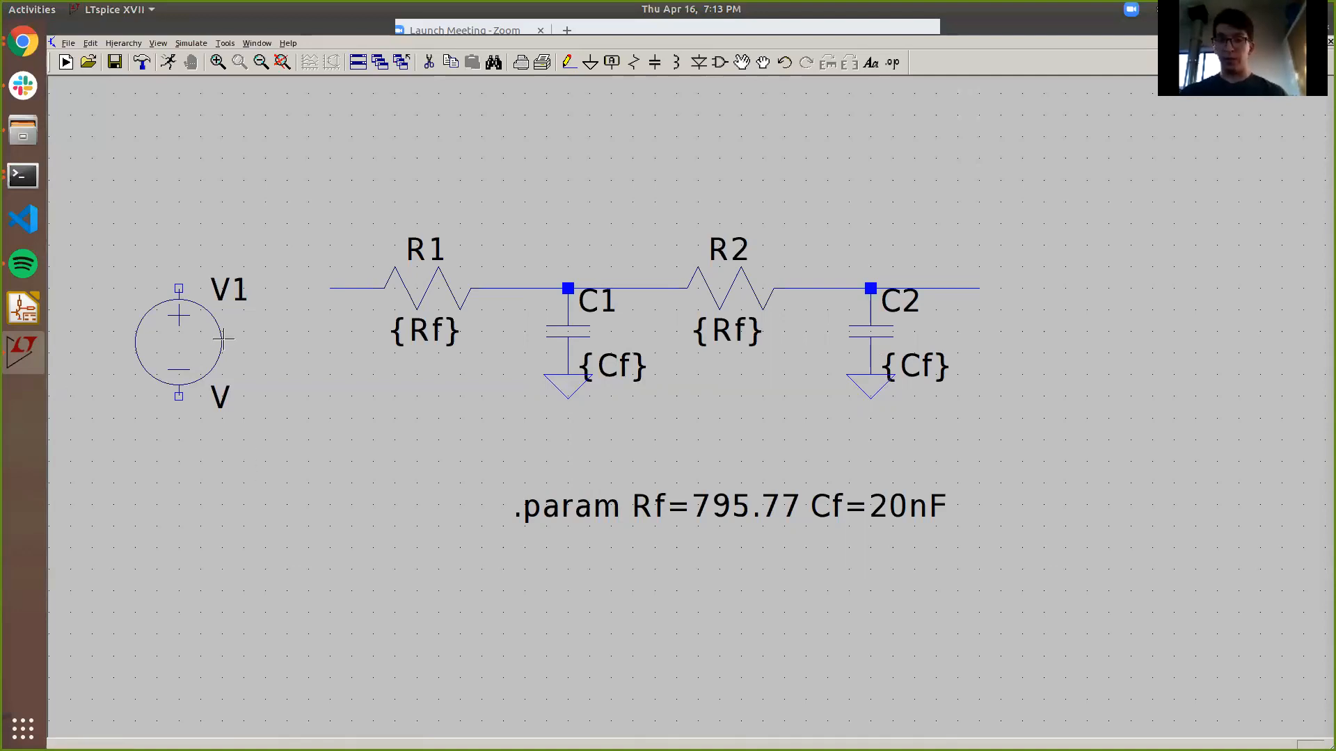
Step: Set the small-signal AC amplitude of voltage source V1 to 1
{"action": "right_click", "coordinate": [195, 330]}
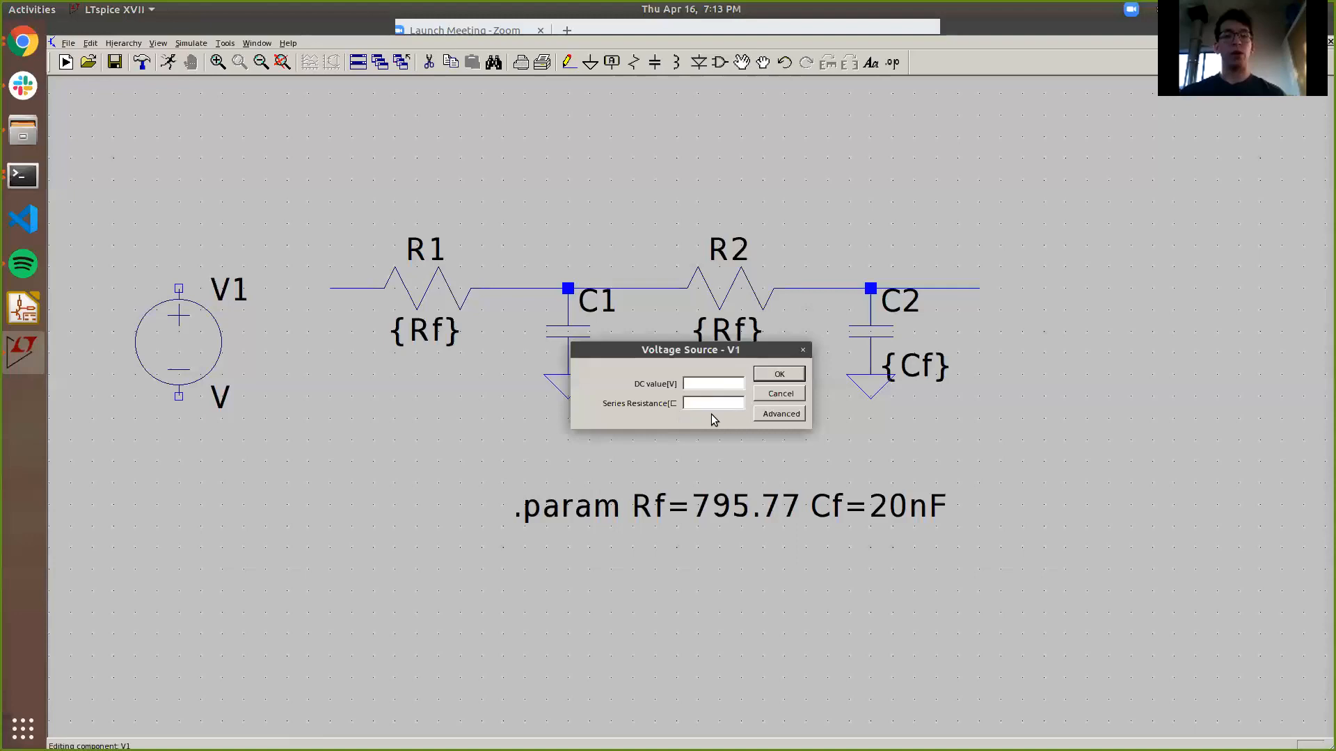
{"action": "left_click", "coordinate": [774, 416]}
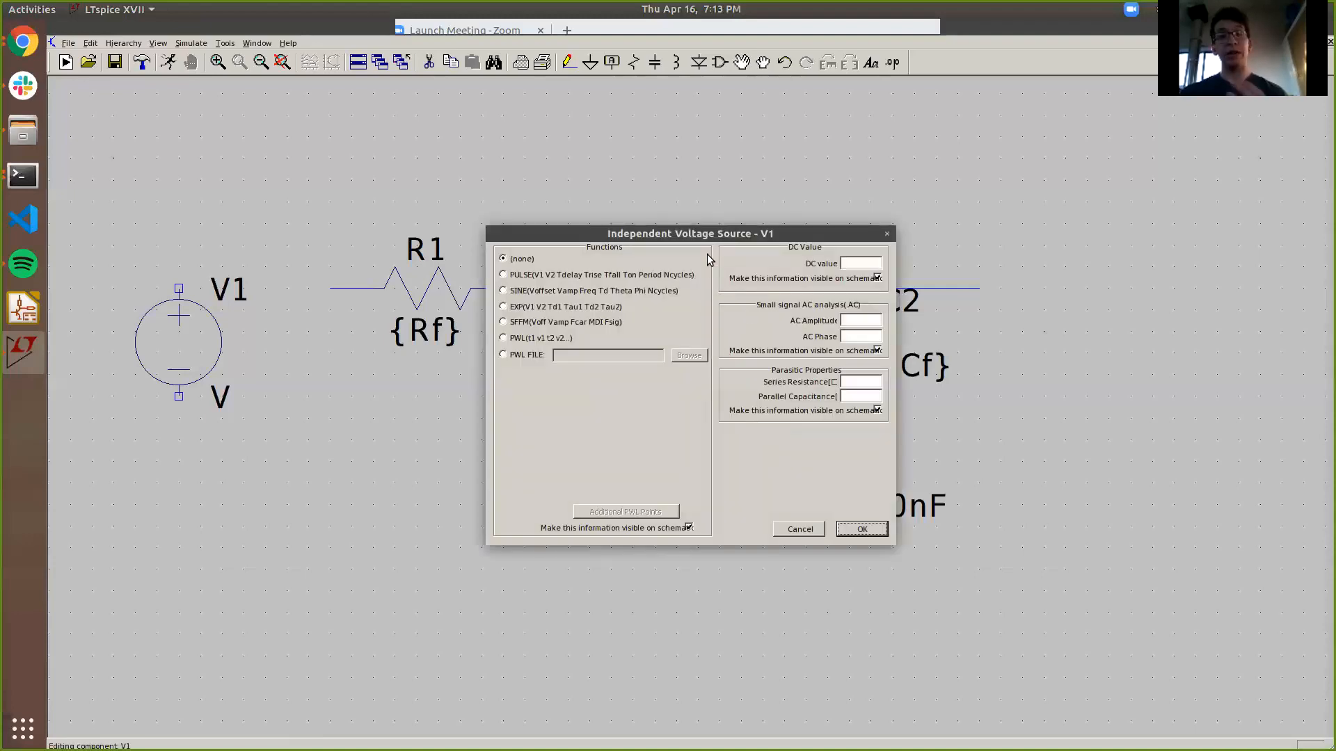
{"action": "left_click", "coordinate": [865, 318]}
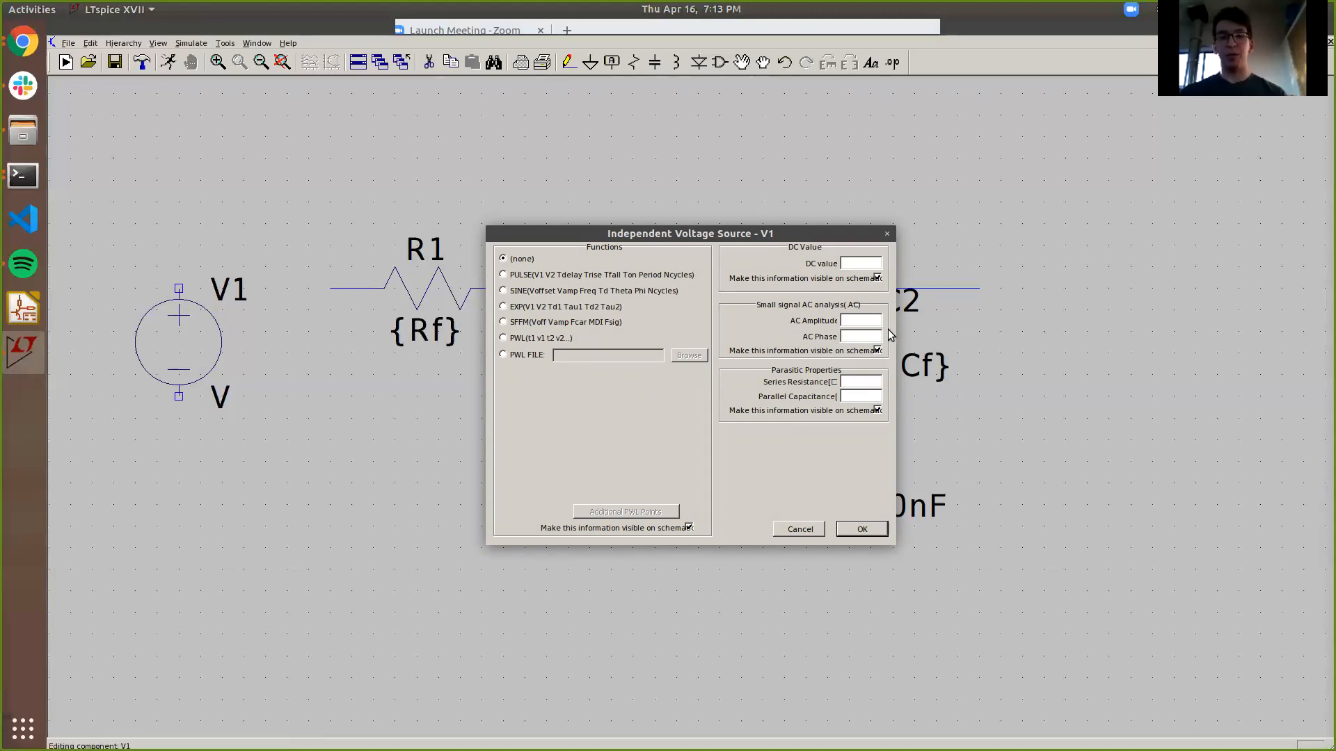
{"action": "type", "text": "1"}
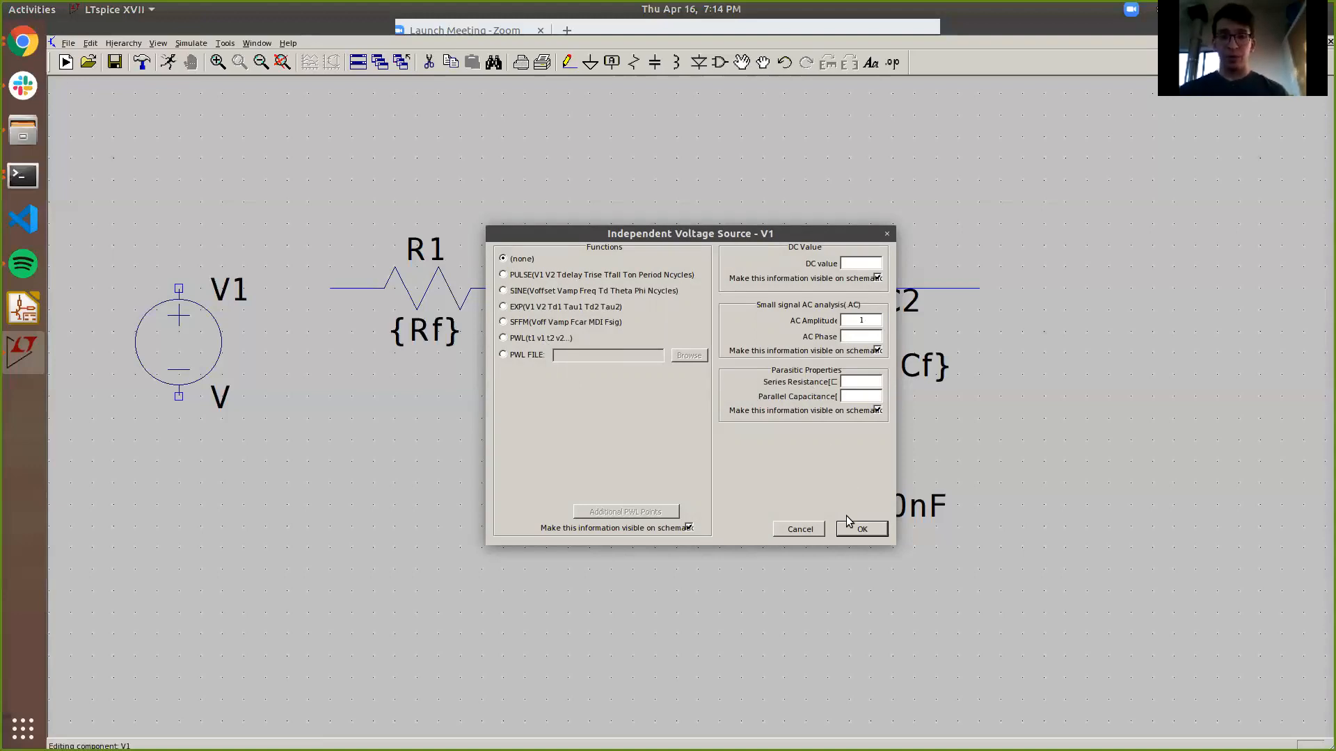
{"action": "left_click", "coordinate": [863, 530]}
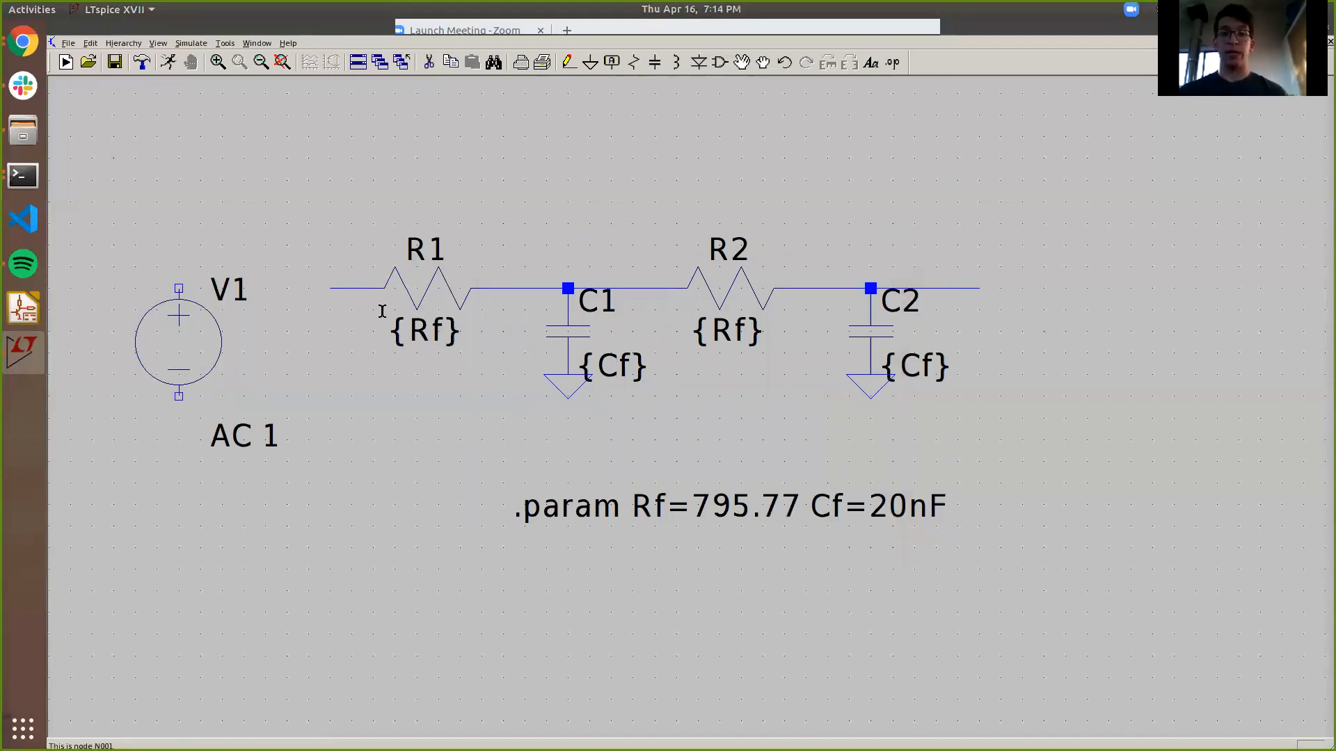
Step: Ground the negative terminal of V1 and wire its positive terminal to R1's input lead
{"action": "key", "text": "g"}
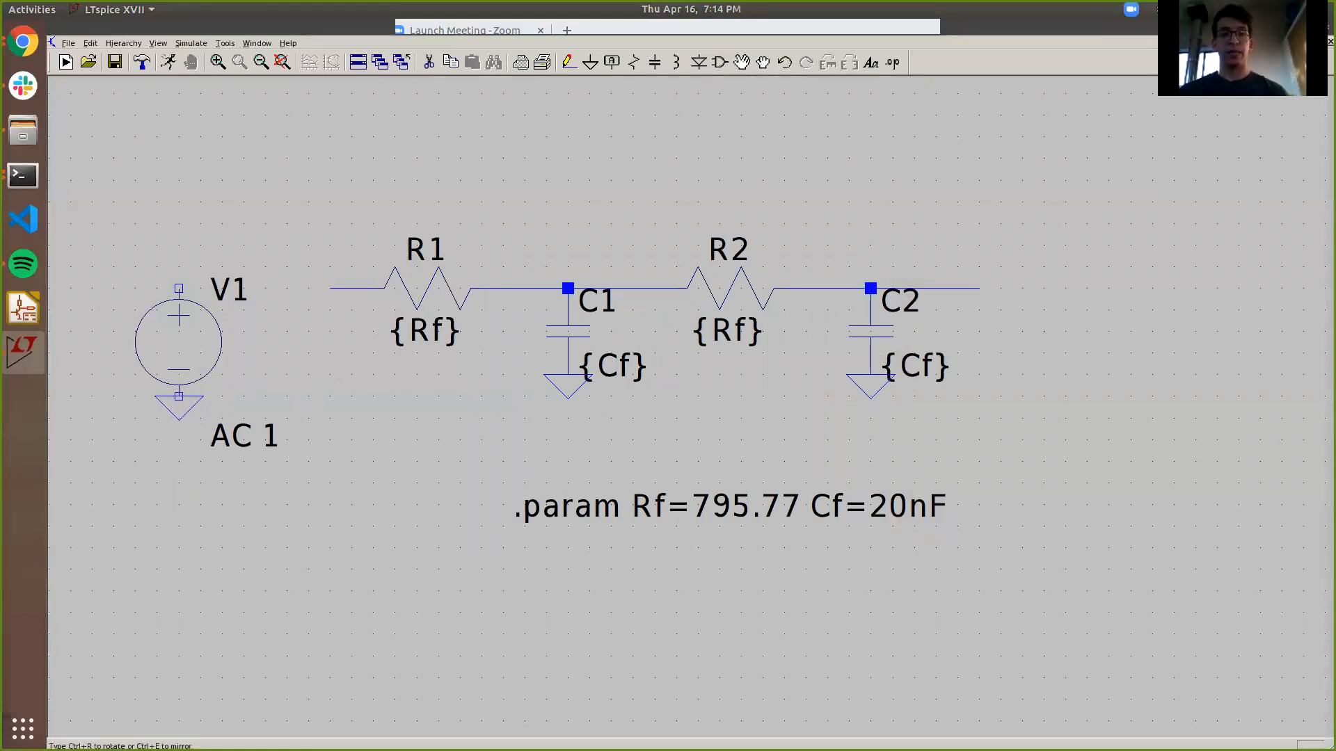
{"action": "key", "text": "Escape"}
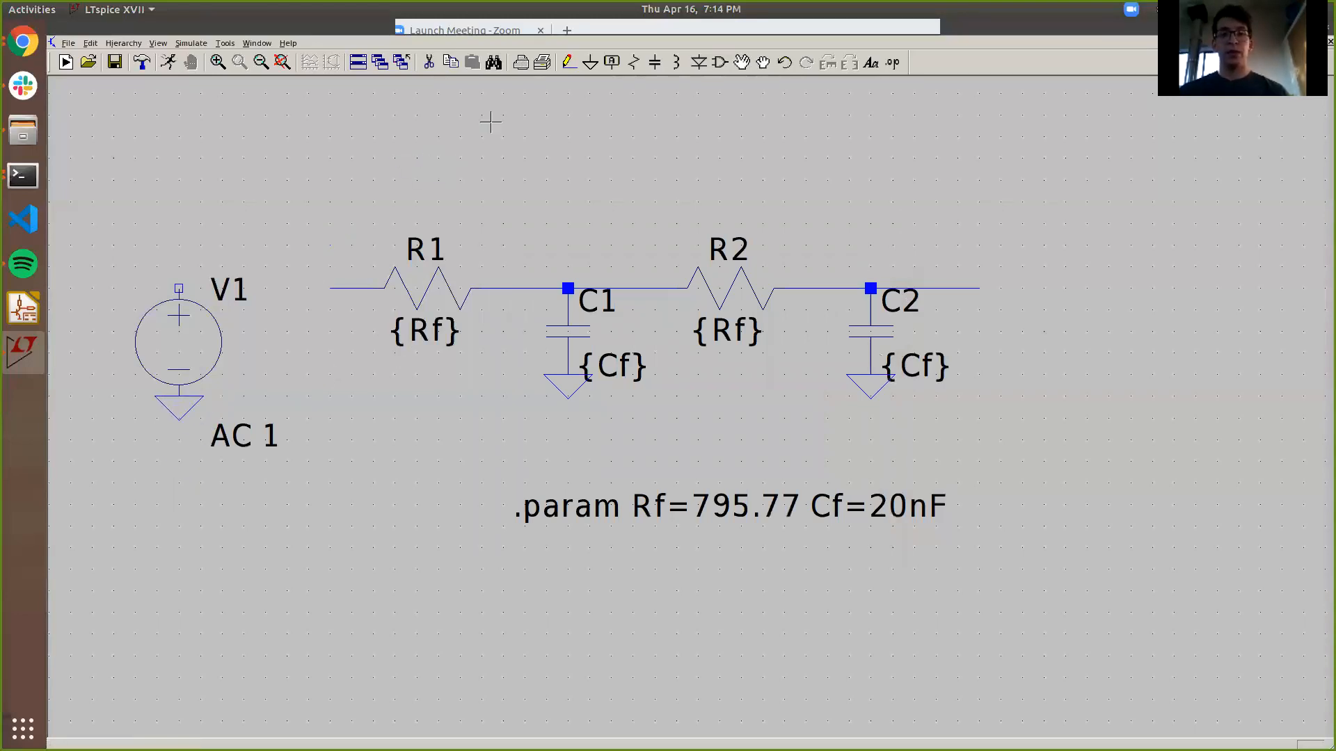
{"action": "left_click", "coordinate": [568, 61]}
{"action": "left_click", "coordinate": [179, 288]}
{"action": "left_click", "coordinate": [331, 288]}
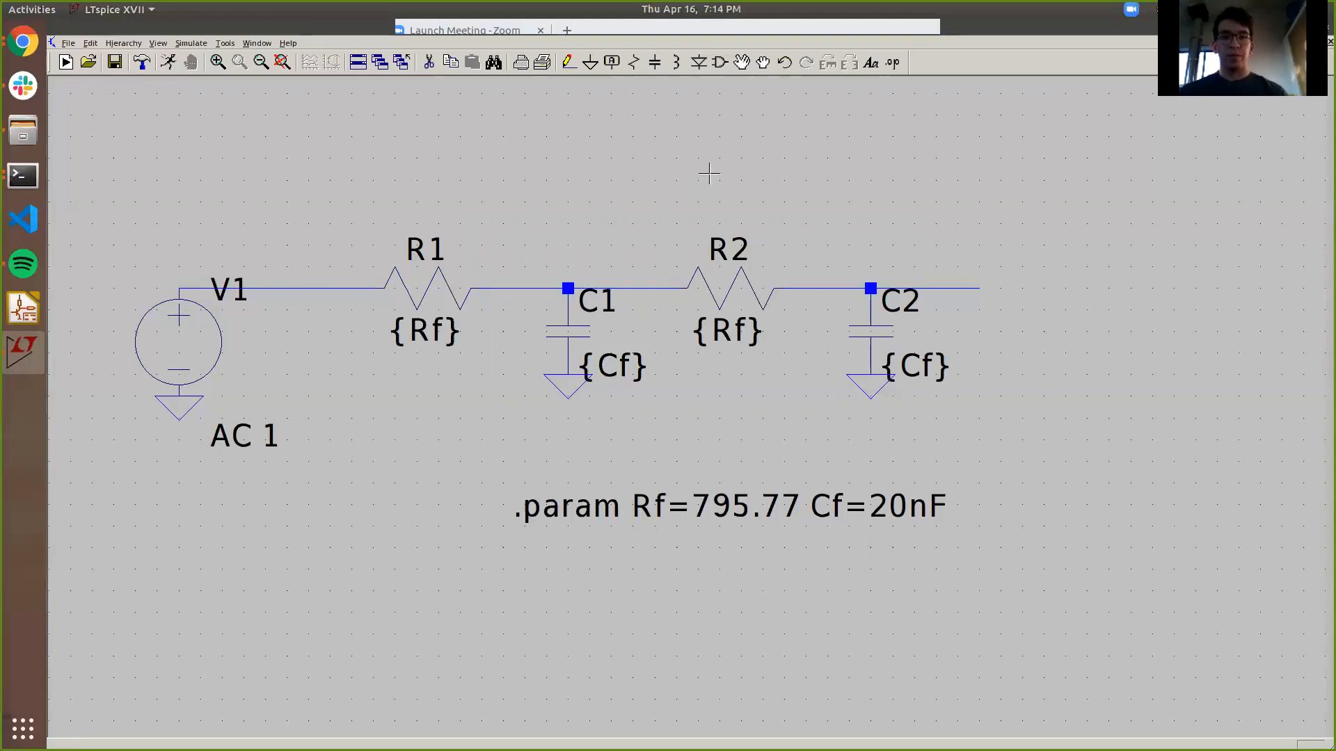
Step: Label the open output wire to the right of C2 with the net name Filter1
{"action": "left_click", "coordinate": [613, 62]}
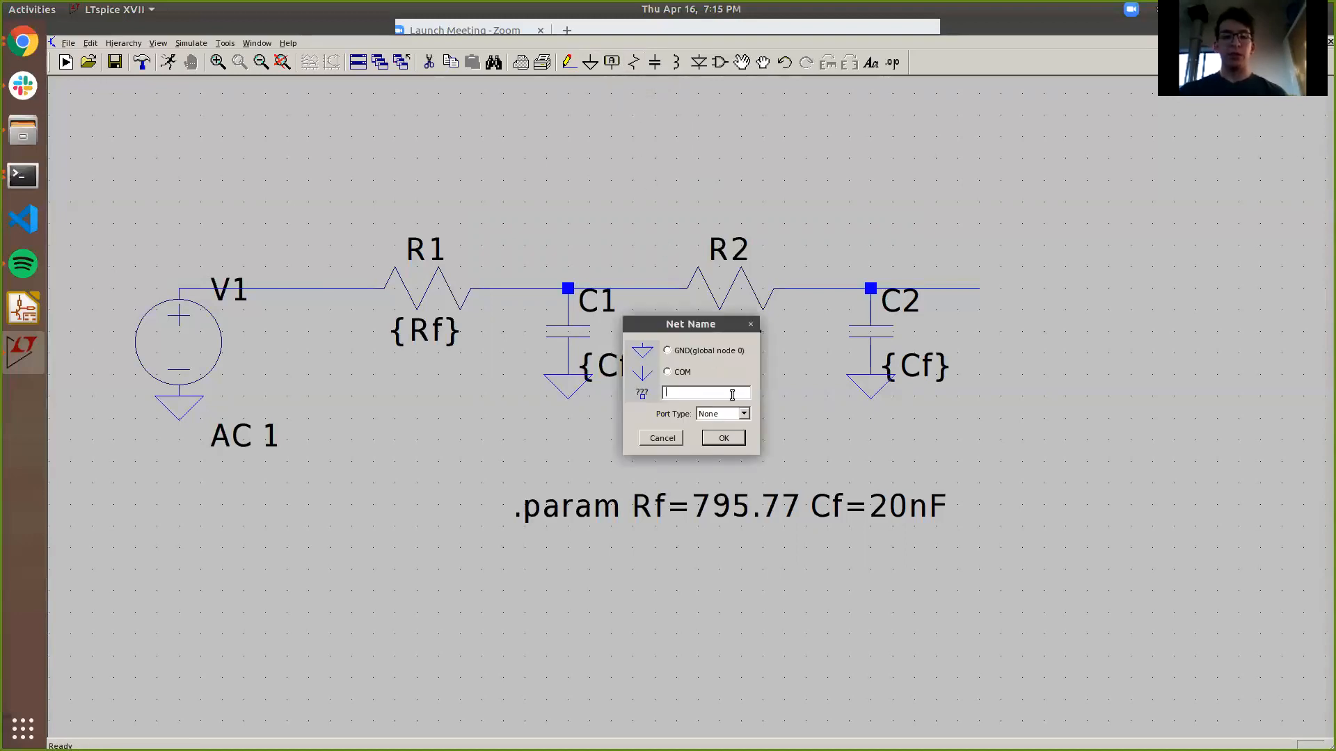
{"action": "type", "text": "Fil"}
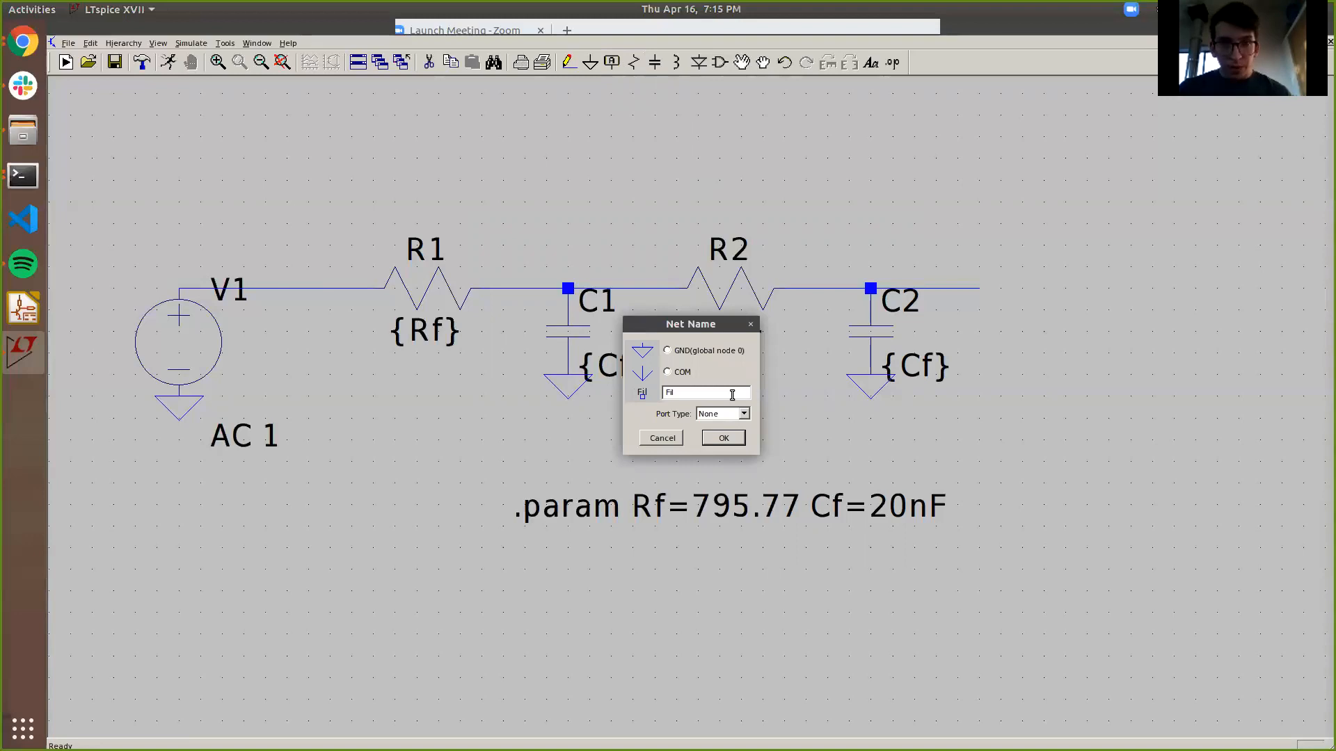
{"action": "type", "text": "ter1"}
{"action": "key", "text": "Return"}
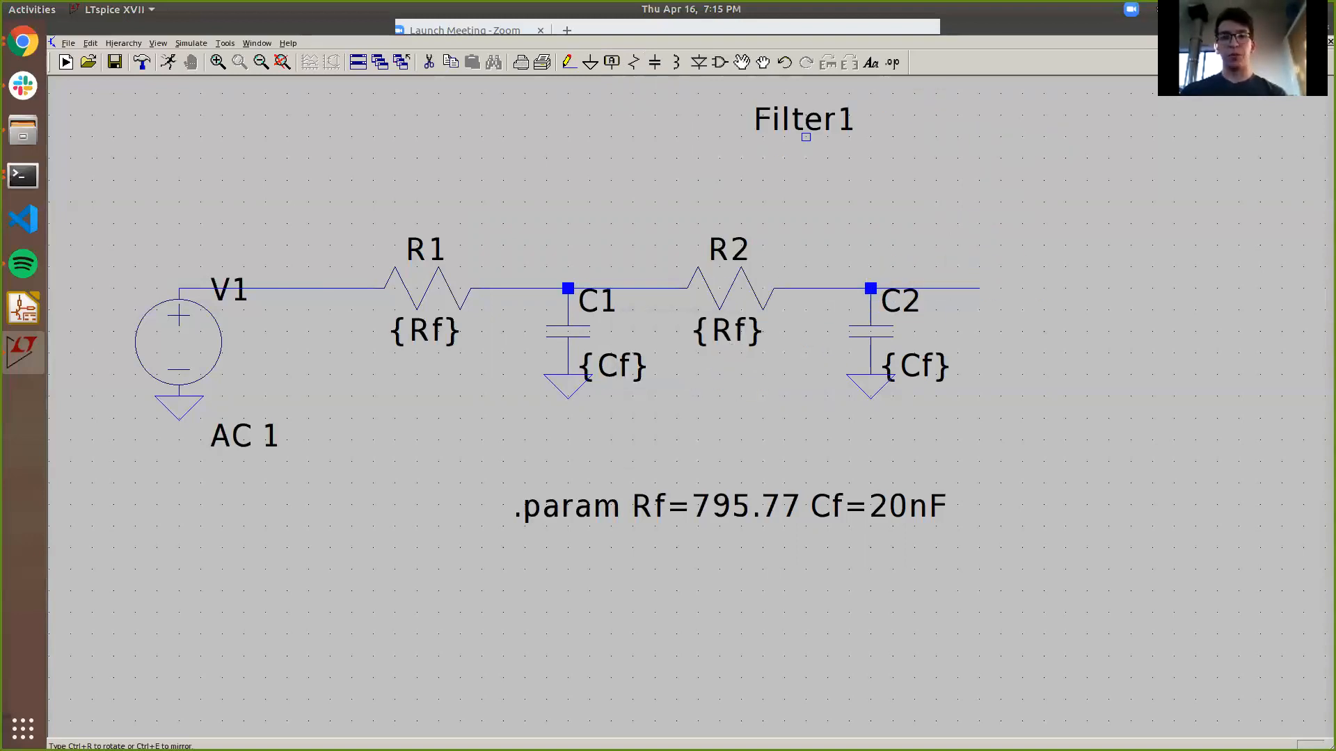
{"action": "left_click", "coordinate": [979, 288]}
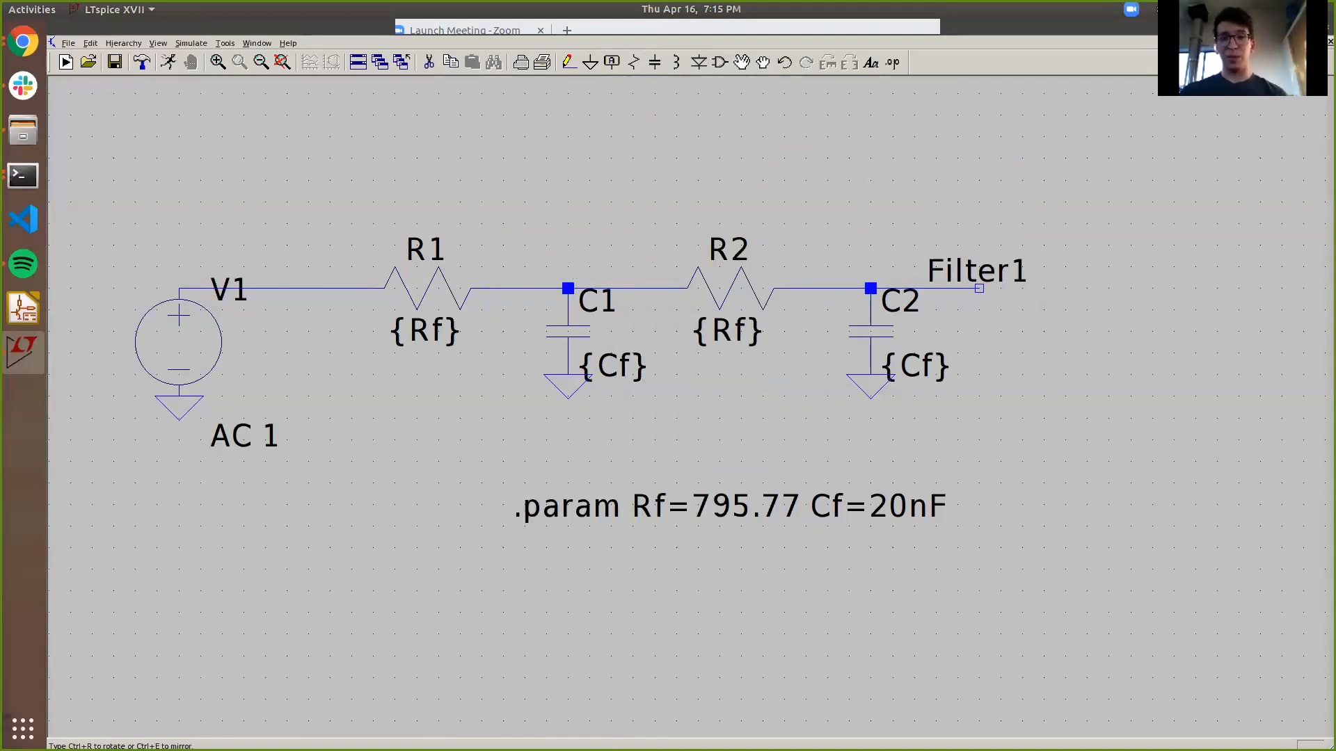
{"action": "left_click", "coordinate": [979, 288]}
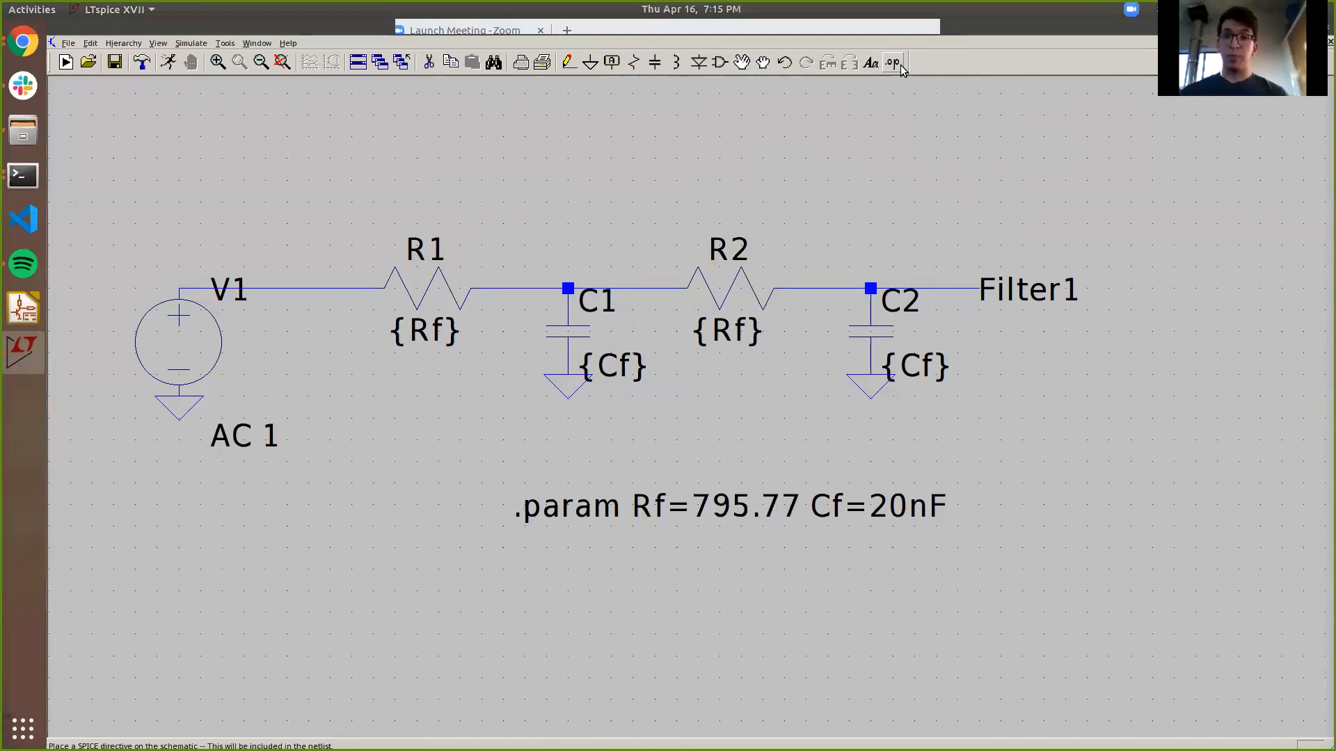
Step: Set up an AC analysis with a decade sweep and 100 points per decade
{"action": "left_click", "coordinate": [169, 64]}
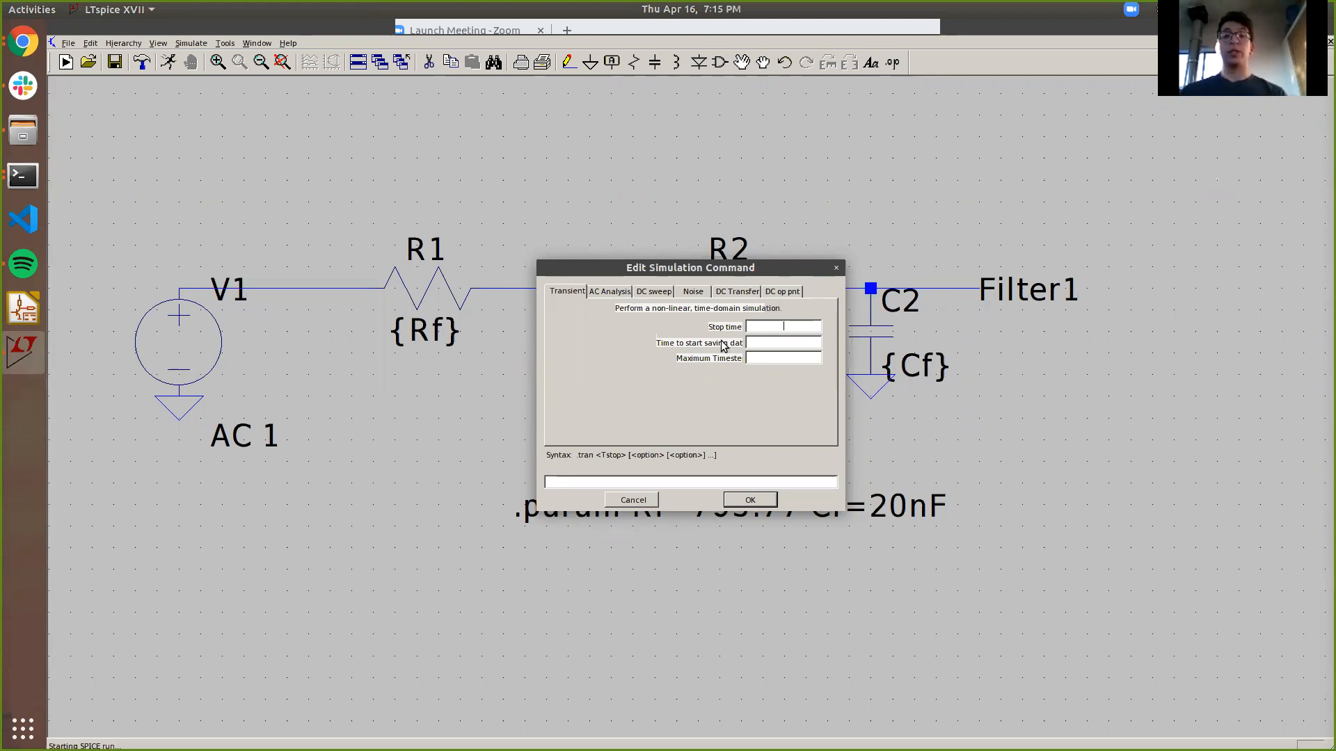
{"action": "left_click", "coordinate": [617, 300]}
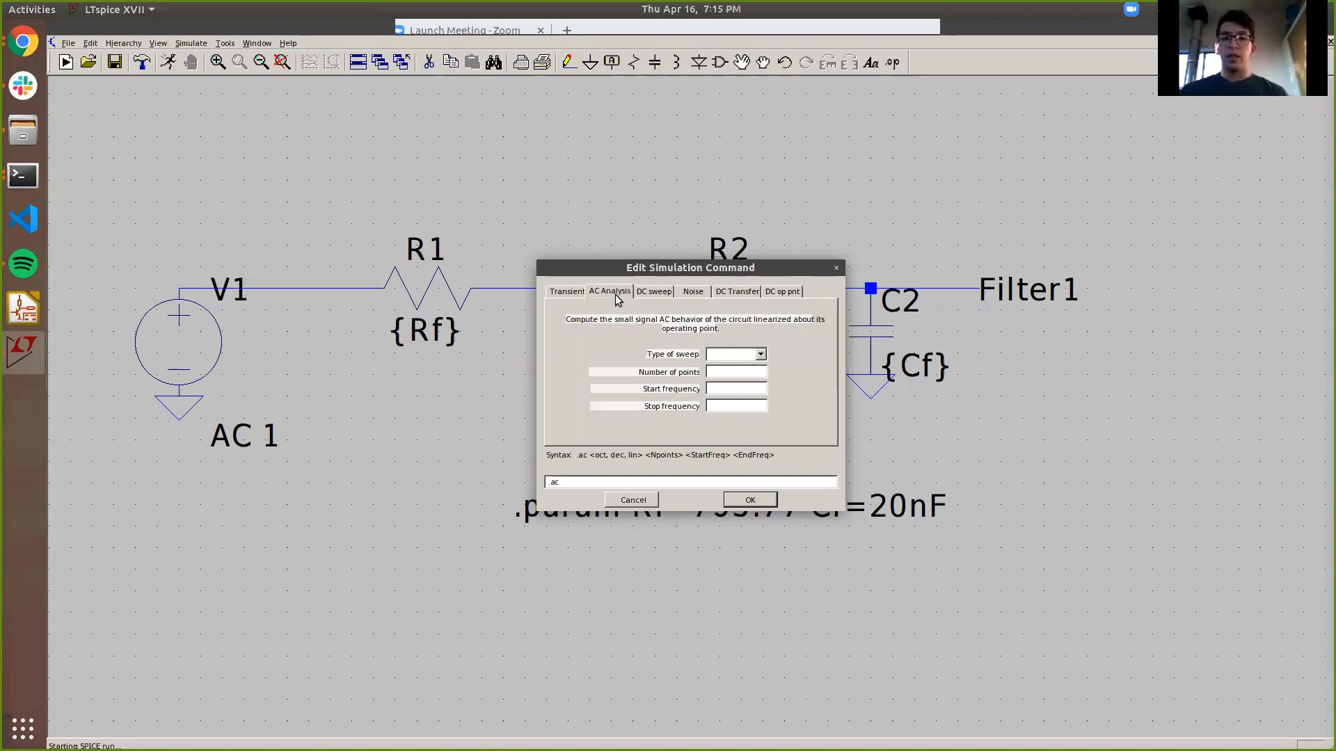
{"action": "left_click", "coordinate": [762, 356]}
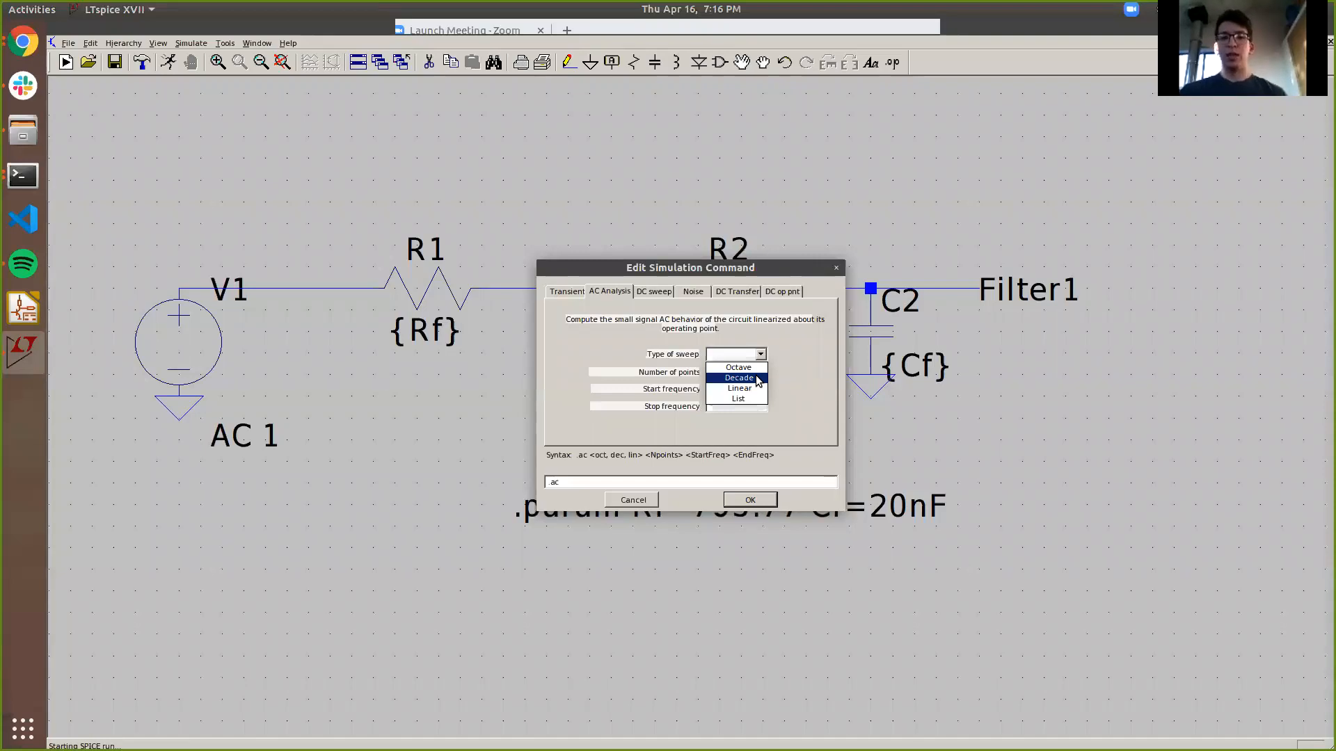
{"action": "left_click", "coordinate": [739, 378]}
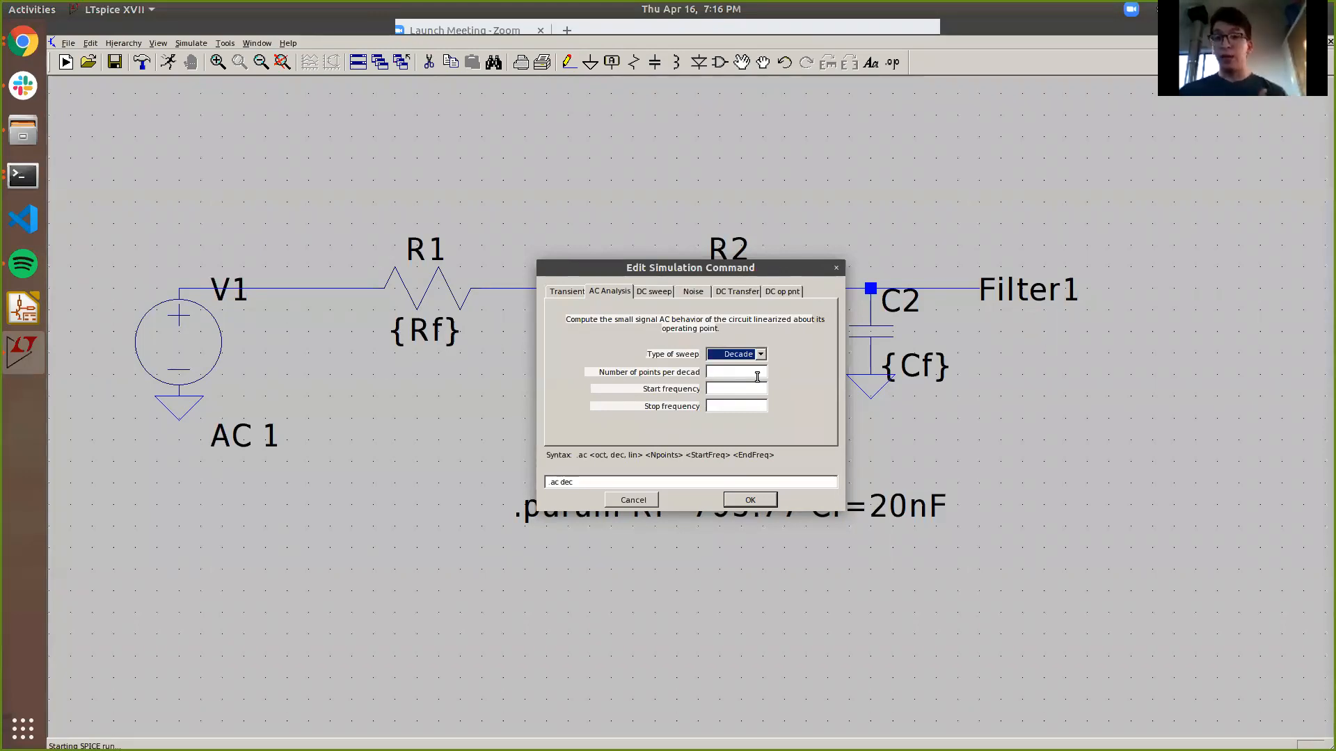
{"action": "left_click", "coordinate": [757, 376]}
{"action": "type", "text": "100"}
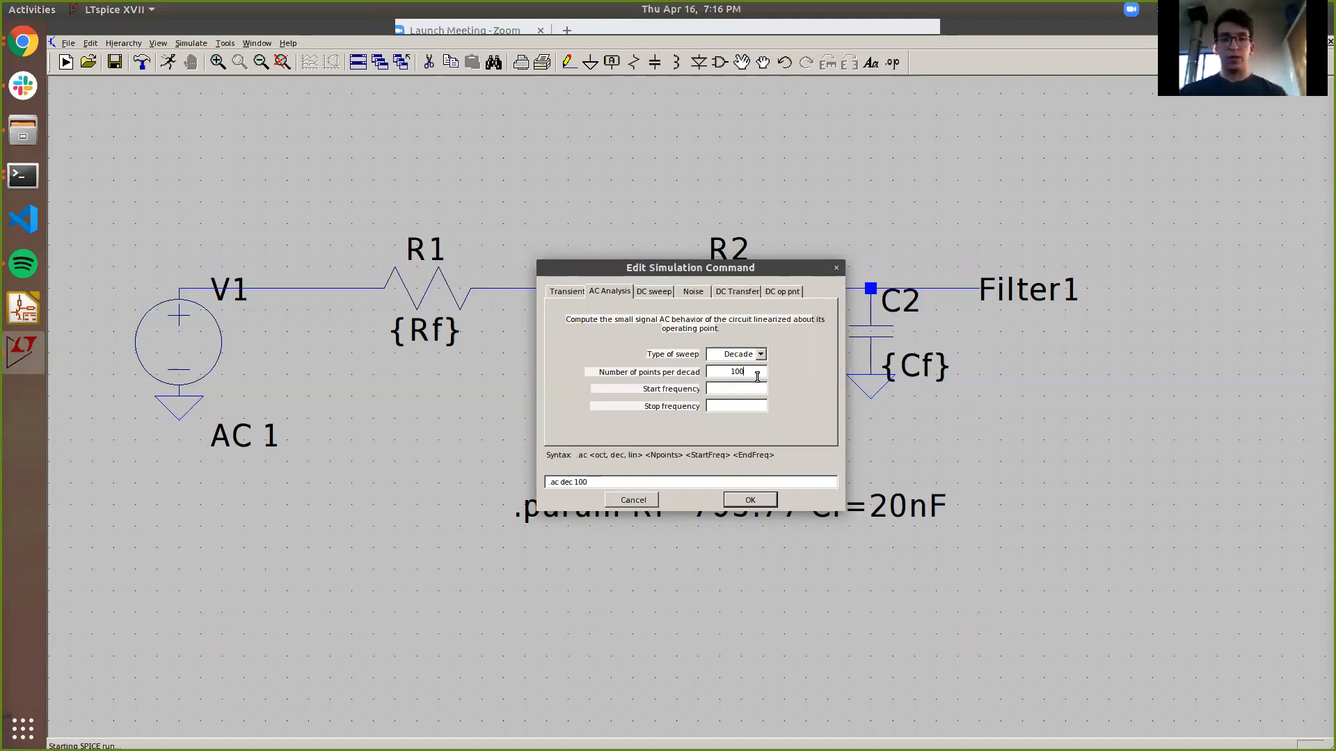
Step: Set the AC sweep's start frequency to 1 and stop frequency to 1e6, and run the simulation
{"action": "left_click", "coordinate": [749, 392]}
{"action": "type", "text": "1"}
{"action": "left_click", "coordinate": [747, 405]}
{"action": "type", "text": "1000"}
{"action": "key", "text": "BackSpace"}
{"action": "key", "text": "BackSpace"}
{"action": "key", "text": "BackSpace"}
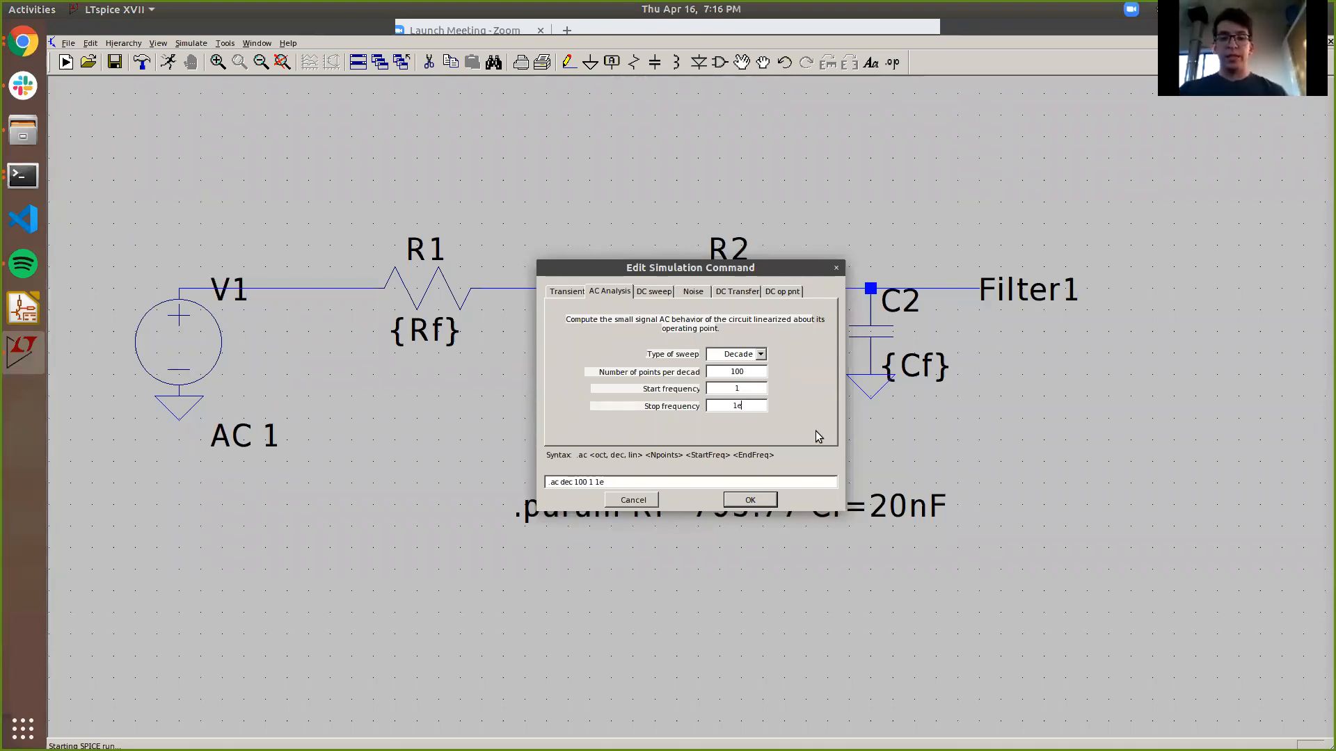
{"action": "type", "text": "e6"}
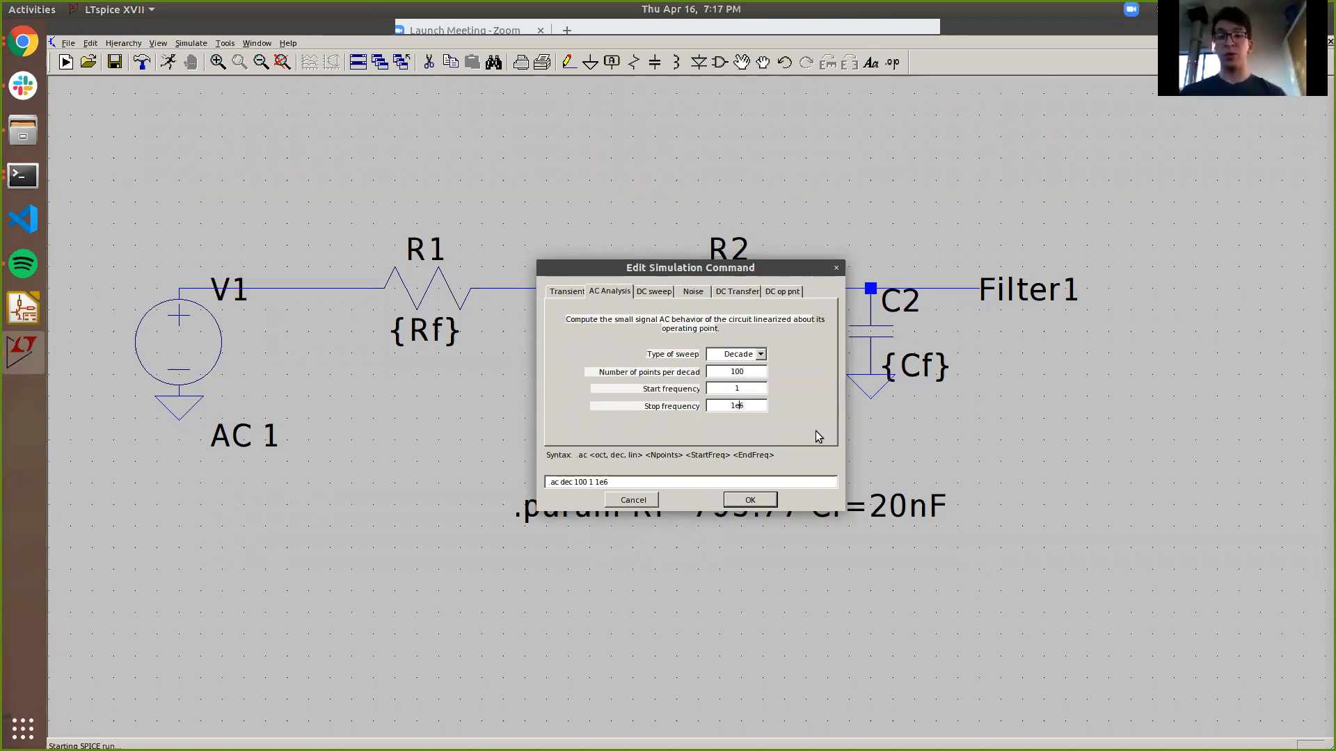
{"action": "type", "text": "-"}
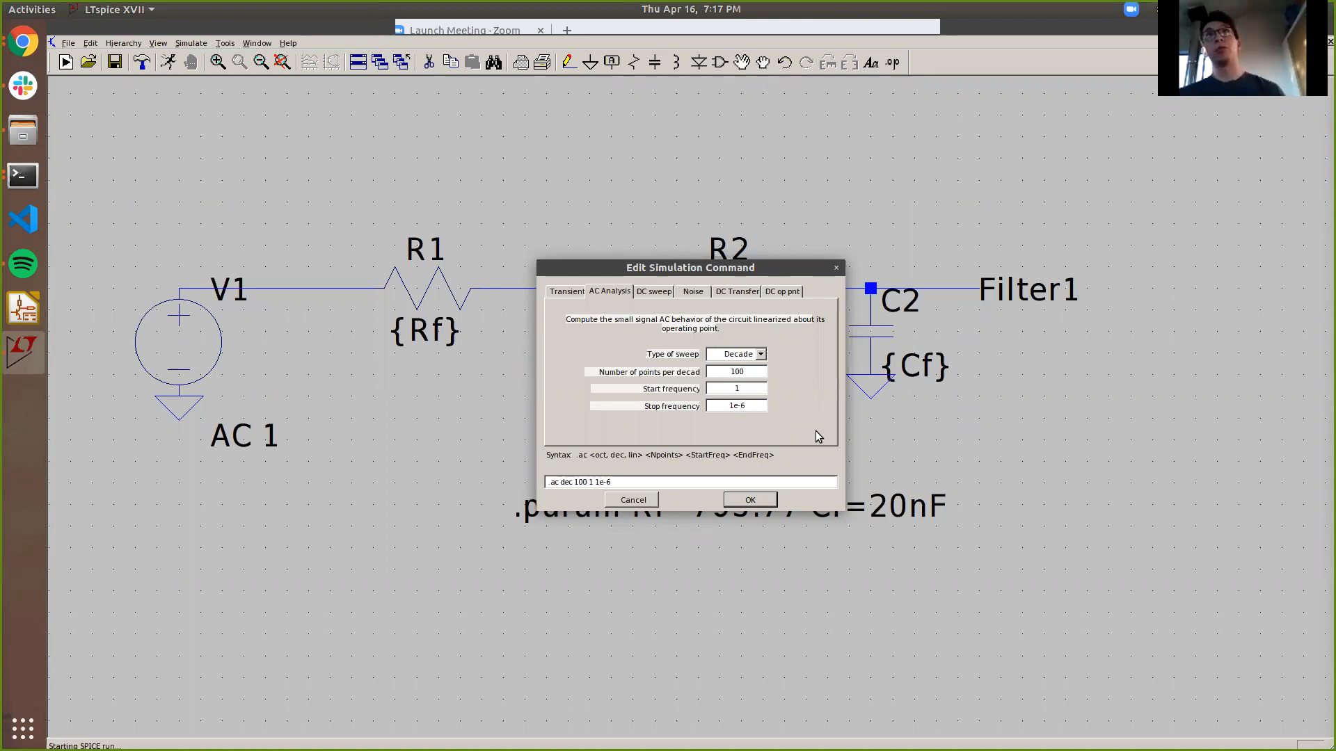
{"action": "key", "text": "BackSpace"}
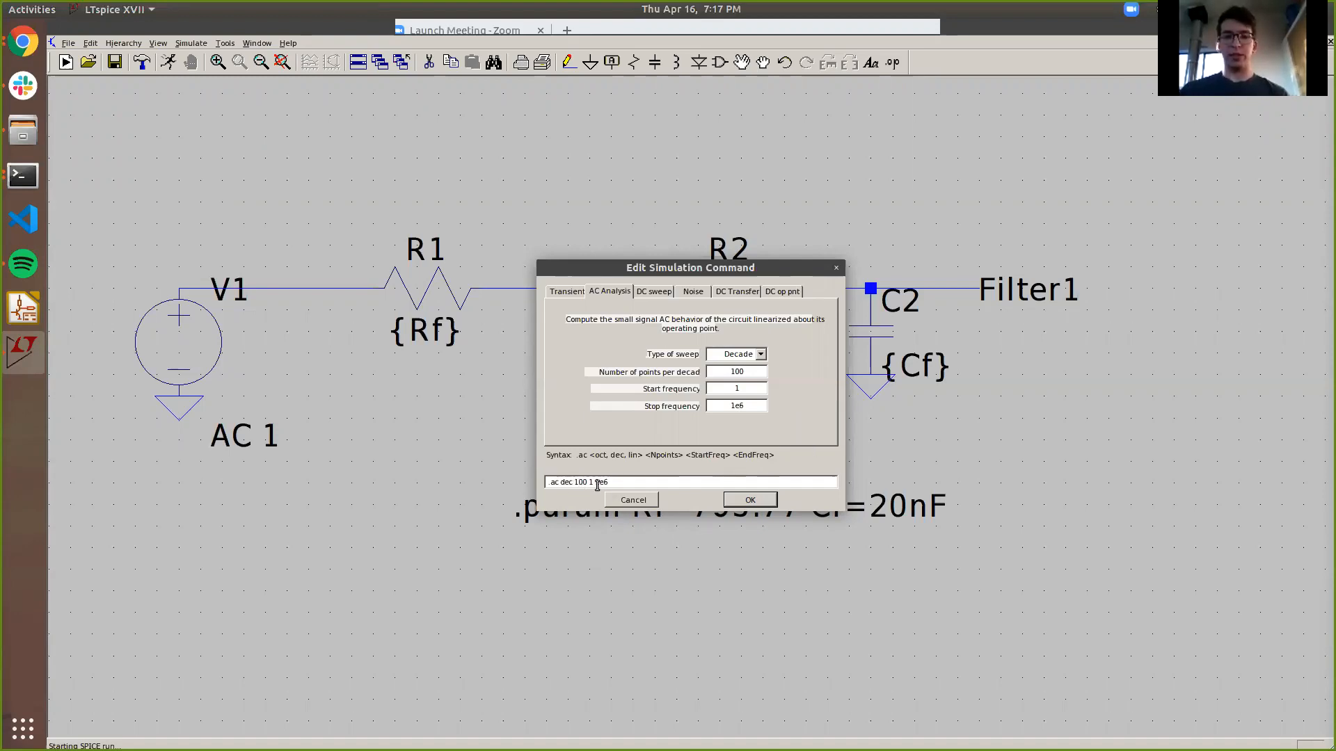
{"action": "left_click", "coordinate": [744, 497]}
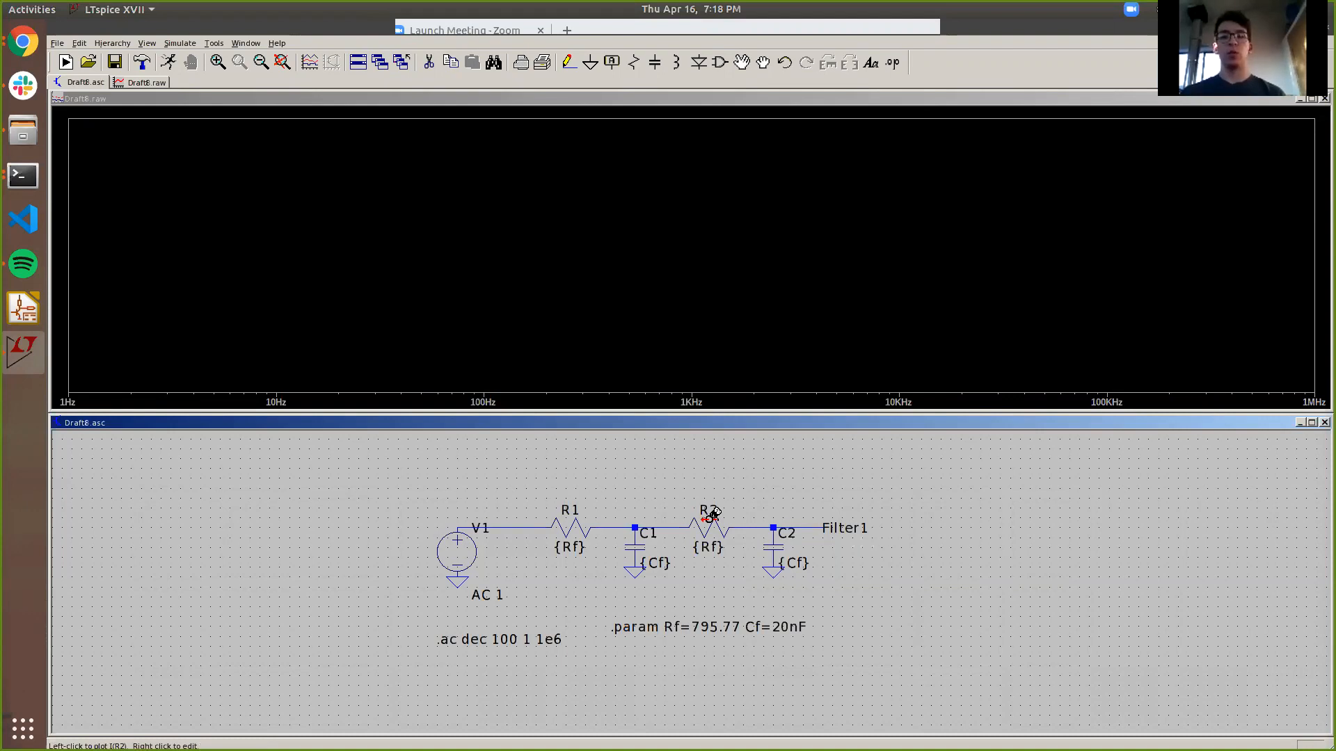
Step: Move the ".ac dec 100 1 1e6" directive directly below the .param directive, aligned with its start
{"action": "left_click_drag", "start_coordinate": [679, 535], "coordinate": [577, 433]}
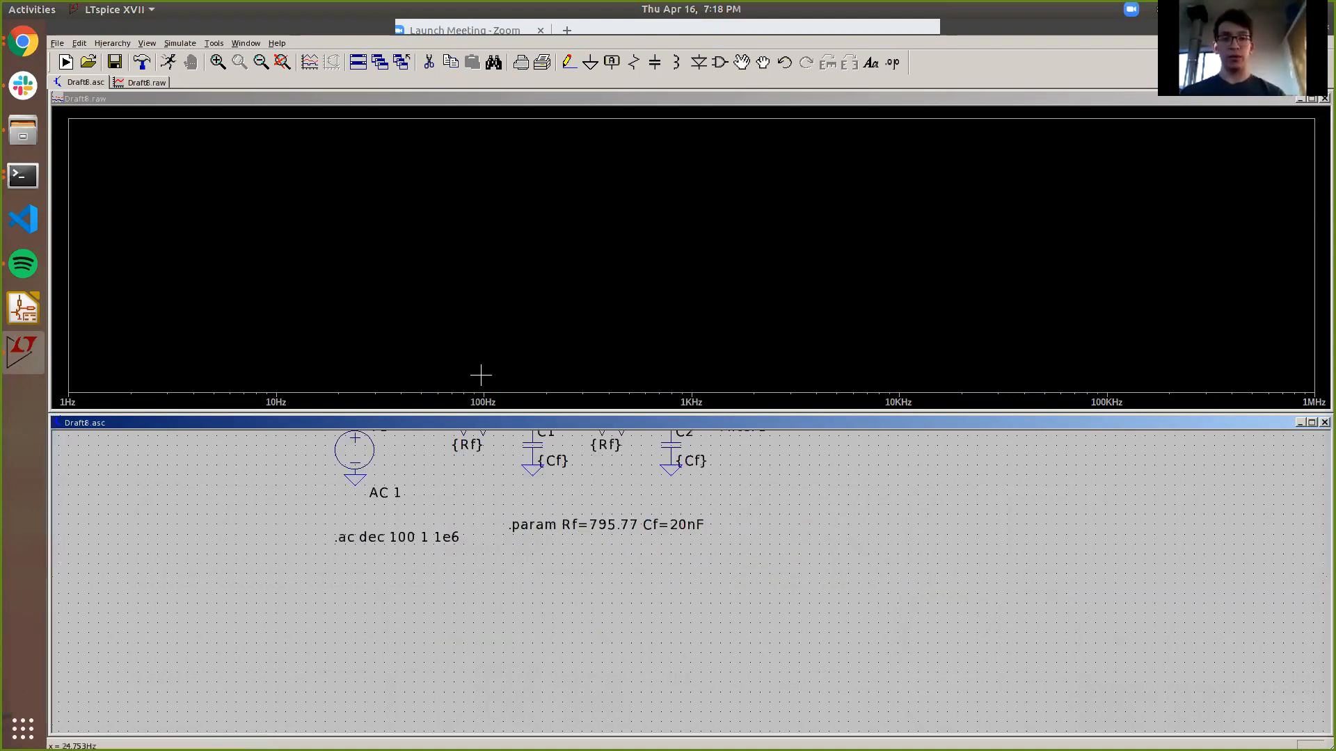
{"action": "left_click_drag", "start_coordinate": [766, 477], "coordinate": [815, 561]}
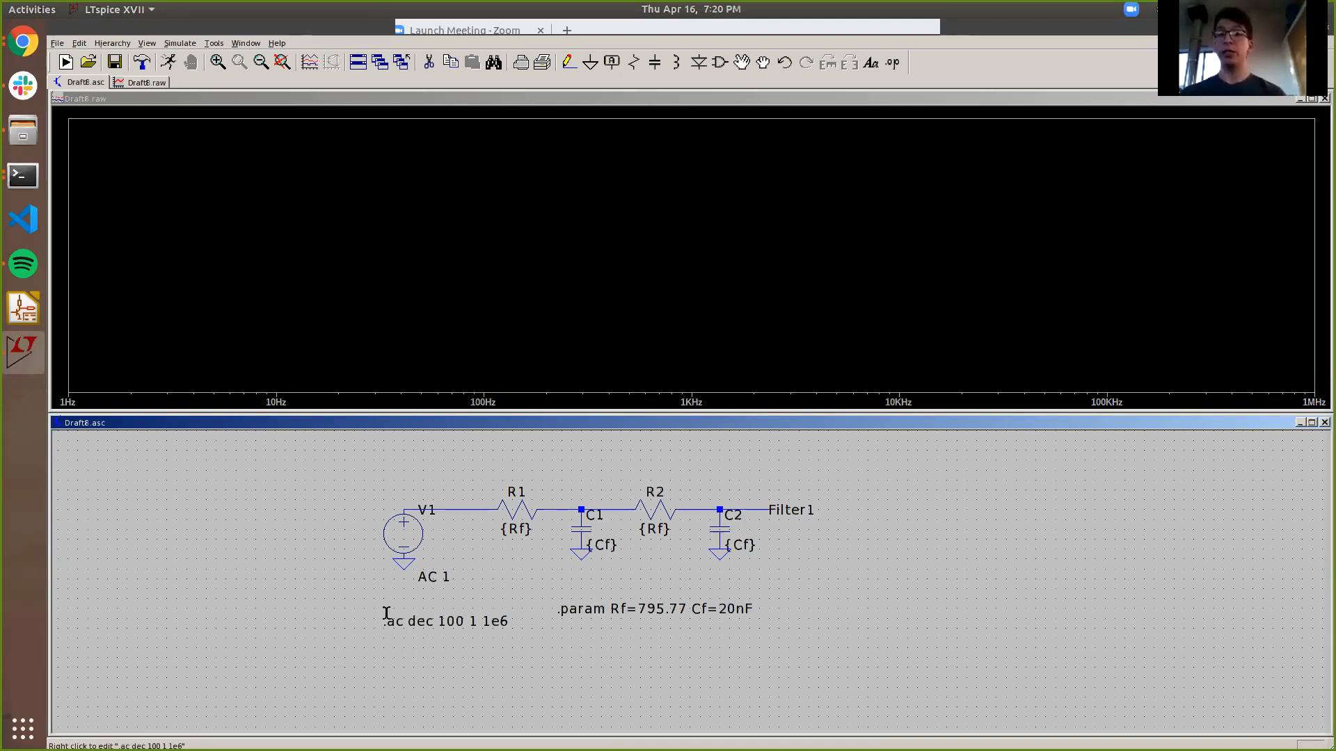
{"action": "key", "text": "F7"}
{"action": "left_click", "coordinate": [425, 625]}
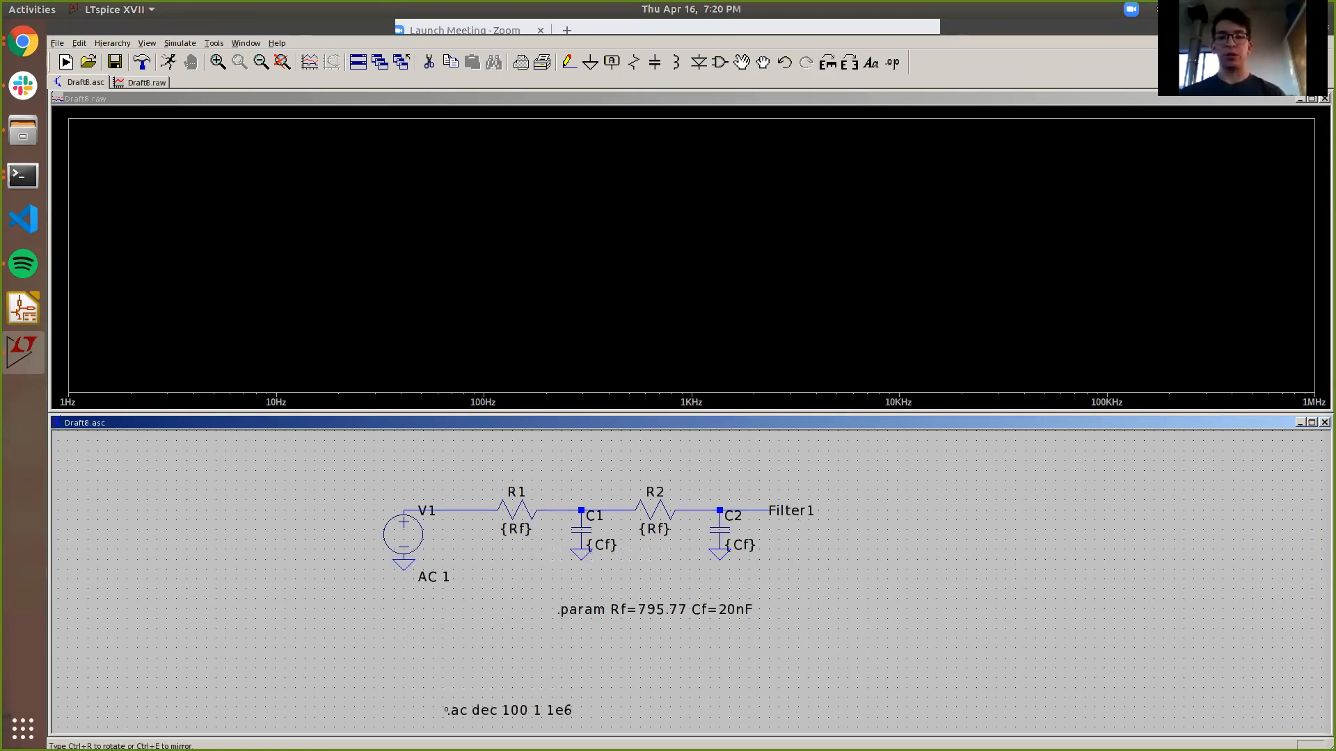
{"action": "left_click", "coordinate": [597, 631]}
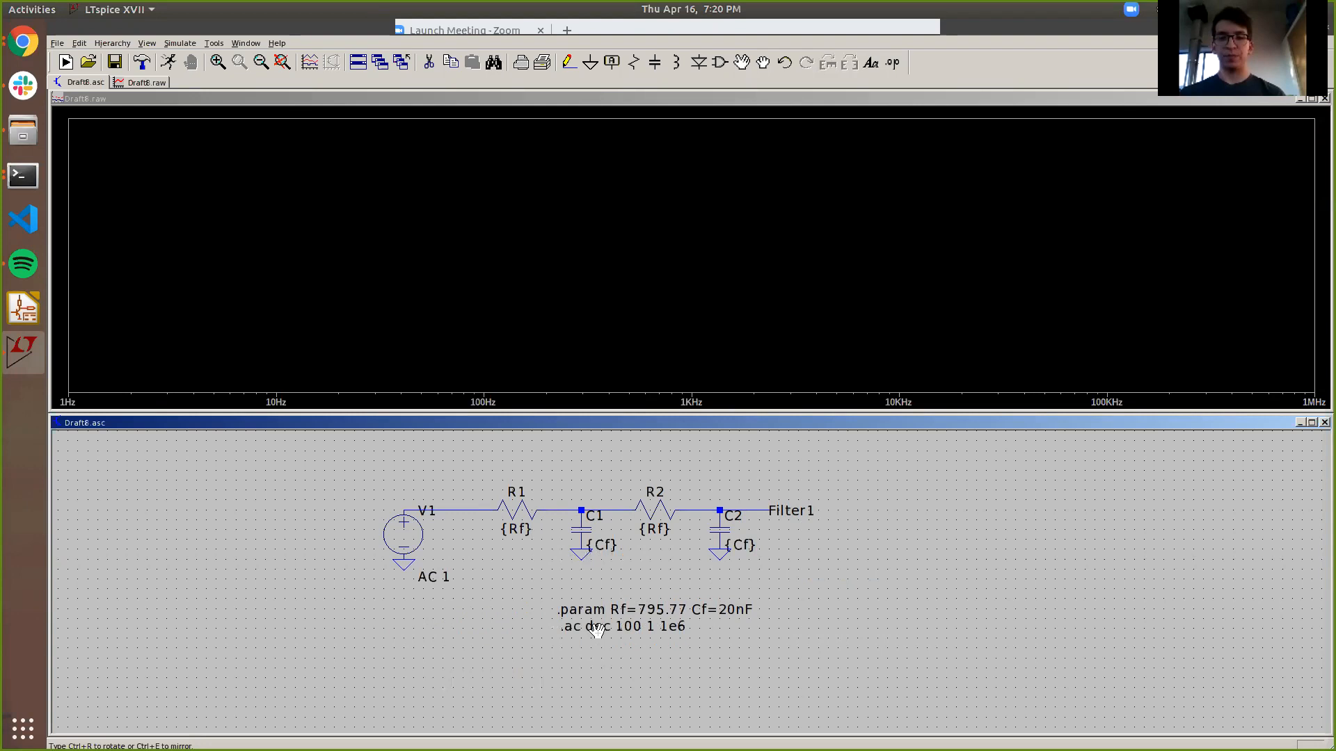
{"action": "left_click", "coordinate": [597, 631]}
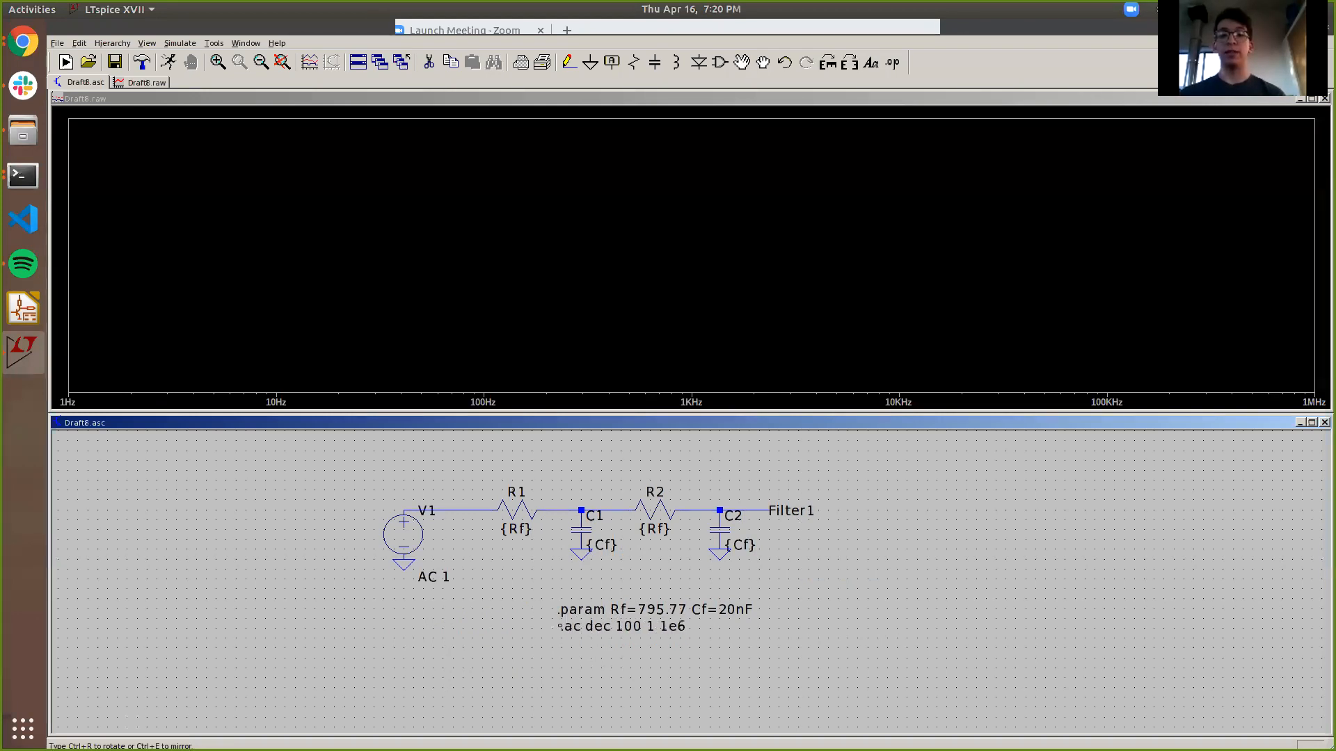
{"action": "left_click", "coordinate": [595, 632]}
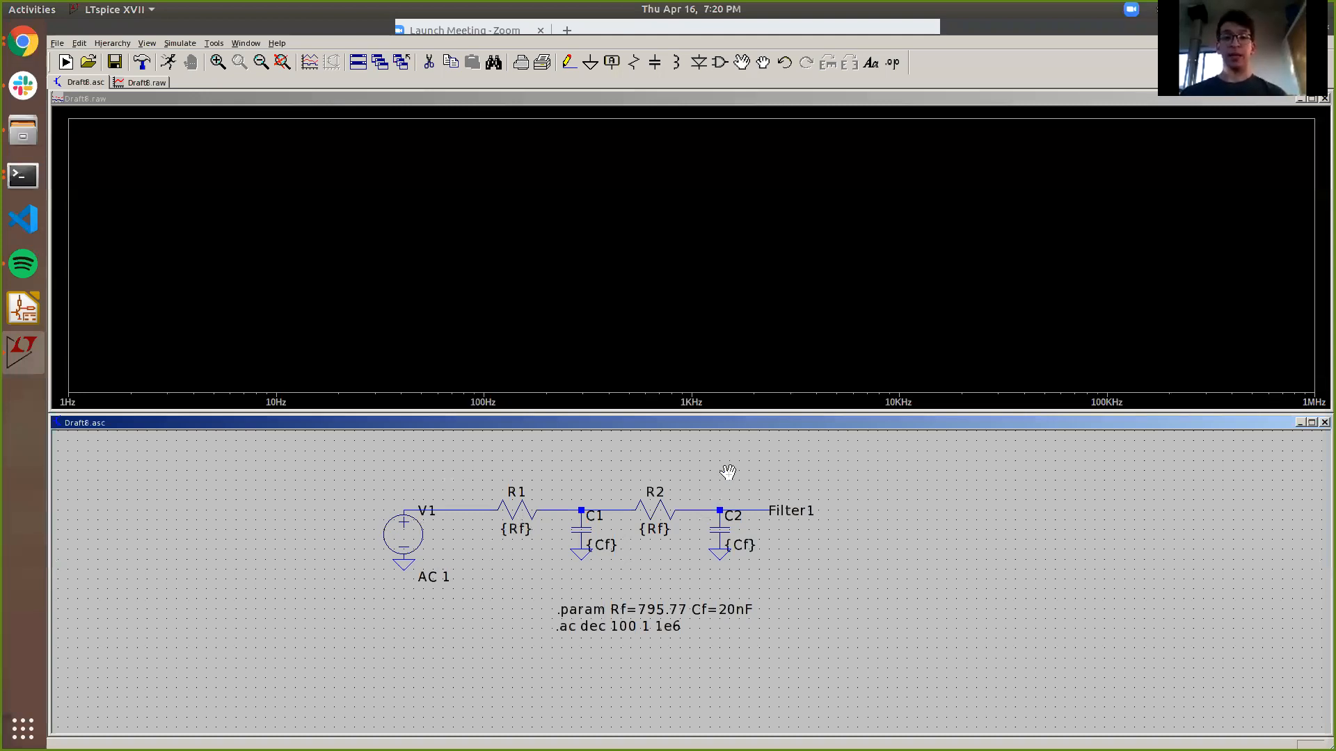
Step: Plot the voltage at the Filter1 net and turn off the phase curve so only magnitude is plotted
{"action": "left_click", "coordinate": [712, 358]}
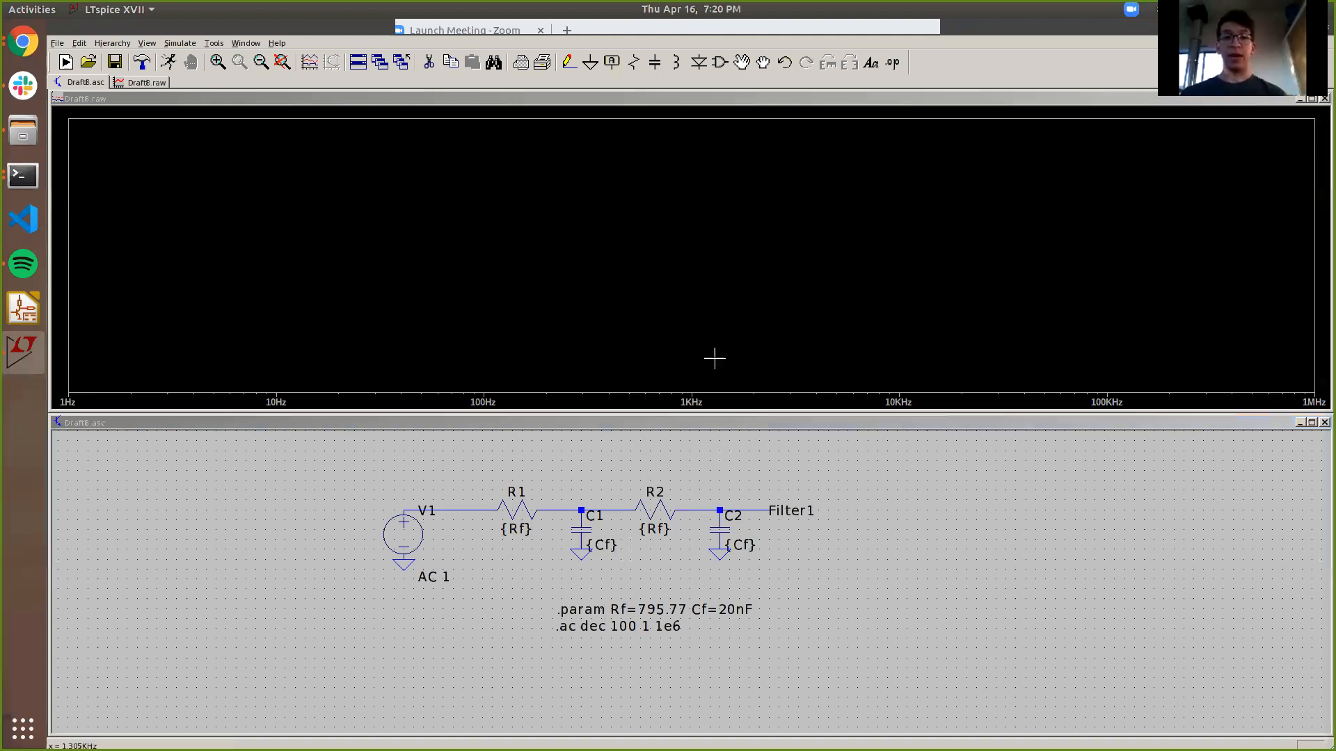
{"action": "left_click", "coordinate": [788, 514]}
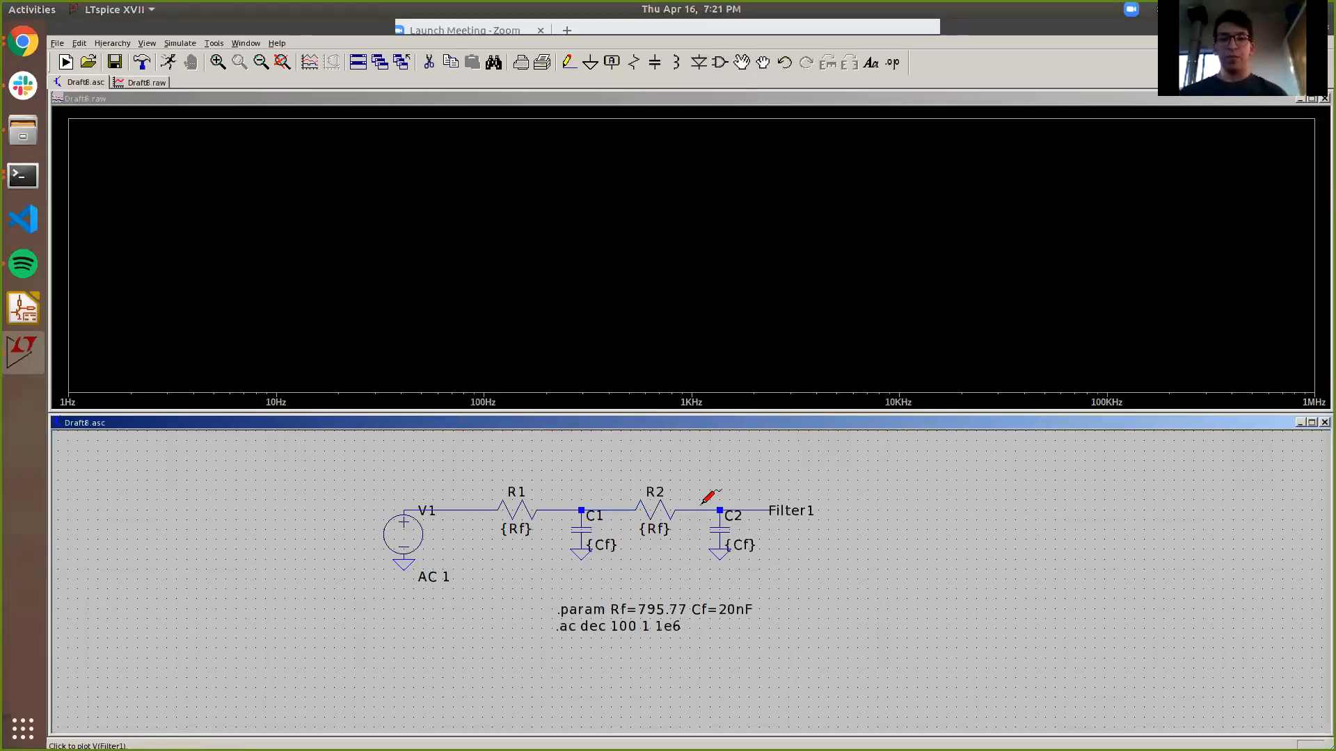
{"action": "left_click", "coordinate": [786, 501]}
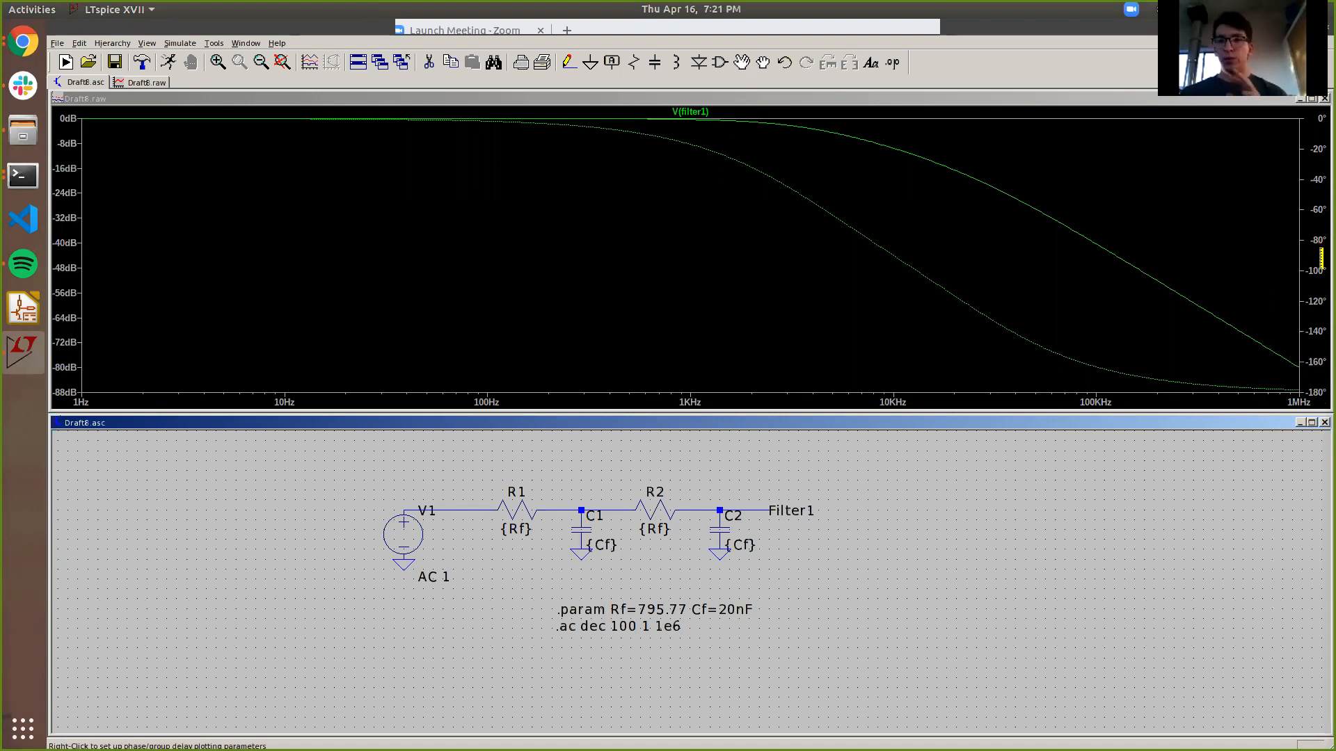
{"action": "left_click", "coordinate": [1321, 257]}
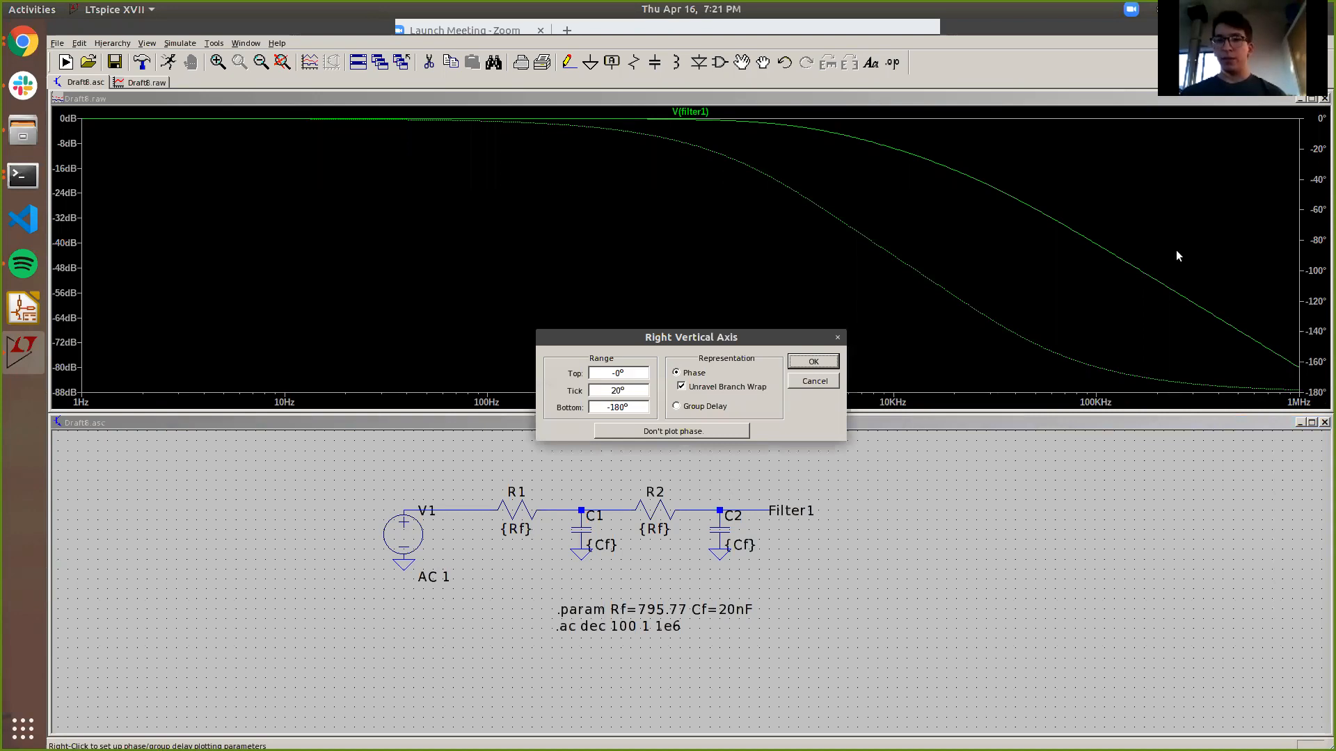
{"action": "left_click", "coordinate": [688, 431]}
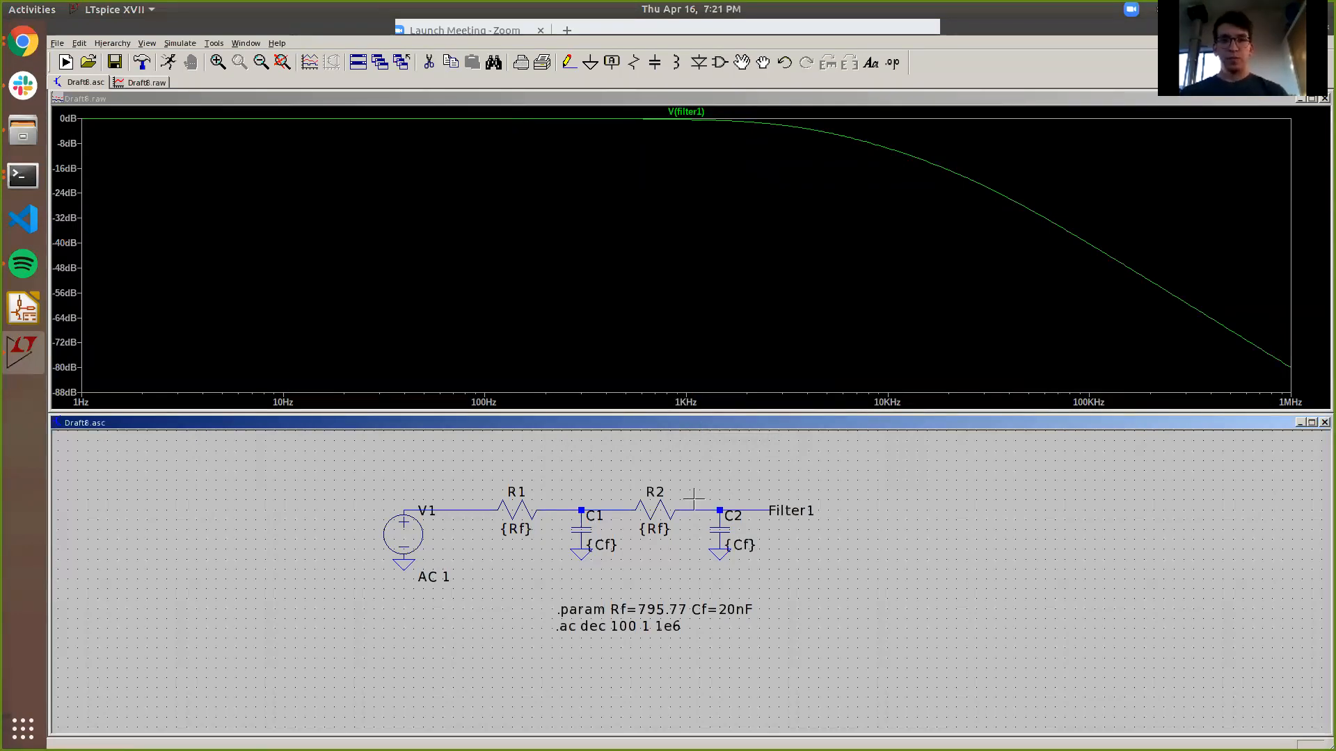
Step: Switch to Chrome to examine the problem set's ideal amplitude formula for two low-pass filters in series, and compare it with the LTspice magnitude plot
{"action": "key", "text": "alt+Tab"}
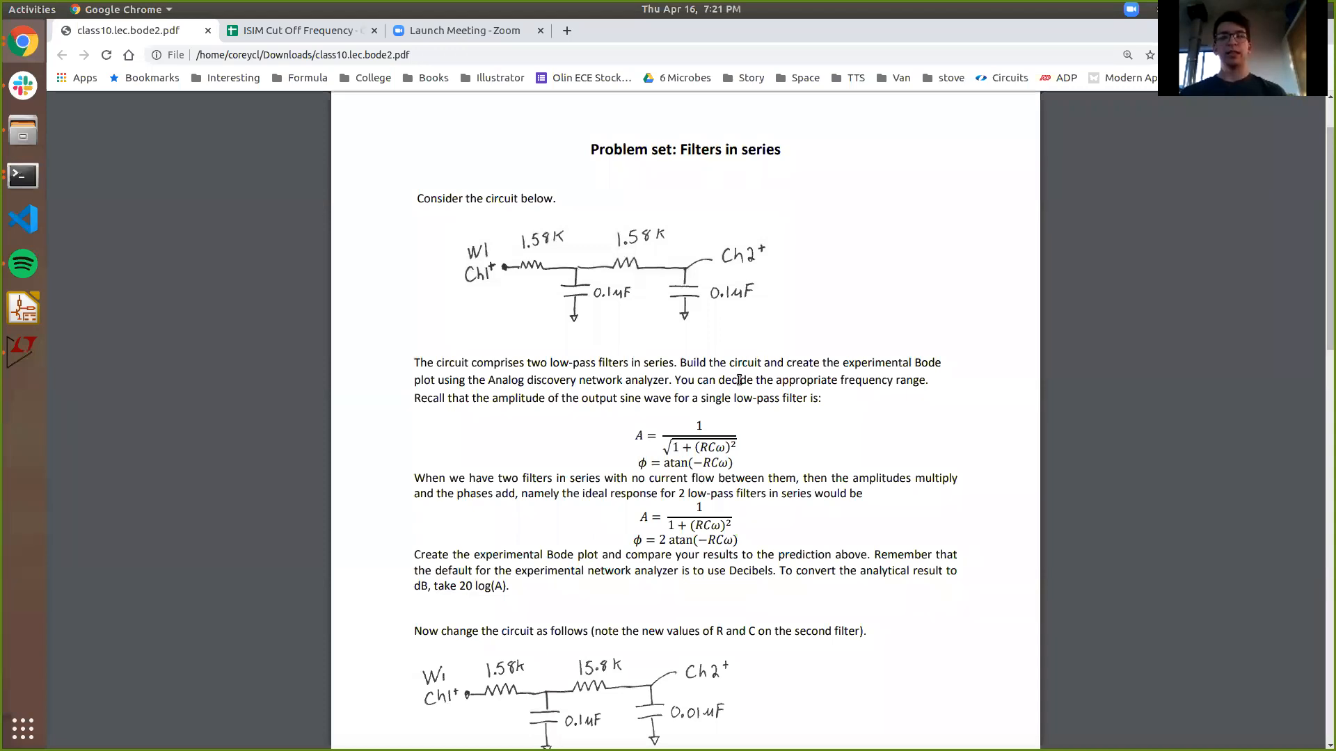
{"action": "scroll", "coordinate": [739, 380], "scroll_direction": "down", "scroll_amount": 4}
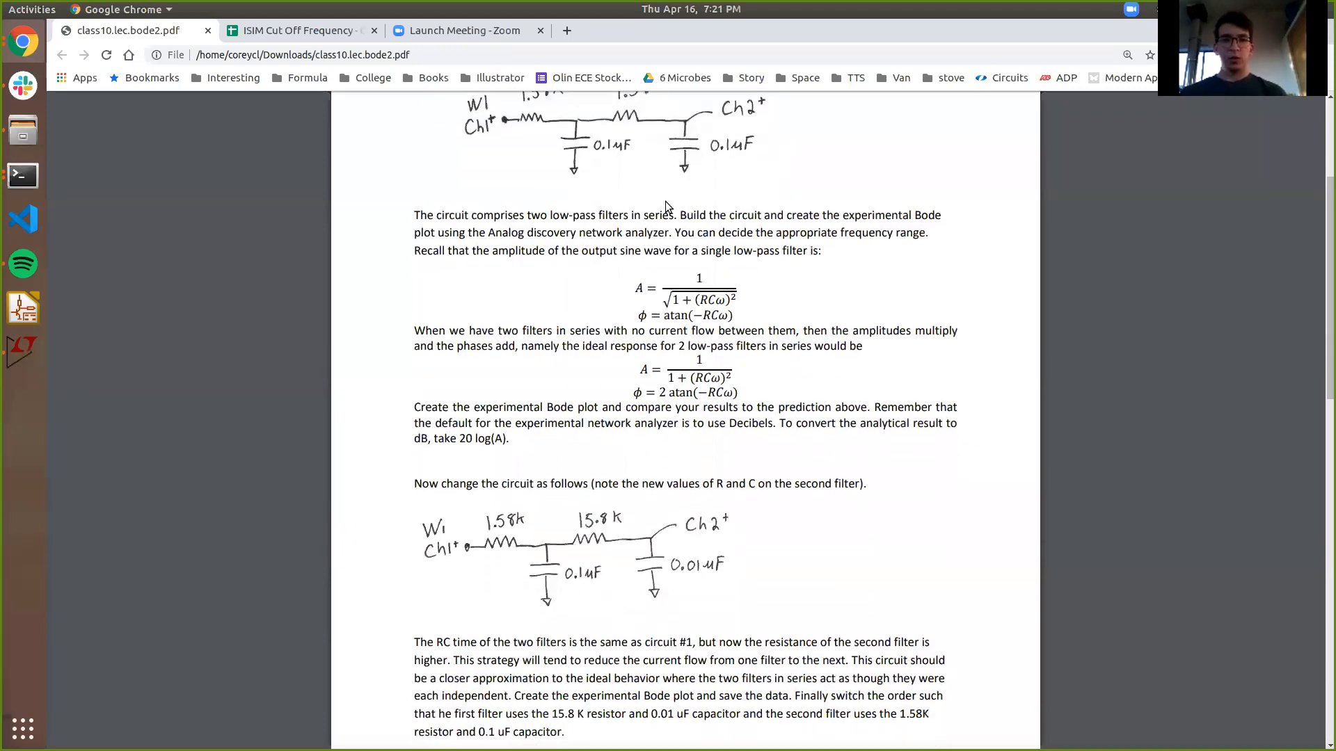
{"action": "scroll", "coordinate": [666, 206], "scroll_direction": "up", "scroll_amount": 3}
{"action": "scroll", "coordinate": [704, 445], "scroll_direction": "down", "scroll_amount": 1}
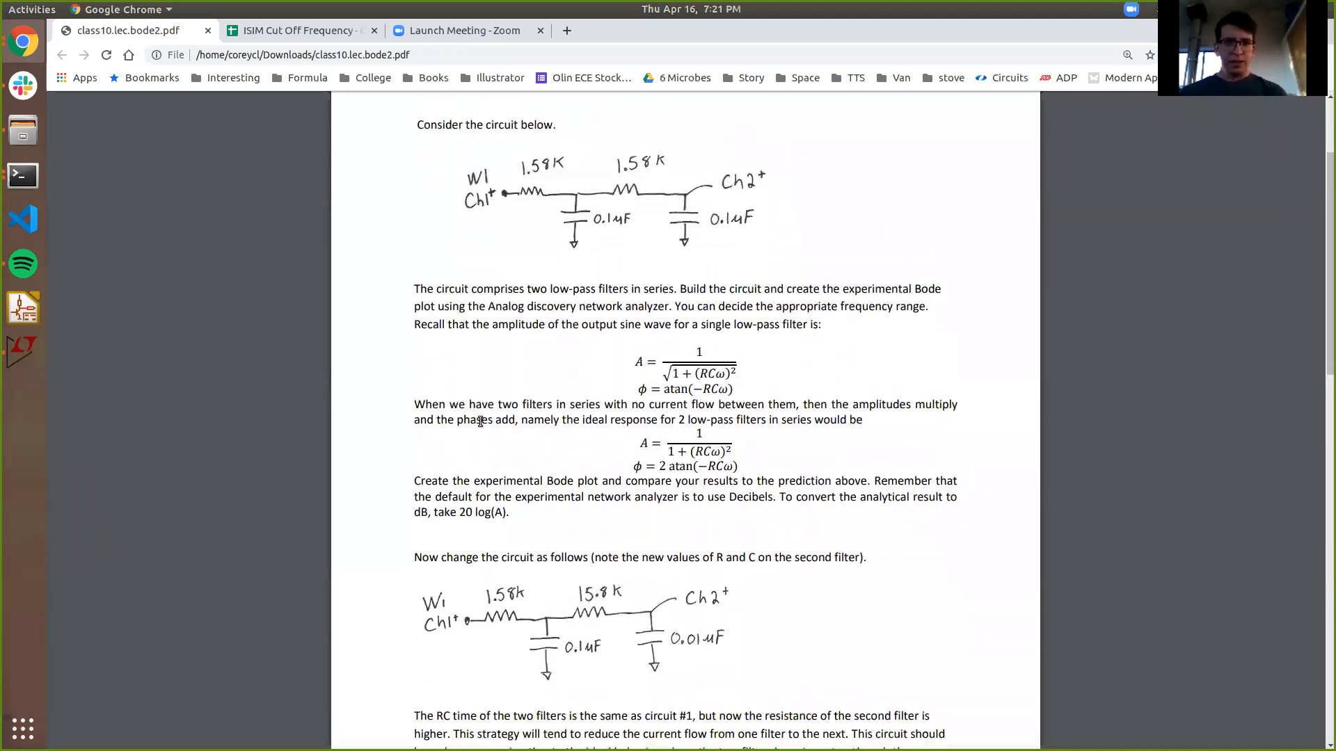
{"action": "left_click_drag", "start_coordinate": [519, 404], "coordinate": [716, 401]}
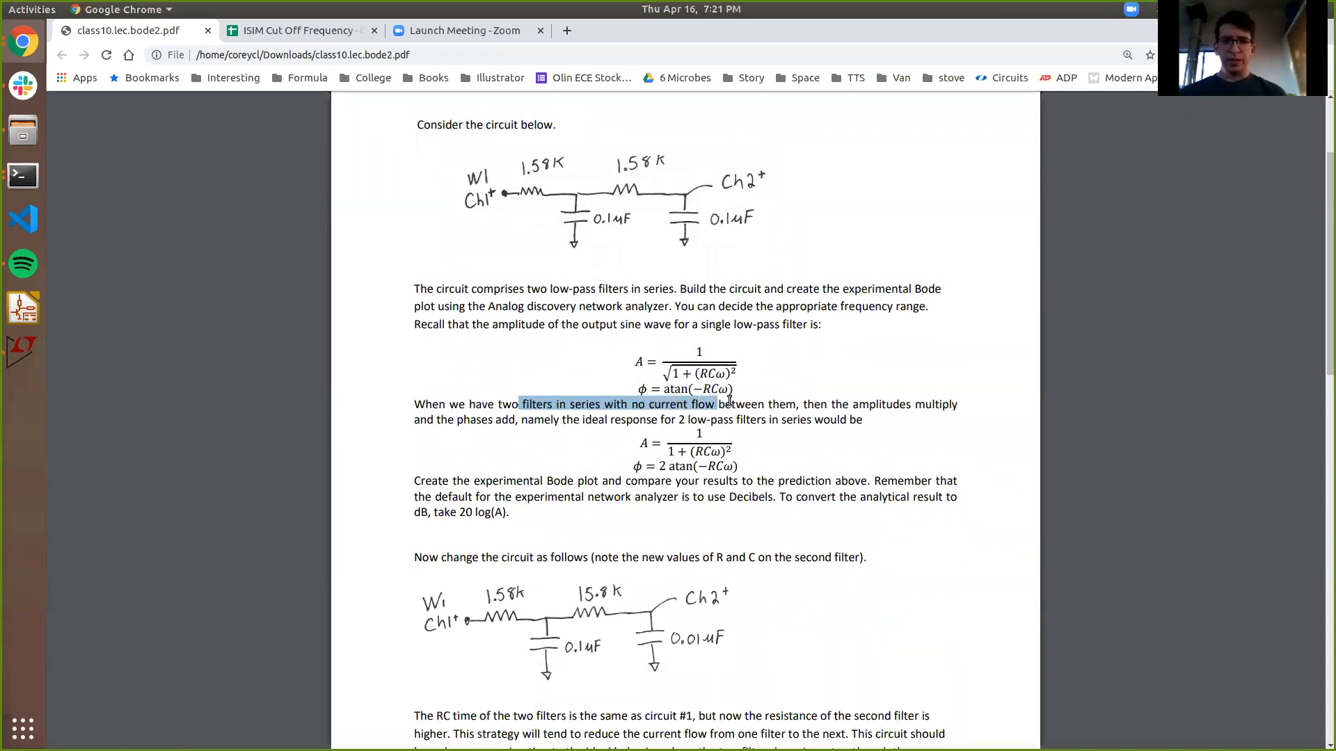
{"action": "left_click", "coordinate": [824, 410]}
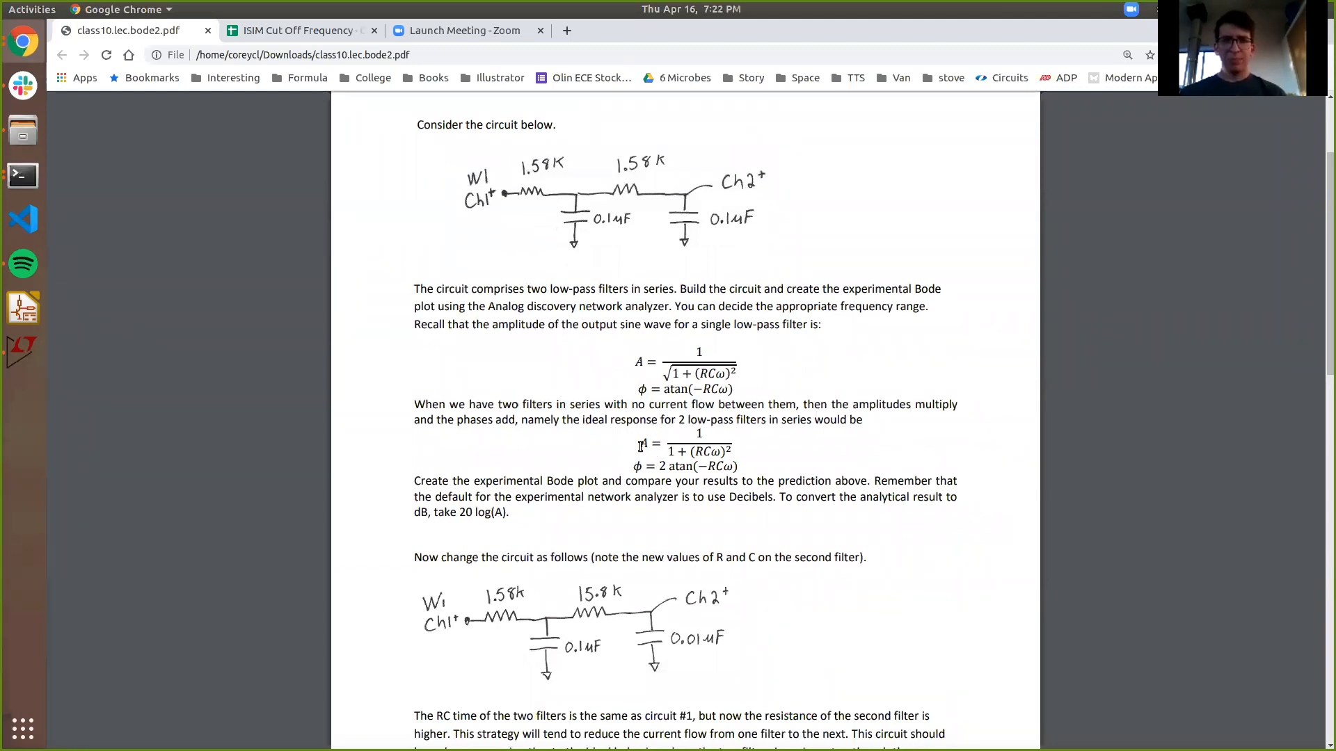
{"action": "left_click_drag", "start_coordinate": [640, 443], "coordinate": [734, 450]}
{"action": "left_click", "coordinate": [733, 450]}
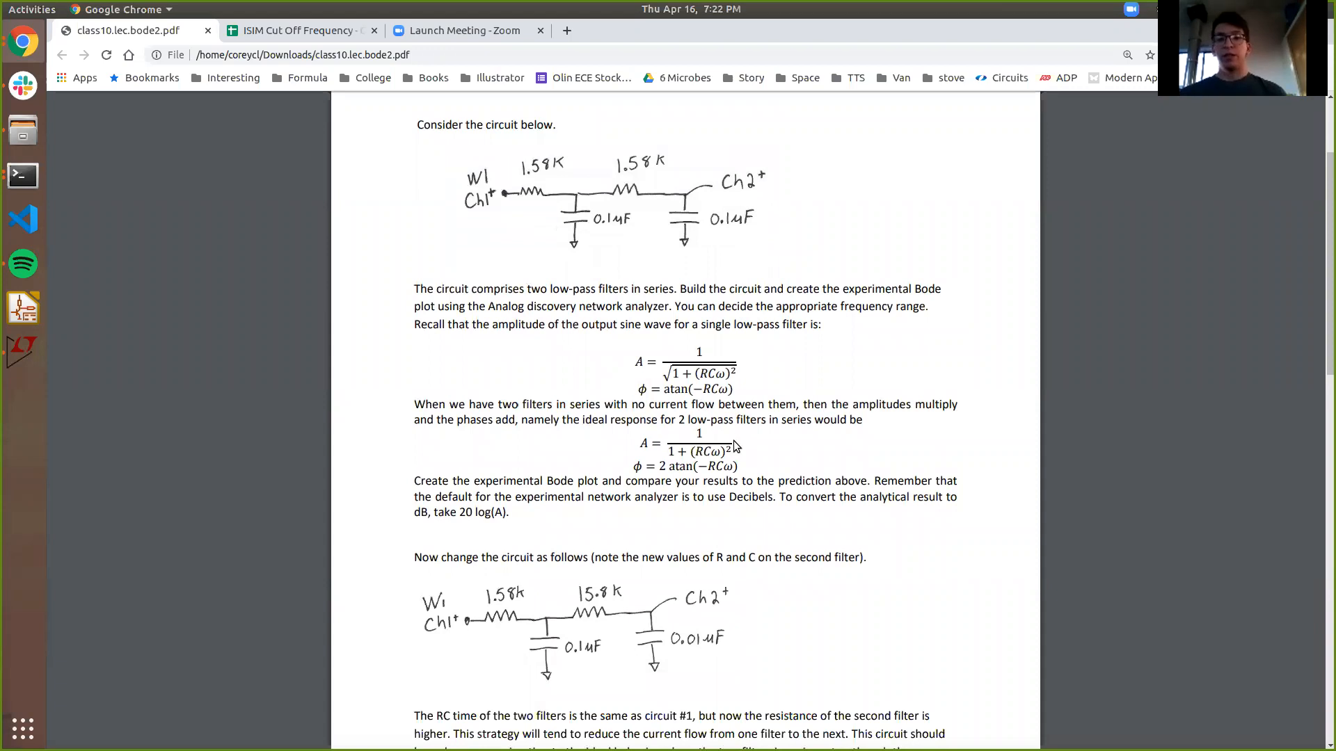
{"action": "key", "text": "alt+Tab"}
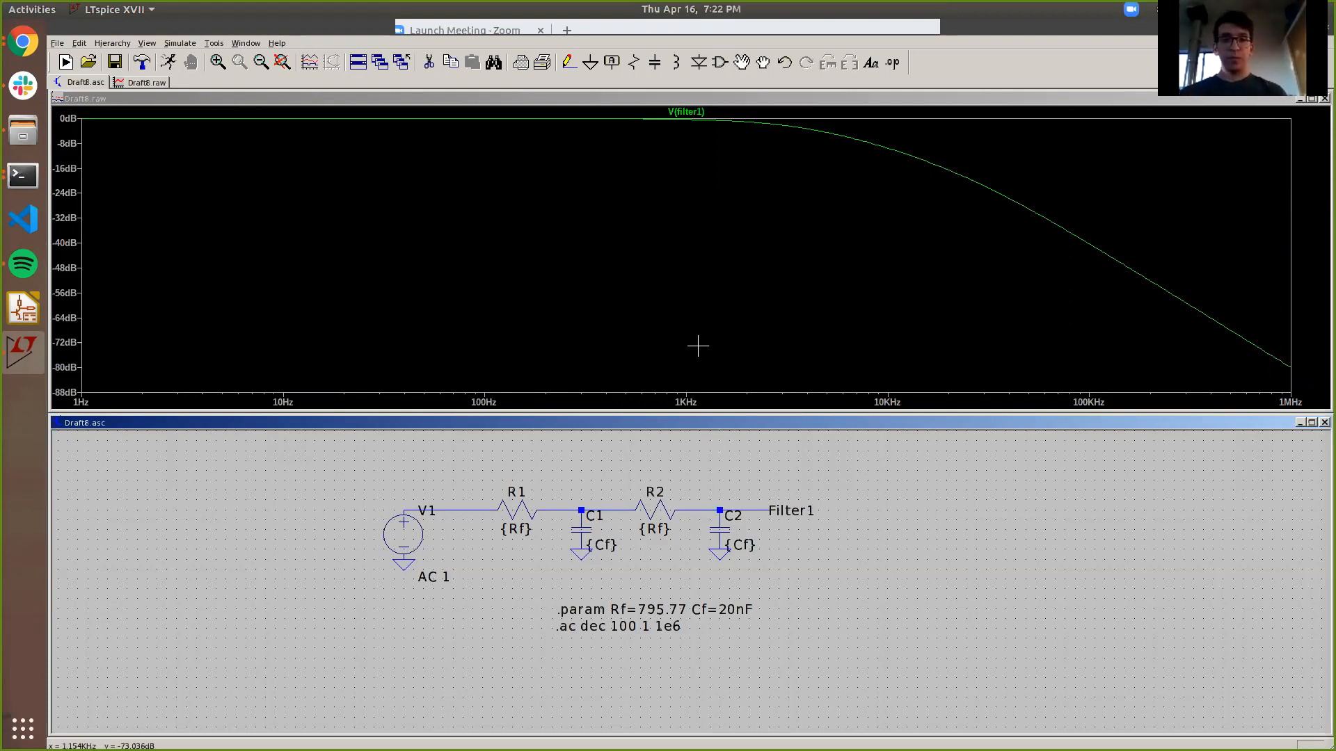
{"action": "key", "text": "alt+Tab"}
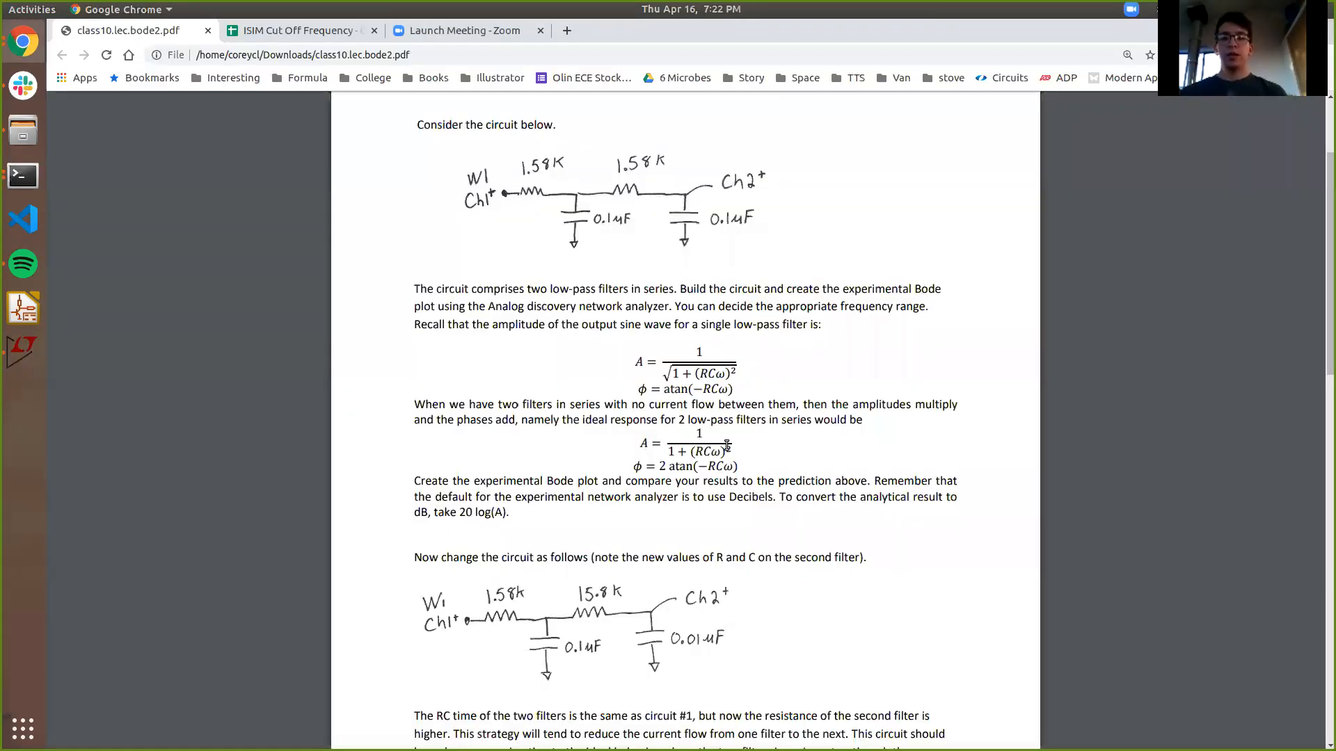
{"action": "key", "text": "alt+Tab"}
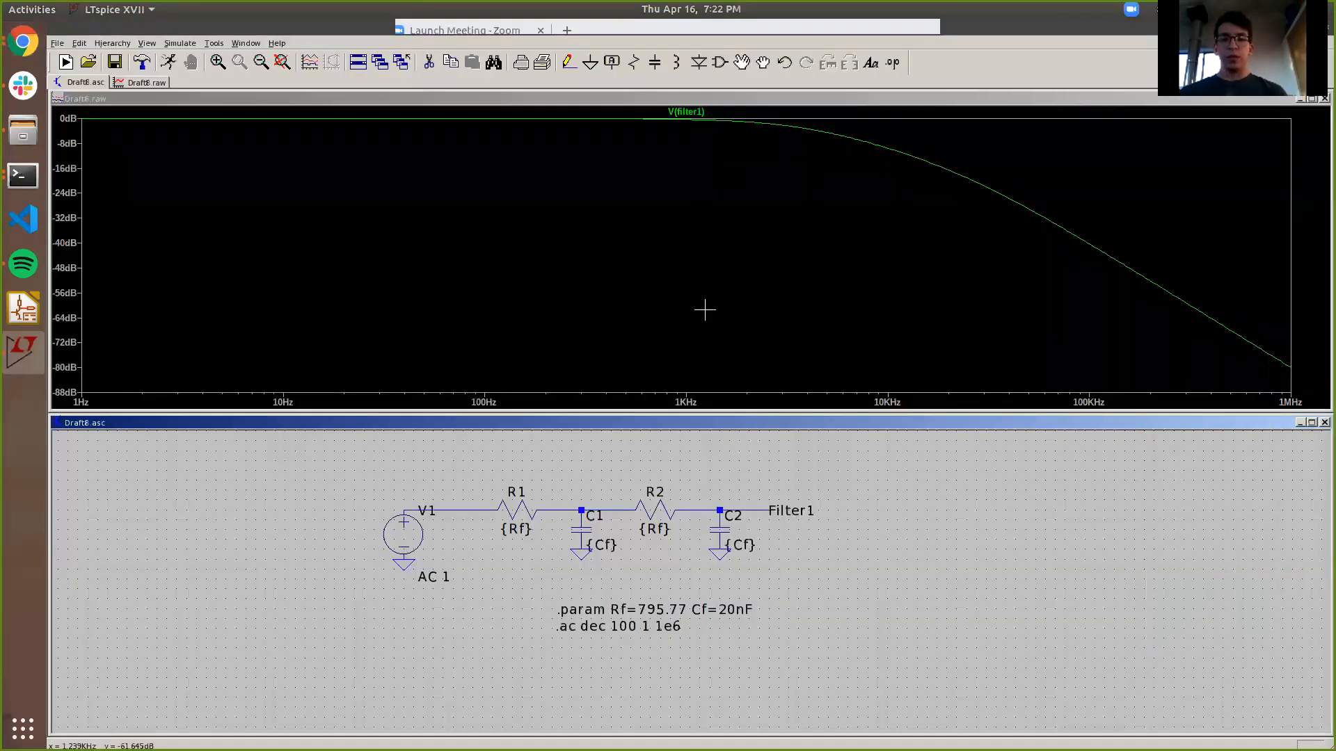
Step: Start a new plot trace for the ideal two-filter amplitude with the expression 1/(1+(795.77*20e-9*frequency*
{"action": "right_click", "coordinate": [682, 233]}
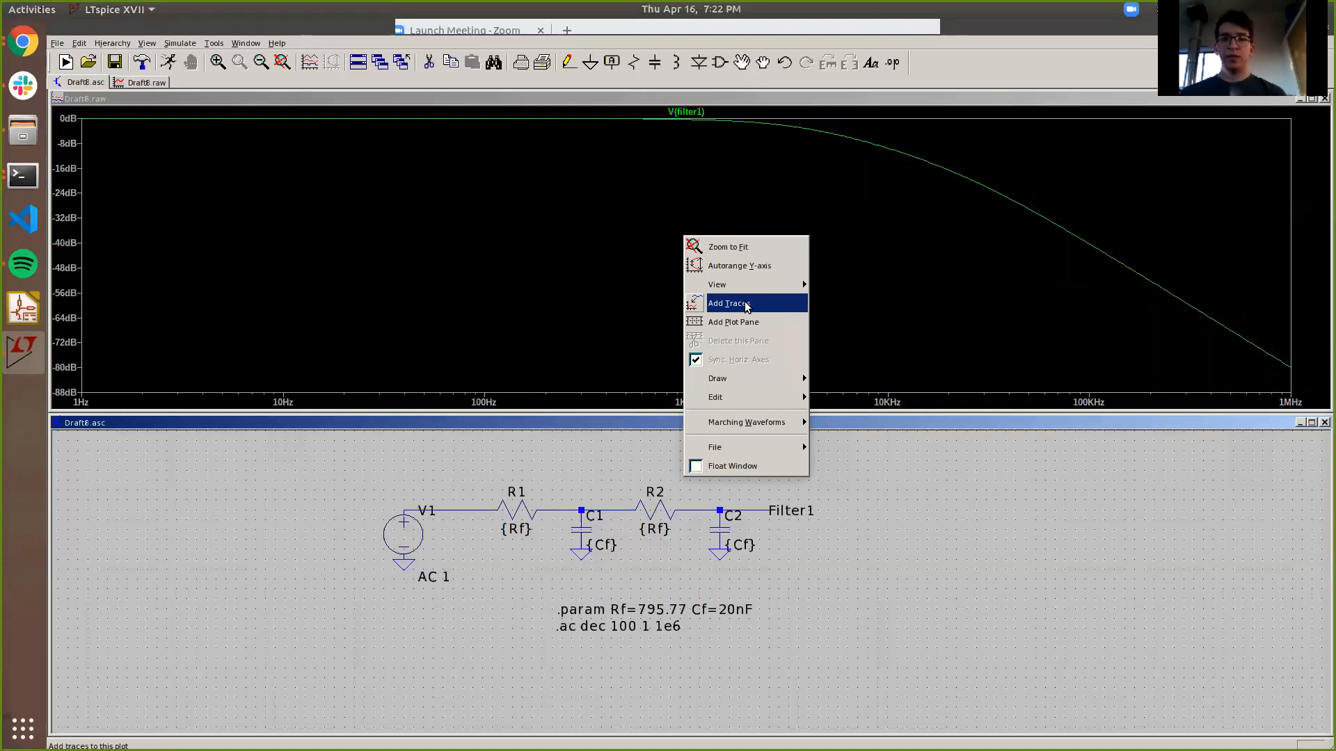
{"action": "left_click", "coordinate": [766, 308]}
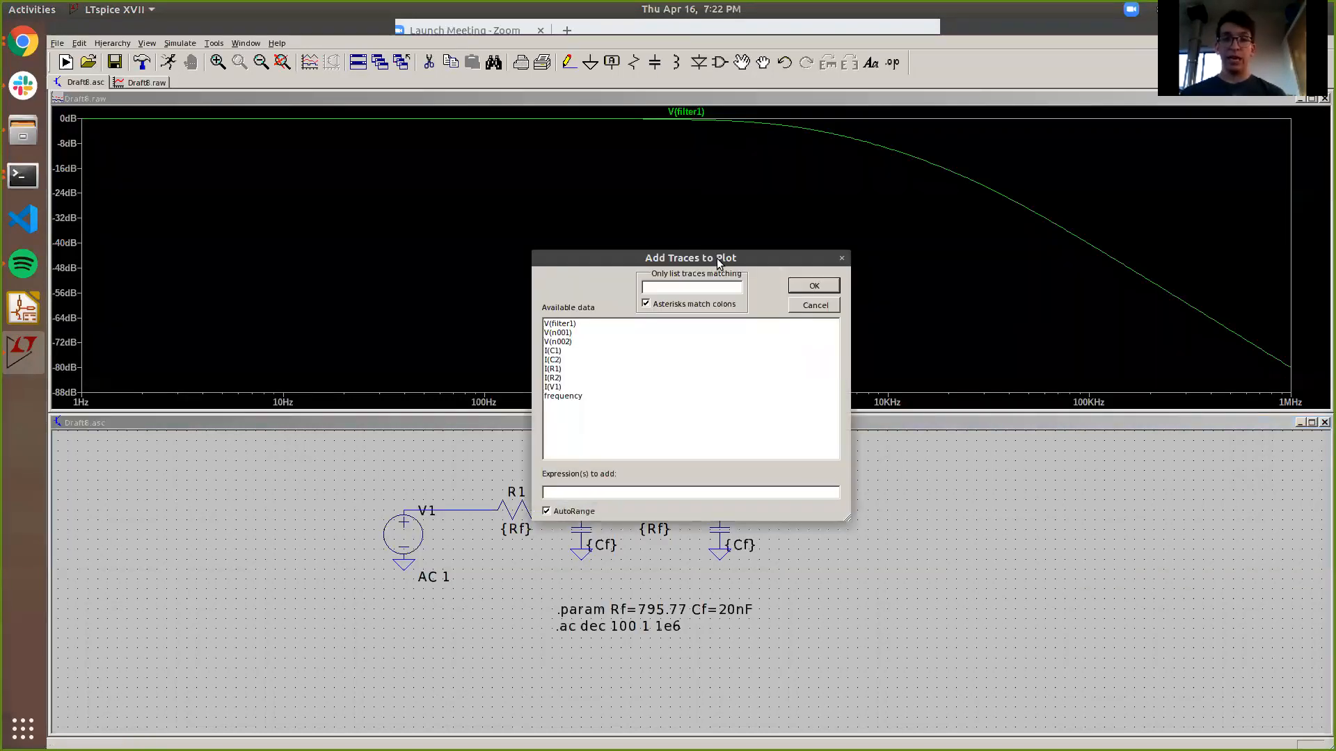
{"action": "left_click_drag", "start_coordinate": [665, 186], "coordinate": [619, 160]}
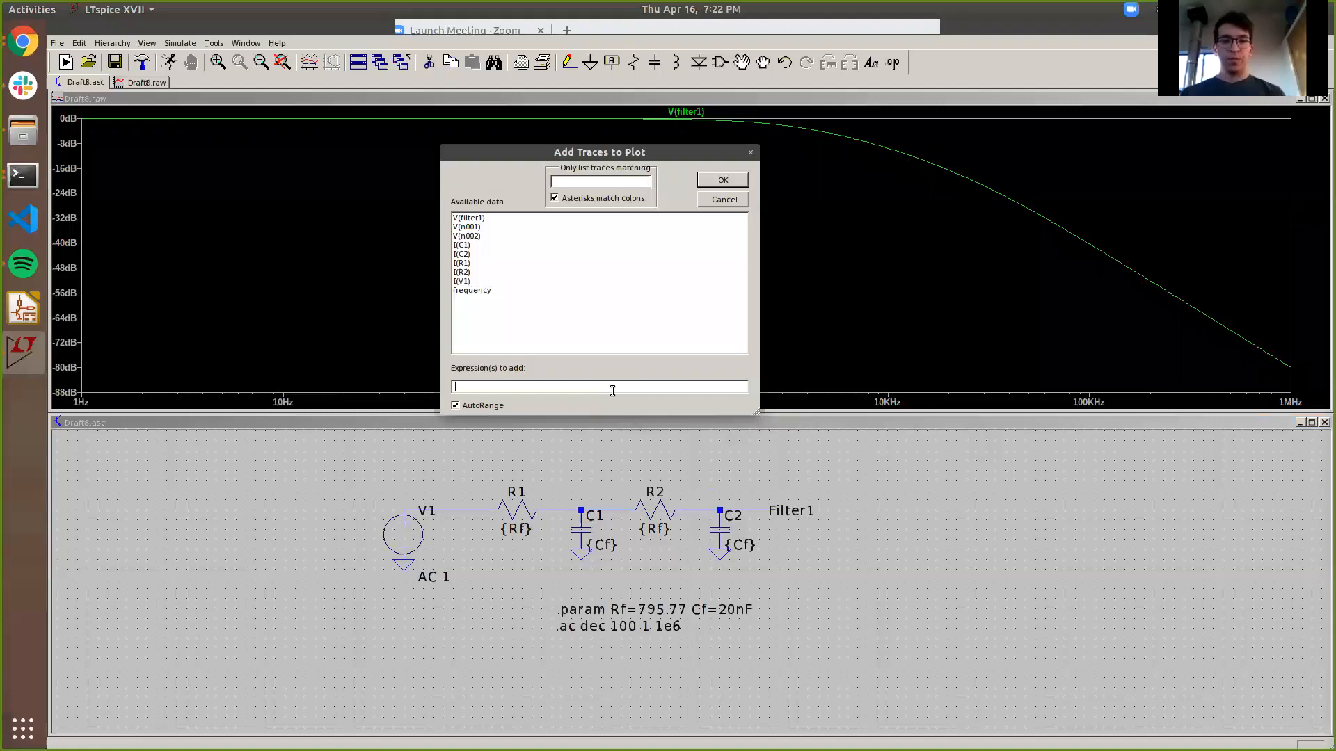
{"action": "key", "text": "alt+Tab"}
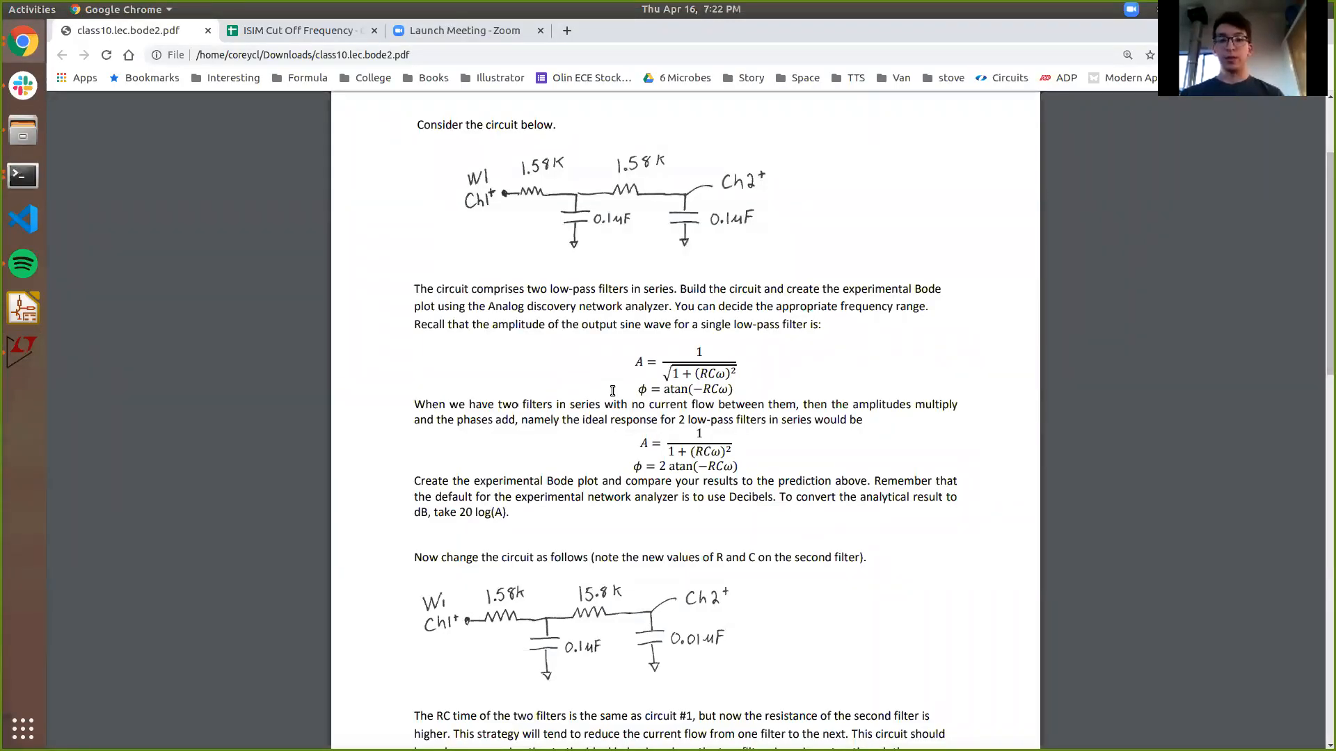
{"action": "key", "text": "alt+Tab"}
{"action": "type", "text": "1/(1+("}
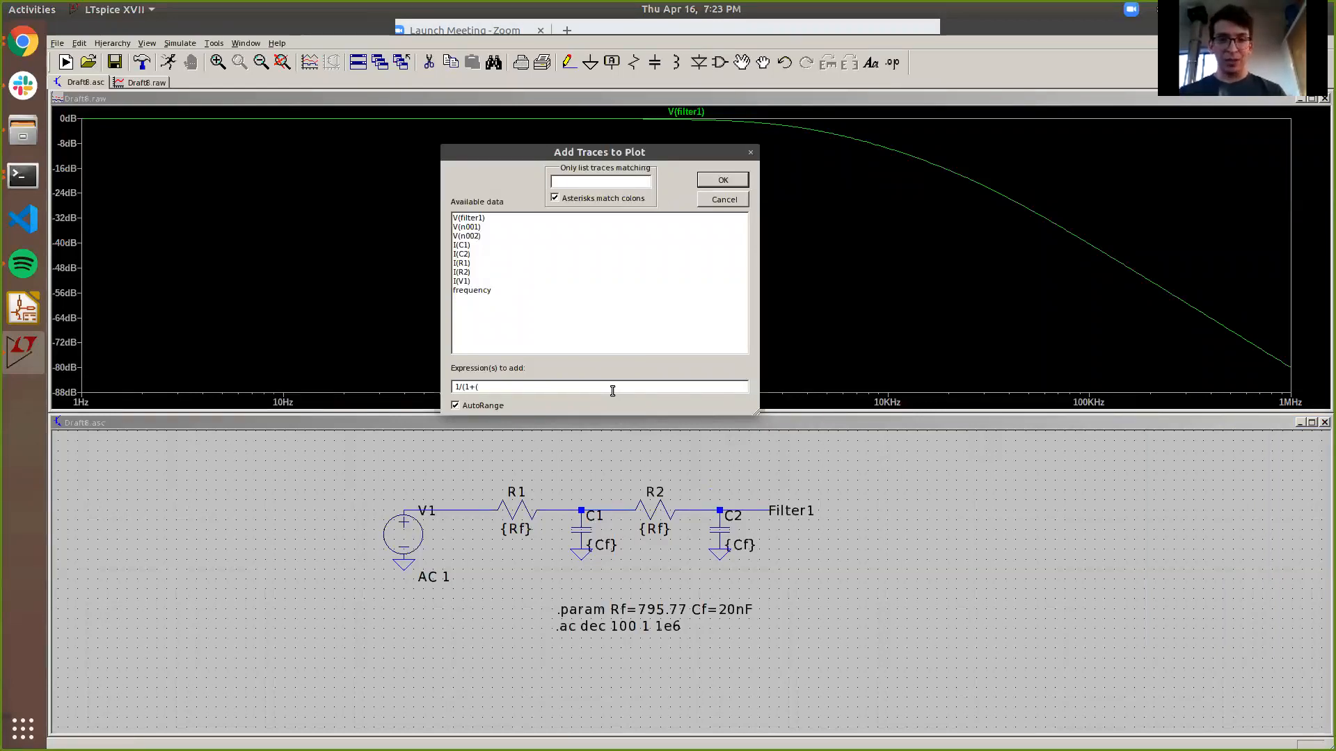
{"action": "type", "text": "795"}
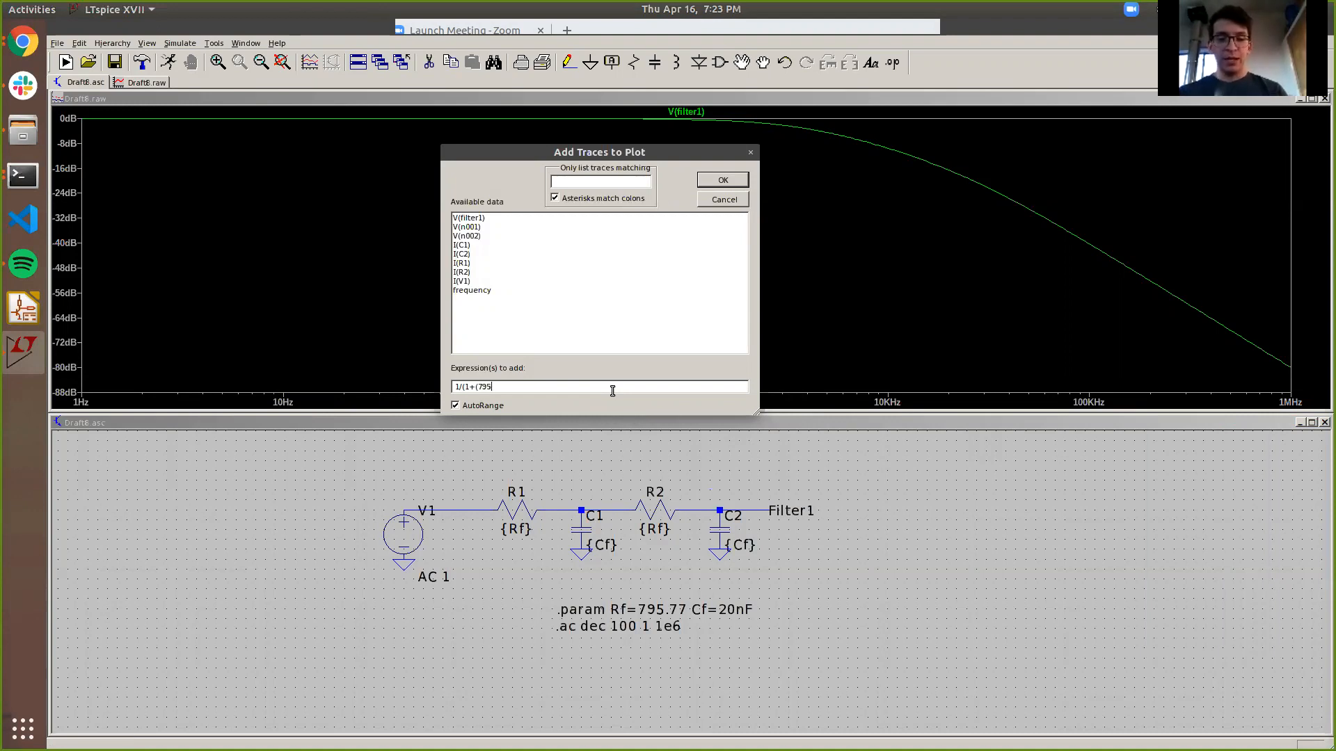
{"action": "type", "text": ".77*20e-9*"}
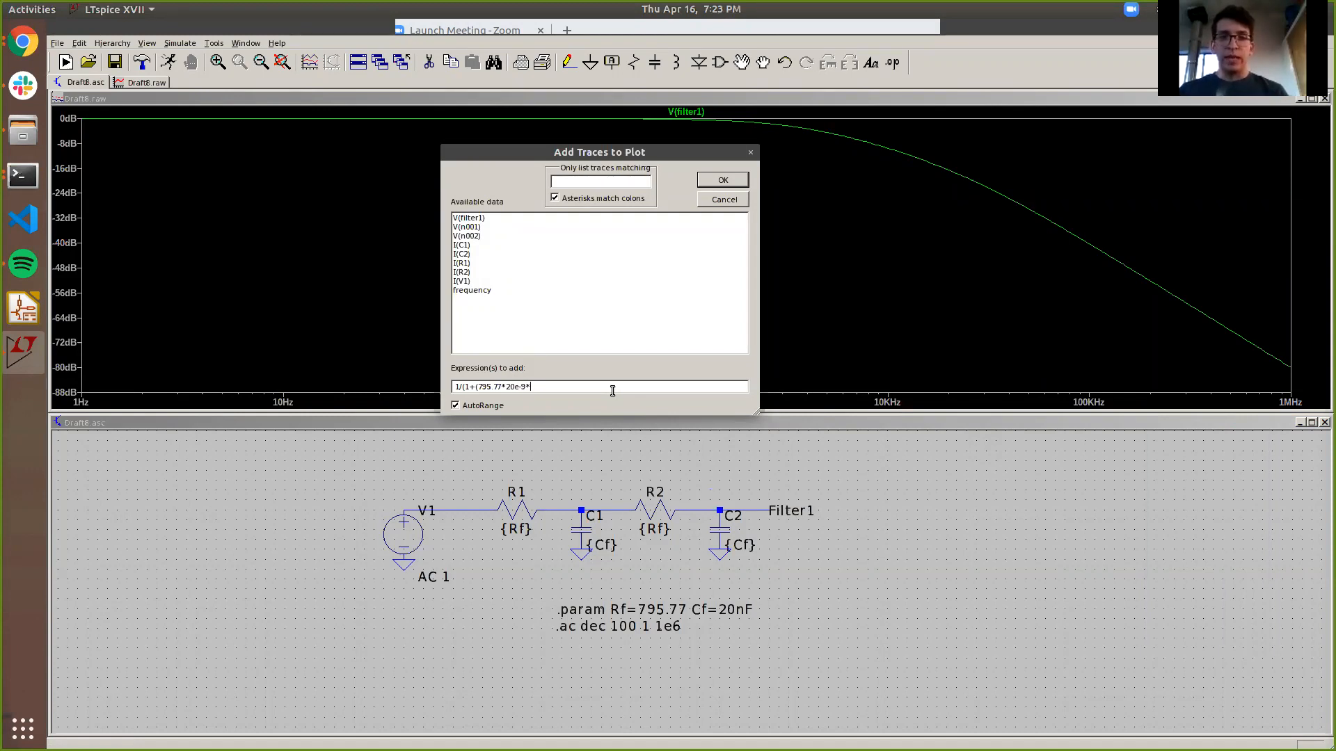
{"action": "left_click", "coordinate": [483, 298]}
{"action": "left_click", "coordinate": [480, 290]}
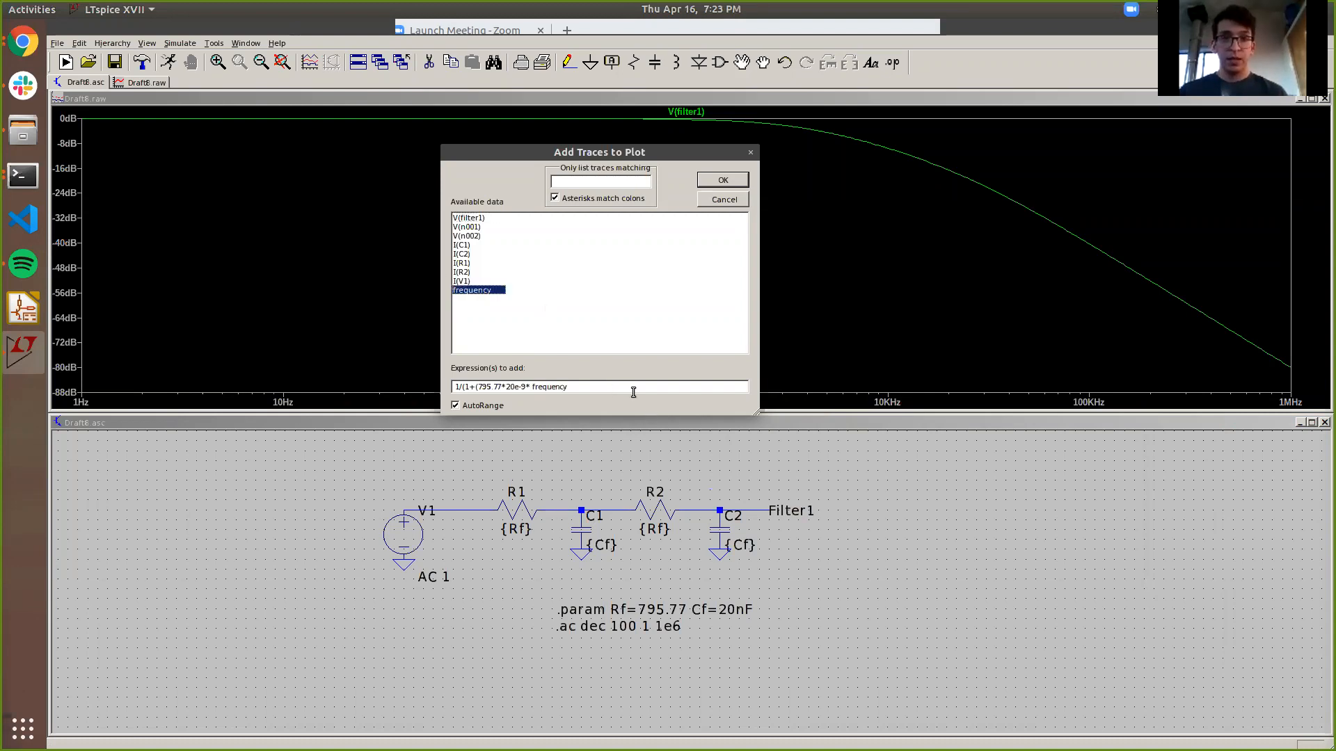
{"action": "type", "text": "*"}
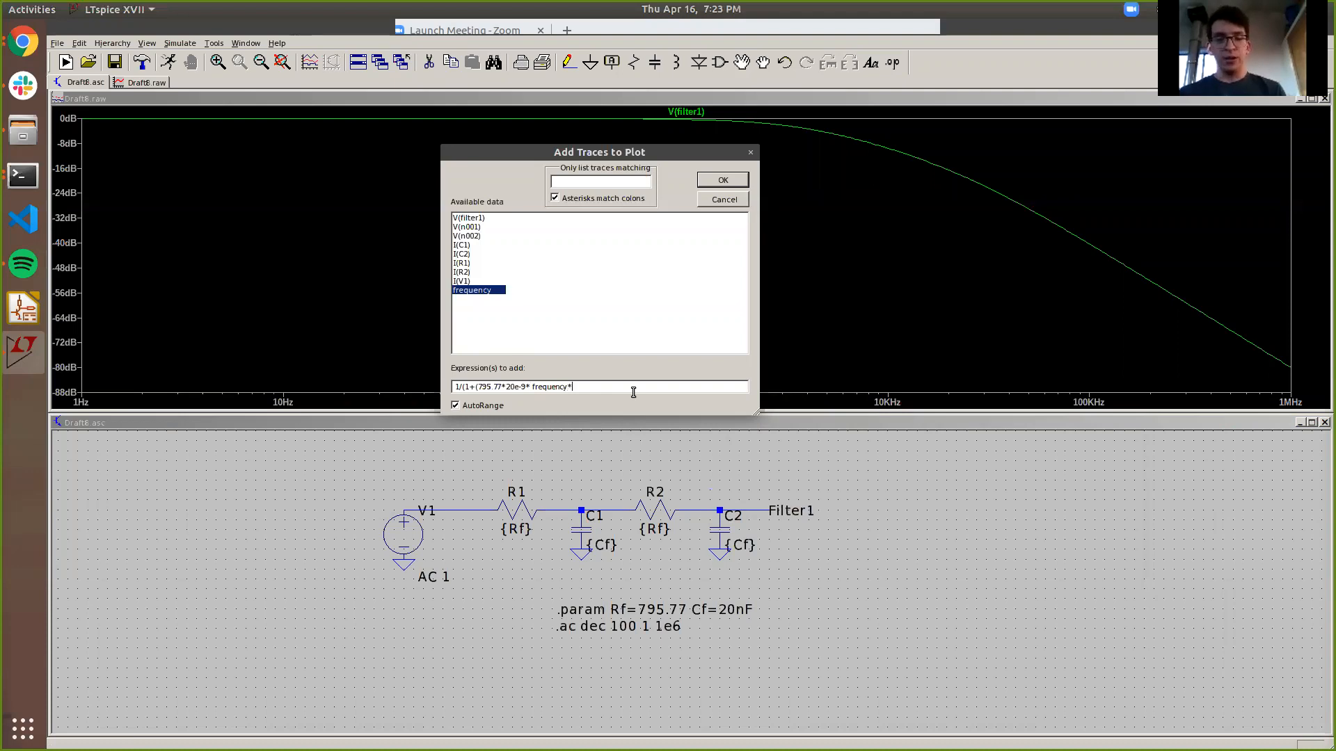
Step: Check the ideal amplitude formula in the problem set, complete the trace expression with 2*3.14)^2), and add it to the LTspice plot
{"action": "key", "text": "alt+Tab"}
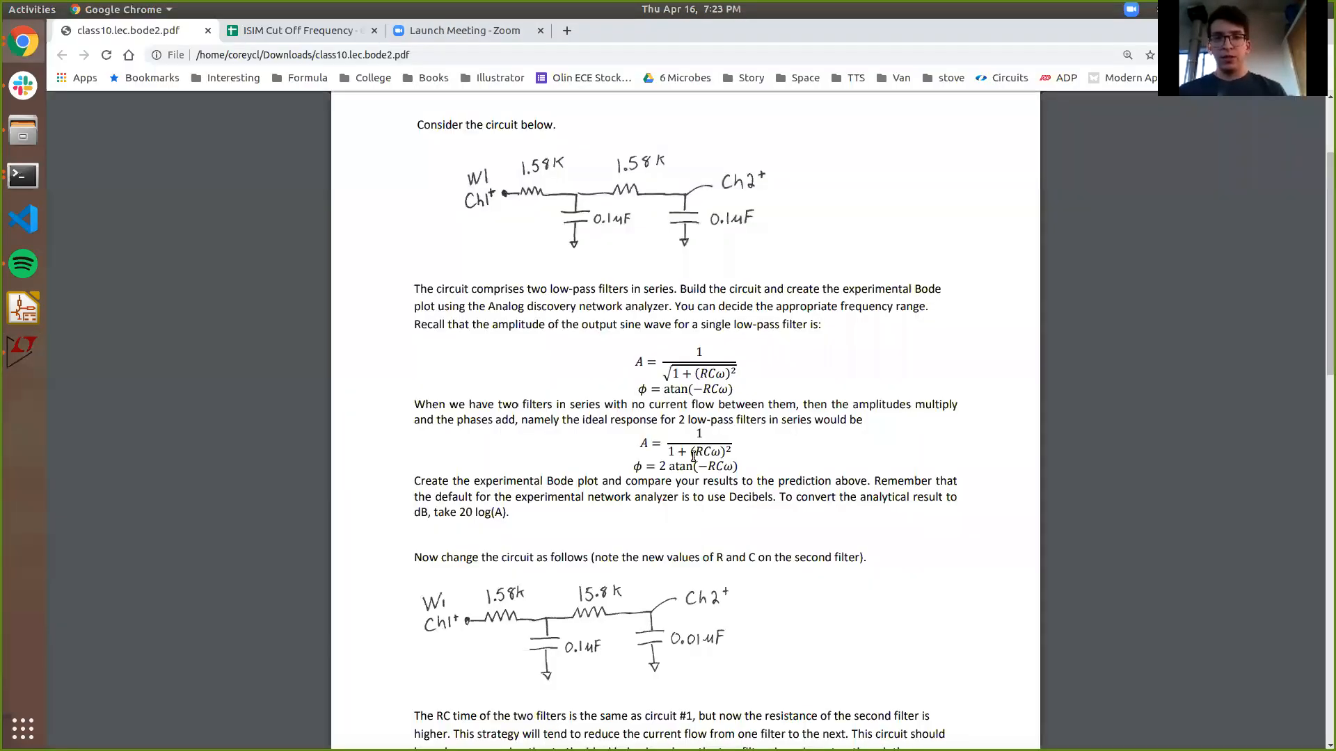
{"action": "left_click_drag", "start_coordinate": [642, 445], "coordinate": [720, 455]}
{"action": "left_click", "coordinate": [720, 455]}
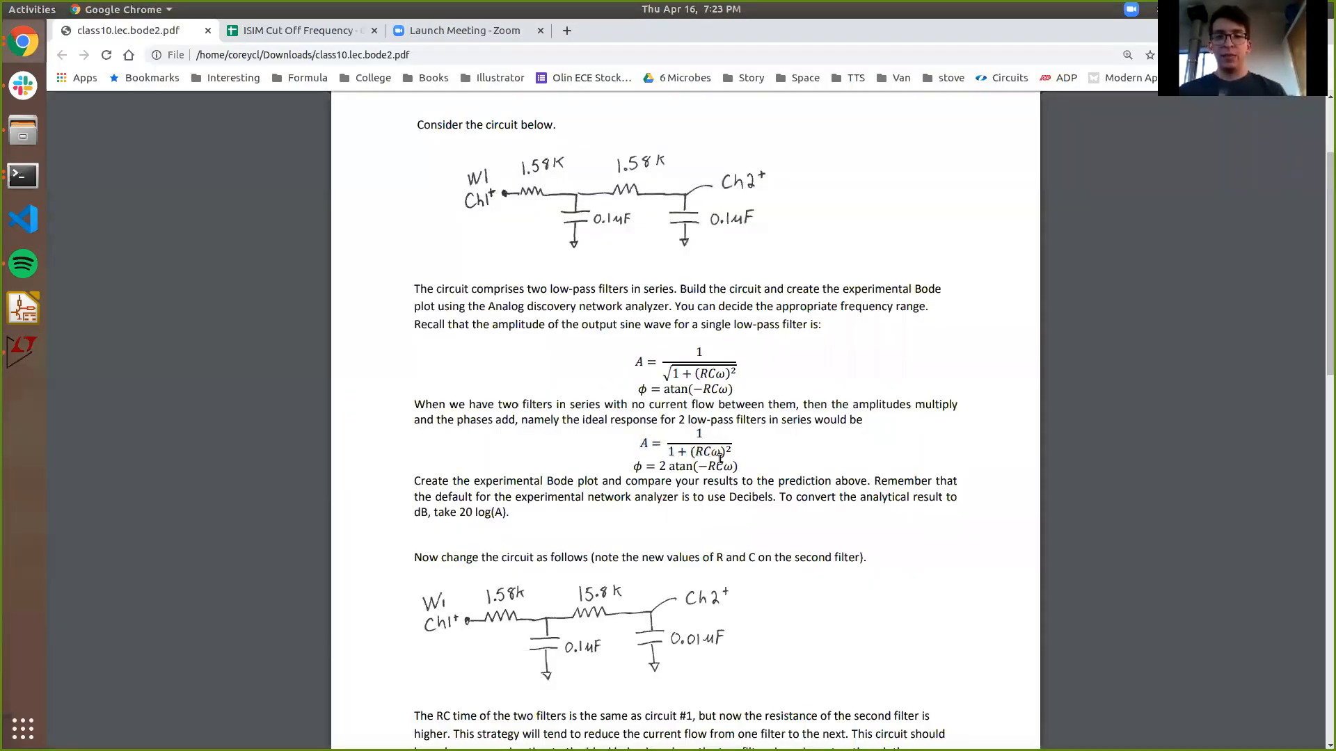
{"action": "key", "text": "alt+Tab"}
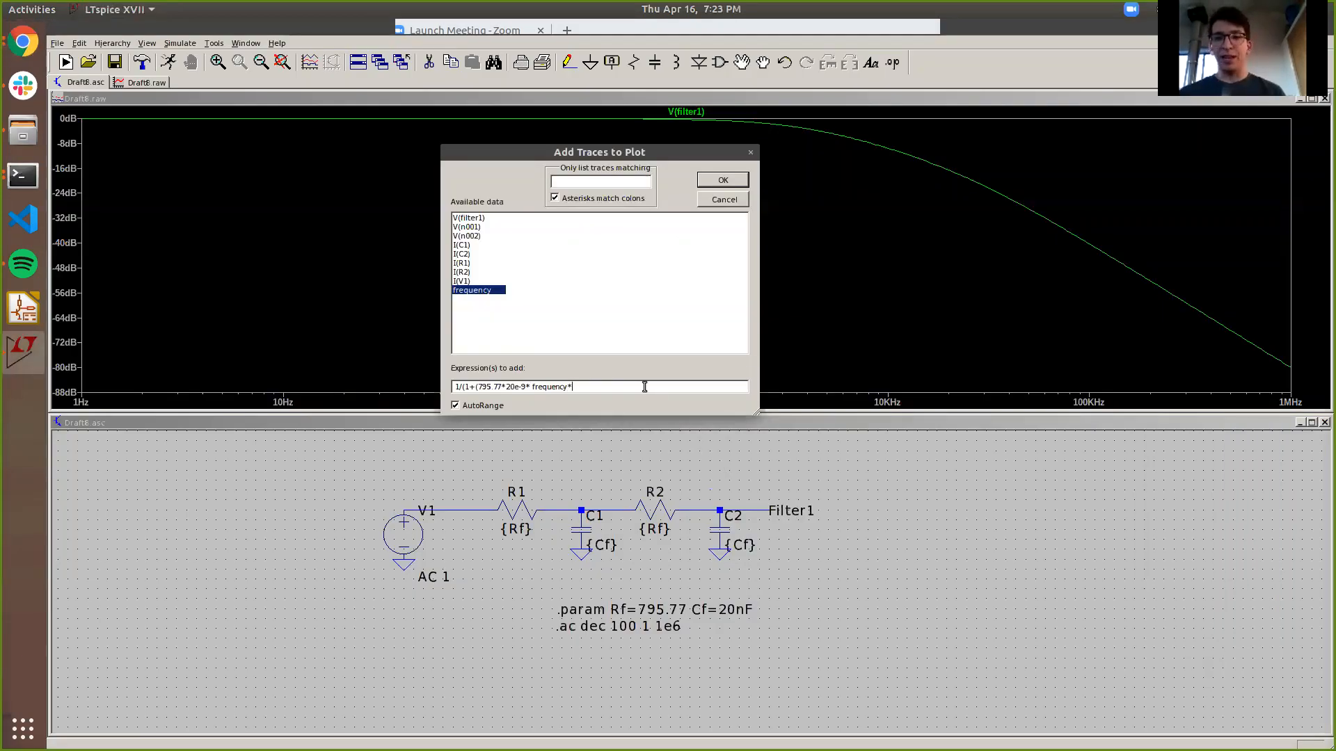
{"action": "type", "text": "2*3.14"}
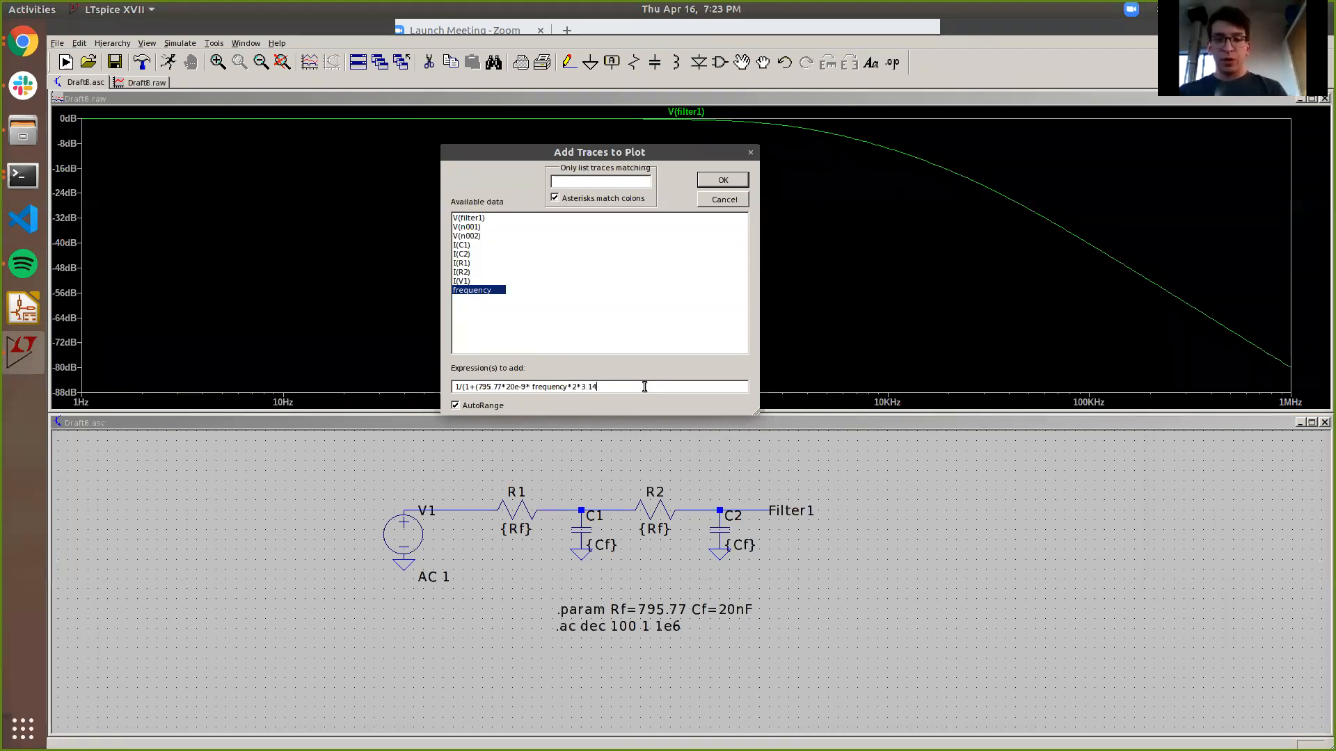
{"action": "type", "text": ")^2"}
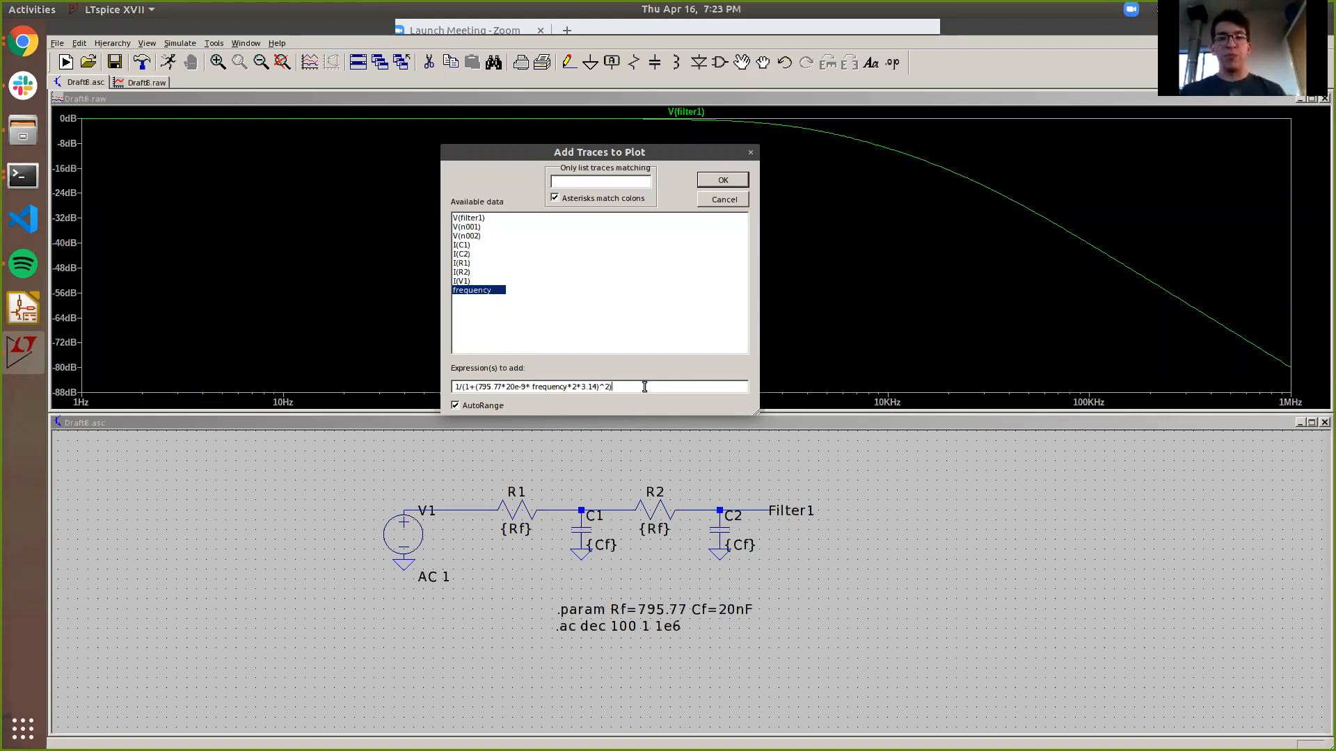
{"action": "key", "text": "alt+Tab"}
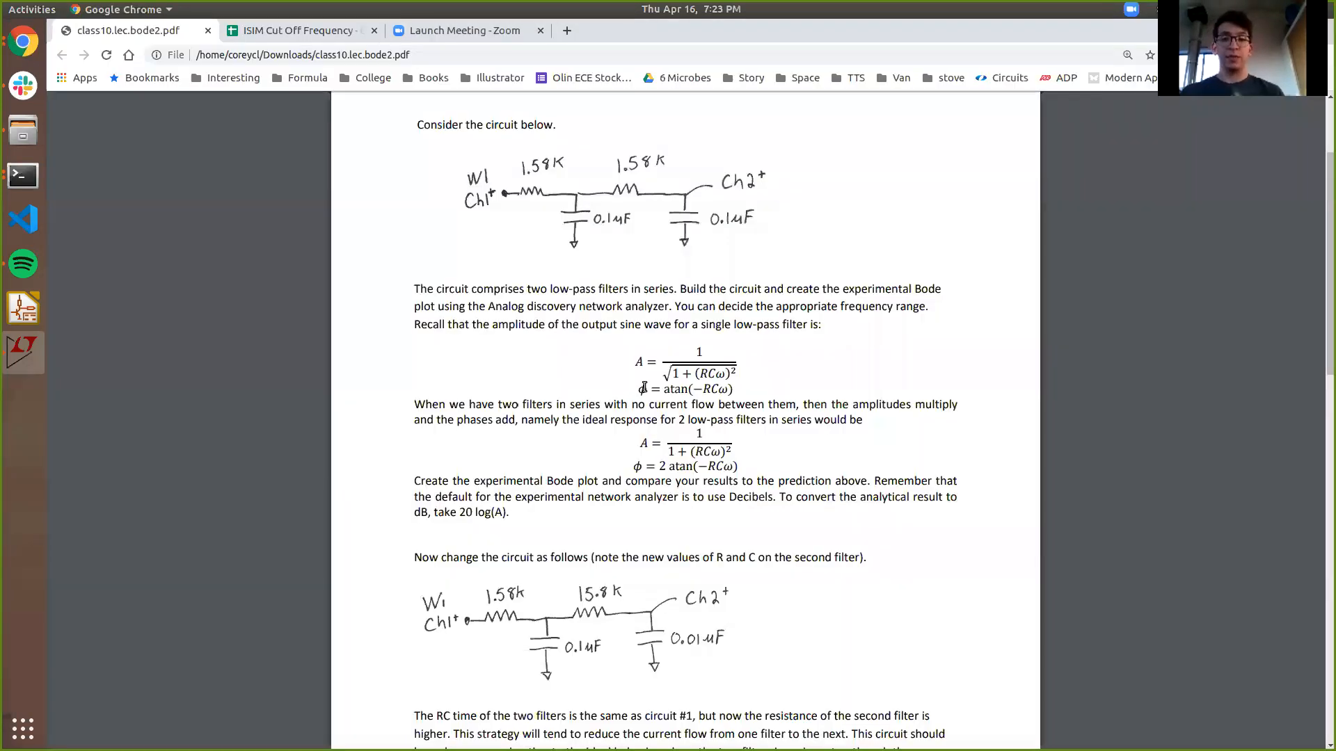
{"action": "left_click_drag", "start_coordinate": [630, 453], "coordinate": [737, 453]}
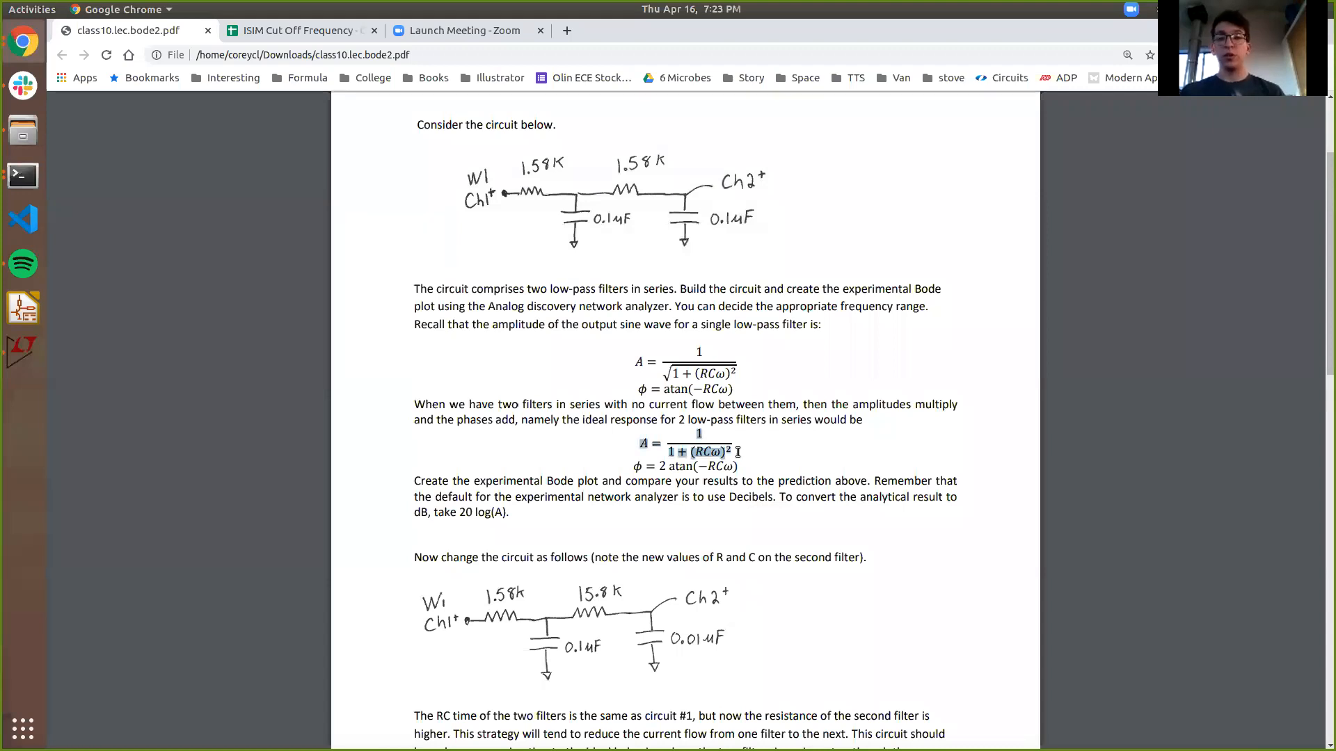
{"action": "key", "text": "alt+Tab"}
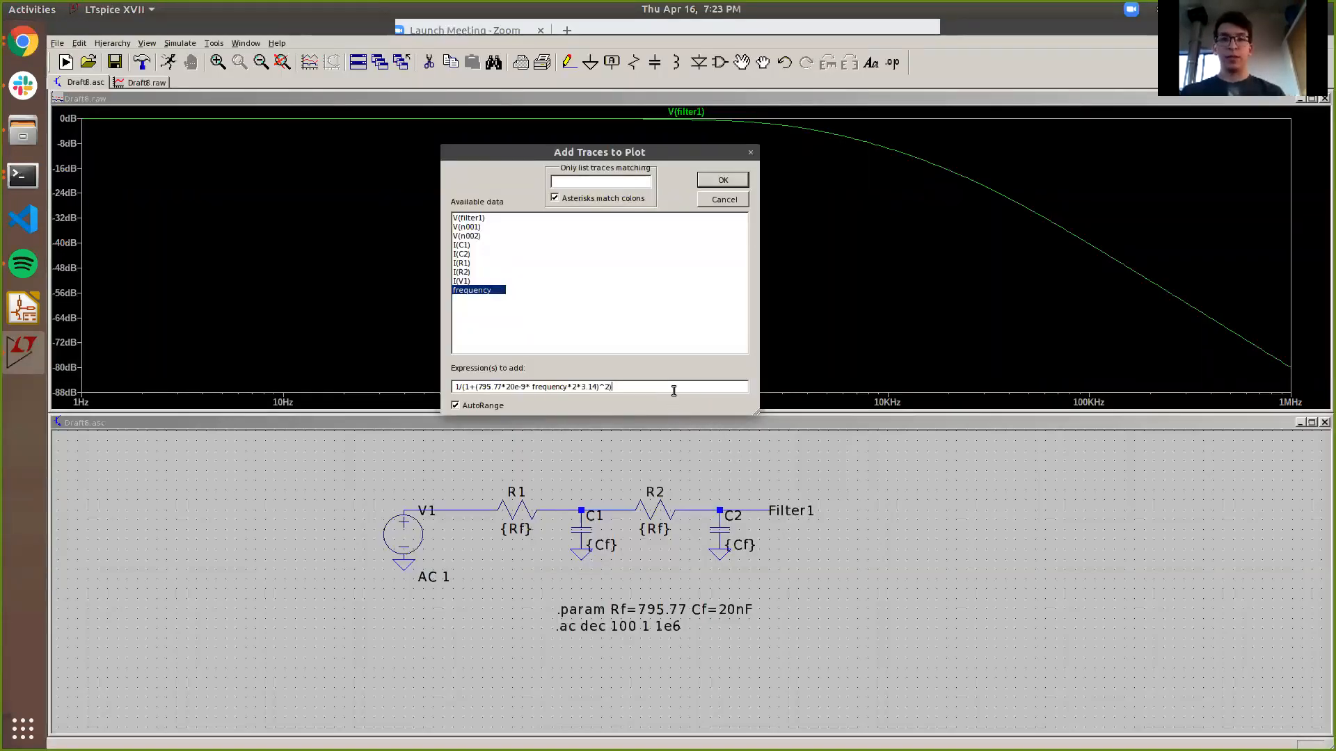
{"action": "key", "text": "Return"}
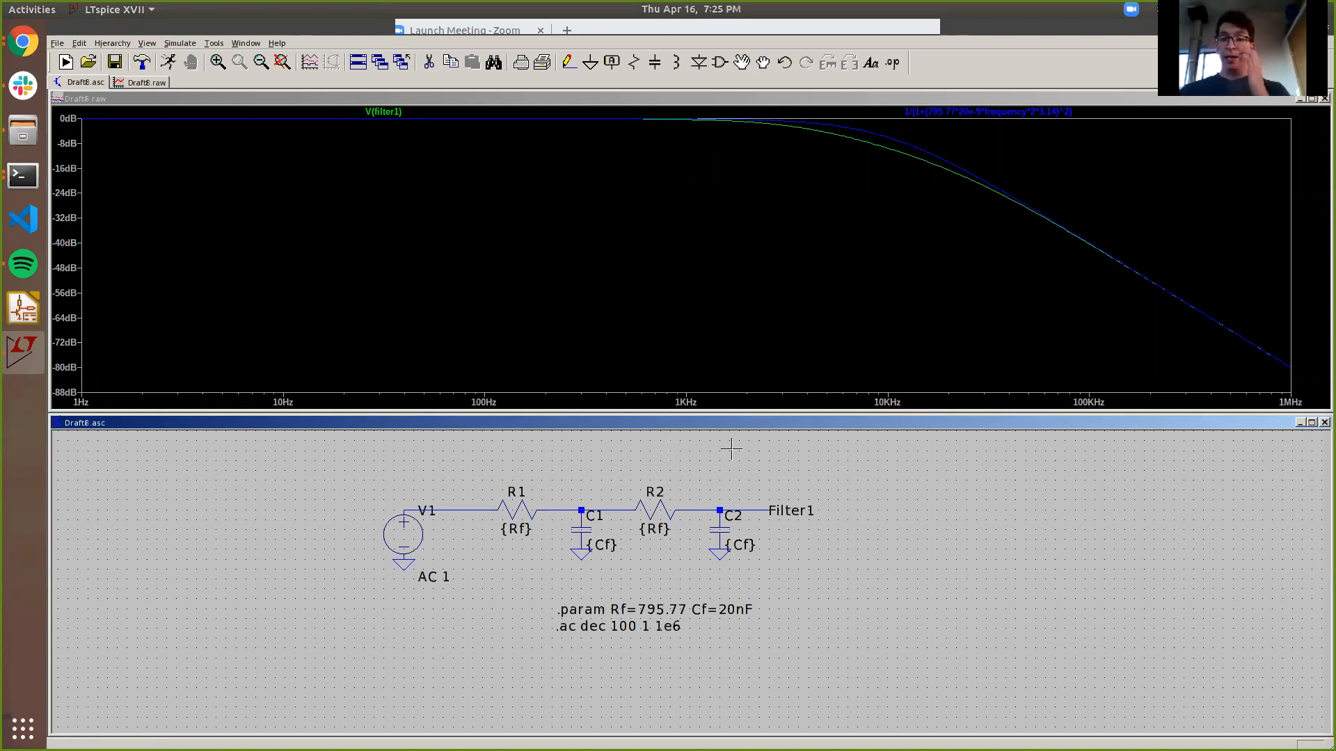
Step: Duplicate the two-stage RC filter with its Filter1 label, without the voltage source, directly above the original circuit
{"action": "left_click_drag", "start_coordinate": [758, 463], "coordinate": [645, 498]}
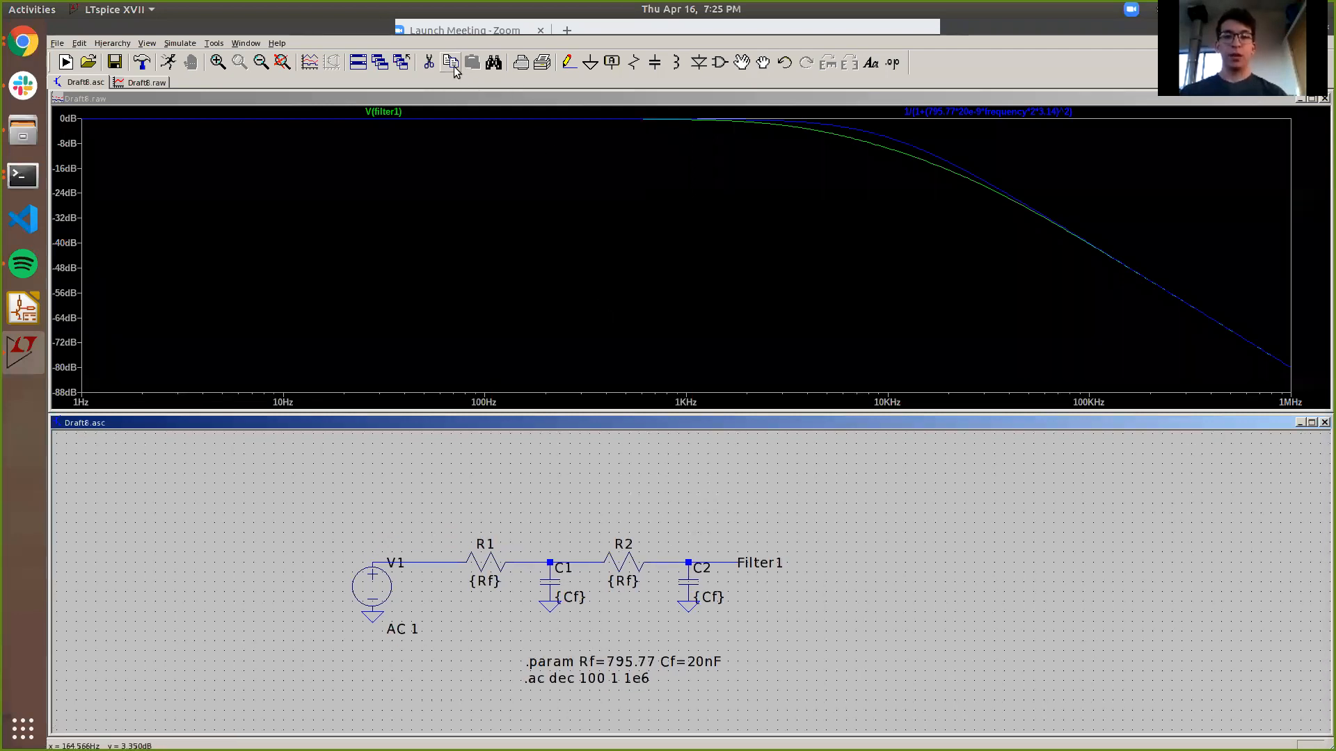
{"action": "left_click_drag", "start_coordinate": [834, 490], "coordinate": [447, 629]}
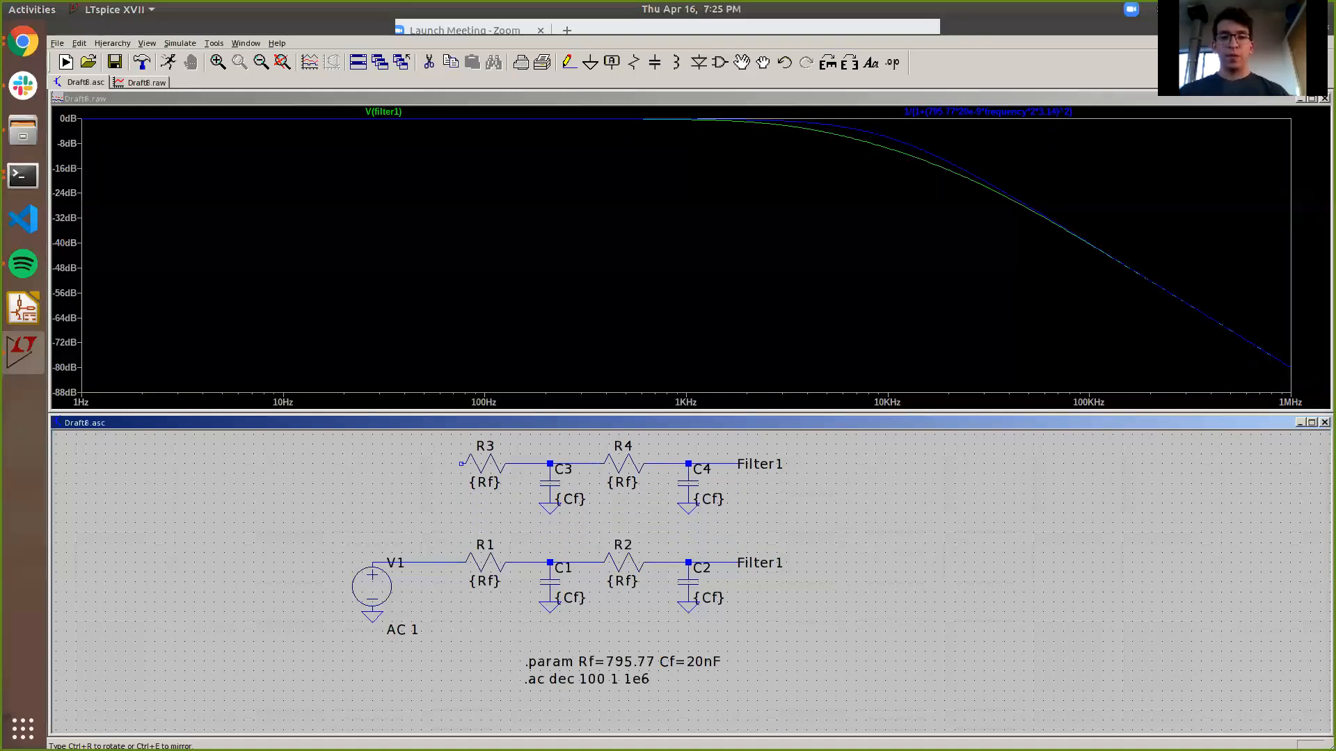
{"action": "left_click", "coordinate": [640, 462]}
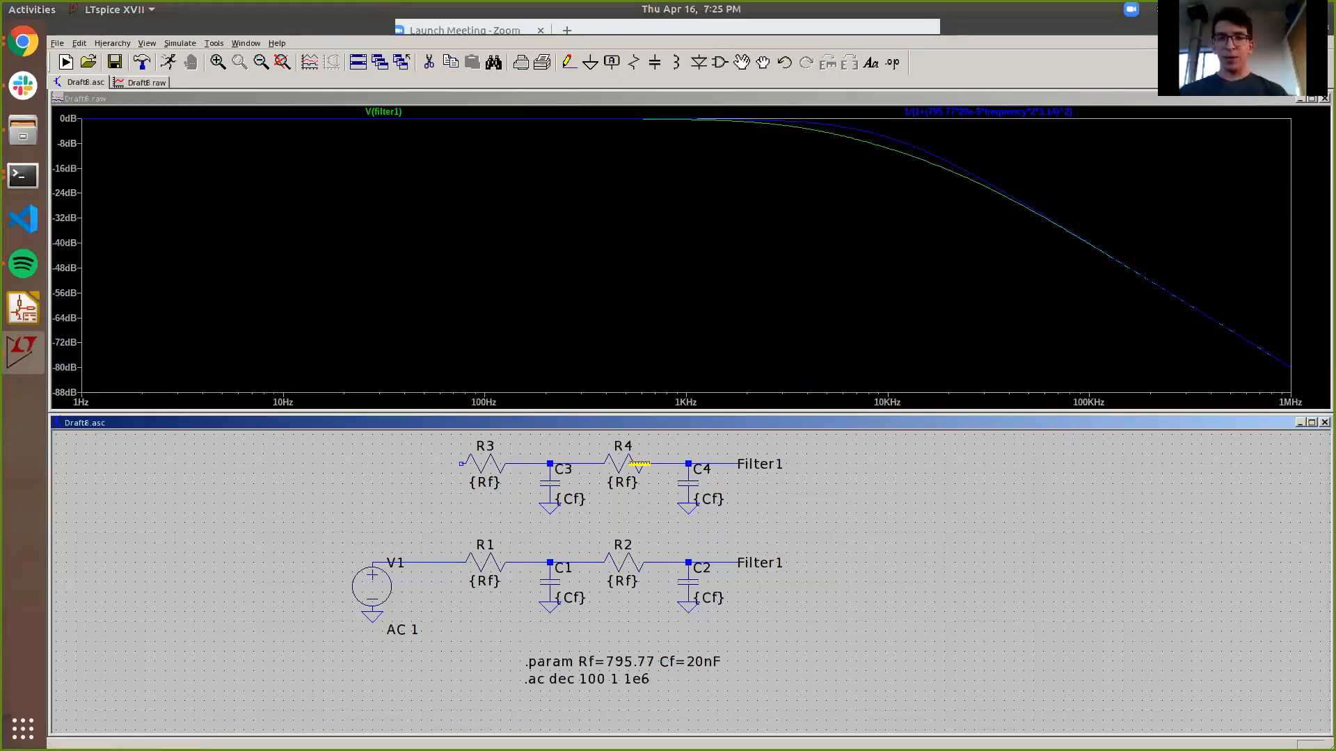
Step: Move R4, C4 and their Filter1 label away from C3 to open a gap between the copied filter's two stages
{"action": "left_click", "coordinate": [743, 64]}
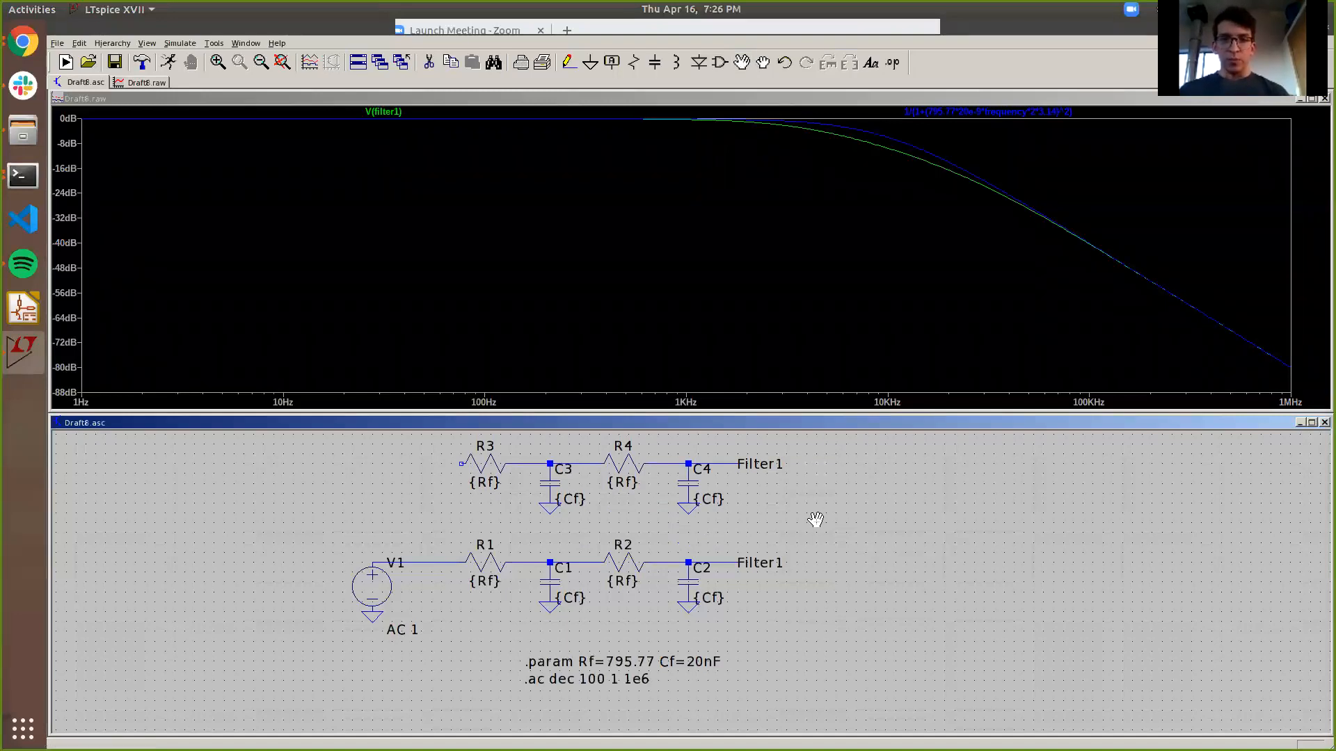
{"action": "left_click_drag", "start_coordinate": [832, 527], "coordinate": [584, 427]}
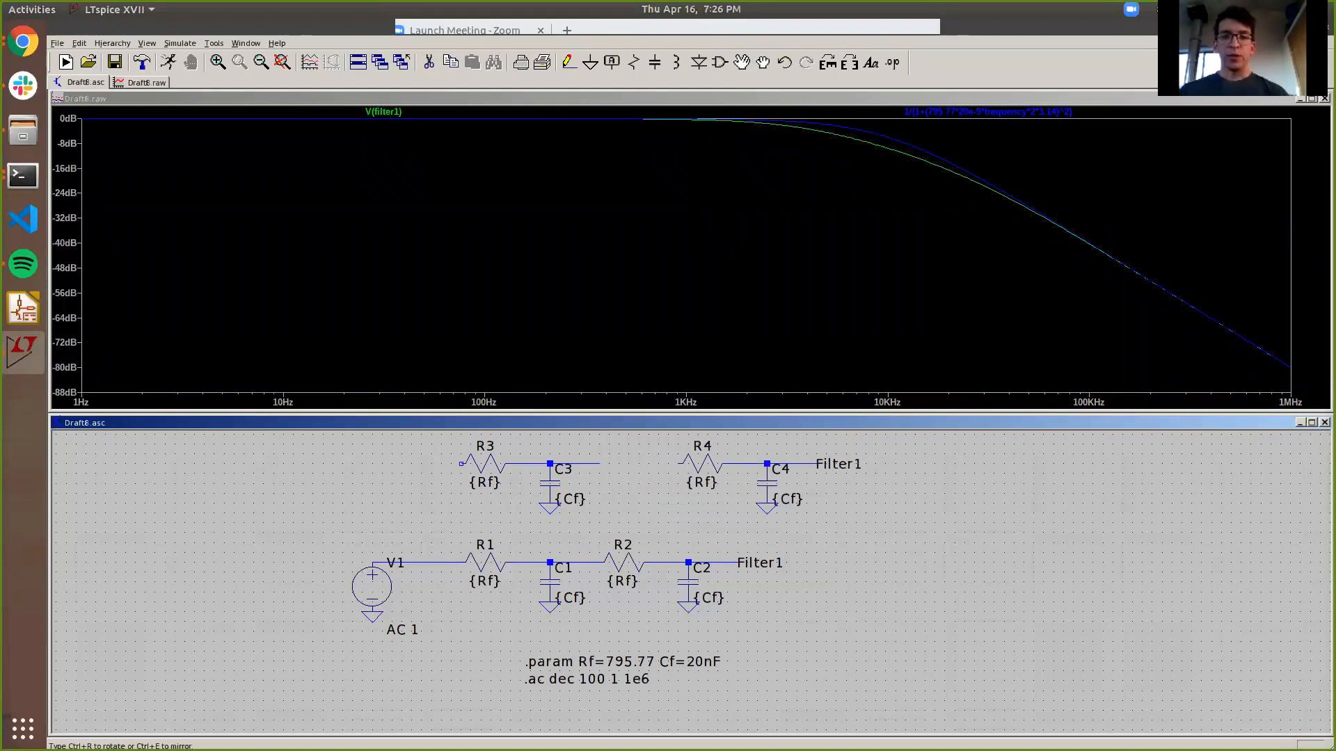
{"action": "left_click", "coordinate": [805, 480]}
{"action": "left_click_drag", "start_coordinate": [871, 519], "coordinate": [854, 535]}
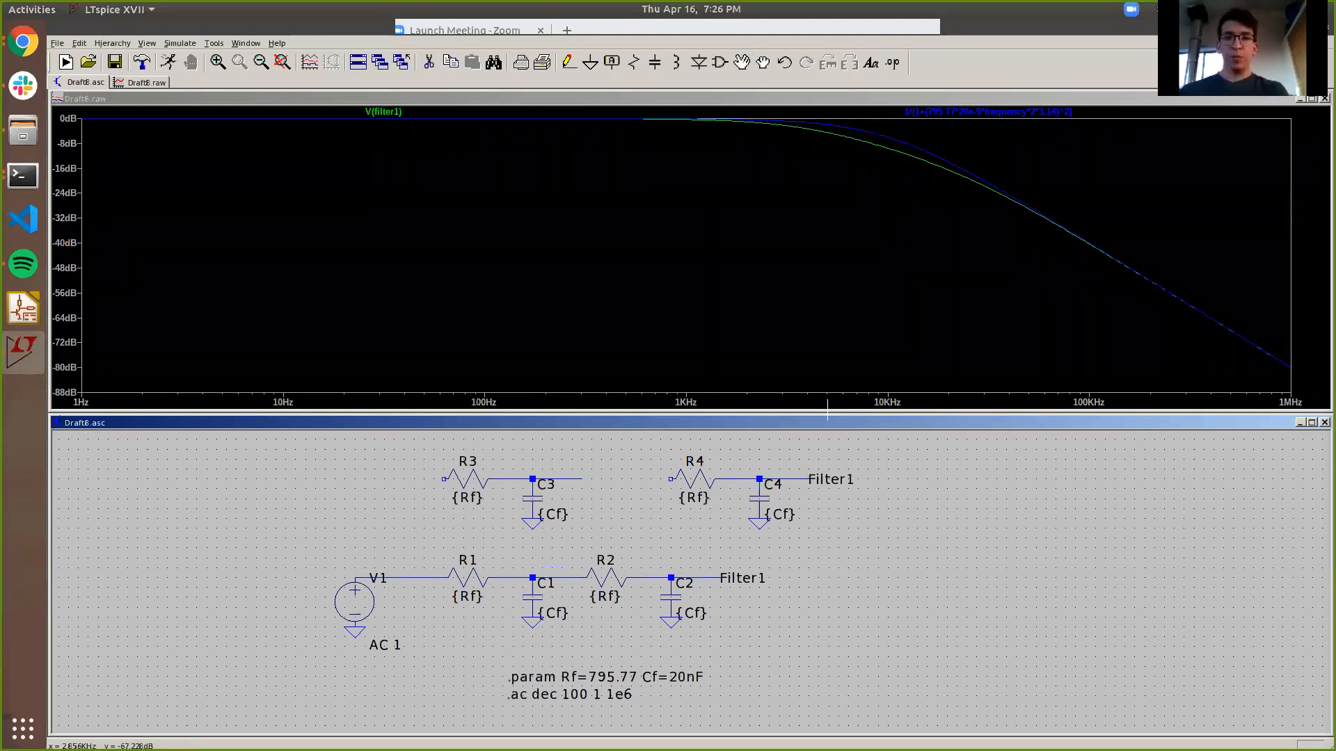
Step: Place the ideal single-pole opamp from the Opamps library in the gap between C3 and R4
{"action": "left_click", "coordinate": [717, 64]}
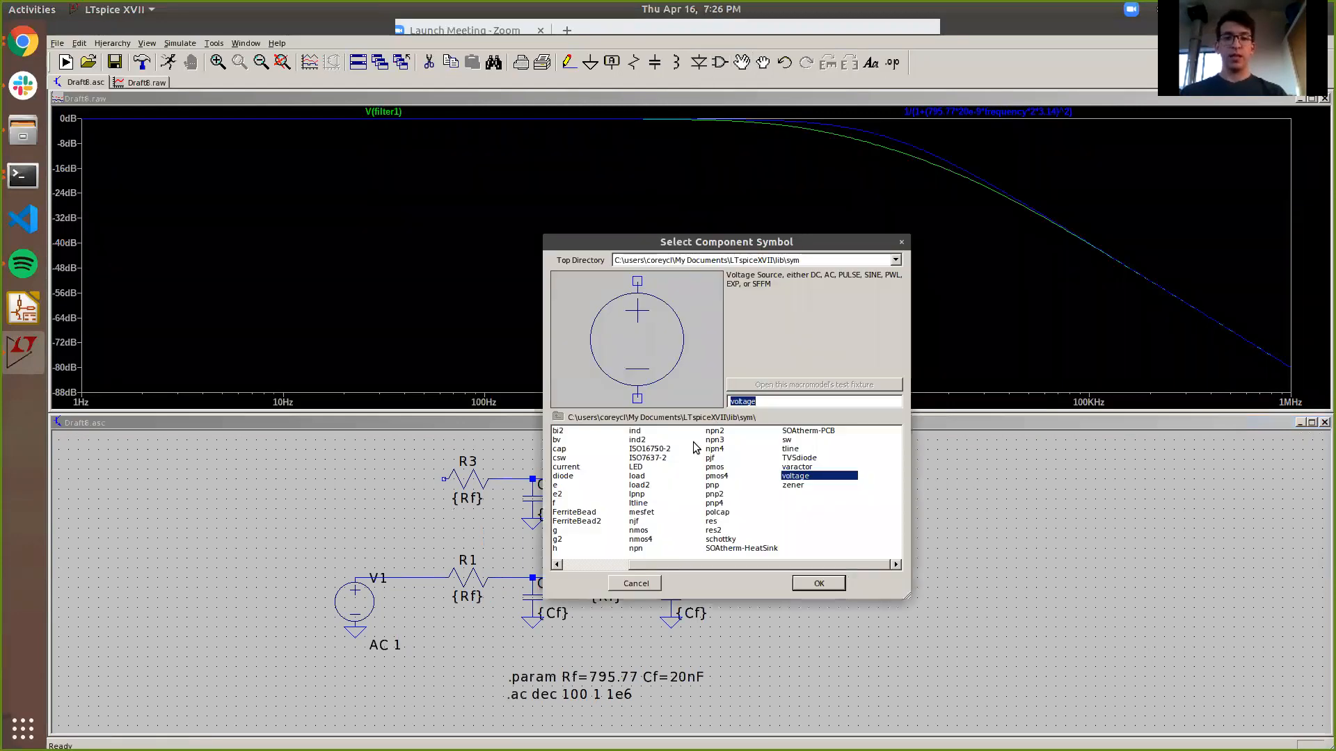
{"action": "left_click_drag", "start_coordinate": [723, 564], "coordinate": [632, 567]}
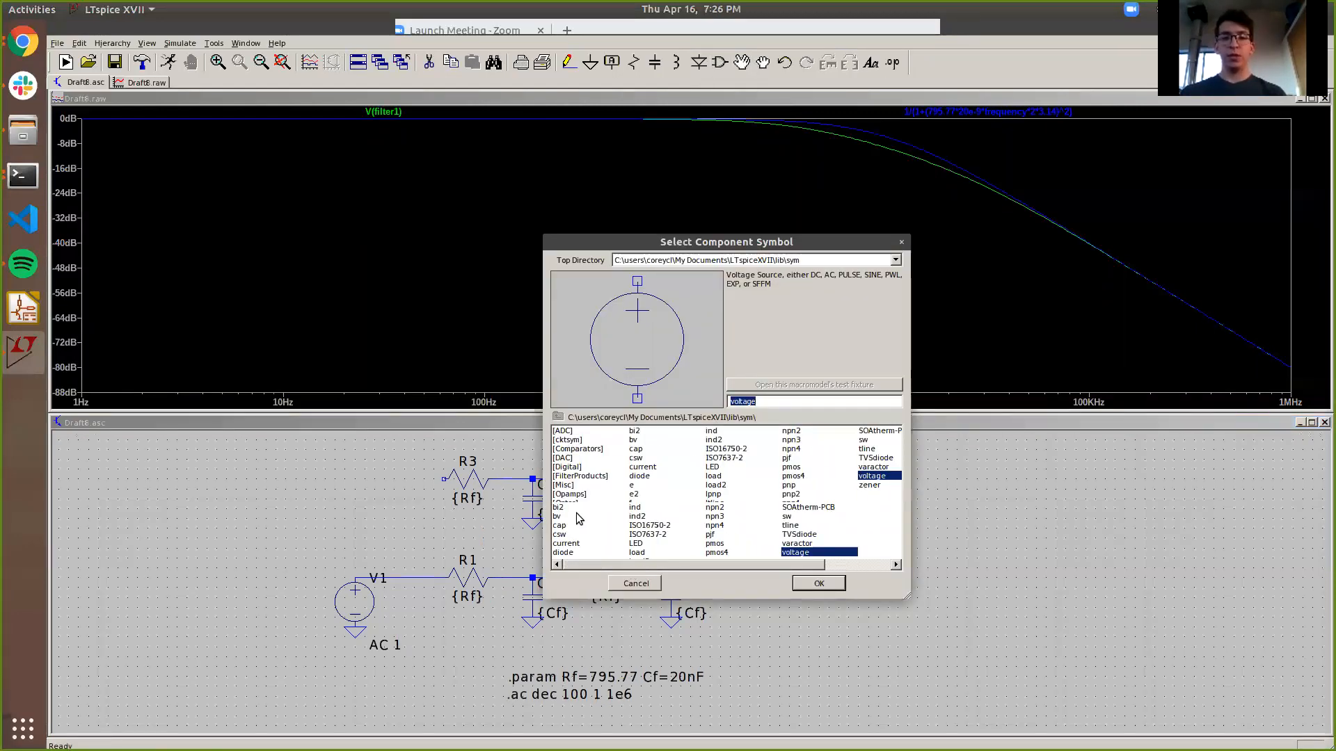
{"action": "left_click", "coordinate": [581, 496]}
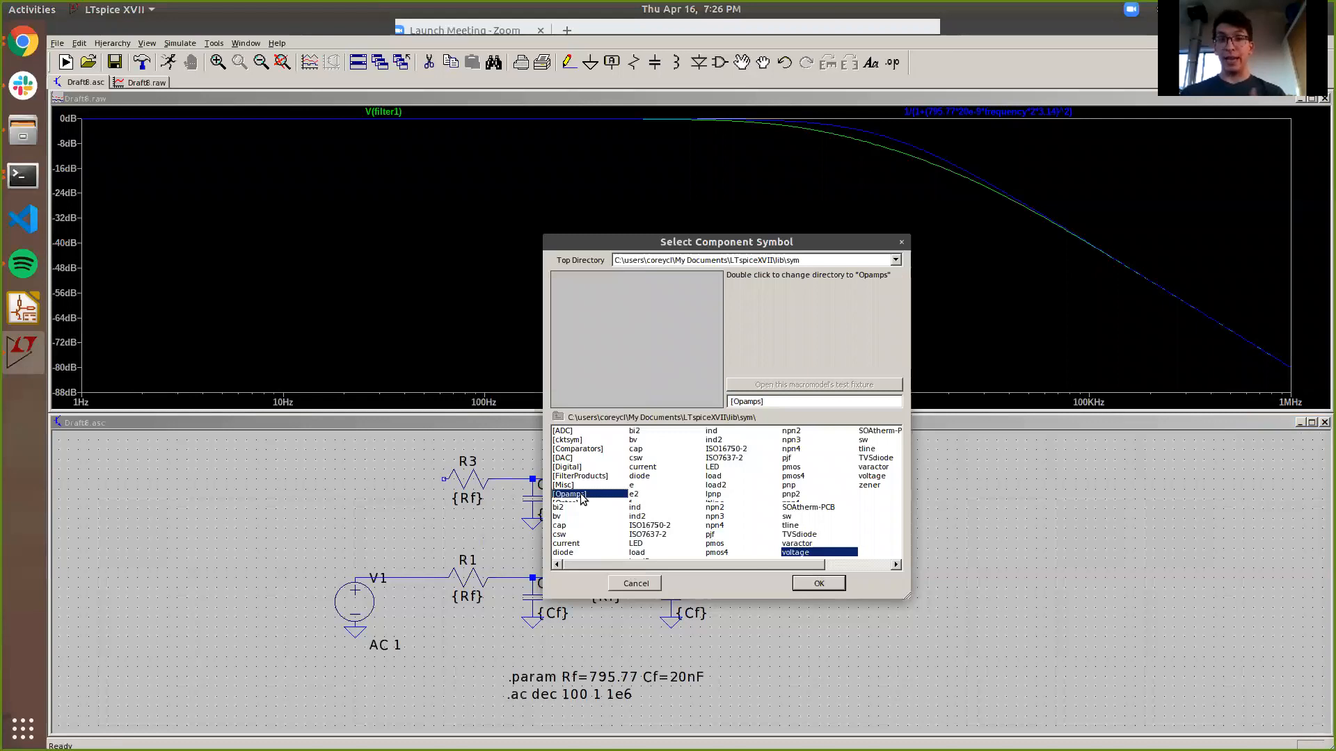
{"action": "double_click", "coordinate": [582, 495]}
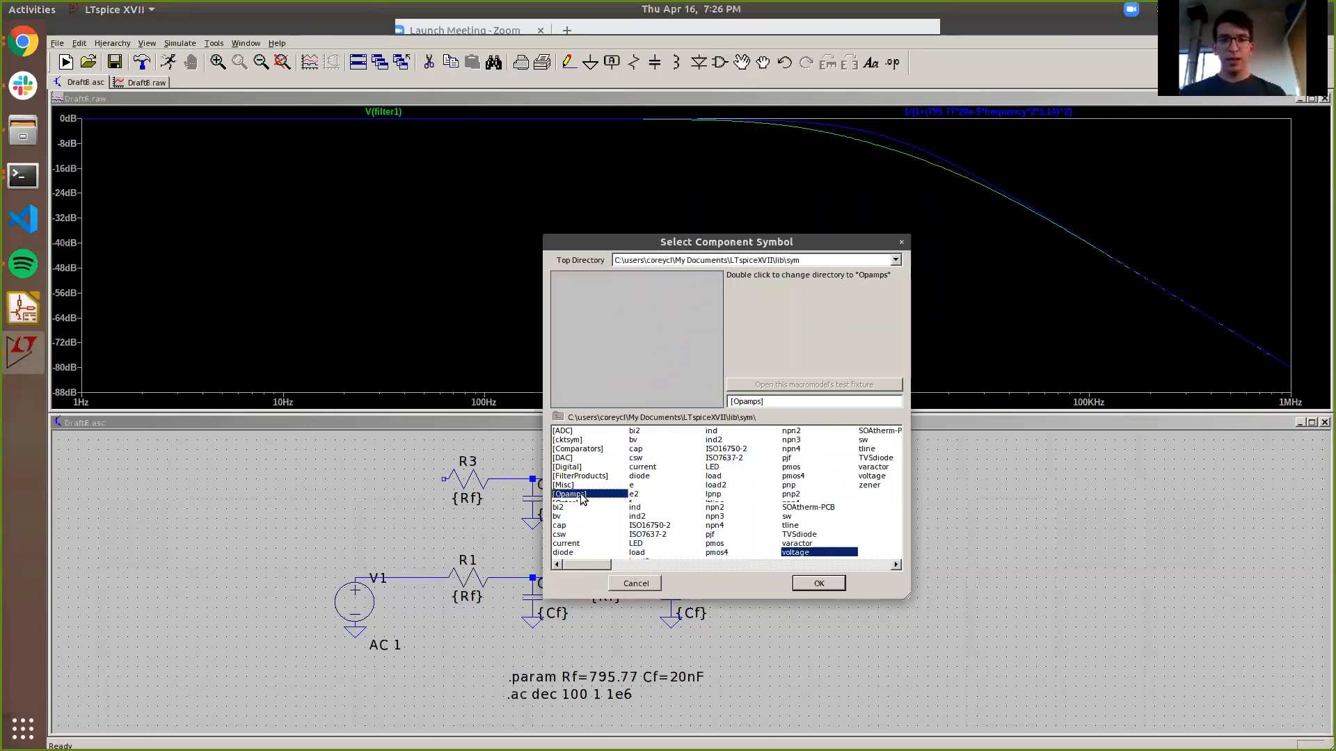
{"action": "left_click_drag", "start_coordinate": [572, 565], "coordinate": [907, 594]}
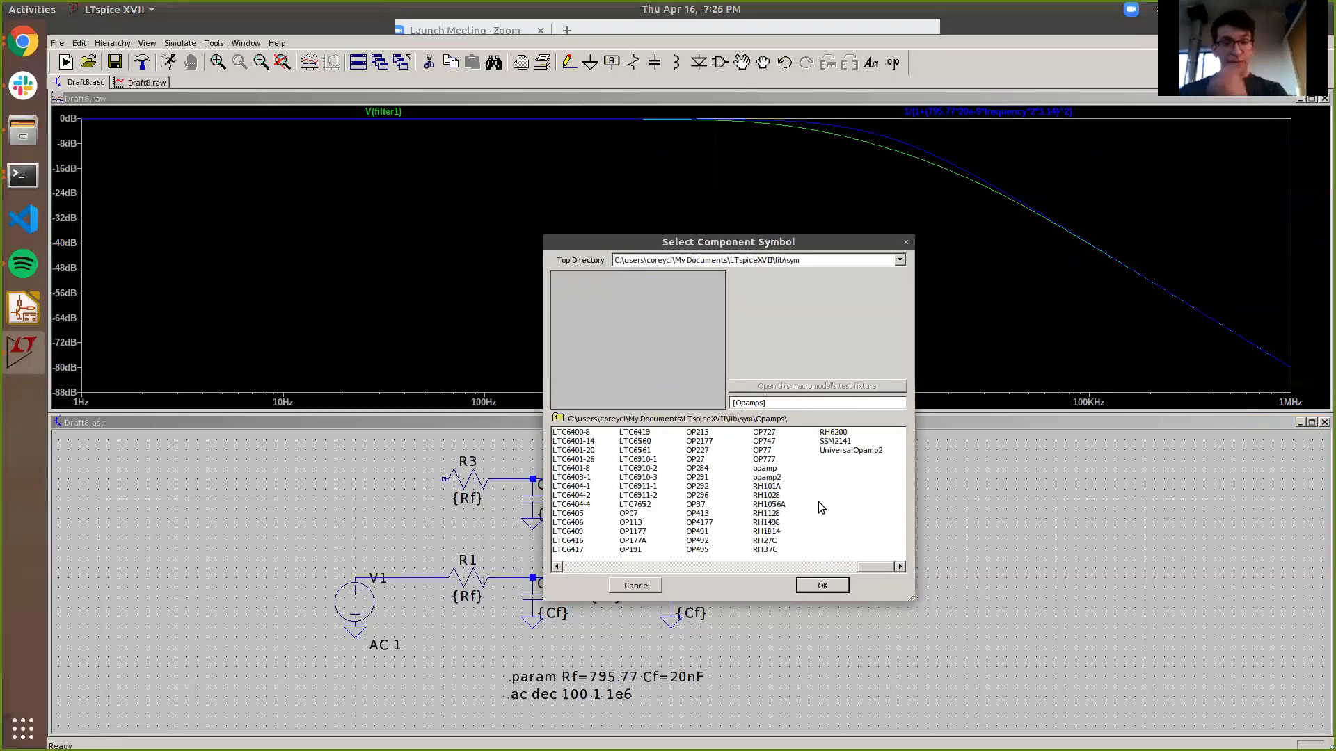
{"action": "left_click", "coordinate": [771, 470]}
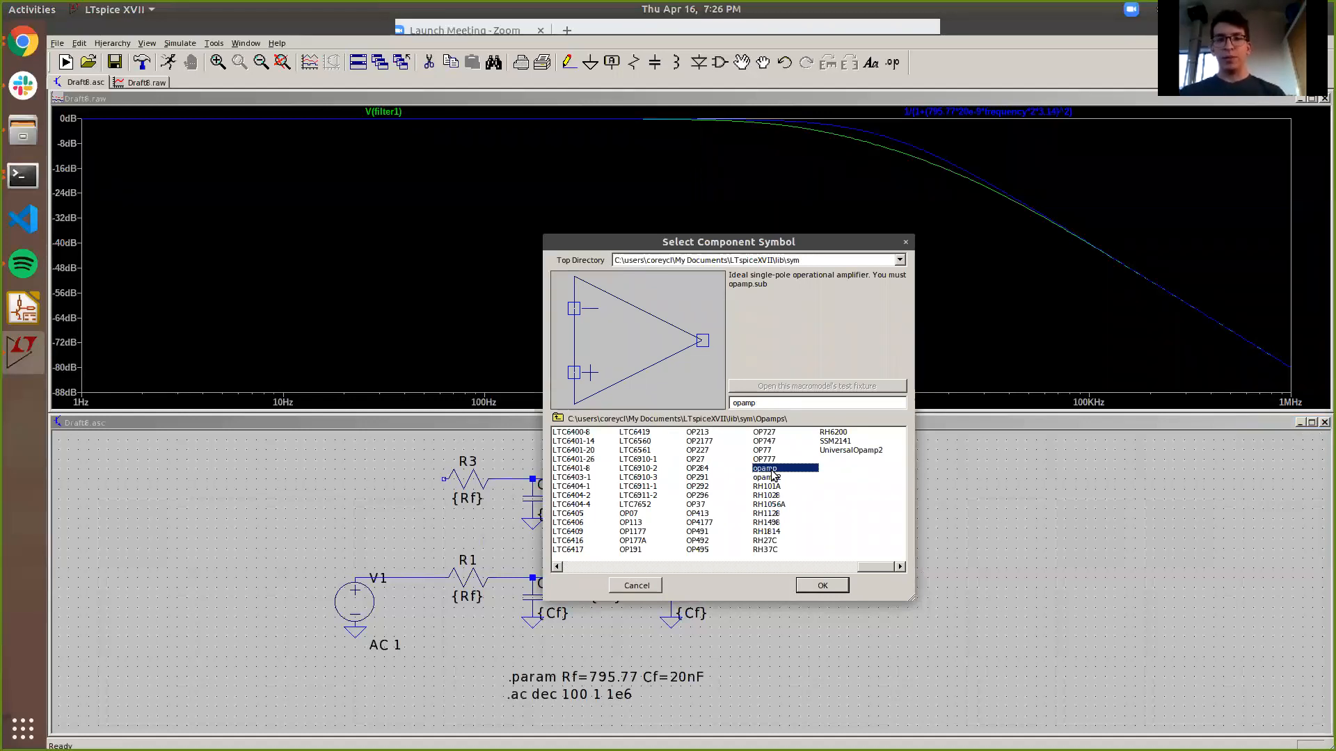
{"action": "left_click", "coordinate": [774, 477]}
{"action": "left_click", "coordinate": [772, 471]}
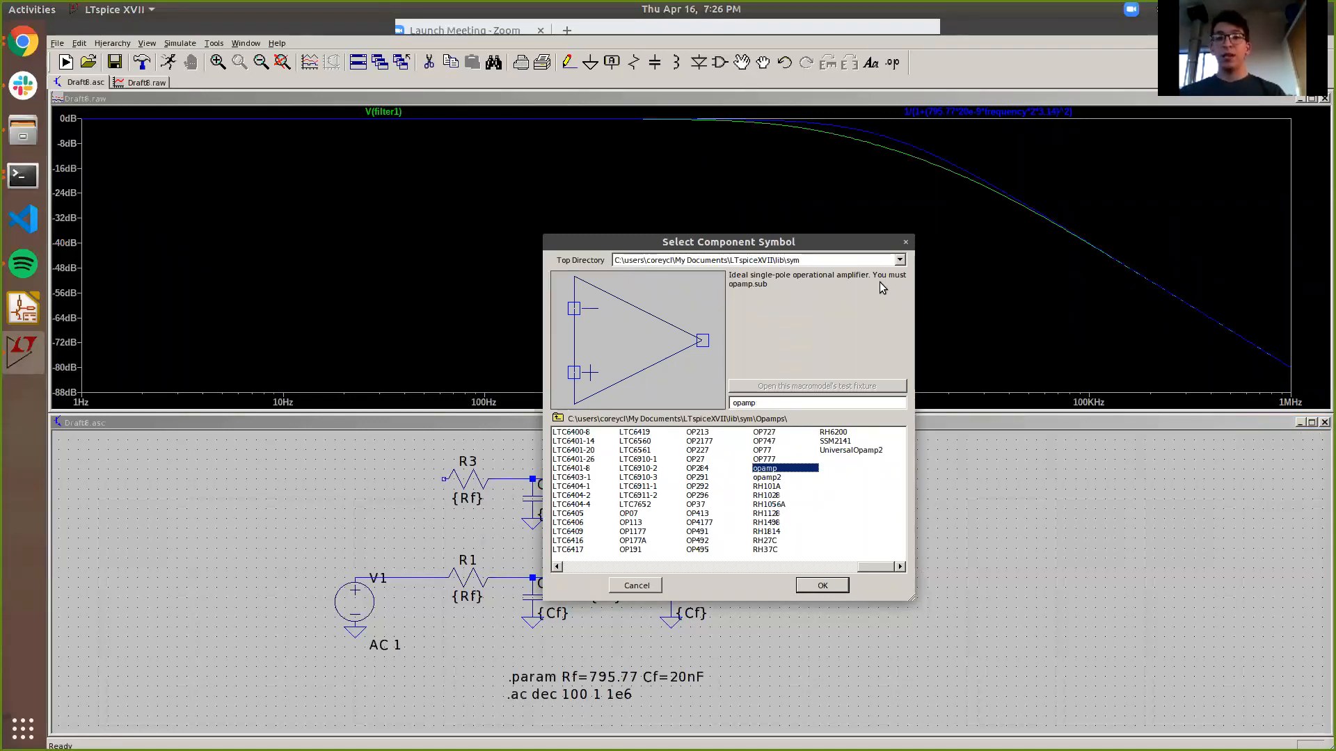
{"action": "left_click_drag", "start_coordinate": [908, 299], "coordinate": [915, 299]}
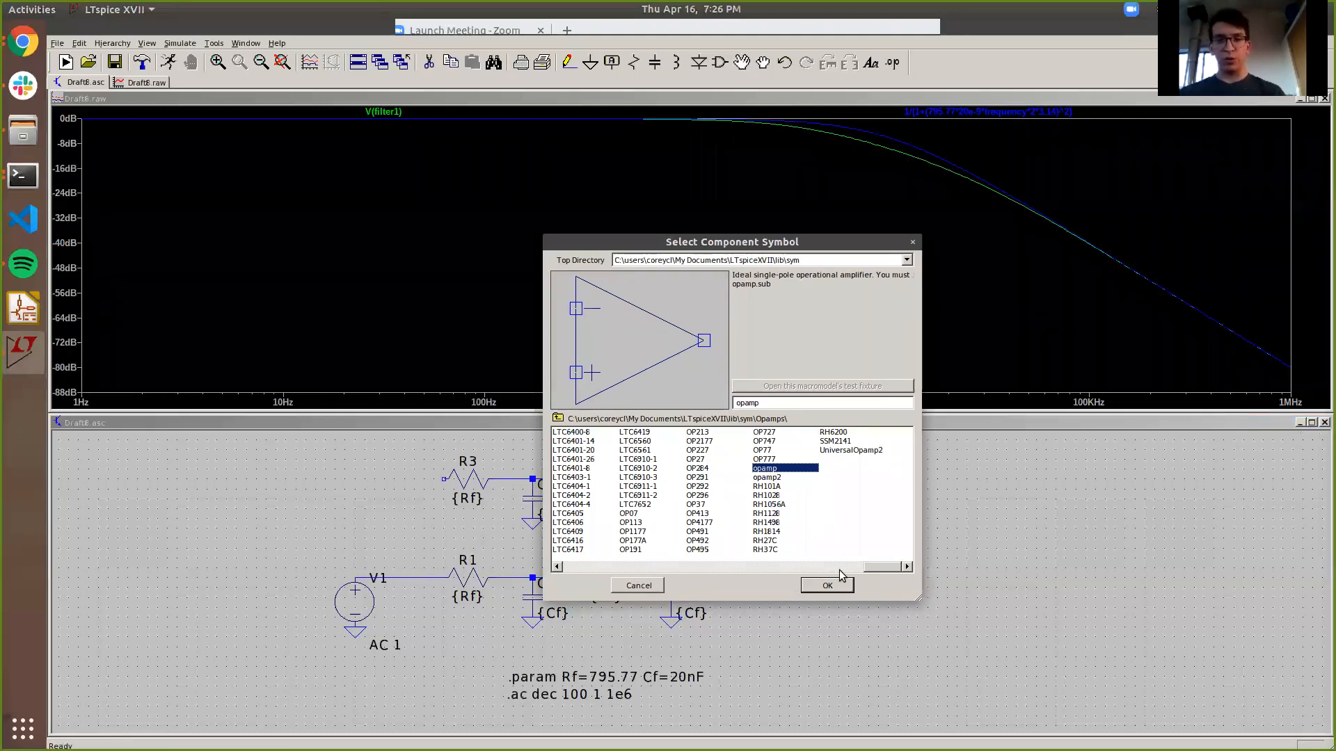
{"action": "left_click", "coordinate": [819, 583]}
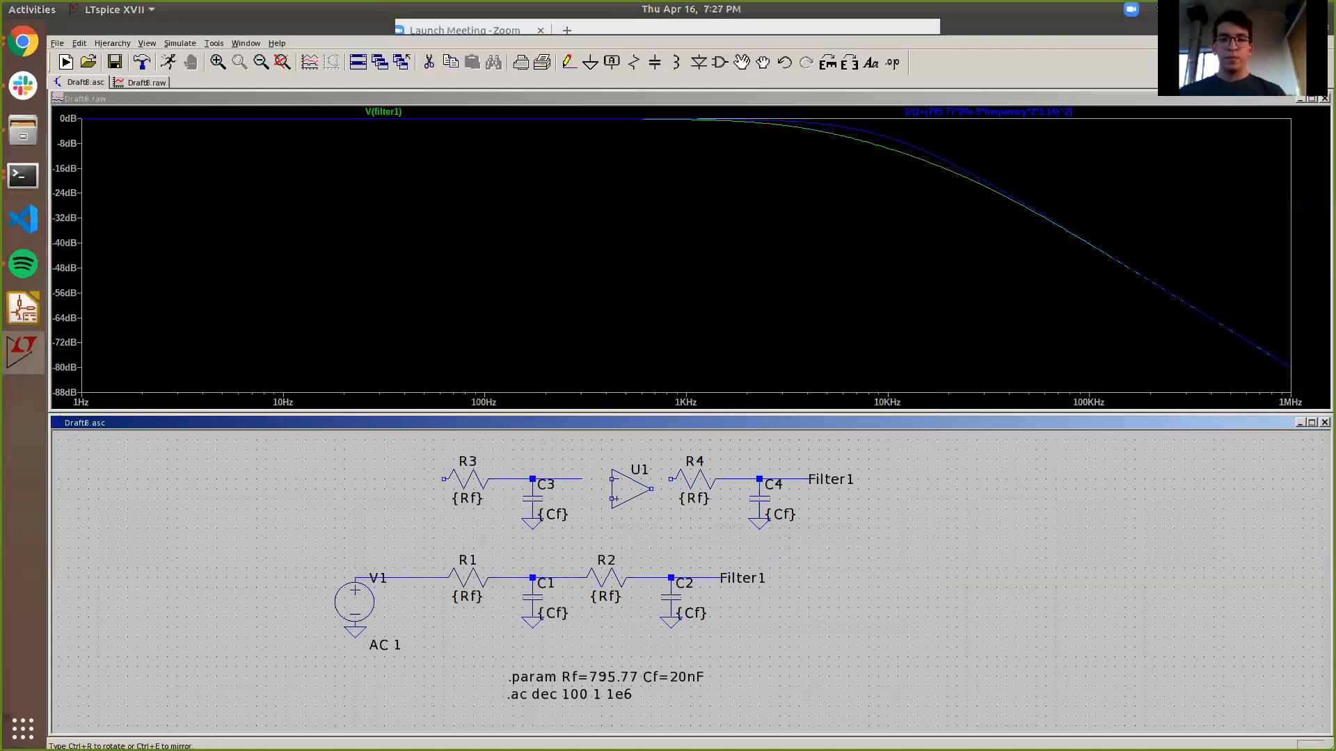
{"action": "left_click", "coordinate": [629, 482]}
{"action": "key", "text": "Escape"}
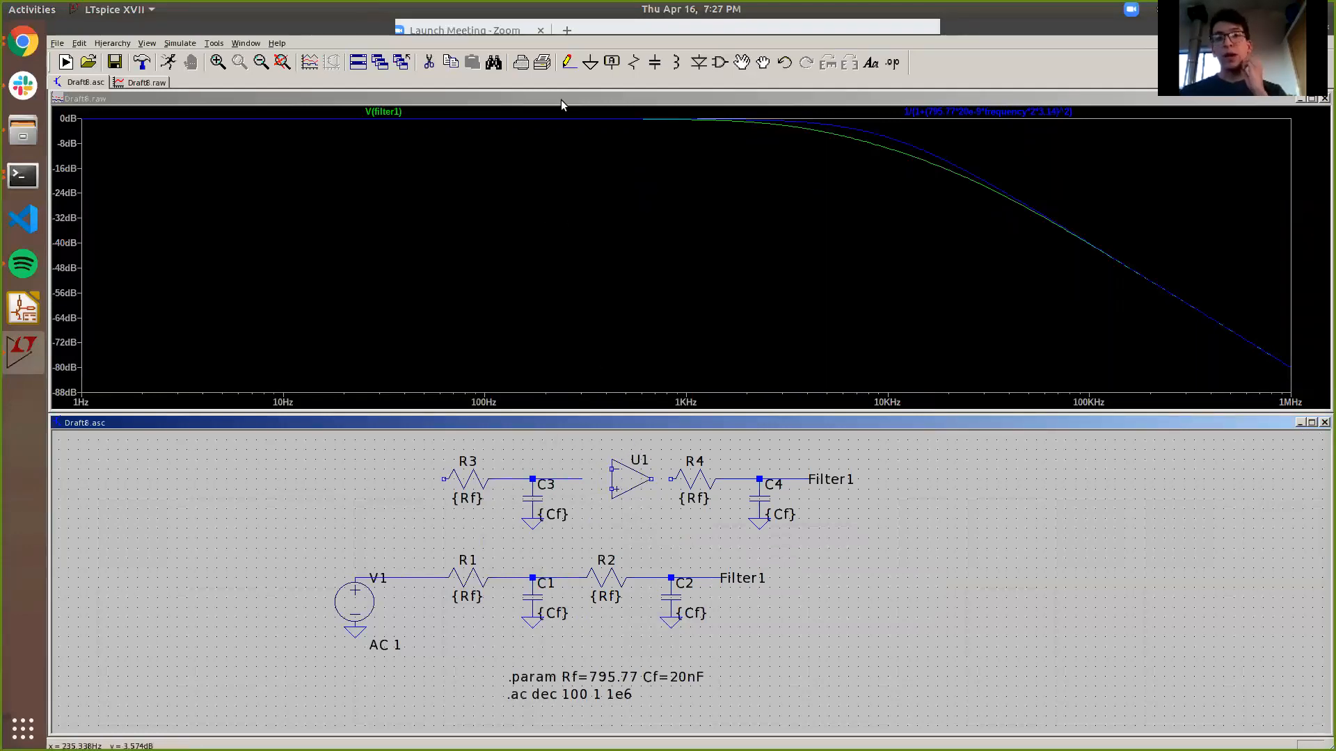
Step: Wire the first stage's output at C3 to the non-inverting input of op-amp U1
{"action": "left_click", "coordinate": [567, 63]}
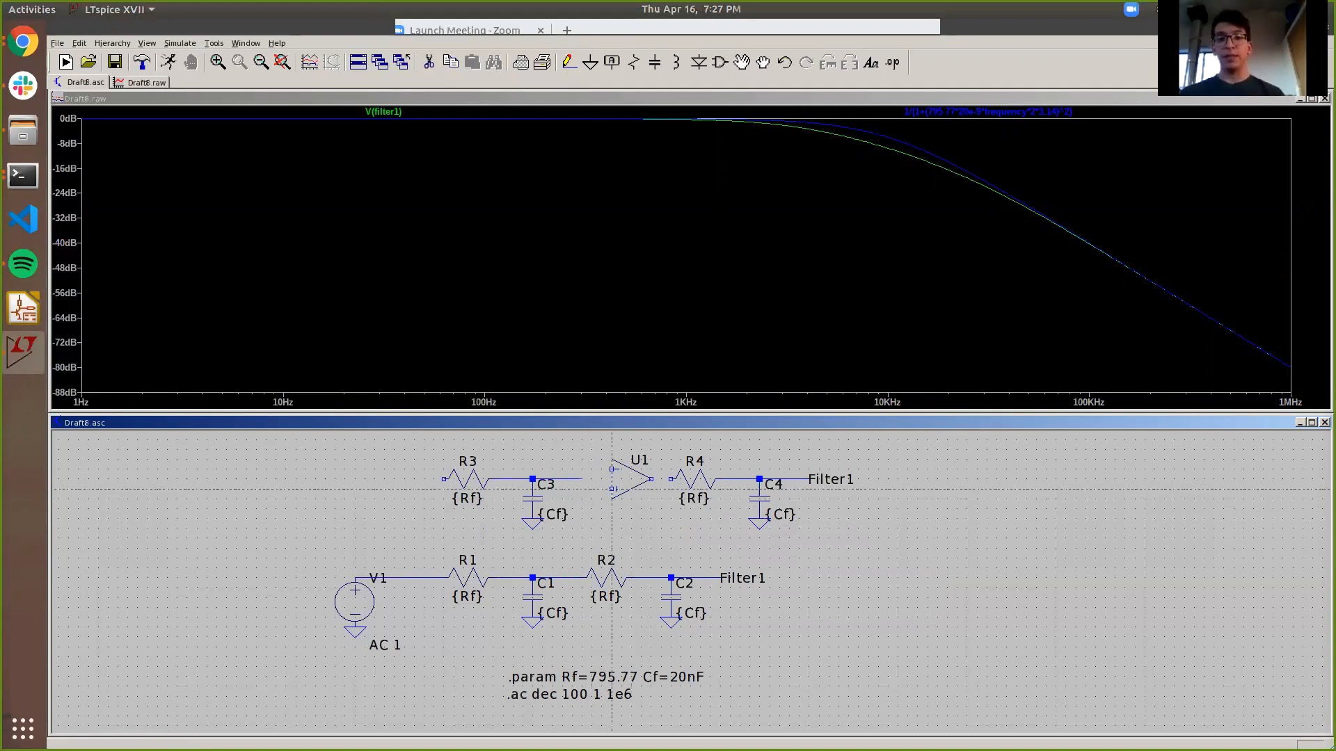
{"action": "left_click", "coordinate": [612, 489]}
{"action": "left_click", "coordinate": [583, 478]}
{"action": "key", "text": "Escape"}
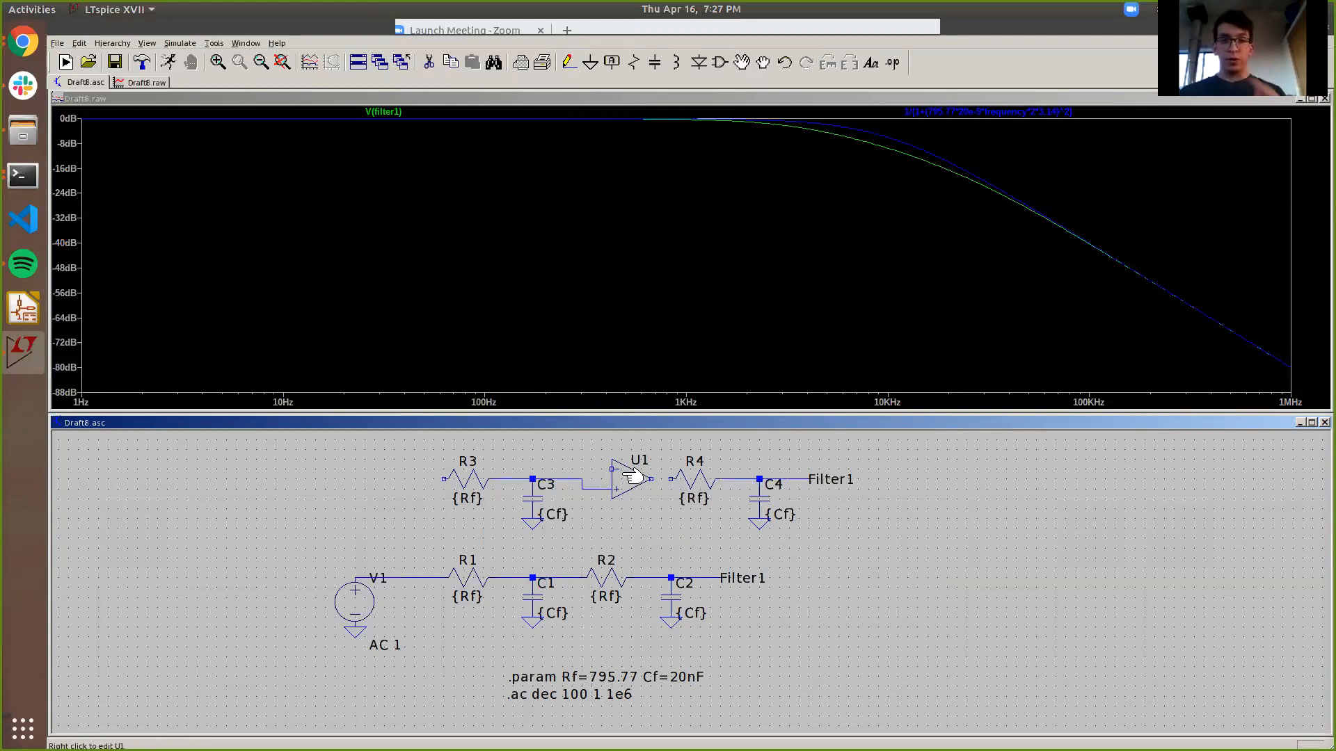
Step: Wire U1 as a unity-gain buffer, looping its inverting input over the op-amp to its output and joining that output to R4
{"action": "left_click", "coordinate": [571, 62]}
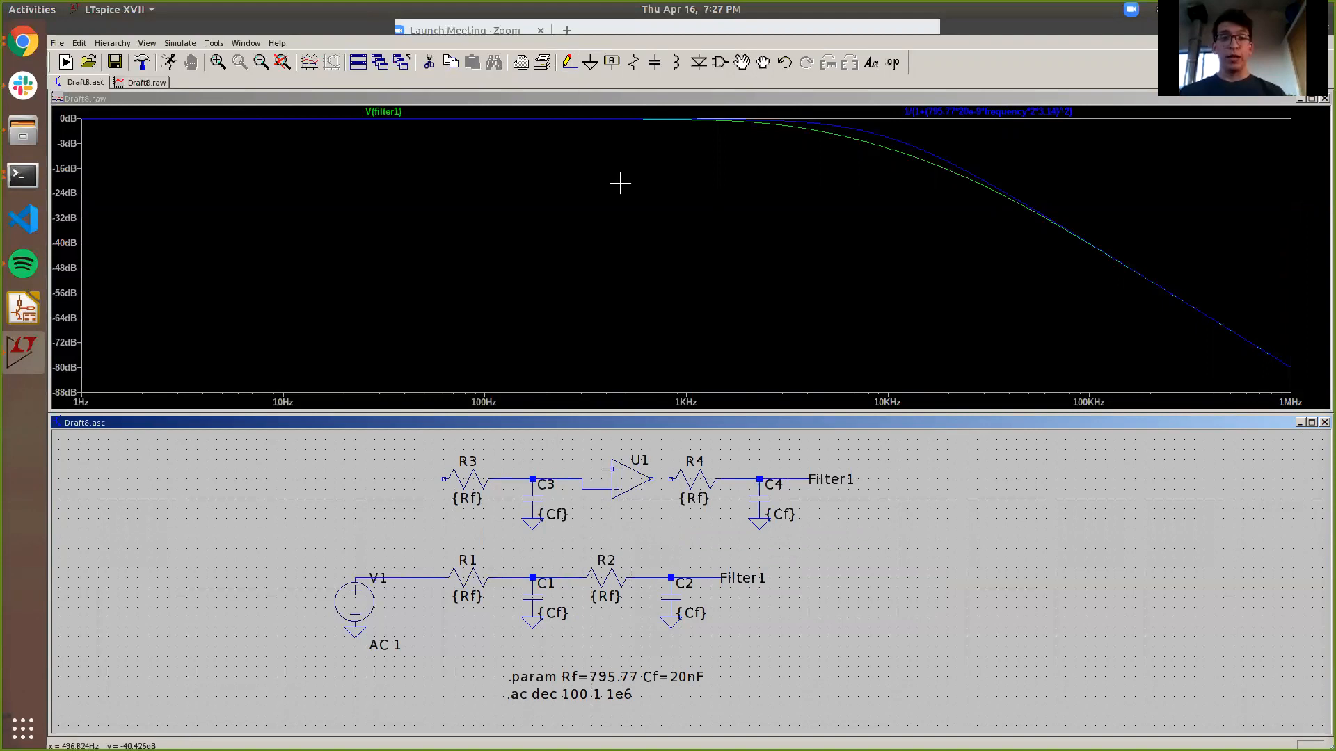
{"action": "left_click", "coordinate": [602, 469]}
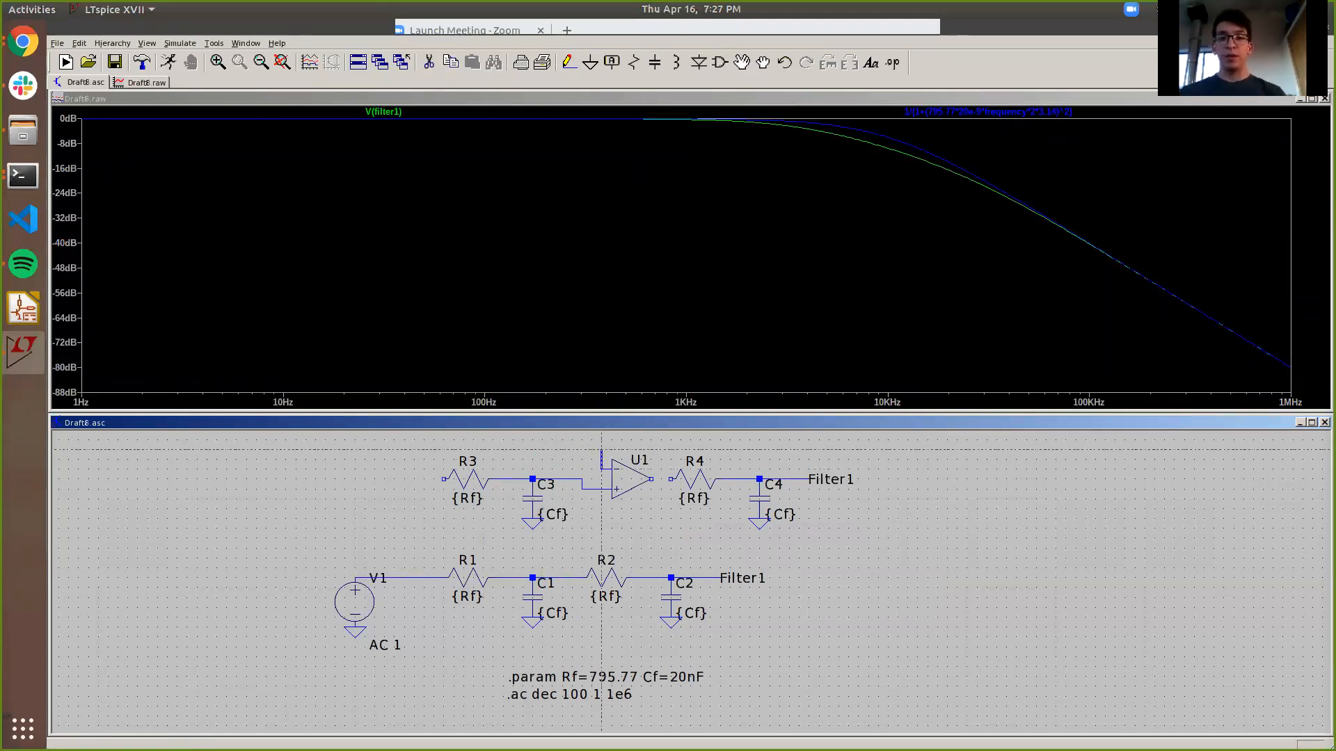
{"action": "left_click", "coordinate": [601, 465]}
{"action": "left_click", "coordinate": [671, 504]}
{"action": "key", "text": "Escape"}
{"action": "left_click", "coordinate": [651, 505]}
{"action": "left_click", "coordinate": [671, 505]}
{"action": "key", "text": "Escape"}
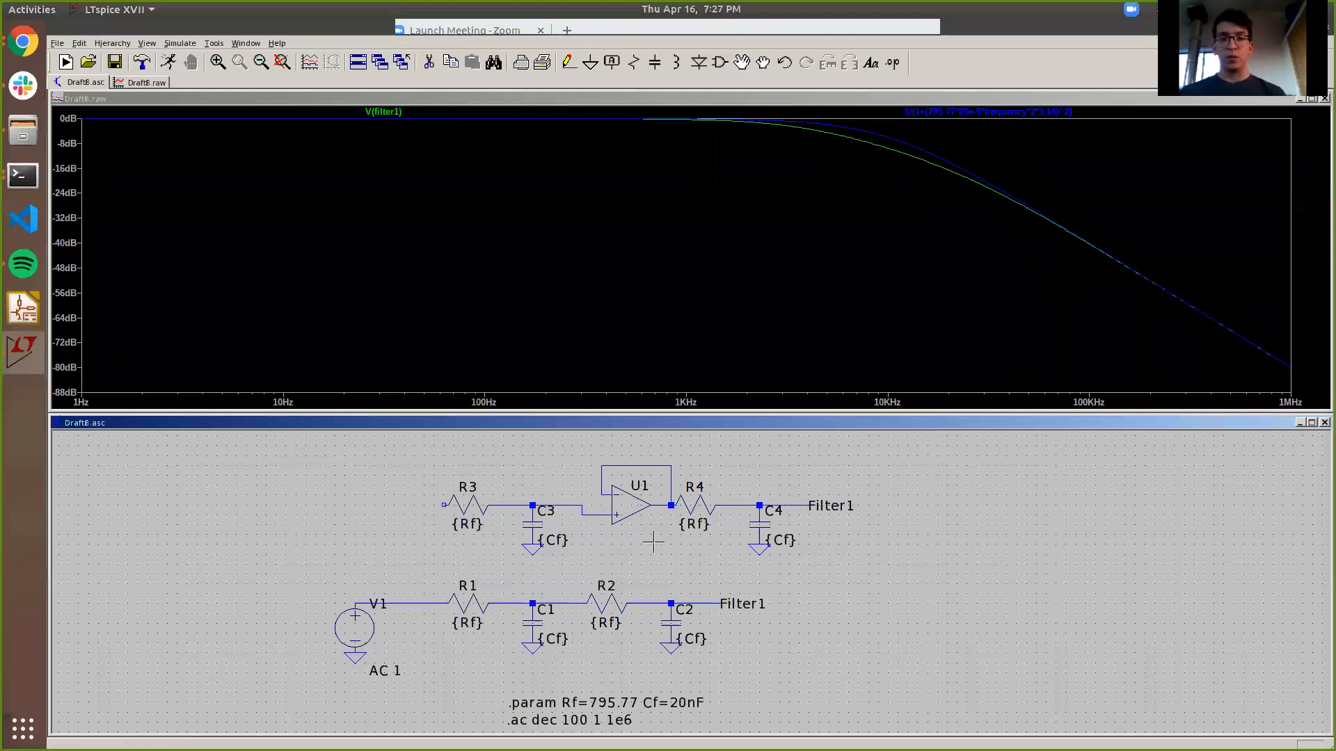
Step: Wire the buffered filter's input at R3 down to the net between V1 and R1
{"action": "left_click_drag", "start_coordinate": [651, 559], "coordinate": [639, 541]}
{"action": "left_click", "coordinate": [563, 65]}
{"action": "left_click", "coordinate": [433, 487]}
{"action": "left_click", "coordinate": [402, 587]}
{"action": "key", "text": "Escape"}
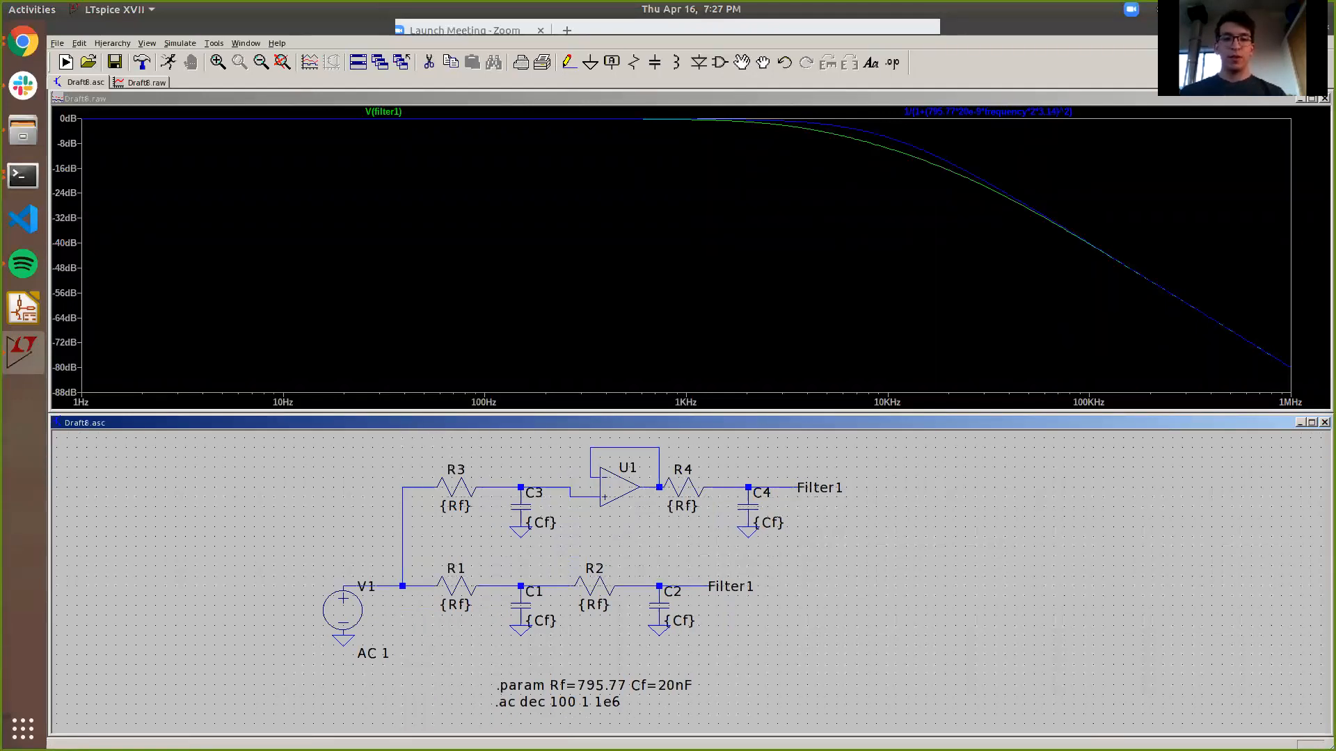
Step: Rename the buffered filter's output net label as Filter2
{"action": "right_click", "coordinate": [820, 489]}
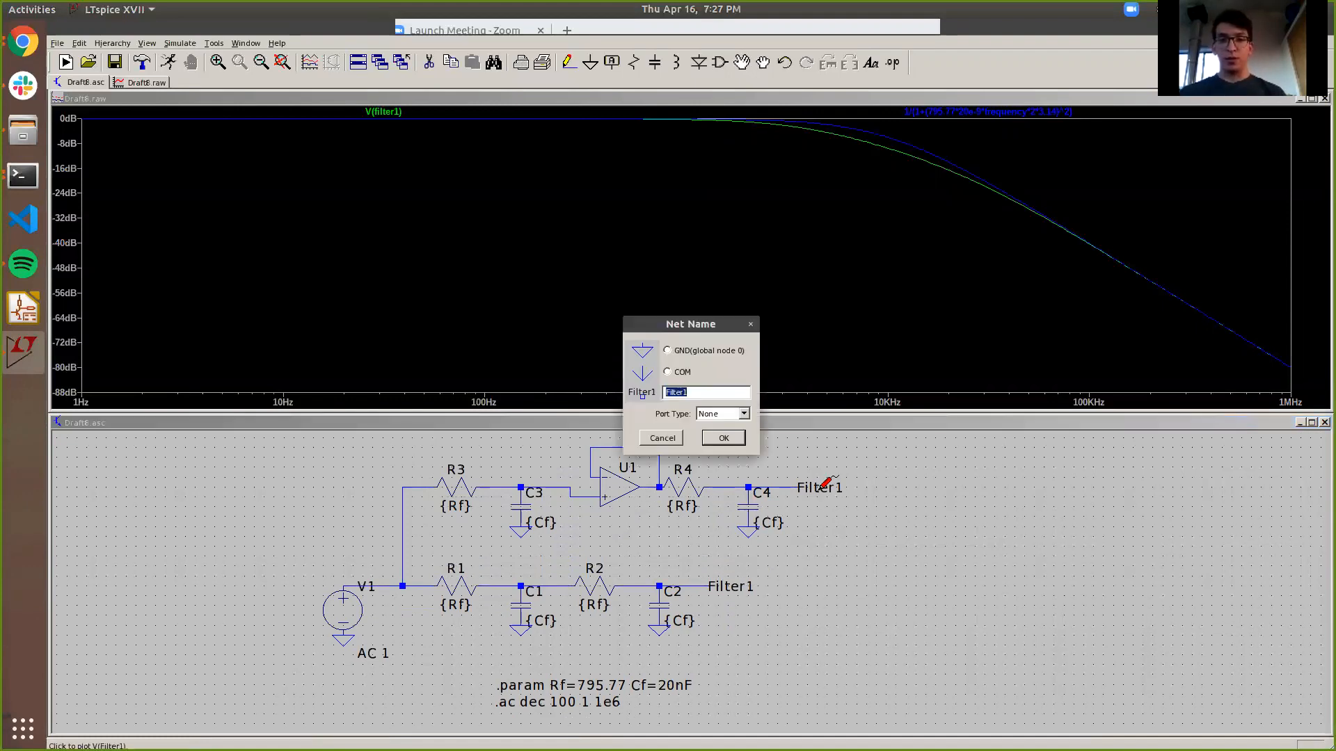
{"action": "key", "text": "Right"}
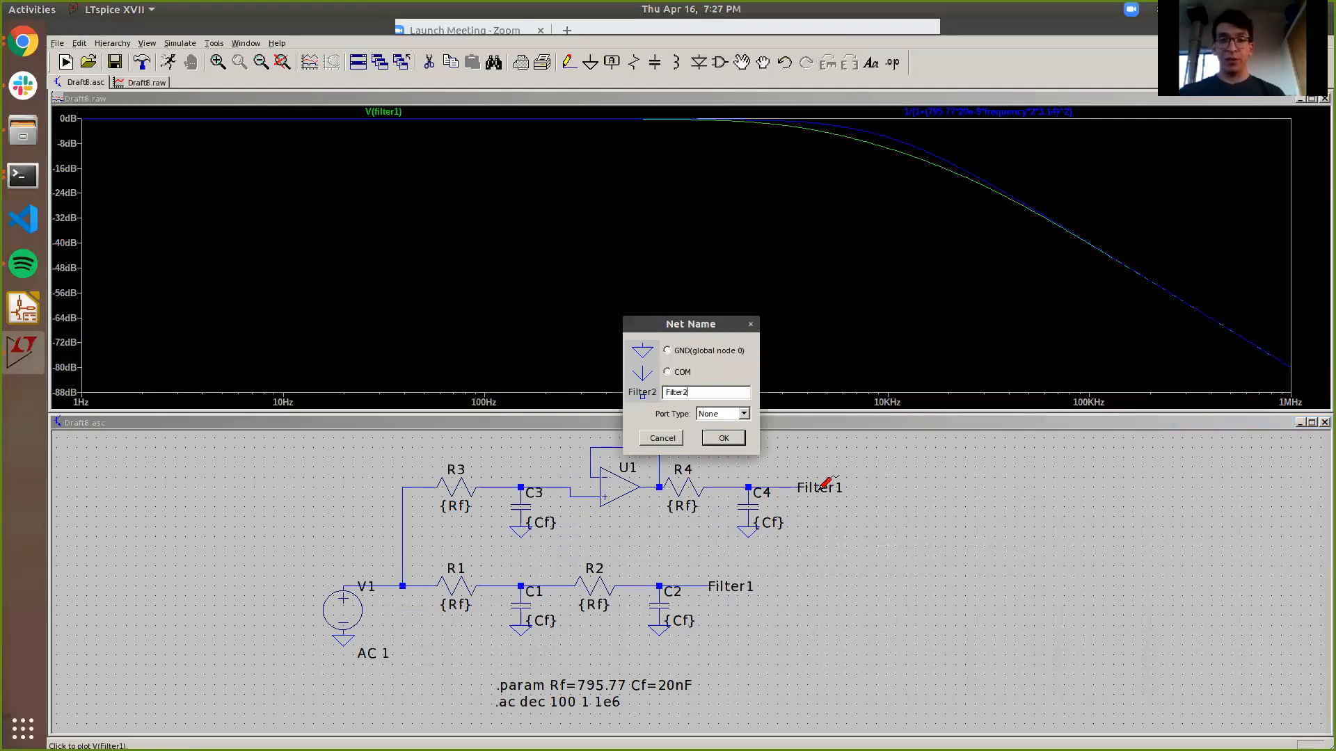
{"action": "key", "text": "Return"}
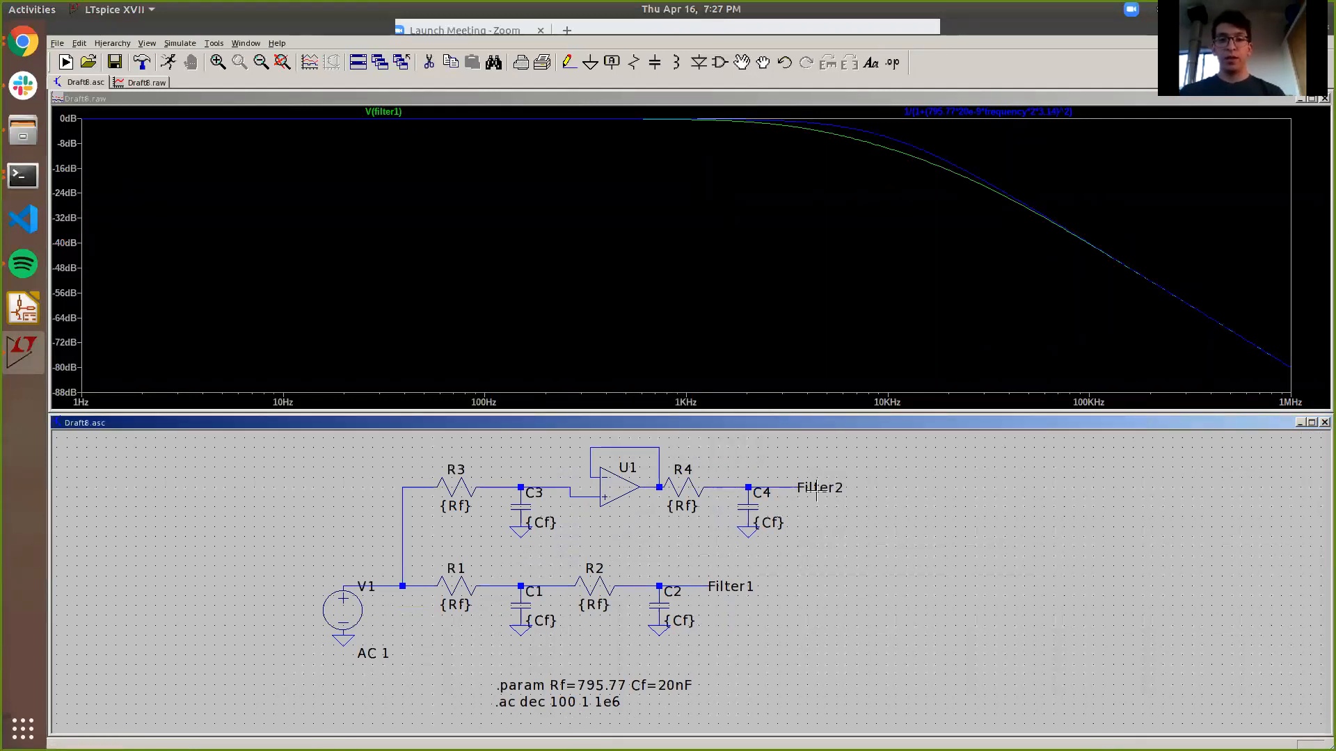
{"action": "left_click", "coordinate": [831, 540]}
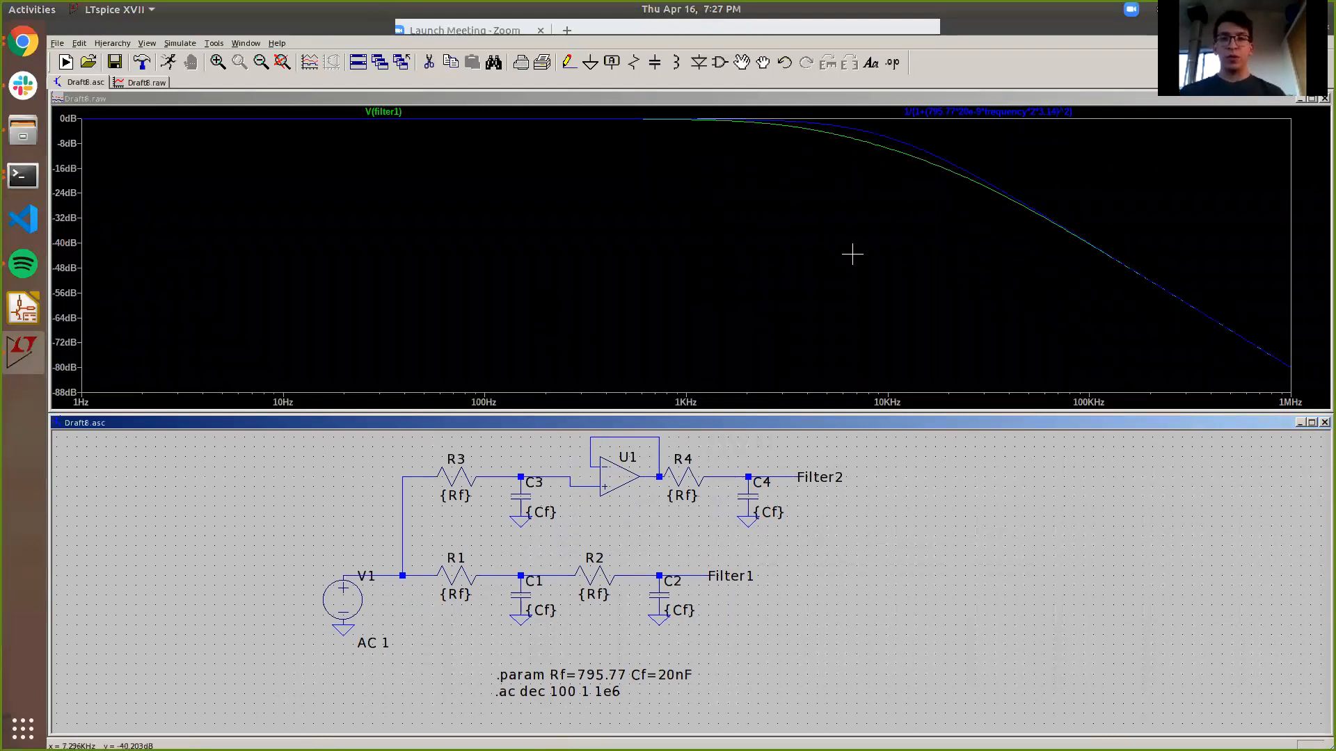
Step: Add the SPICE directive ".include opamp.sub" just above the .param line
{"action": "left_click", "coordinate": [895, 68]}
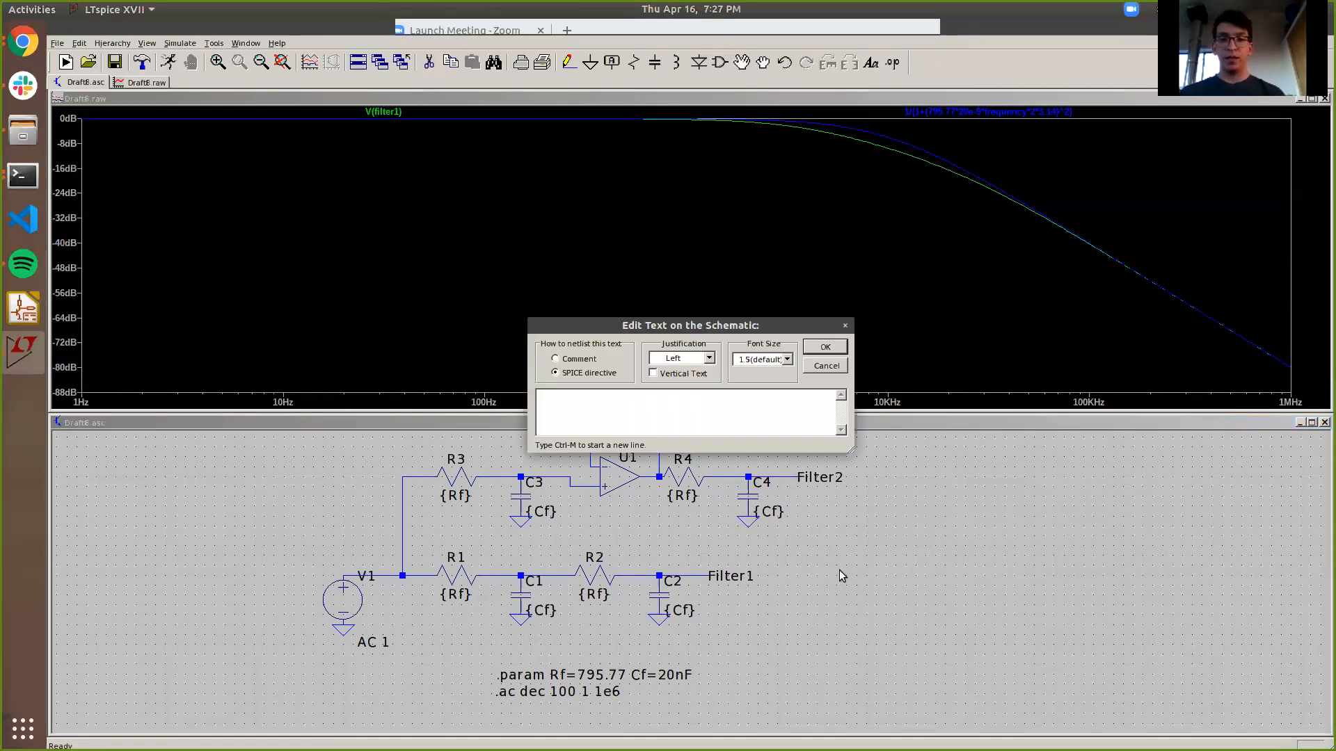
{"action": "type", "text": ".include "}
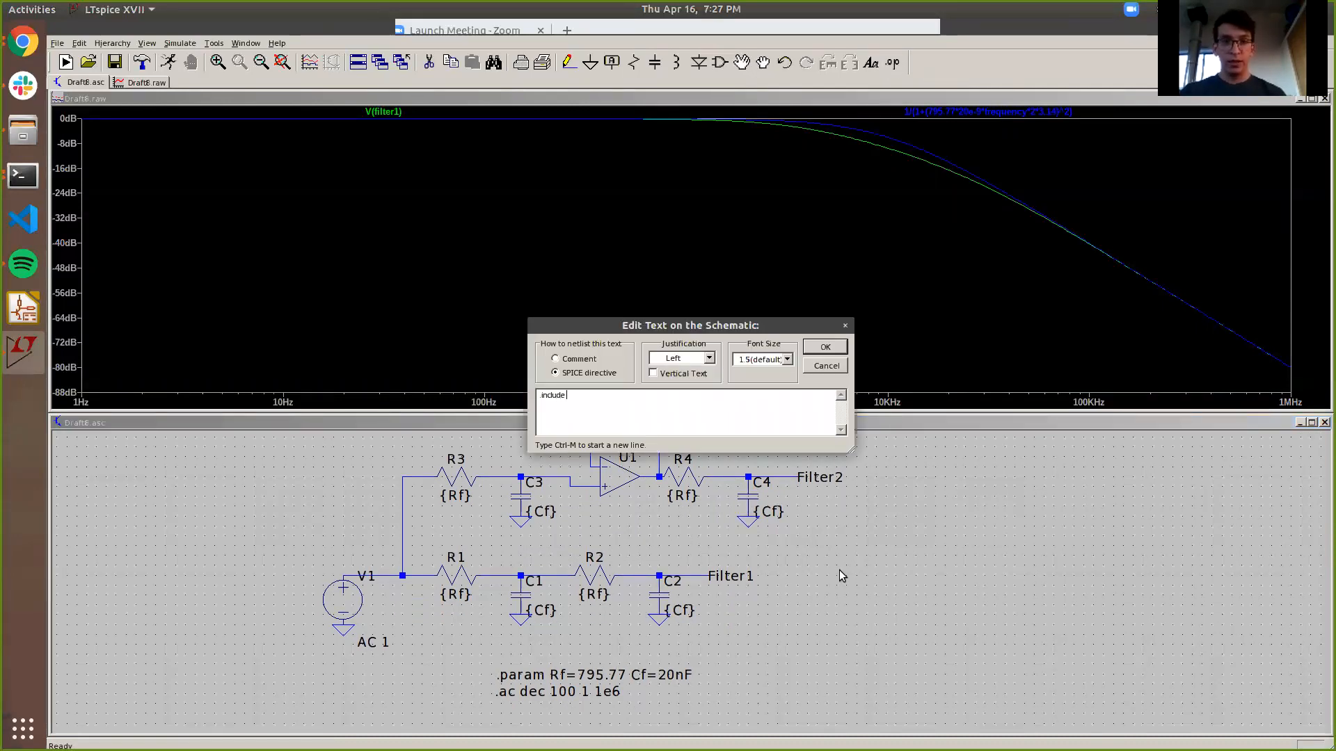
{"action": "type", "text": "opamp.sub"}
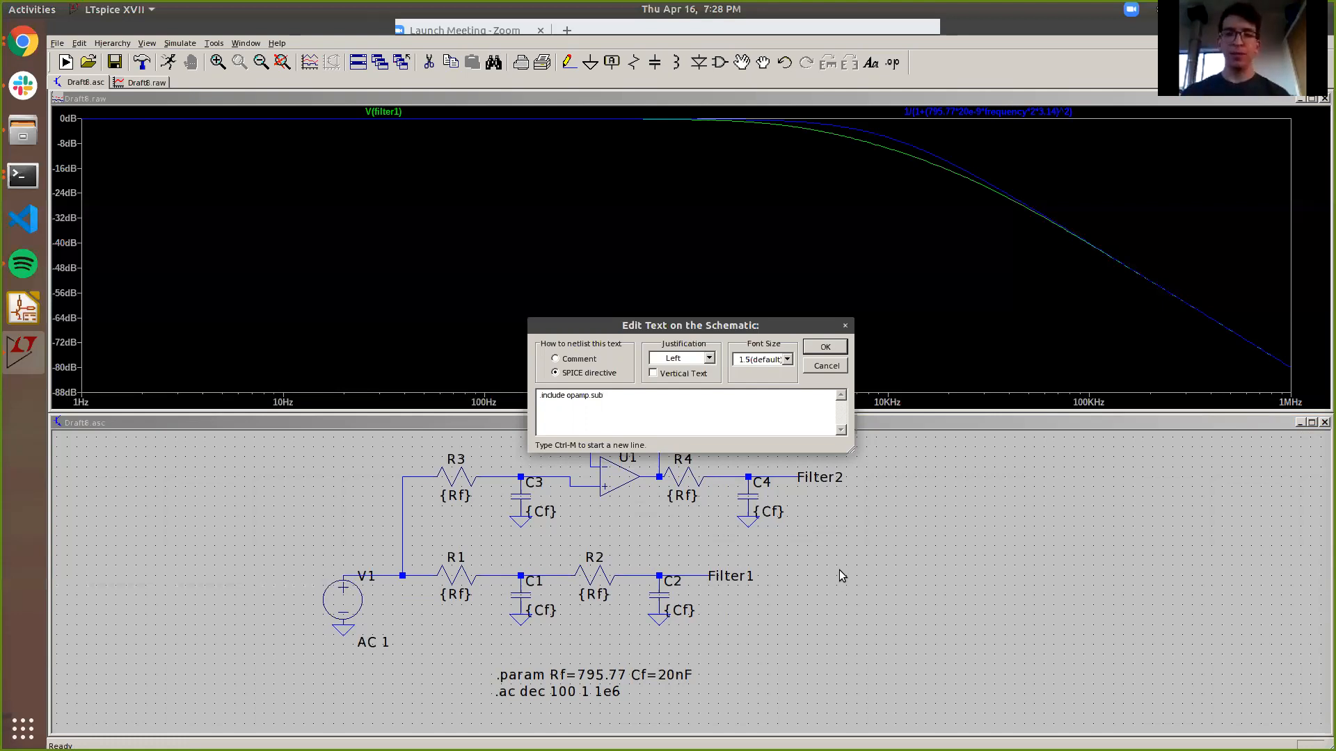
{"action": "key", "text": "Return"}
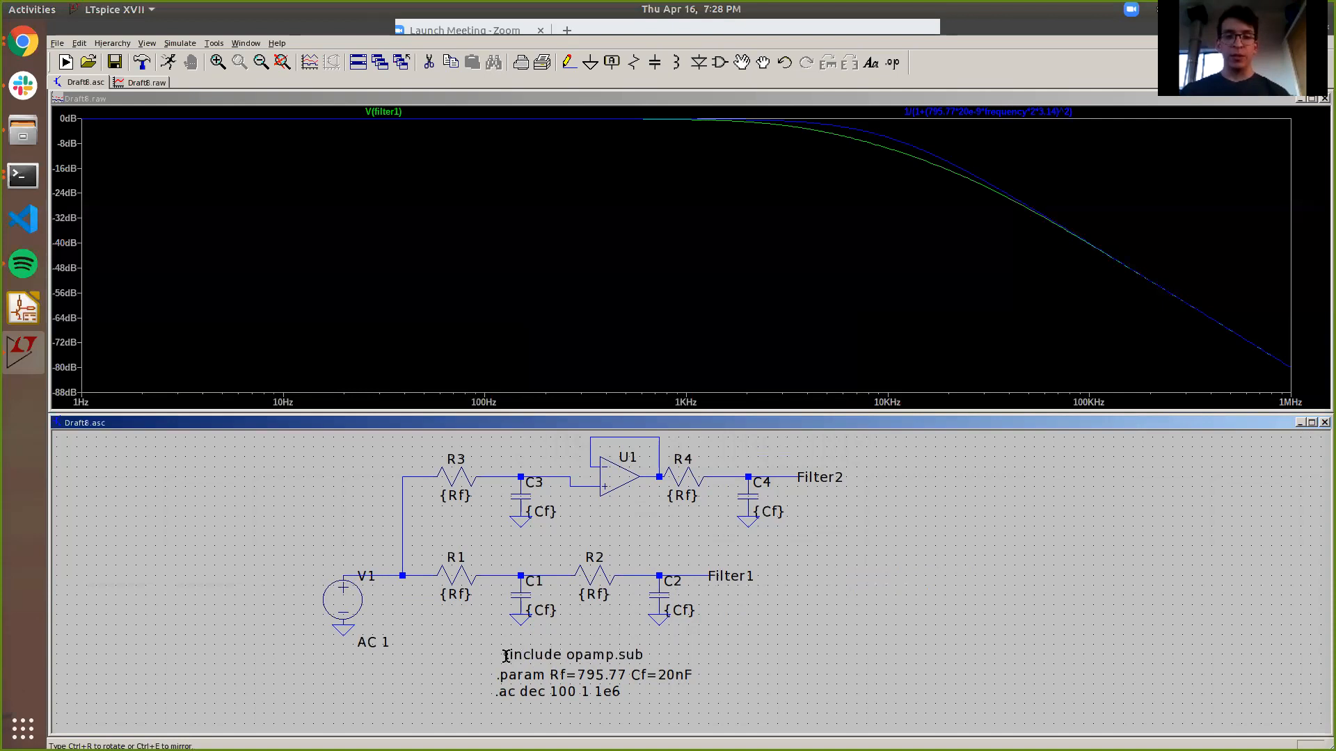
{"action": "left_click", "coordinate": [509, 648]}
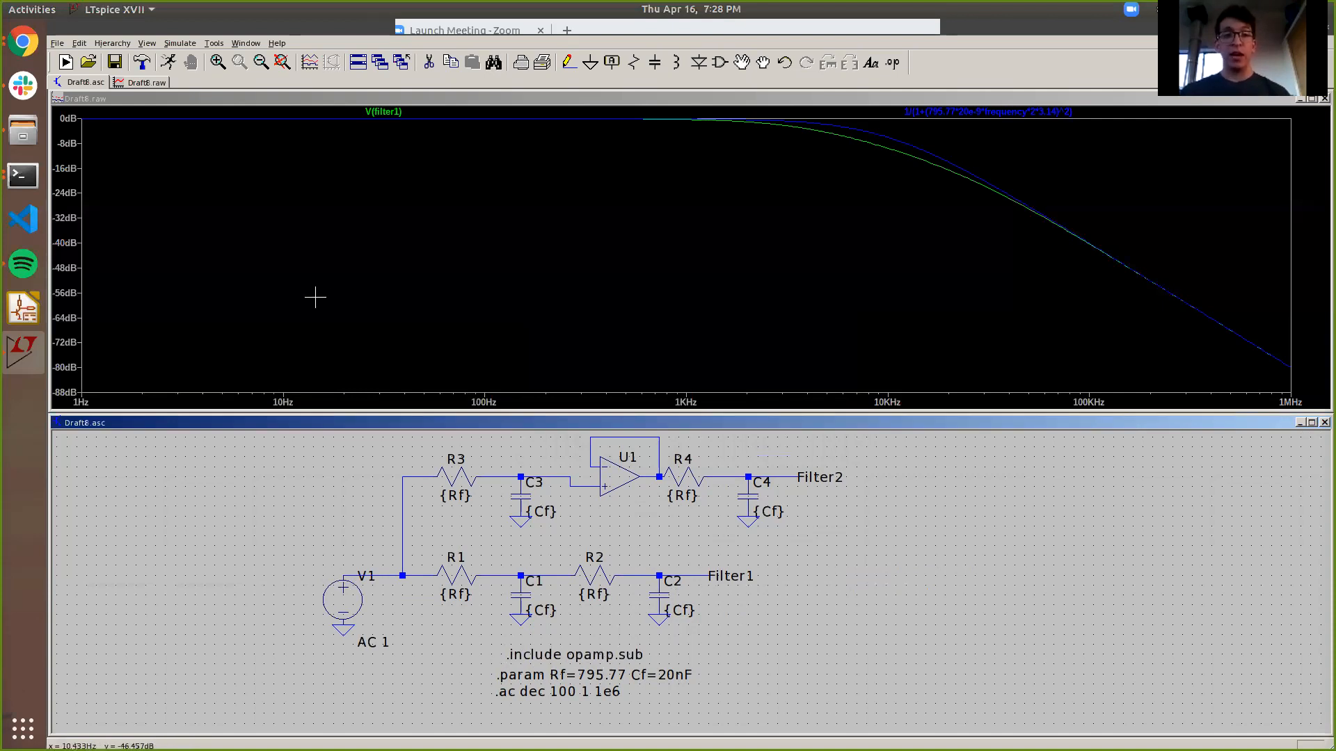
Step: Run the AC simulation and plot the voltage at the Filter2 net
{"action": "left_click", "coordinate": [165, 65]}
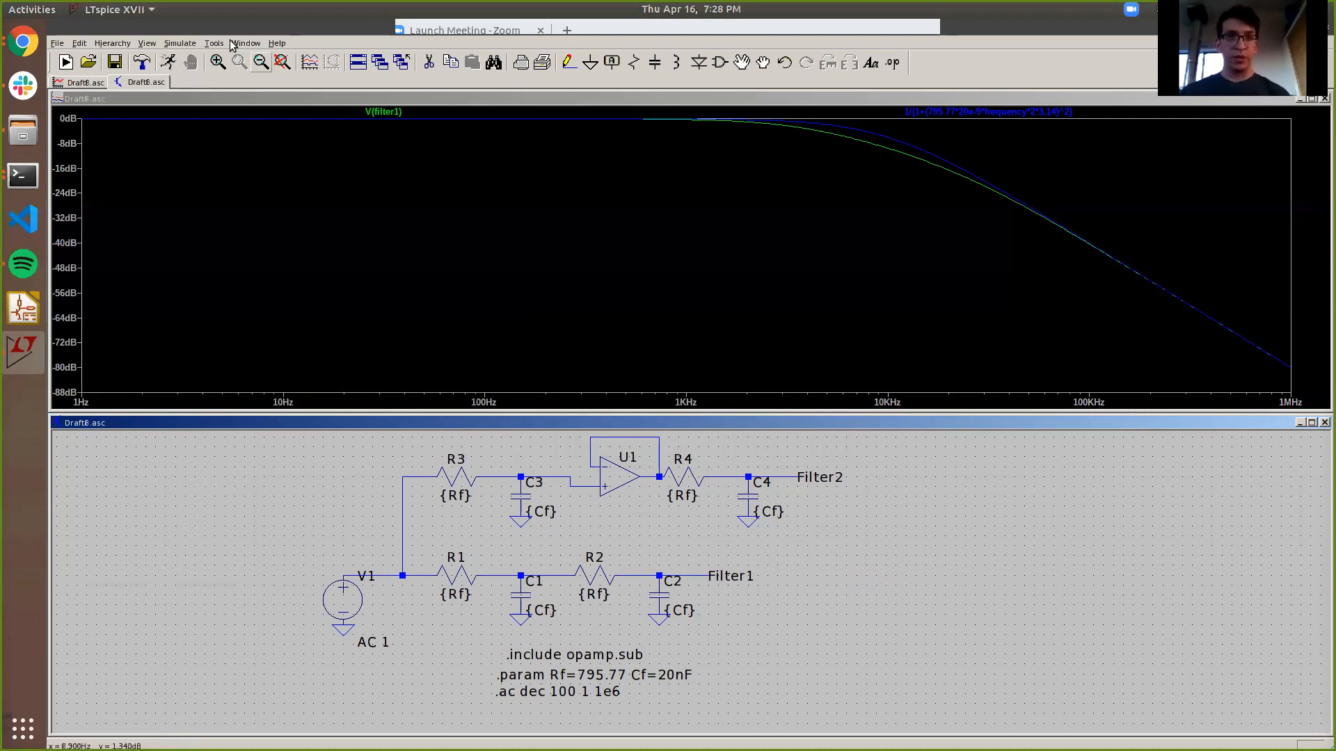
{"action": "left_click", "coordinate": [837, 478]}
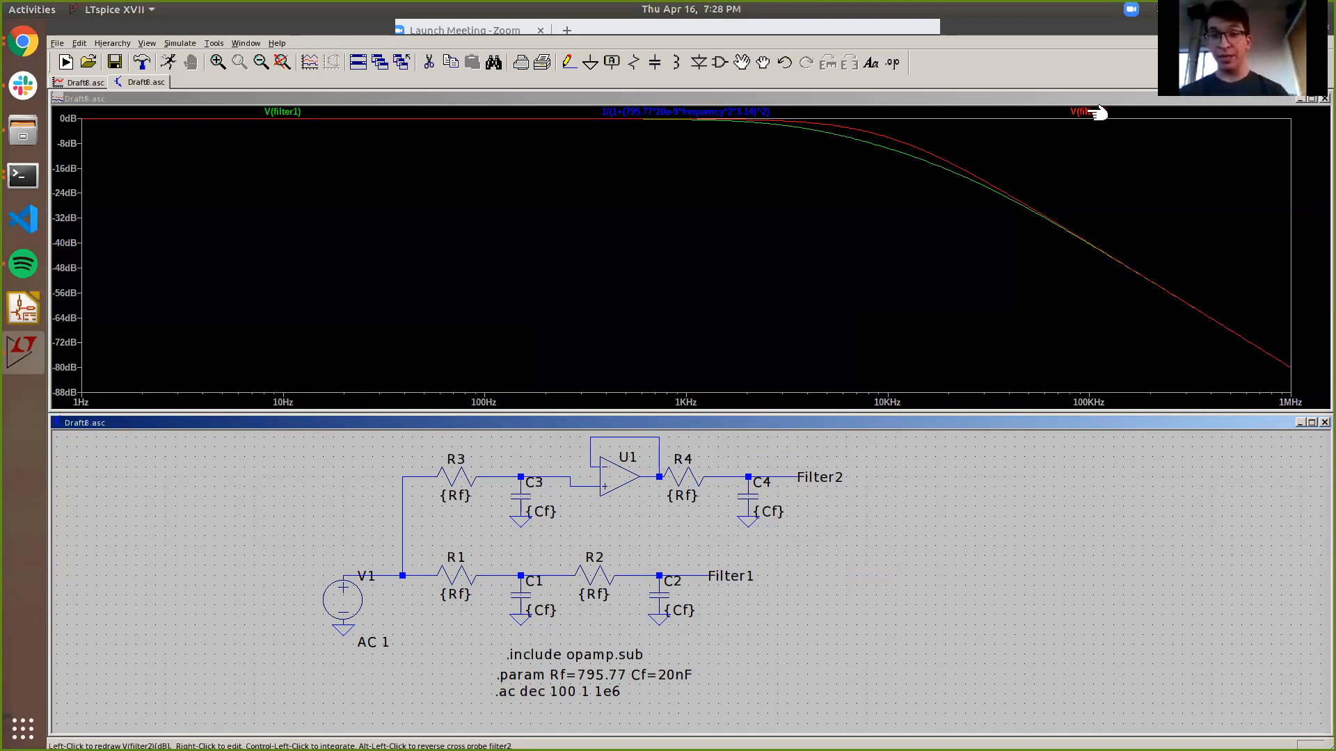
Step: Compare the ideal formula trace with V(filter2), read V(filter2) with a cursor at about 10.1 kHz, and close the readout
{"action": "left_click", "coordinate": [734, 111]}
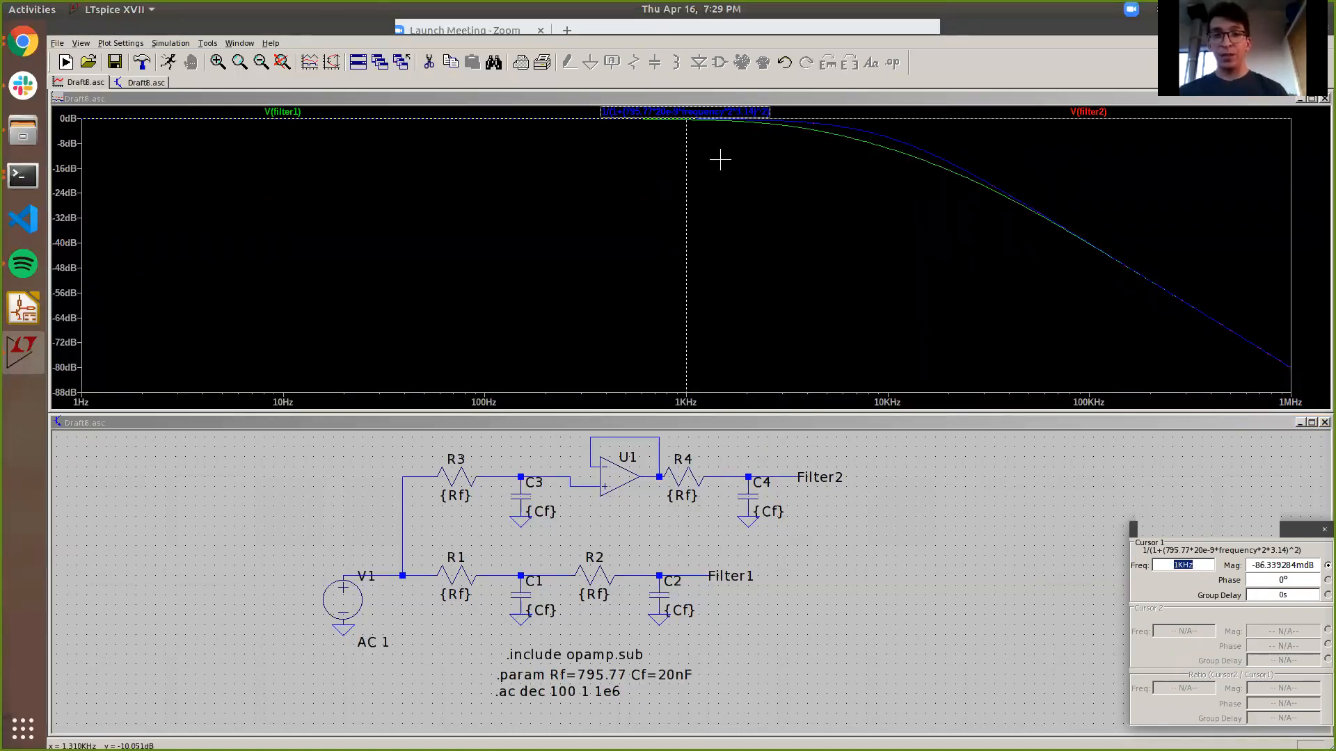
{"action": "left_click", "coordinate": [1108, 115]}
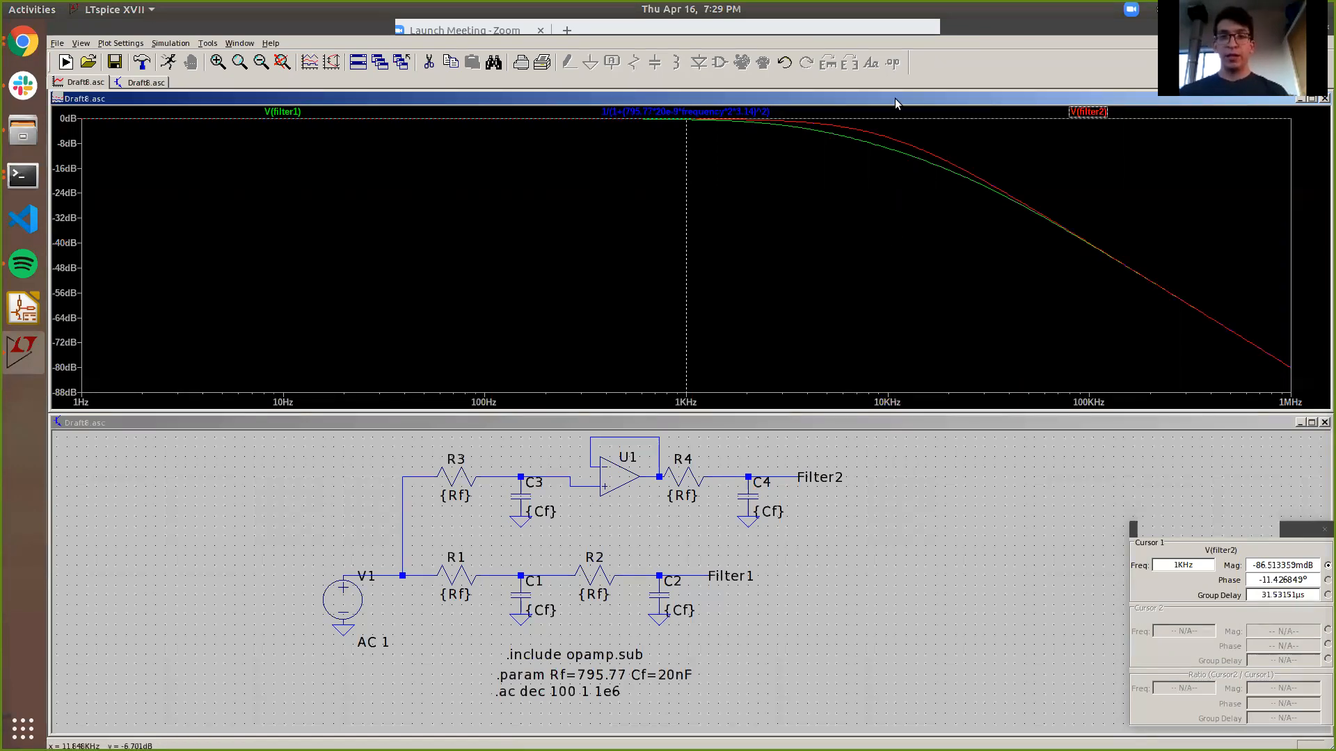
{"action": "left_click_drag", "start_coordinate": [686, 271], "coordinate": [888, 314]}
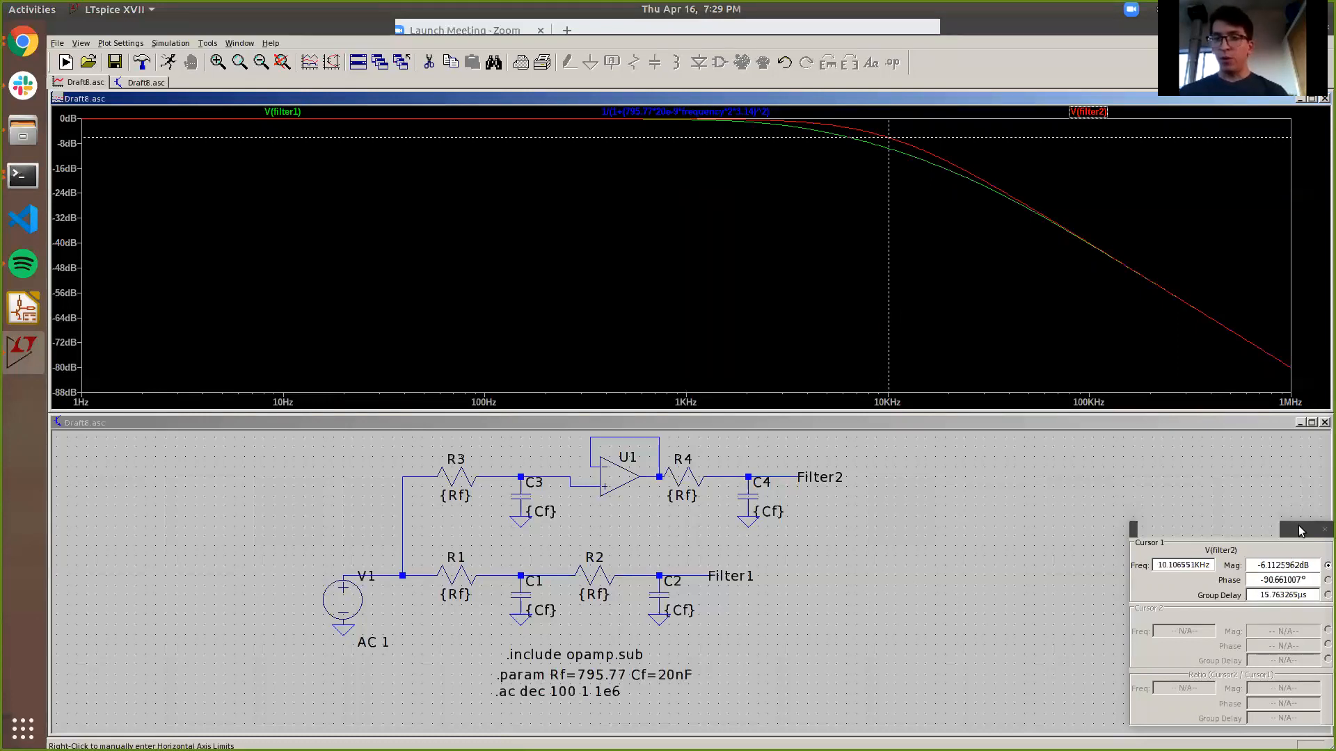
{"action": "left_click_drag", "start_coordinate": [1298, 527], "coordinate": [975, 473]}
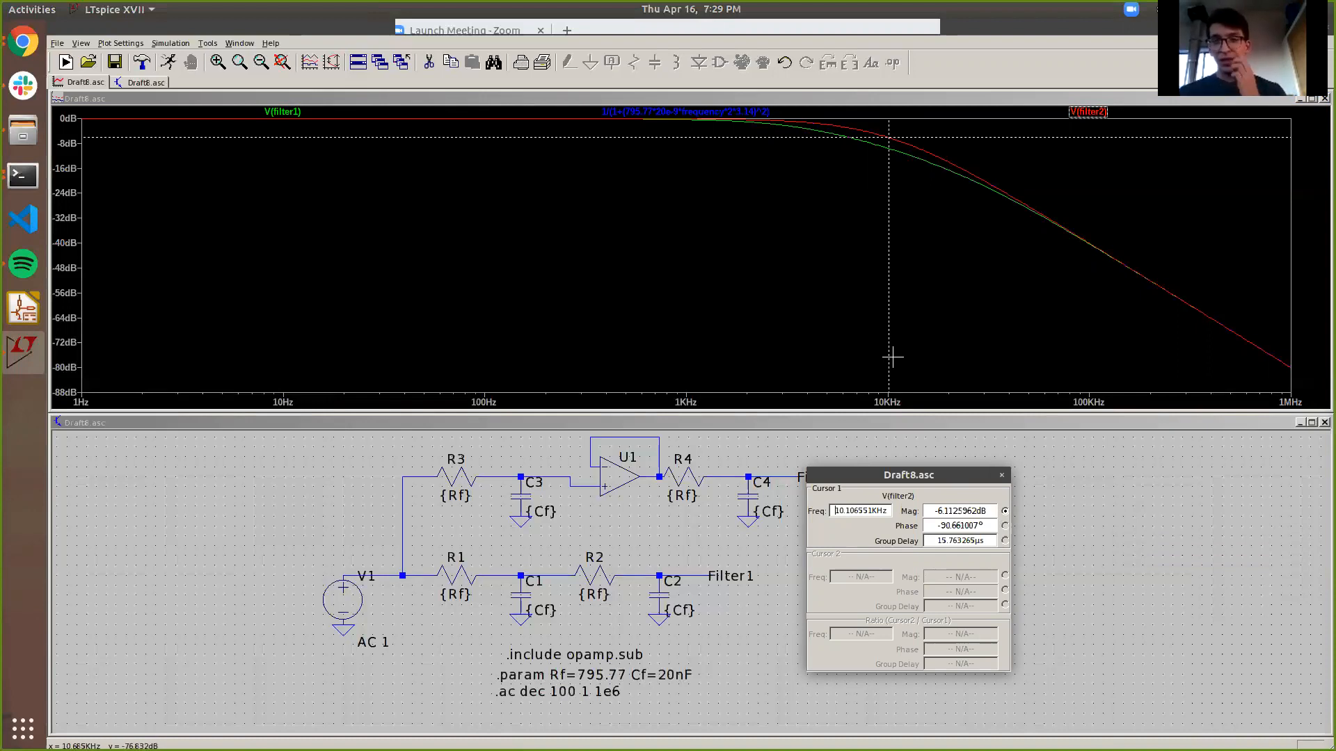
{"action": "left_click", "coordinate": [1004, 478]}
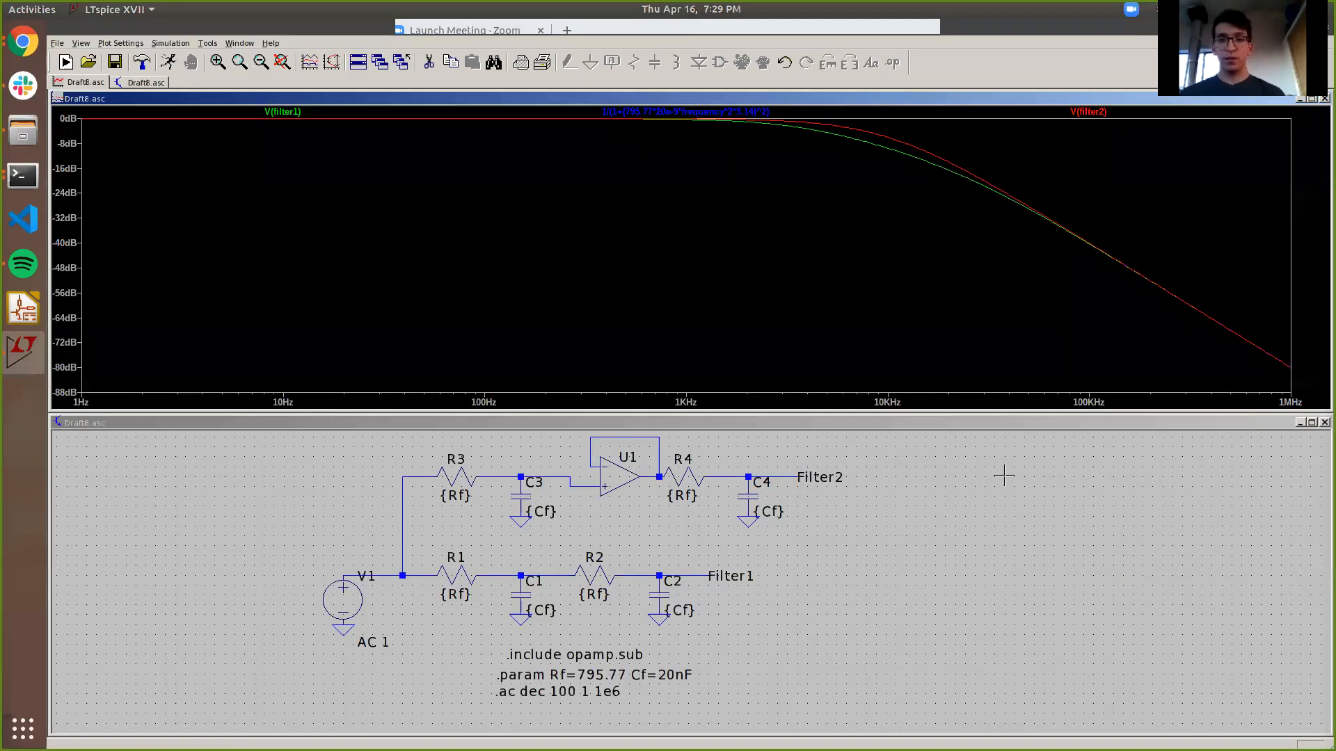
Step: Attach a cursor to the V(filter2) trace and move it to about 2.27 kHz
{"action": "scroll", "coordinate": [910, 528], "scroll_direction": "down", "scroll_amount": 1}
{"action": "left_click_drag", "start_coordinate": [916, 524], "coordinate": [875, 525]}
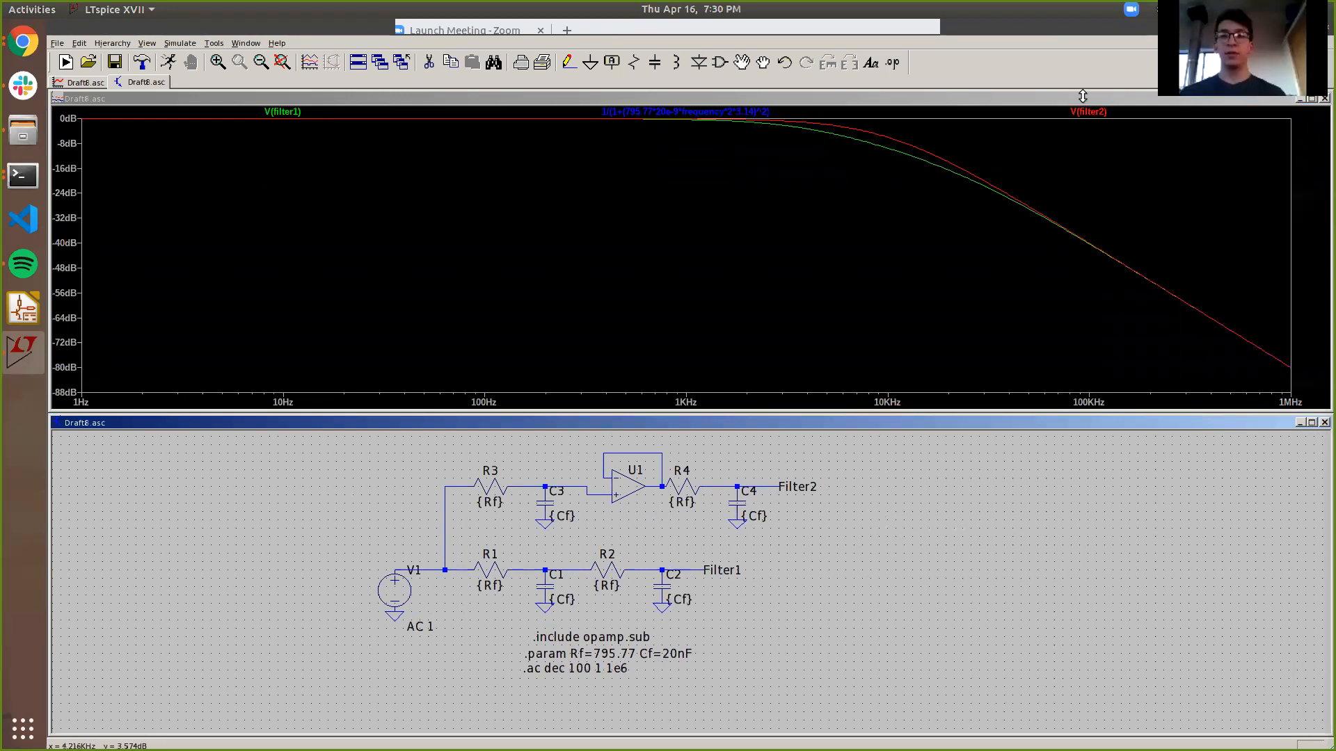
{"action": "left_click", "coordinate": [1106, 112]}
{"action": "left_click", "coordinate": [1107, 111]}
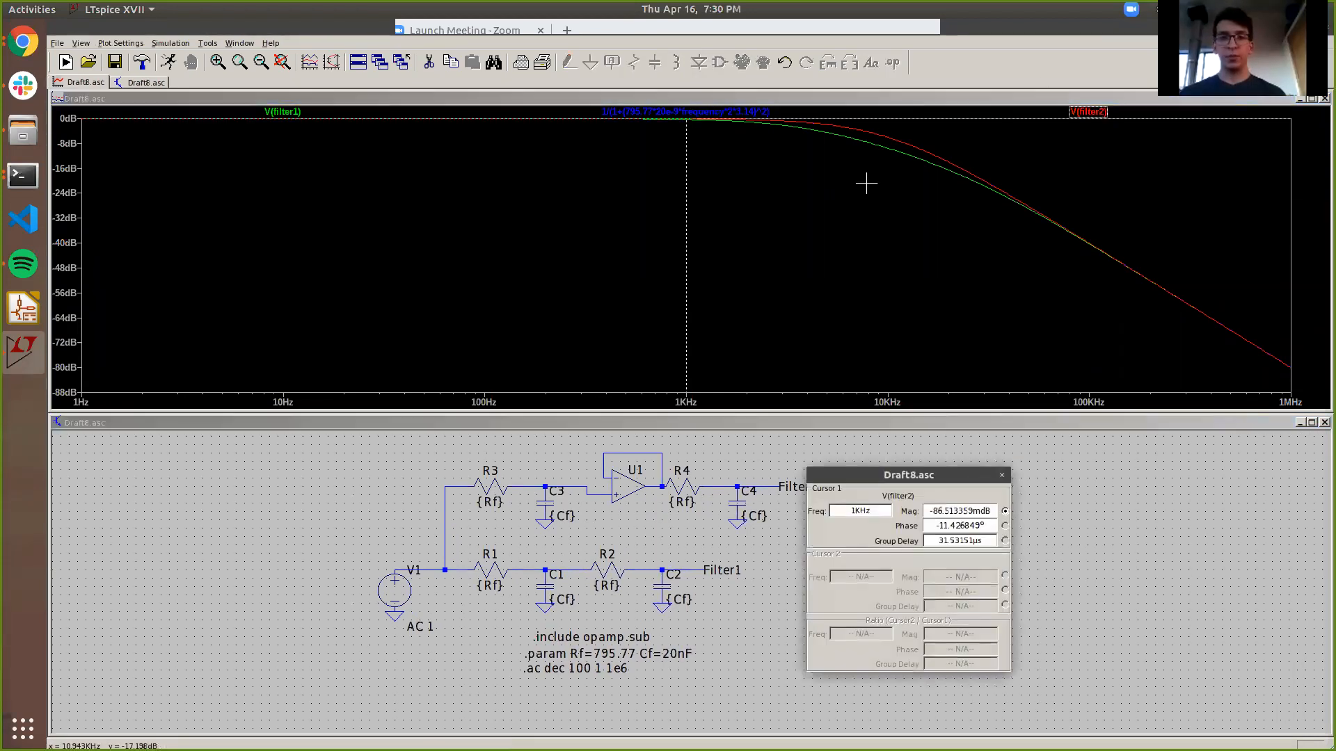
{"action": "left_click_drag", "start_coordinate": [686, 272], "coordinate": [758, 271]}
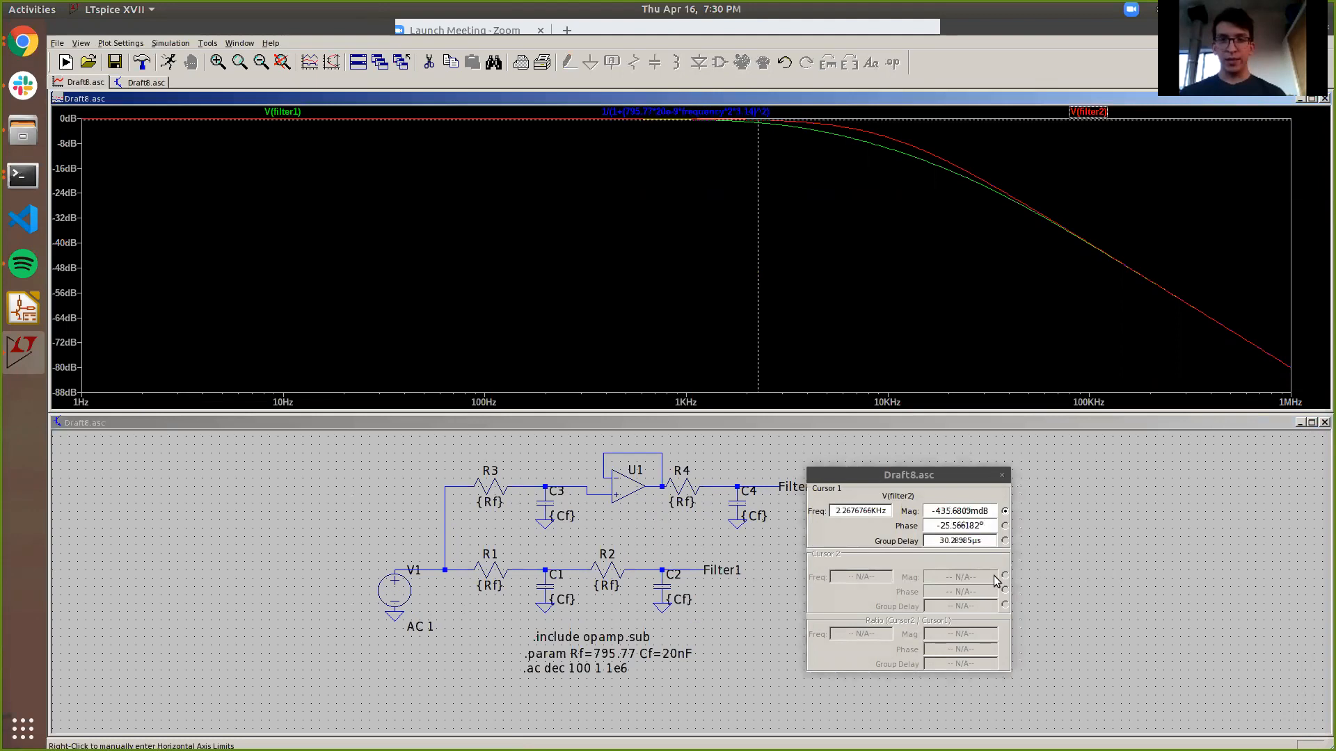
Step: Try to edit the cursor's frequency and magnitude values in the readout, and close the readout
{"action": "left_click", "coordinate": [878, 511]}
{"action": "double_click", "coordinate": [878, 511]}
{"action": "key", "text": "Home"}
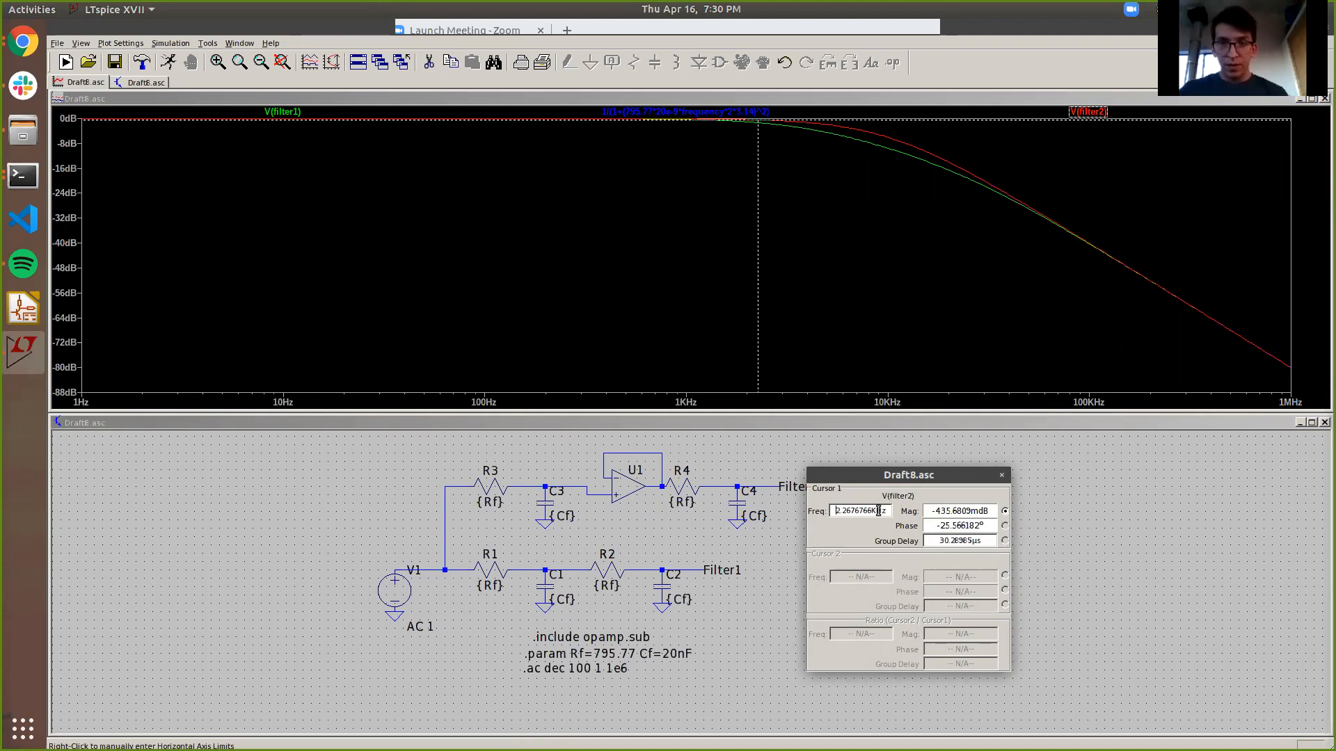
{"action": "double_click", "coordinate": [879, 511]}
{"action": "key", "text": "BackSpace"}
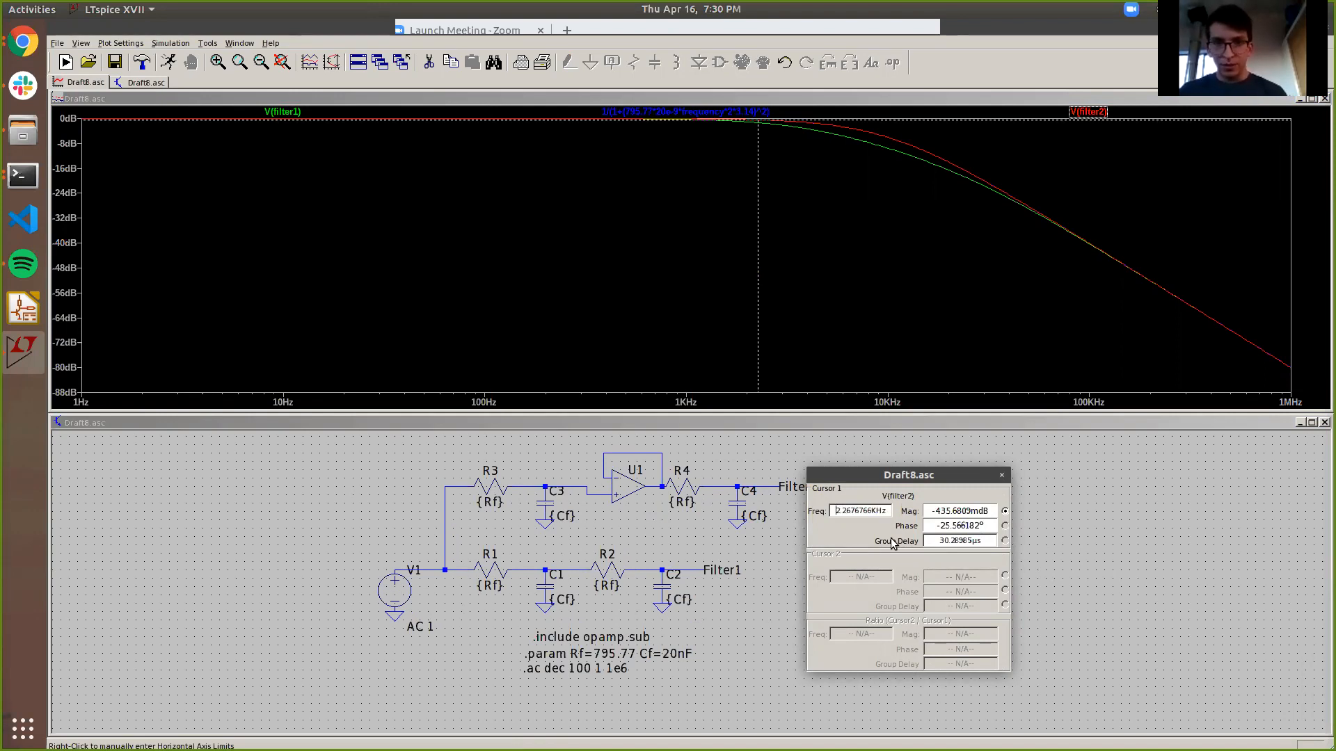
{"action": "double_click", "coordinate": [963, 510]}
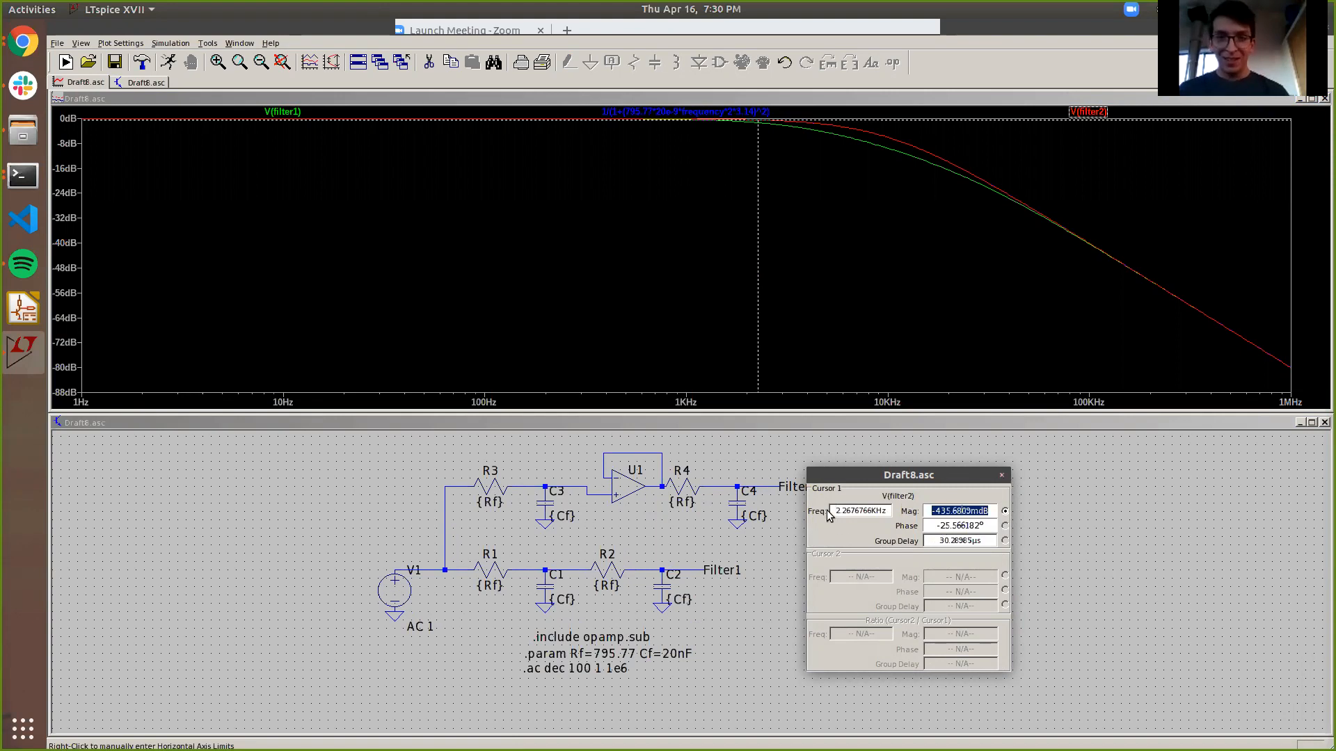
{"action": "double_click", "coordinate": [867, 511]}
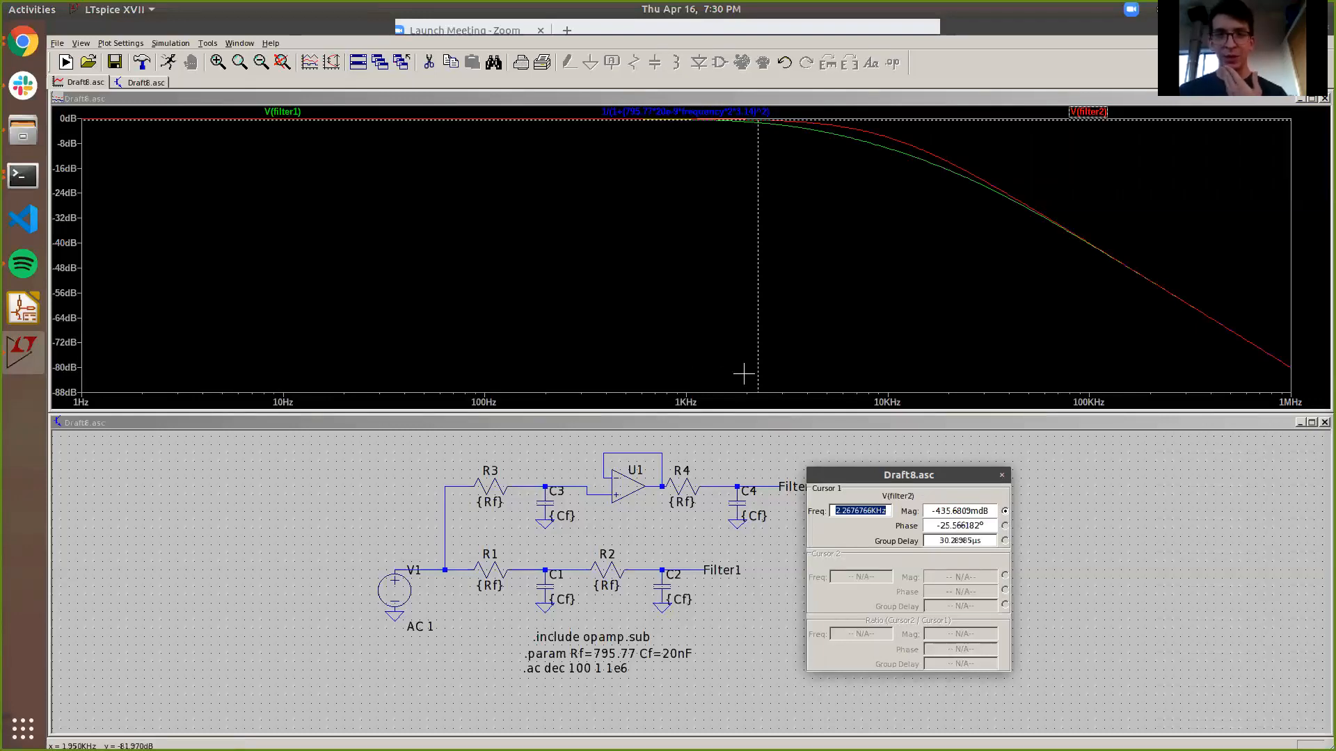
{"action": "left_click", "coordinate": [1001, 476]}
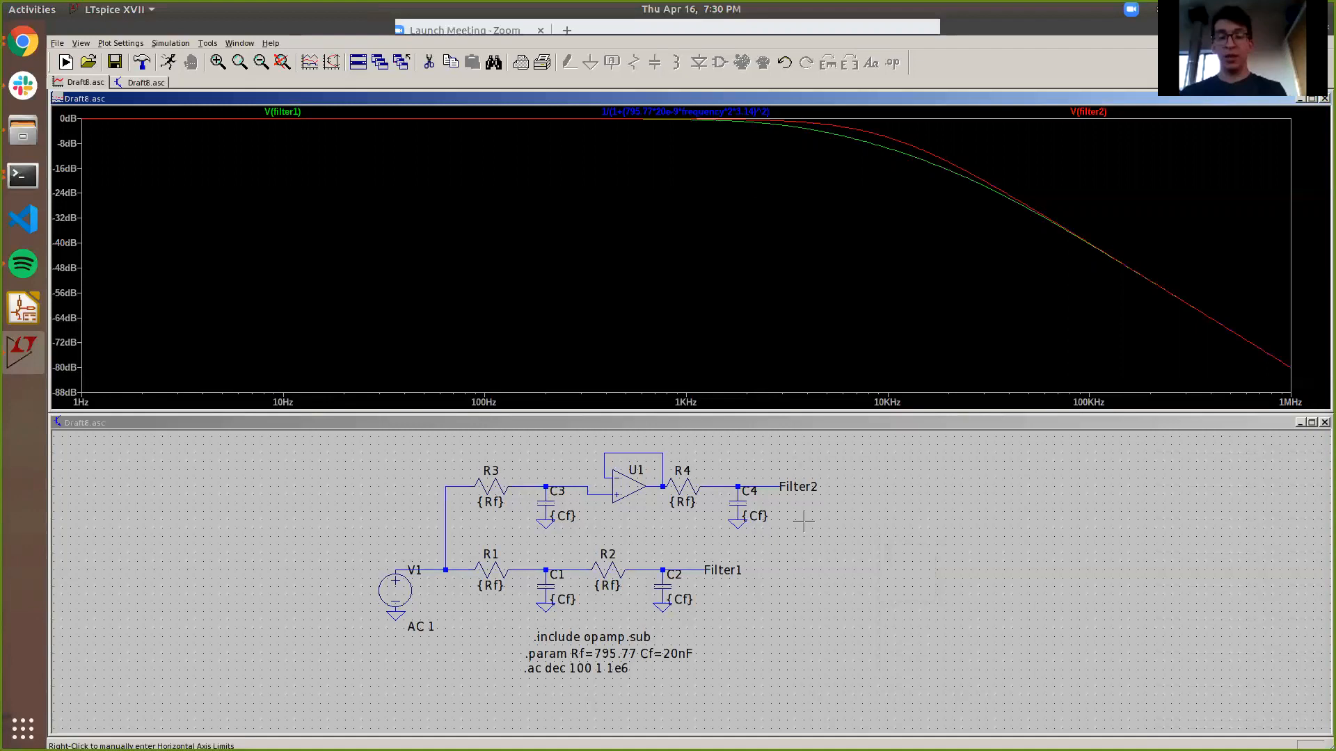
Step: Delete the vertical wire joining V1 to the buffered filter's input at R3, and undo the deletion
{"action": "left_click", "coordinate": [841, 570]}
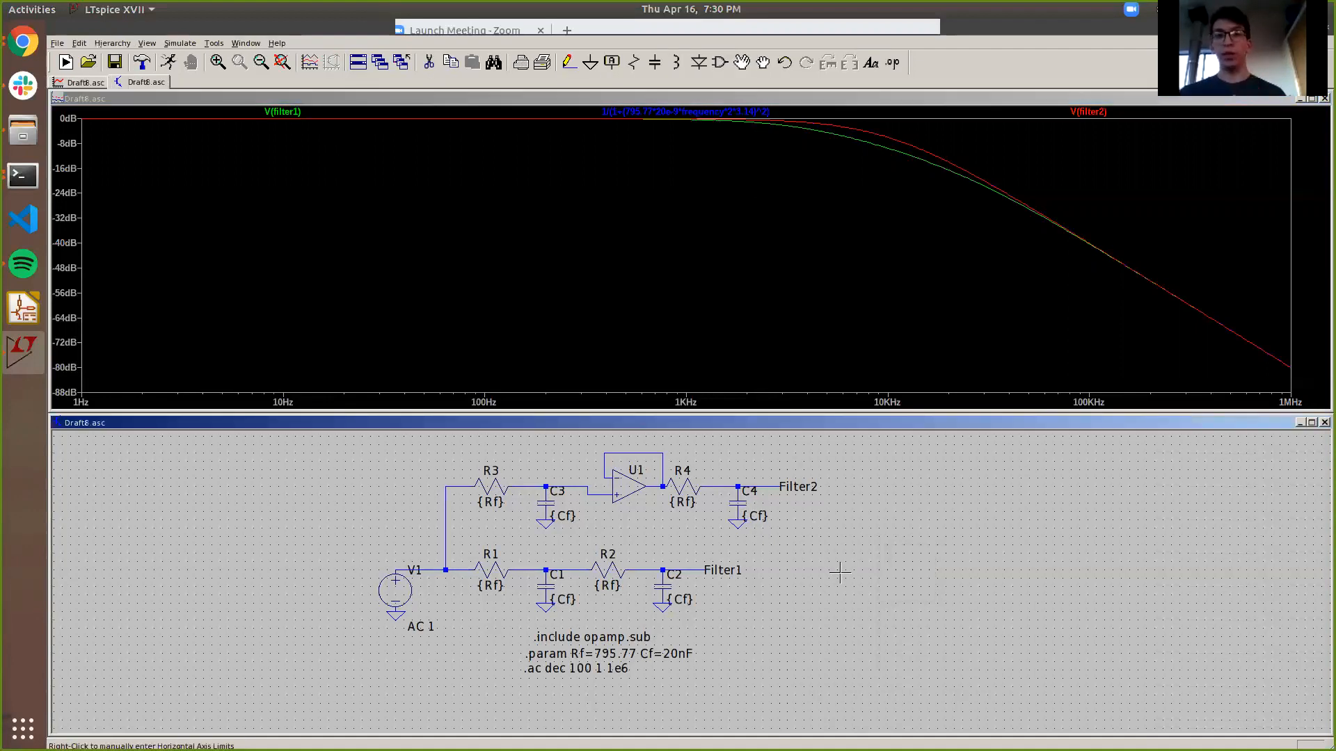
{"action": "left_click", "coordinate": [429, 62]}
{"action": "left_click", "coordinate": [445, 513]}
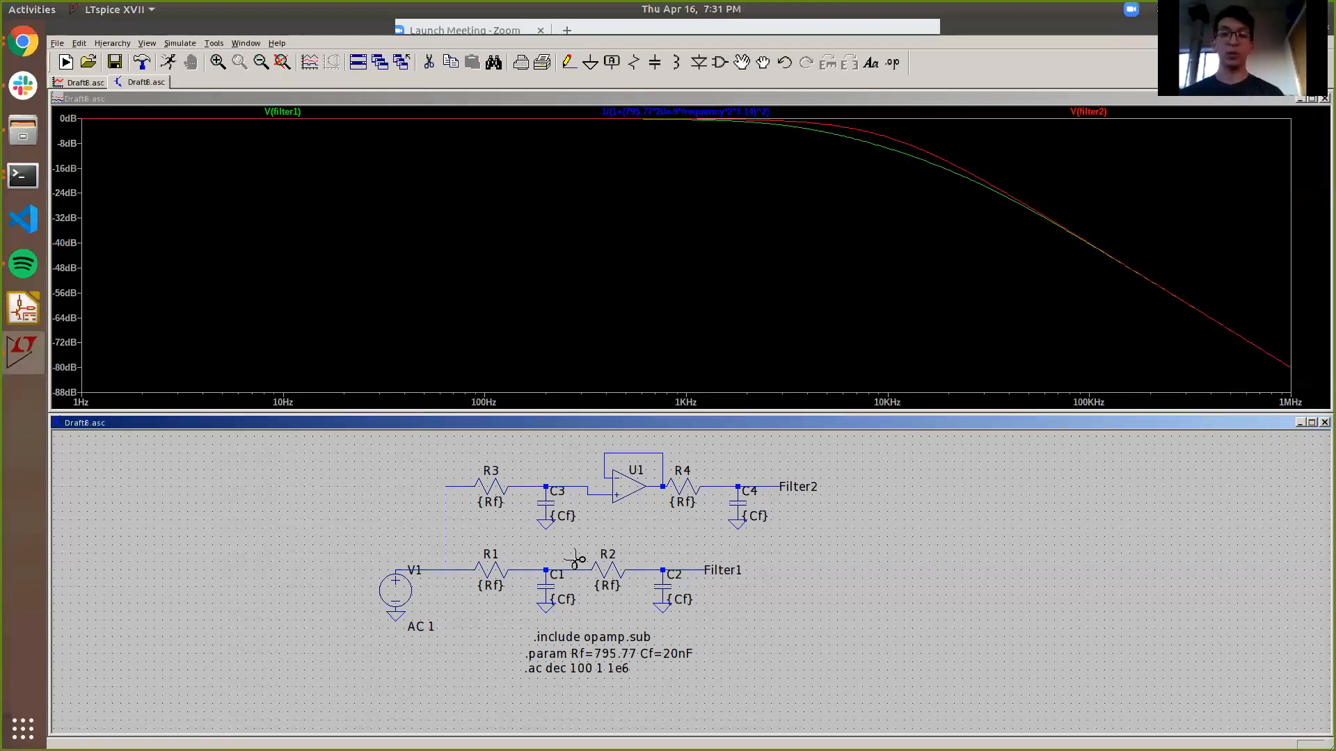
{"action": "left_click", "coordinate": [85, 44]}
{"action": "left_click", "coordinate": [97, 61]}
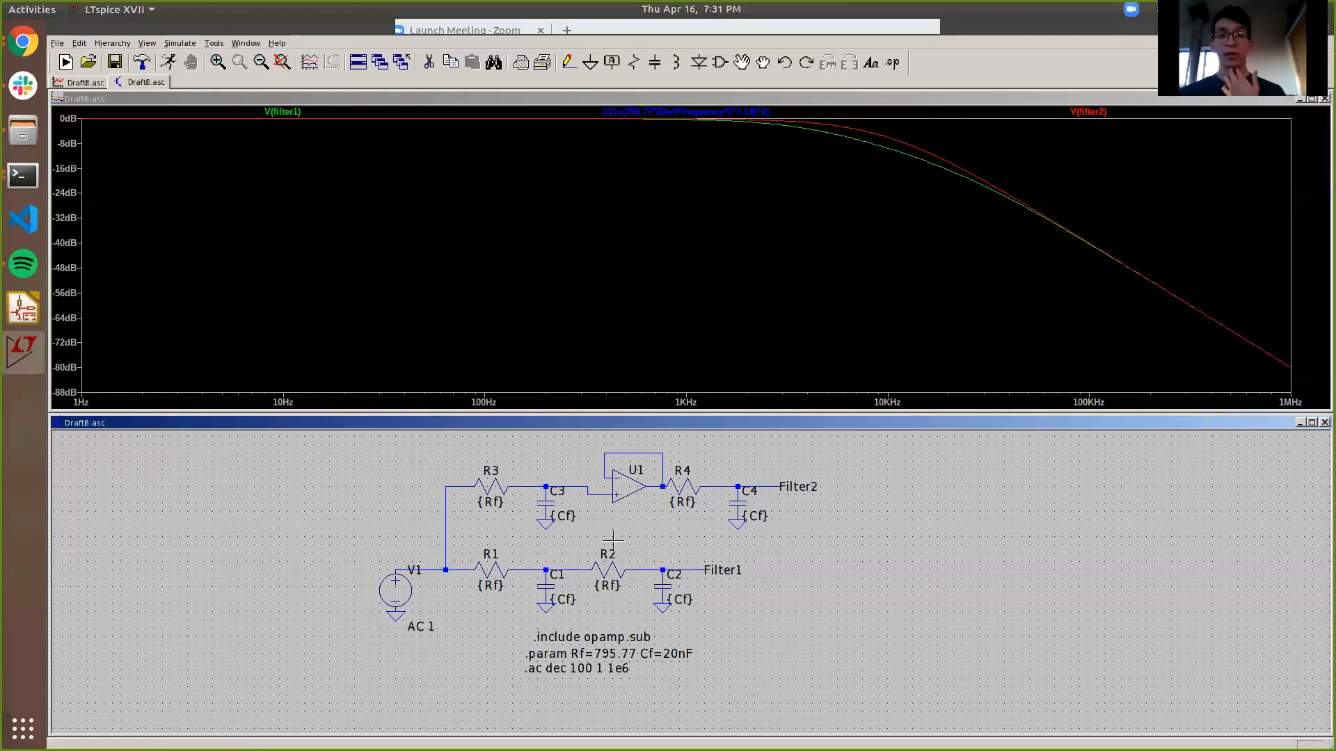
Step: Duplicate voltage source V1 beside R3 and delete the vertical wire linking the two filters' inputs
{"action": "key", "text": "F6"}
{"action": "left_click", "coordinate": [394, 599]}
{"action": "left_click", "coordinate": [379, 517]}
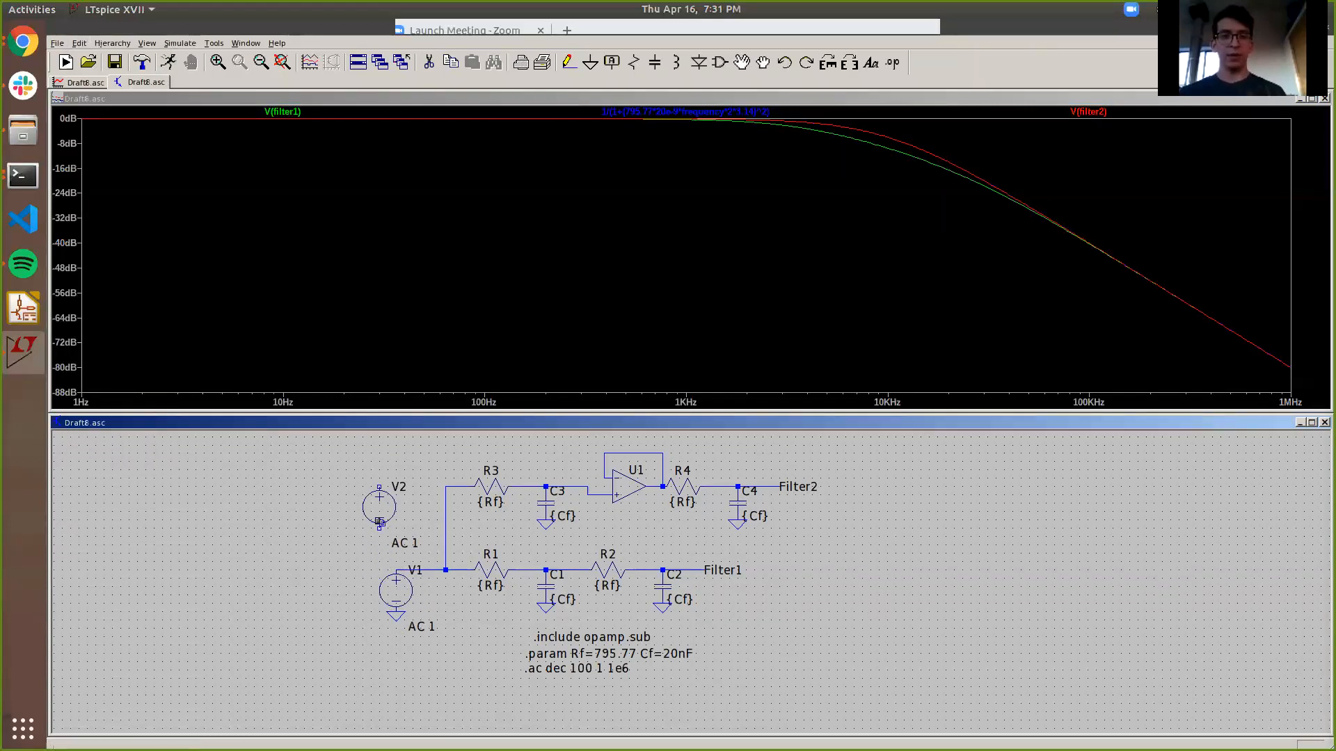
{"action": "key", "text": "F5"}
{"action": "left_click", "coordinate": [445, 534]}
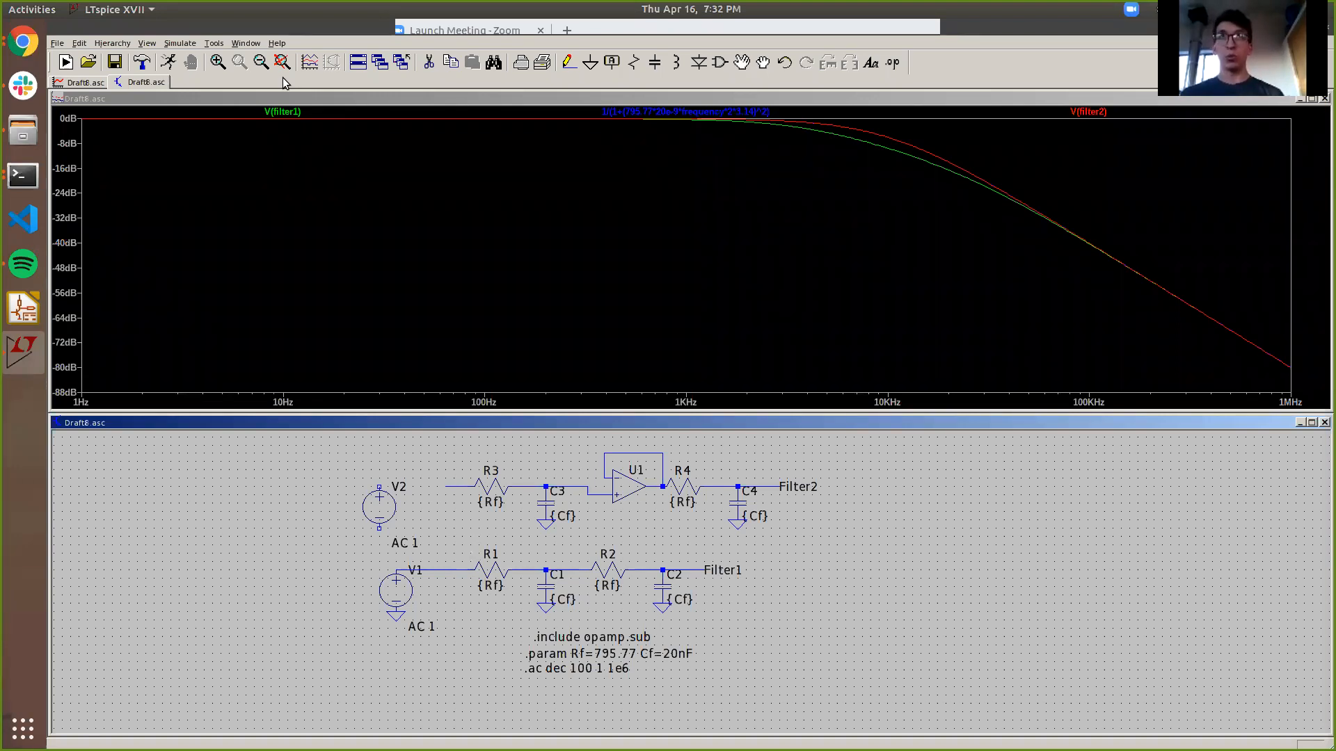
Step: Delete the duplicate voltage source V2 and rewire R3's input down to the V1 input line
{"action": "key", "text": "Delete"}
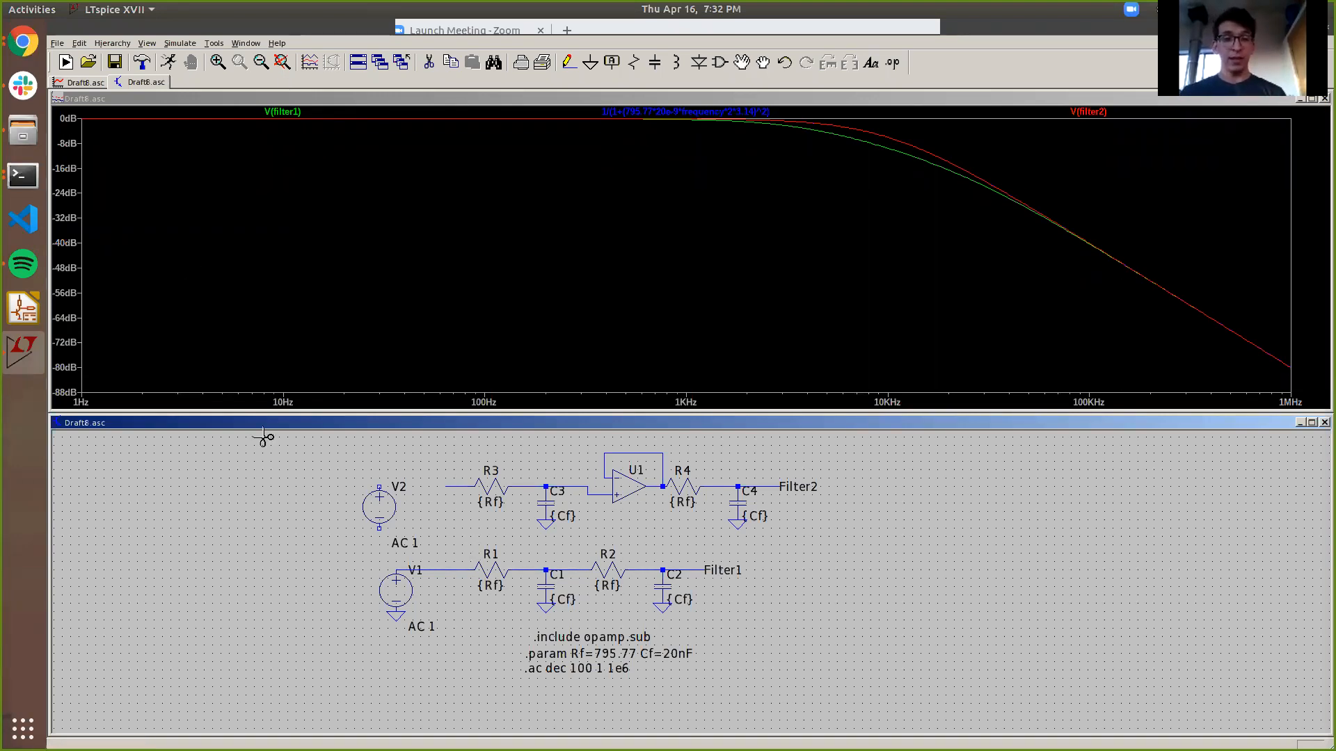
{"action": "left_click", "coordinate": [371, 501]}
{"action": "key", "text": "F3"}
{"action": "left_click", "coordinate": [445, 486]}
{"action": "left_click", "coordinate": [446, 570]}
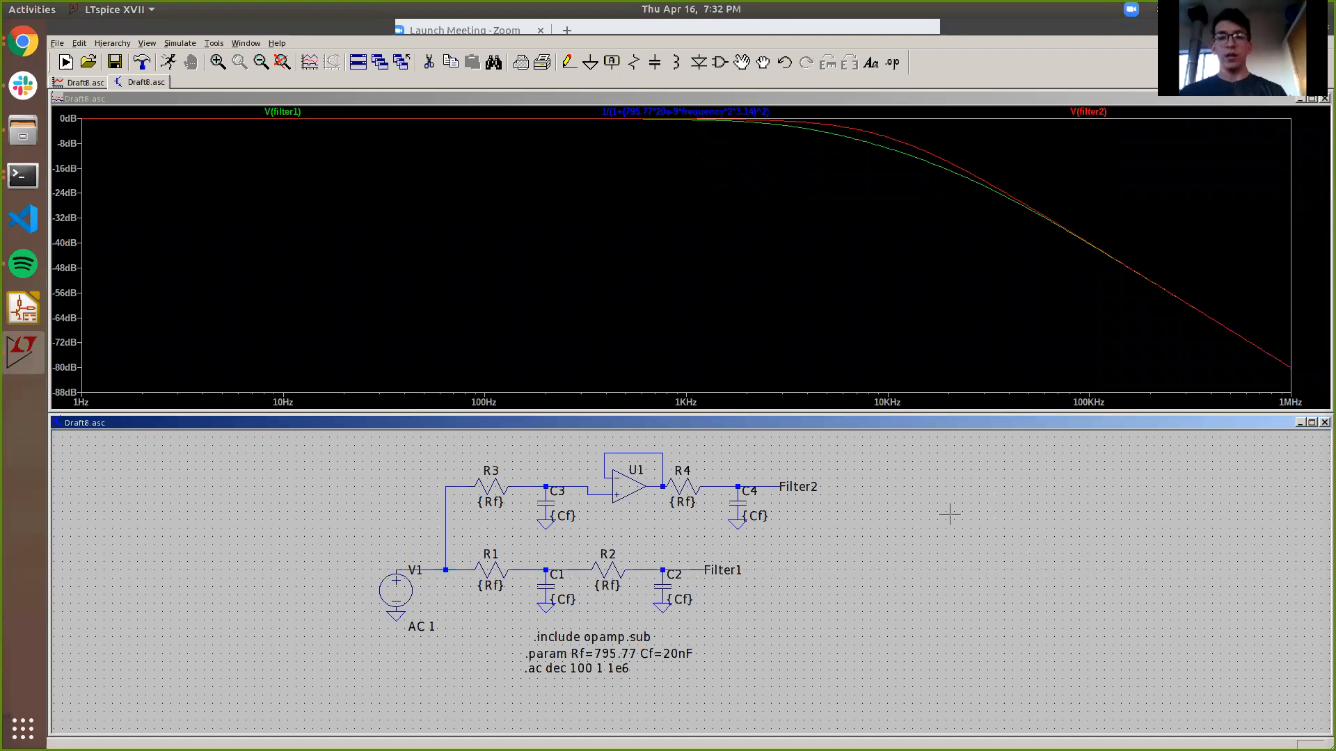
Step: Place a horizontal inductor and, beside it, a vertical capacitor in the free space above the buffered filter
{"action": "left_click_drag", "start_coordinate": [925, 524], "coordinate": [915, 557]}
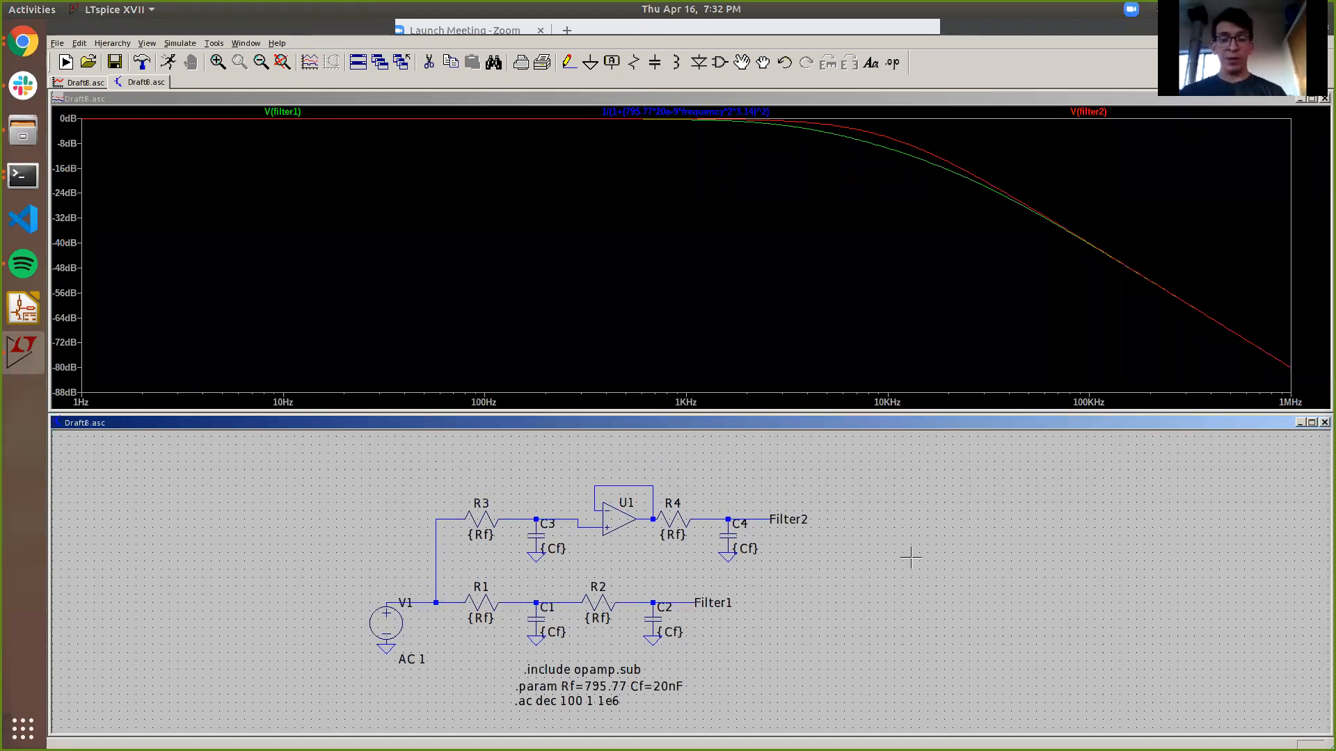
{"action": "scroll", "coordinate": [832, 575], "scroll_direction": "down", "scroll_amount": 3}
{"action": "left_click_drag", "start_coordinate": [846, 562], "coordinate": [835, 563]}
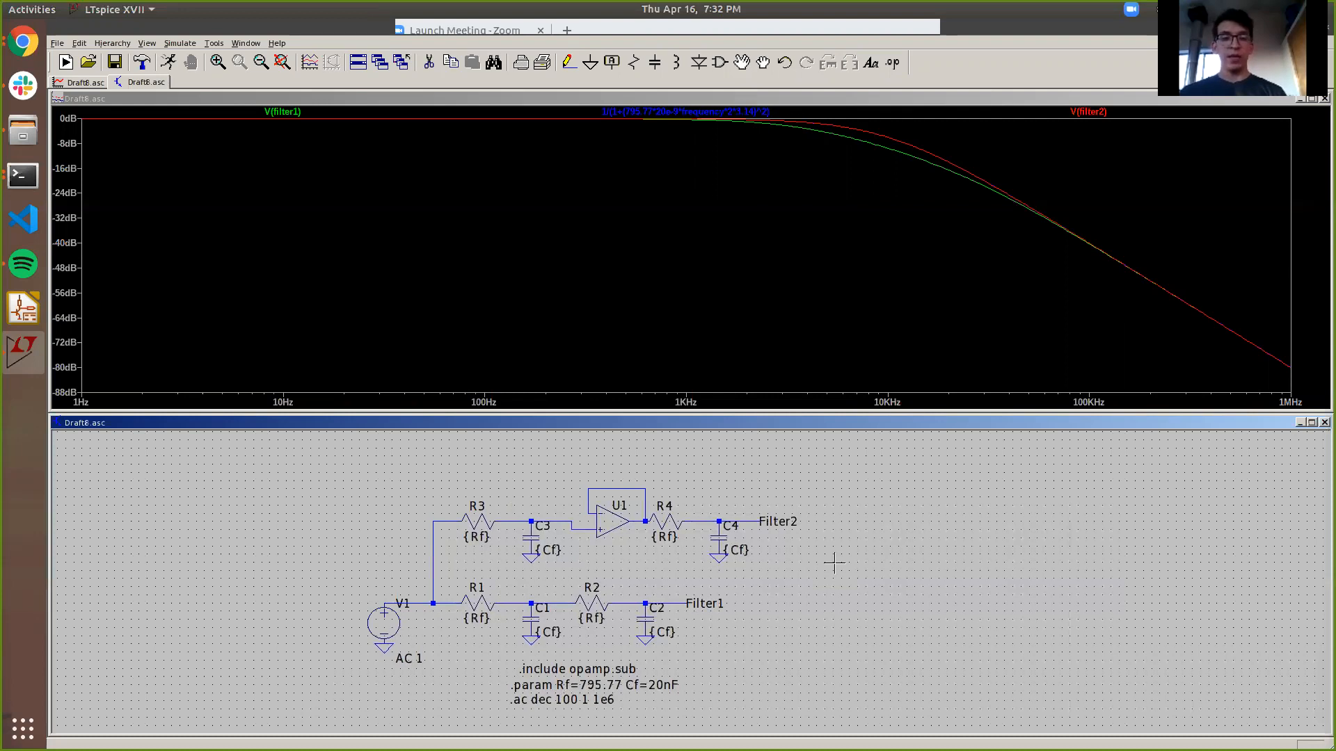
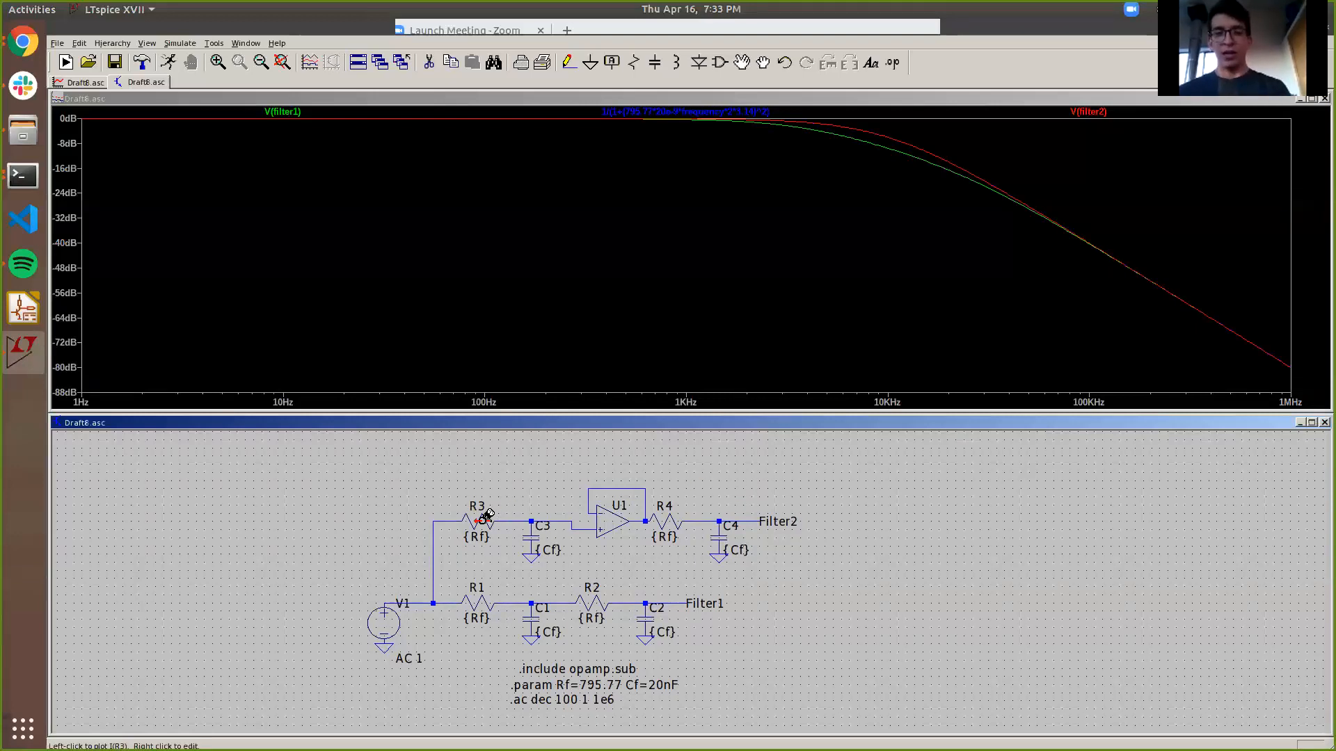
{"action": "mouse_move", "coordinate": [584, 665]}
{"action": "left_mouse_down"}
{"action": "mouse_move", "coordinate": [588, 678]}
{"action": "mouse_move", "coordinate": [584, 660]}
{"action": "left_mouse_up"}
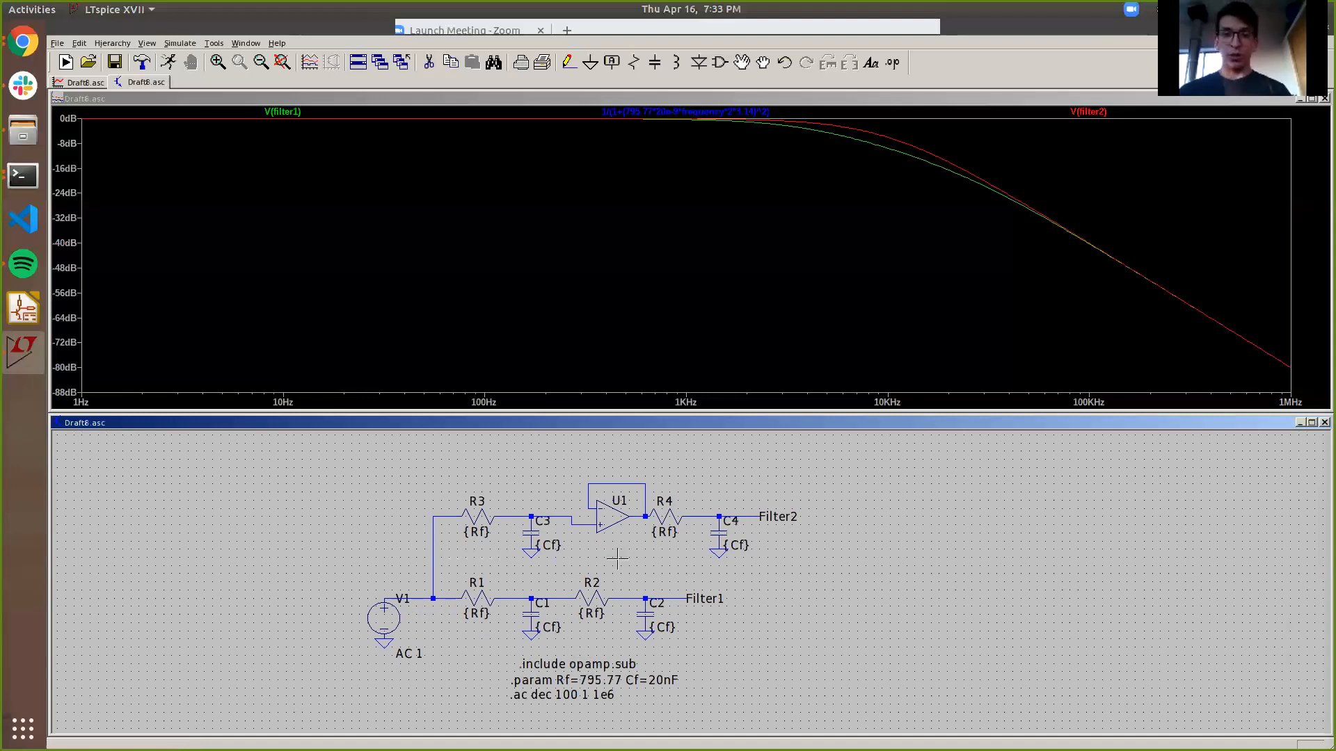
{"action": "left_click_drag", "start_coordinate": [623, 553], "coordinate": [612, 592]}
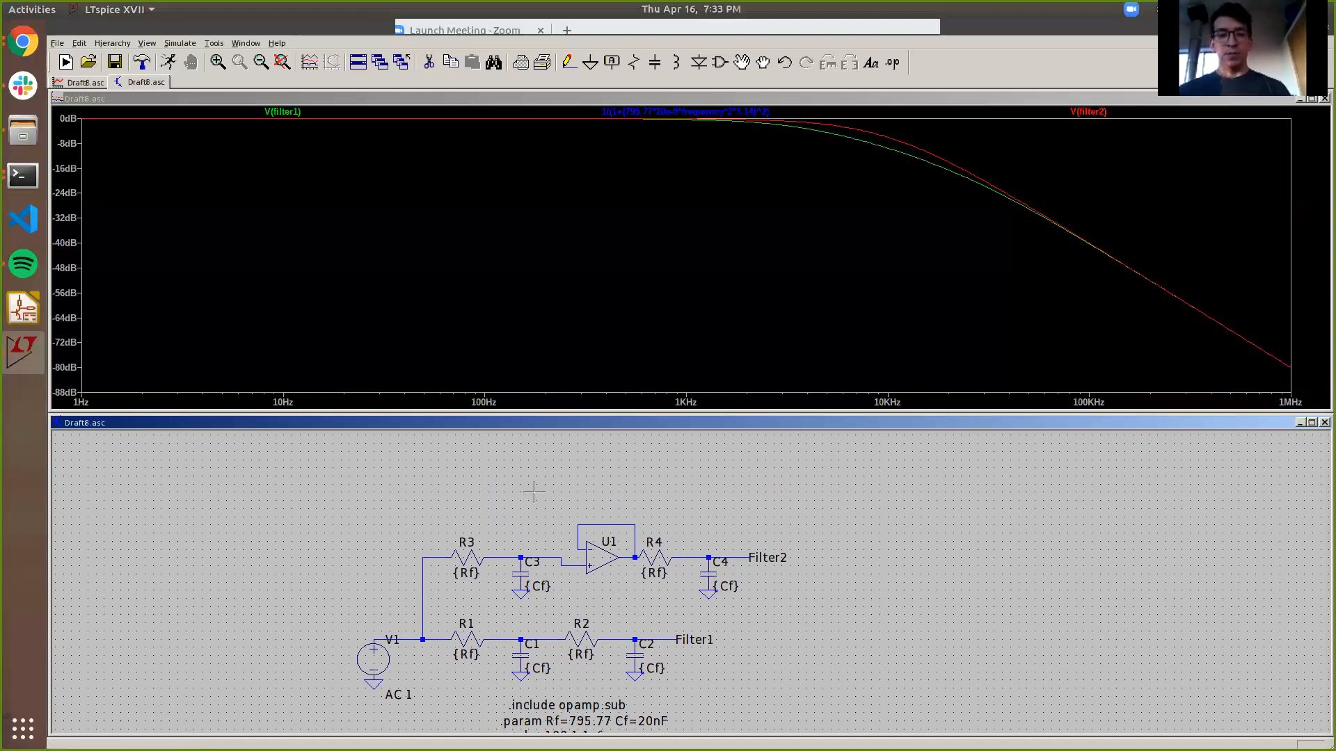
{"action": "key", "text": "l"}
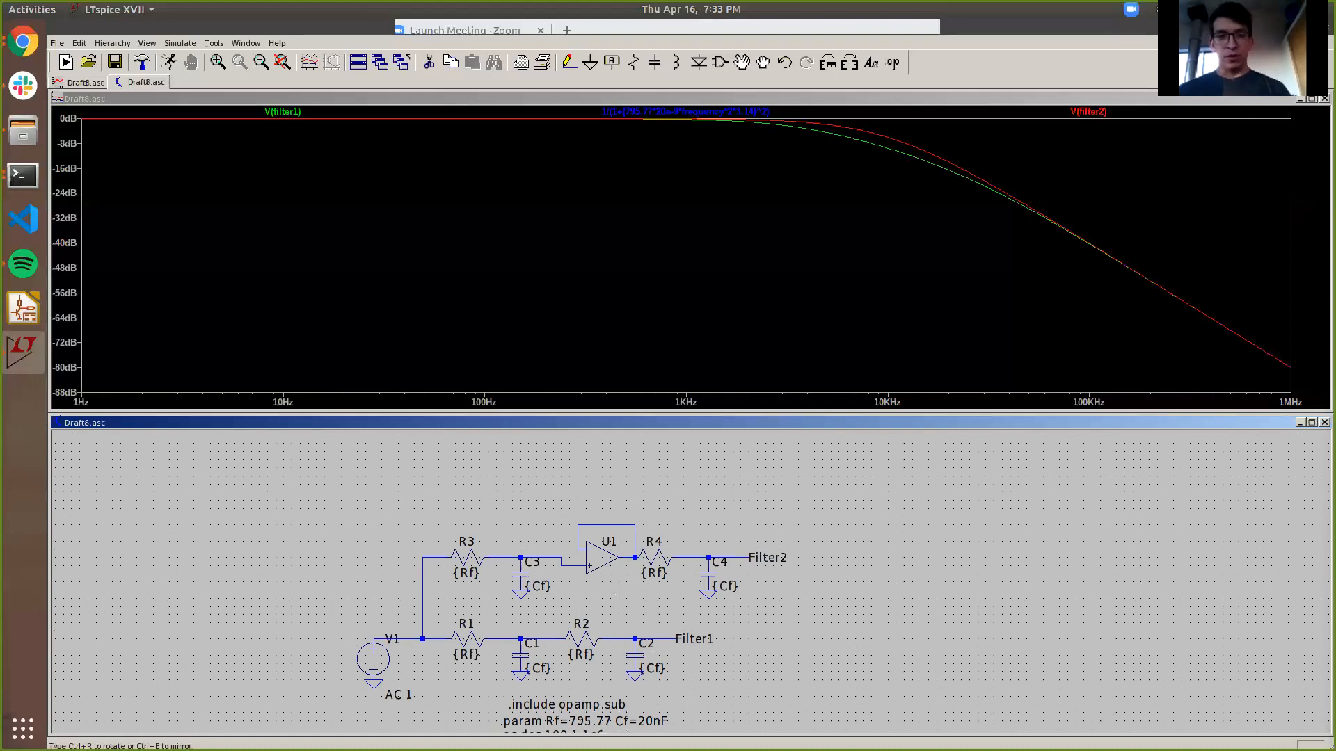
{"action": "key", "text": "ctrl+r"}
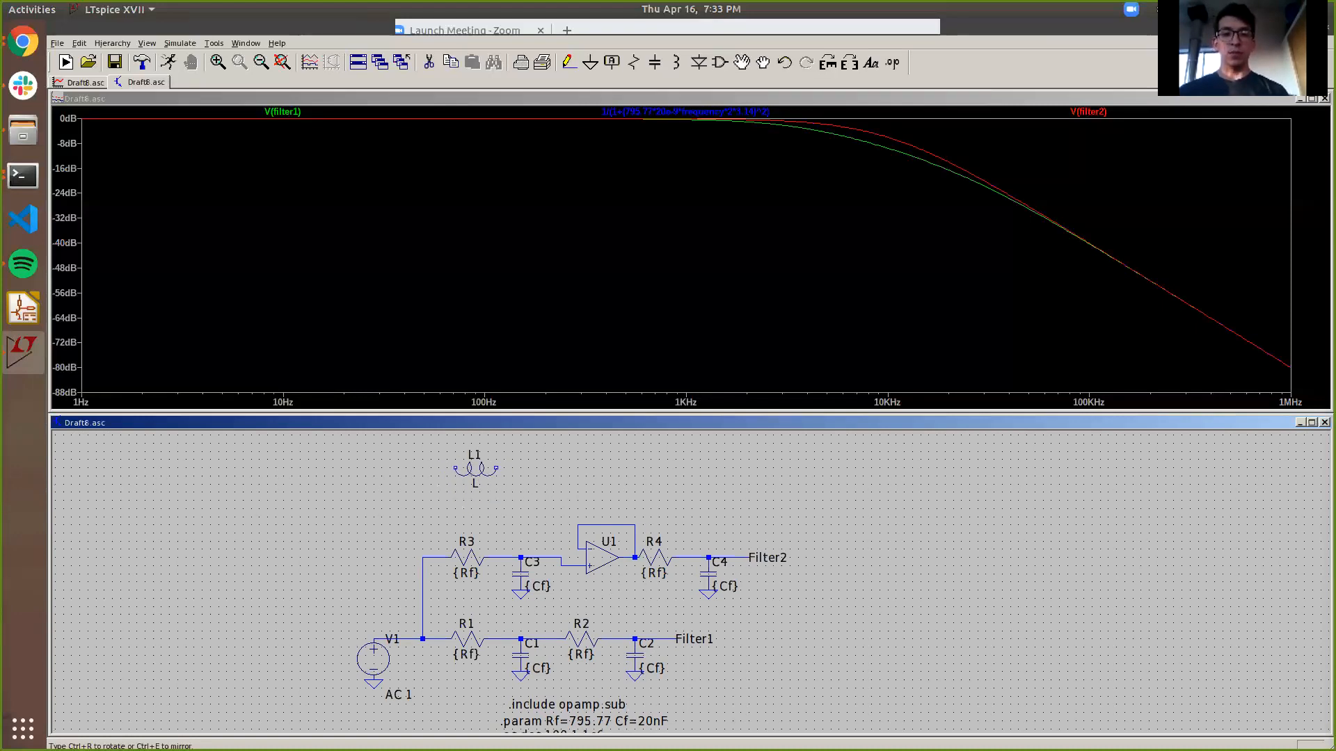
{"action": "left_click", "coordinate": [475, 470]}
{"action": "key", "text": "Escape"}
{"action": "key", "text": "c"}
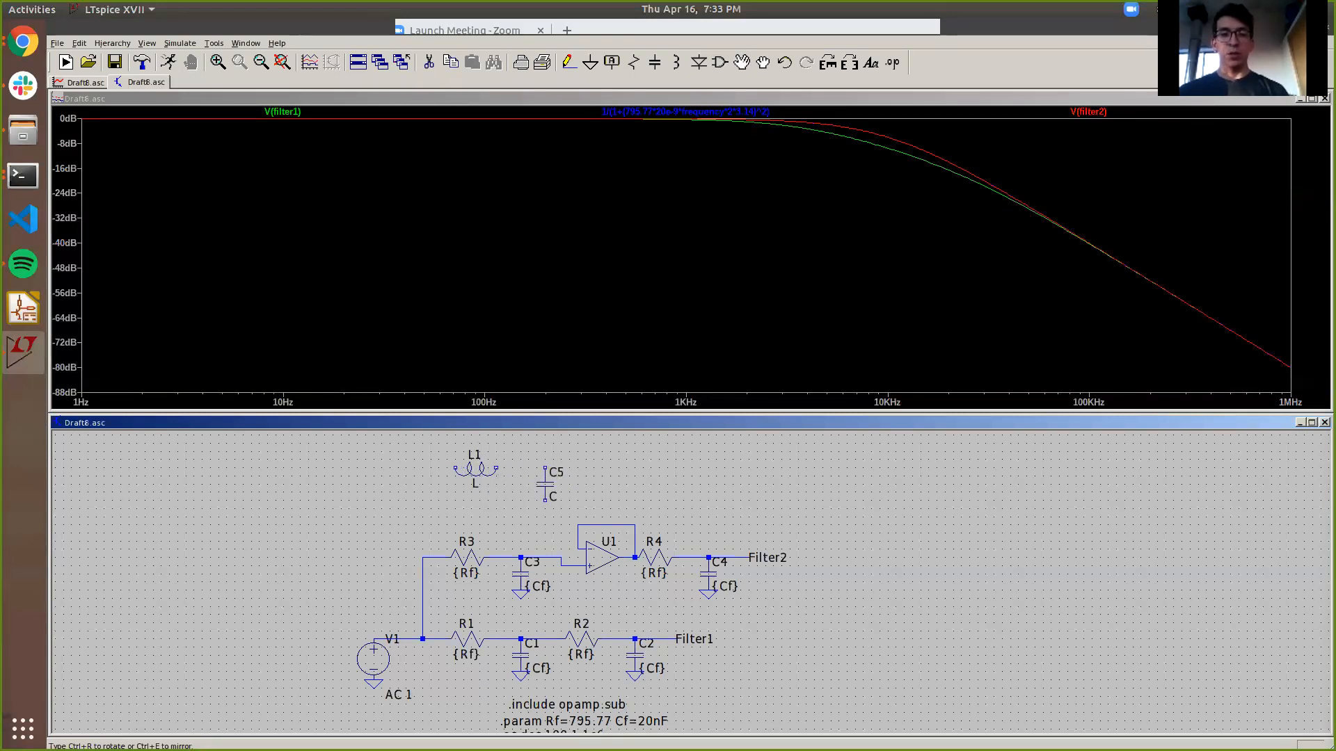
{"action": "left_click", "coordinate": [545, 483]}
{"action": "key", "text": "Escape"}
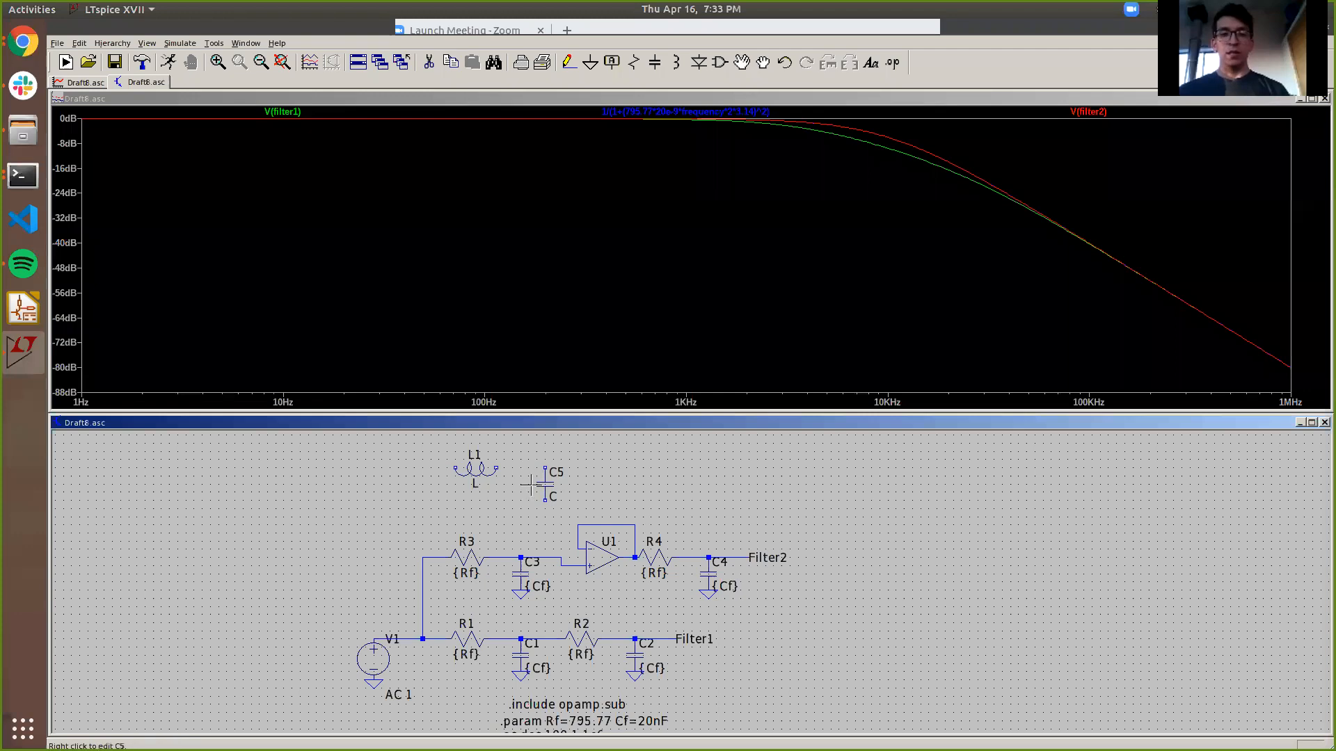
Step: Set inductor L1's value to 12.67e-3
{"action": "right_click", "coordinate": [475, 490]}
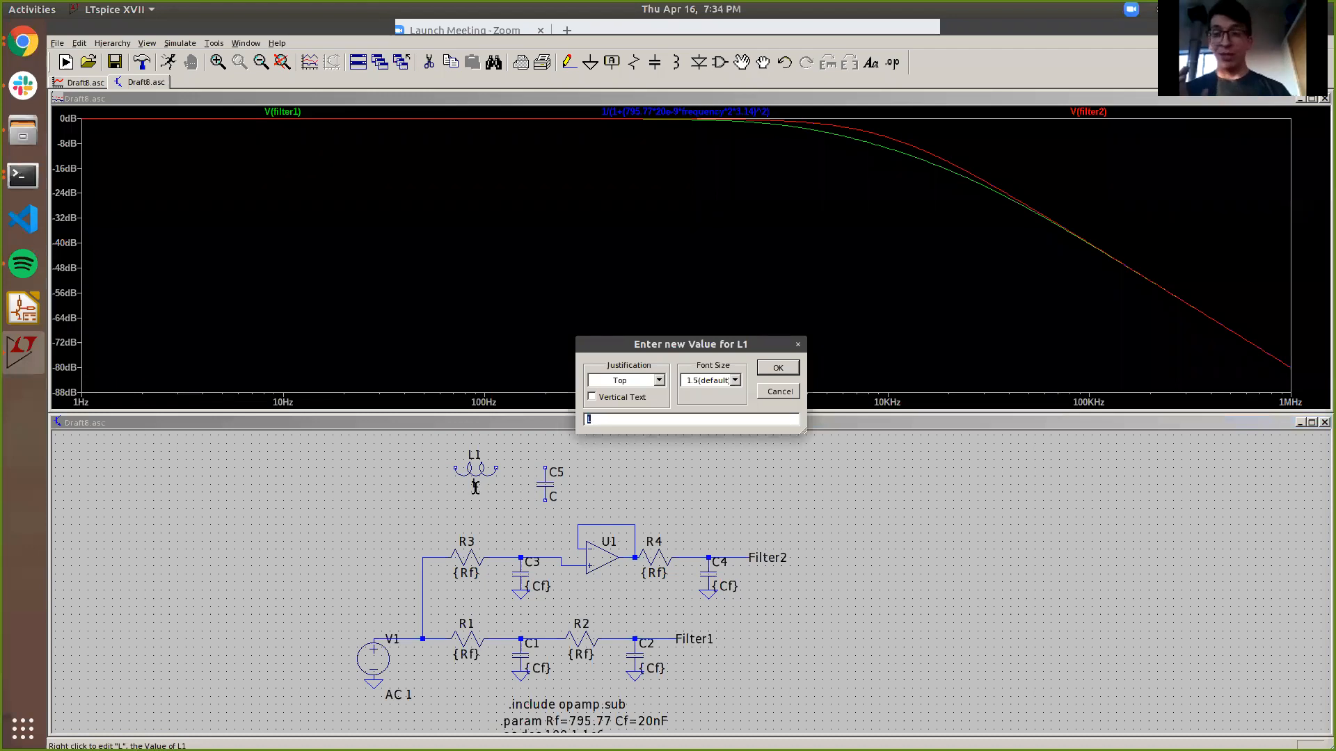
{"action": "type", "text": "12.67m"}
{"action": "key", "text": "BackSpace"}
{"action": "type", "text": "e-3"}
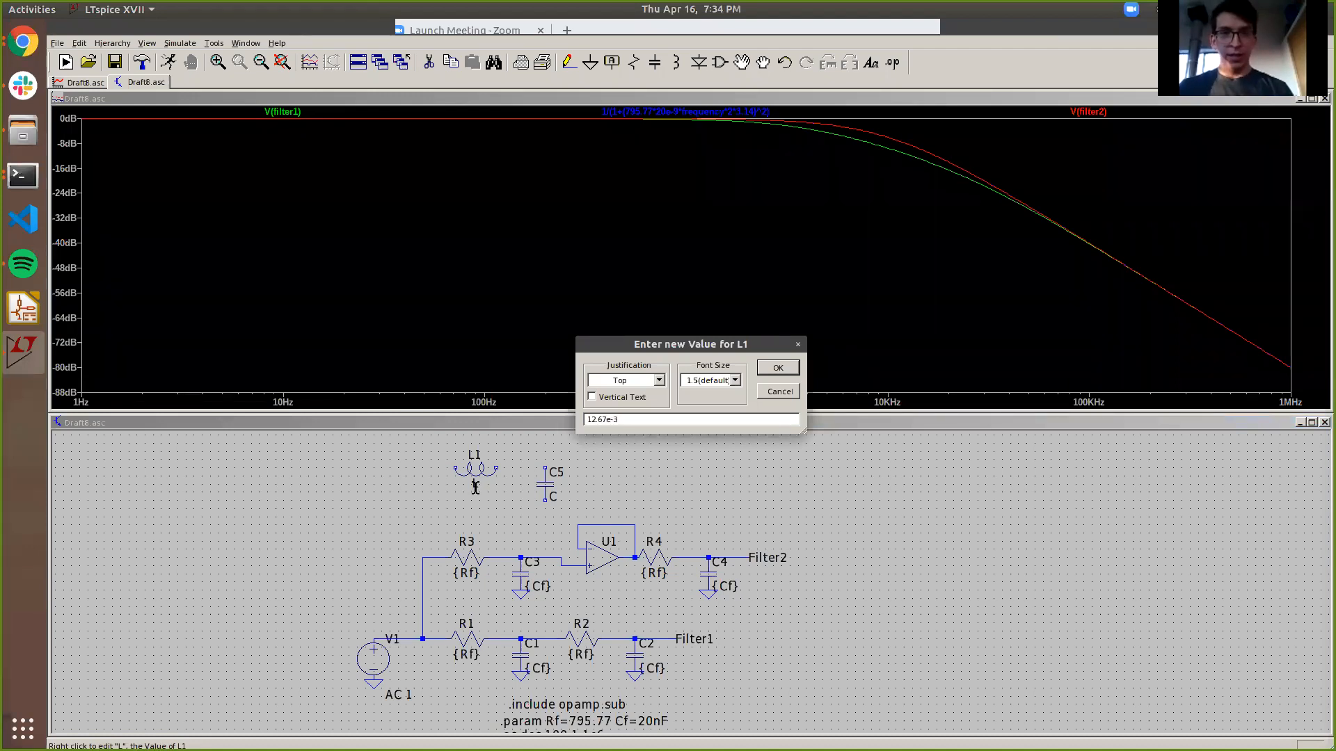
{"action": "key", "text": "Return"}
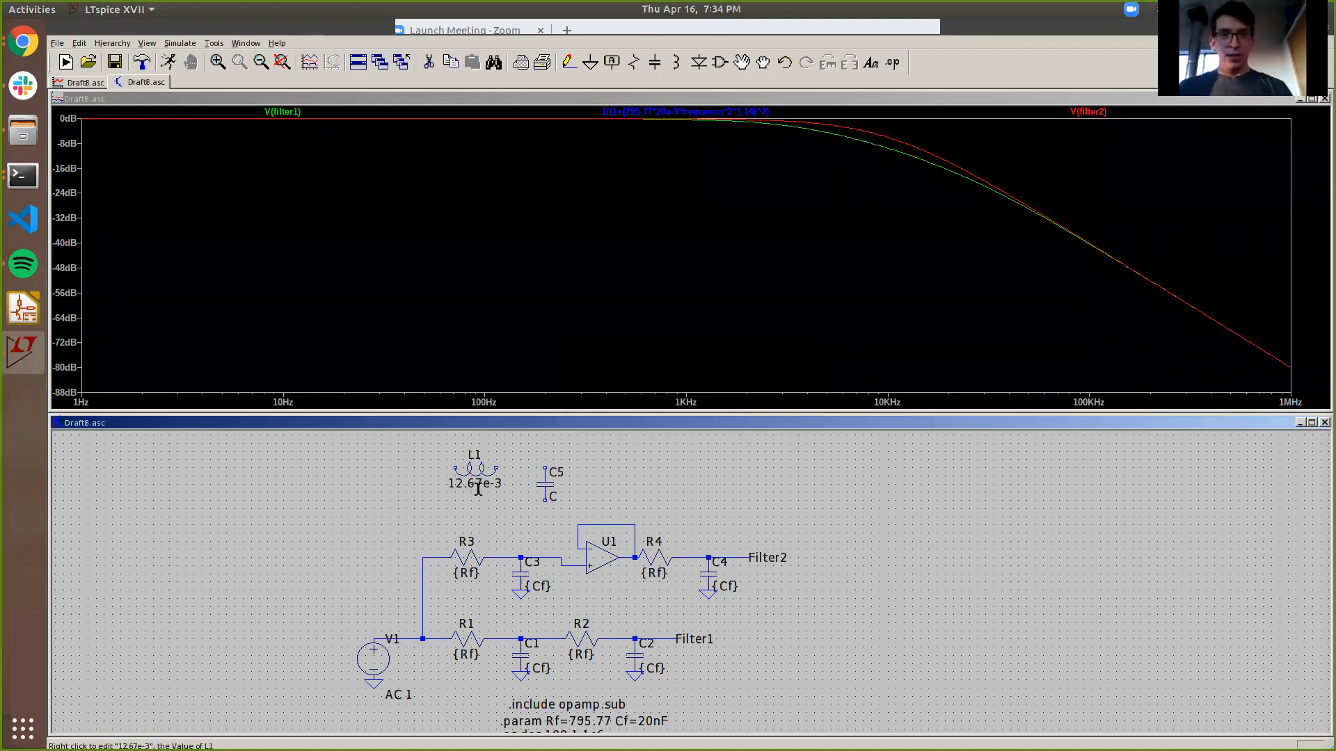
Step: Set capacitor C5's value to 20e-9 and ground its lower terminal
{"action": "right_click", "coordinate": [551, 498]}
{"action": "type", "text": "20n"}
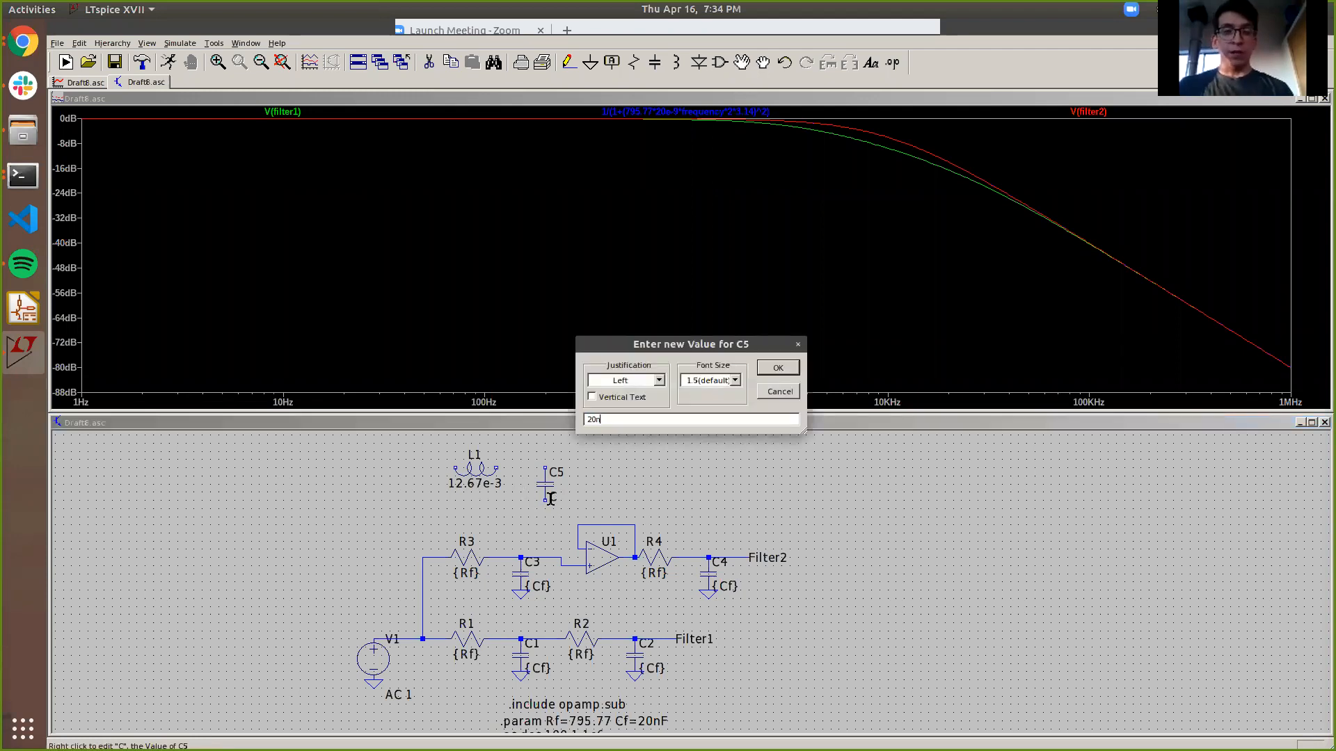
{"action": "key", "text": "BackSpace"}
{"action": "key", "text": "BackSpace"}
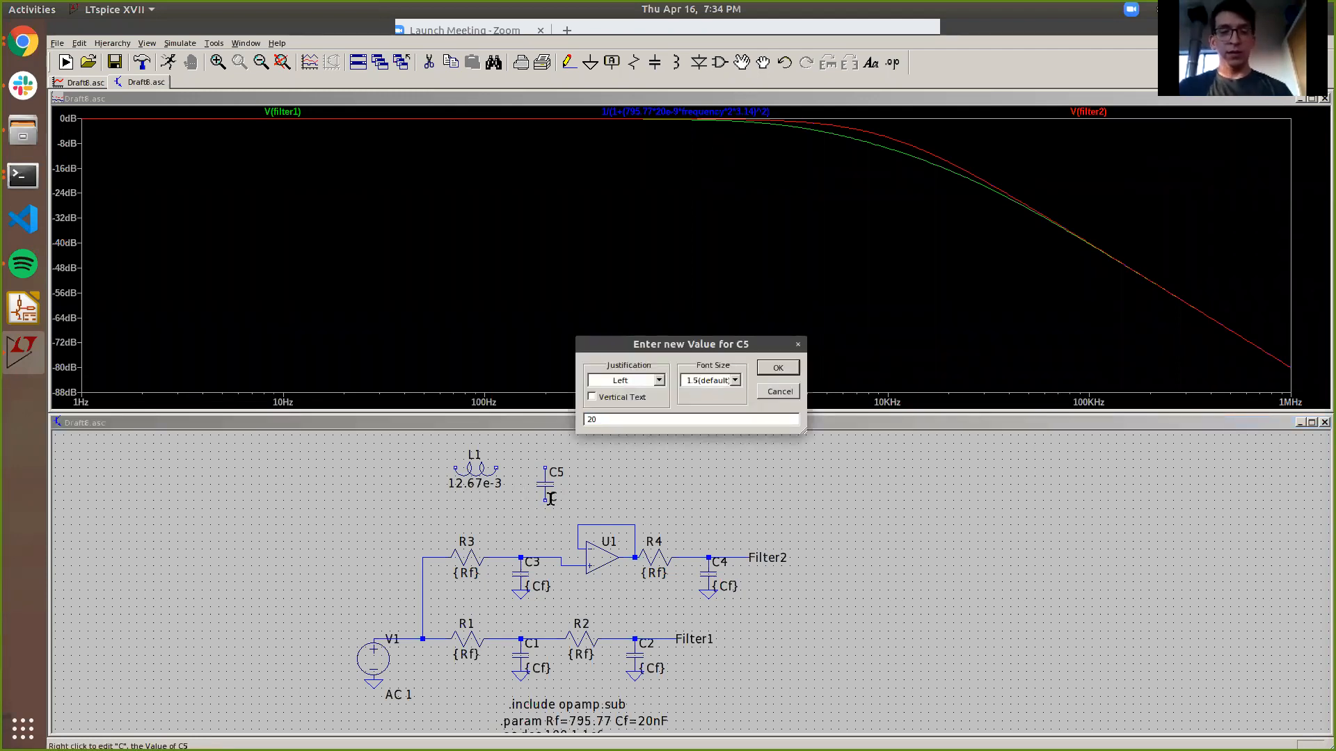
{"action": "type", "text": "e-9"}
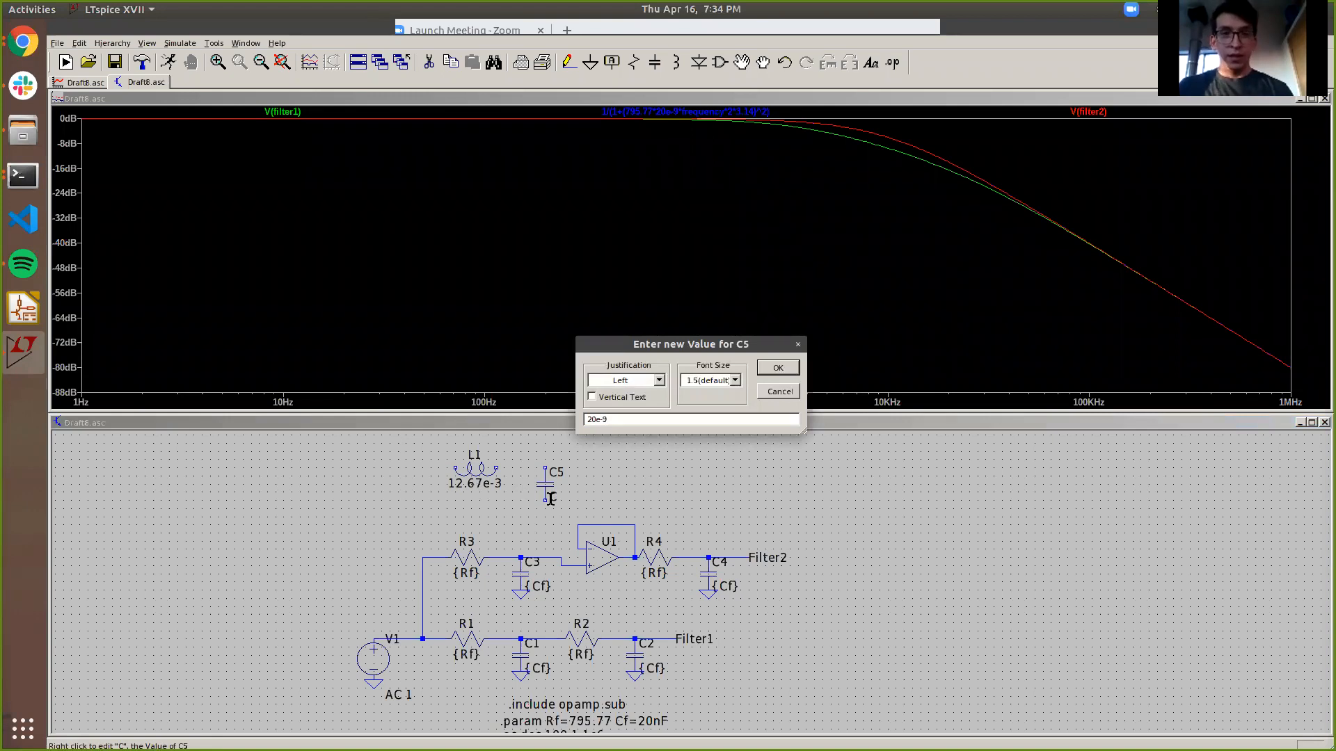
{"action": "key", "text": "Return"}
{"action": "key", "text": "g"}
{"action": "left_click", "coordinate": [545, 501]}
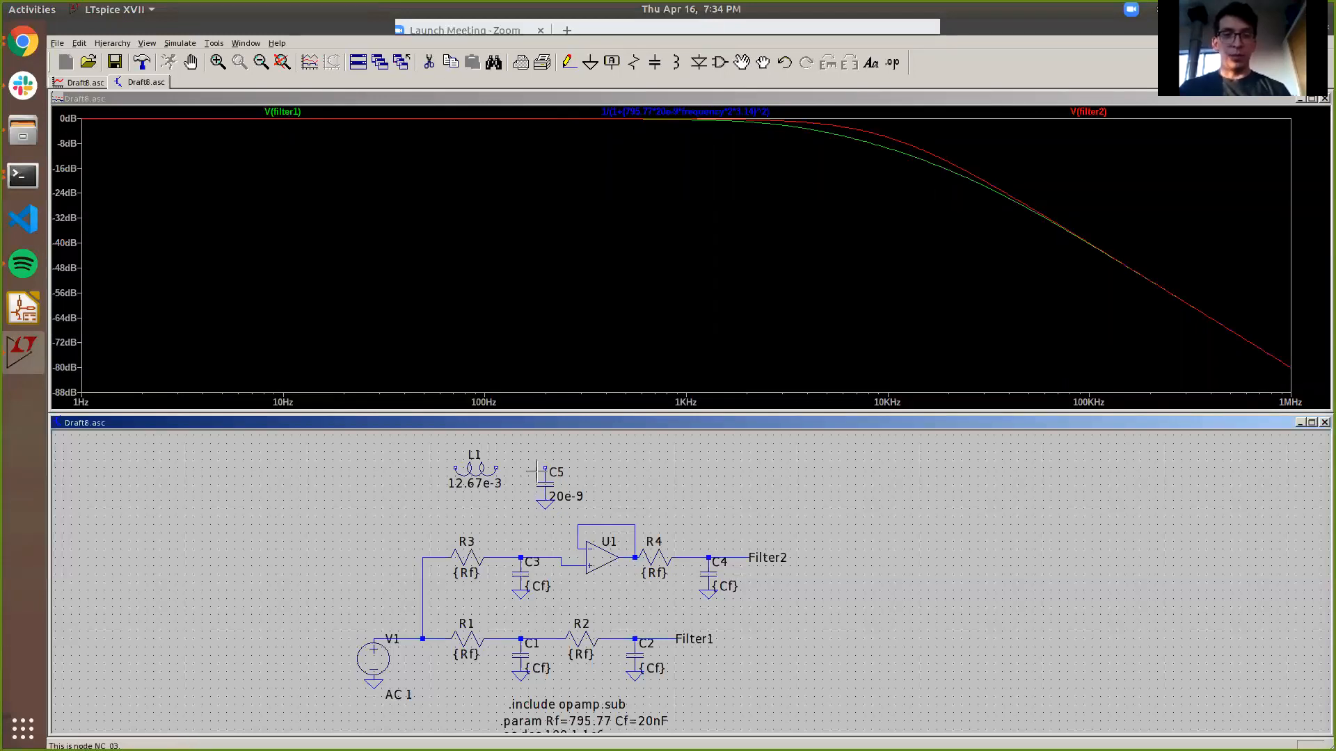
Step: Try to run the simulation, and wire L1 between C5's upper terminal and the filters' shared input line
{"action": "left_click", "coordinate": [66, 62]}
{"action": "left_click", "coordinate": [693, 400]}
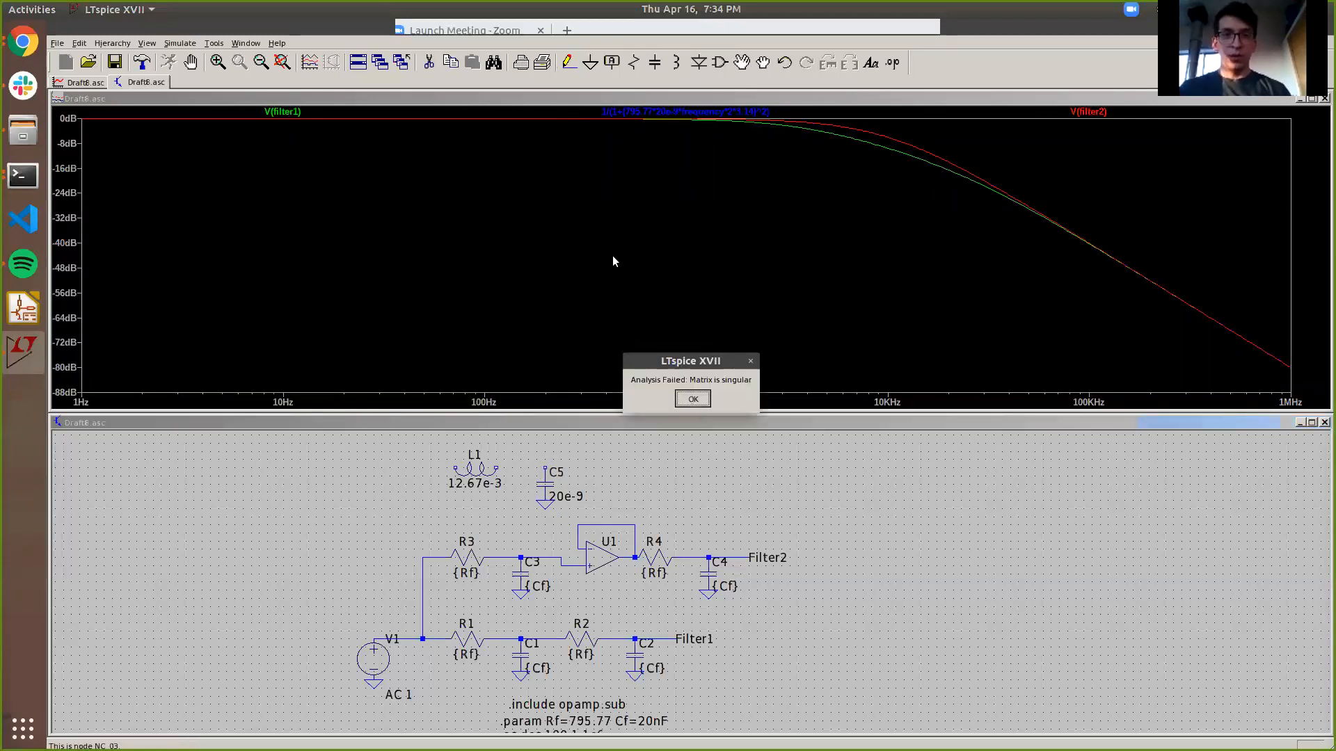
{"action": "left_click", "coordinate": [568, 62]}
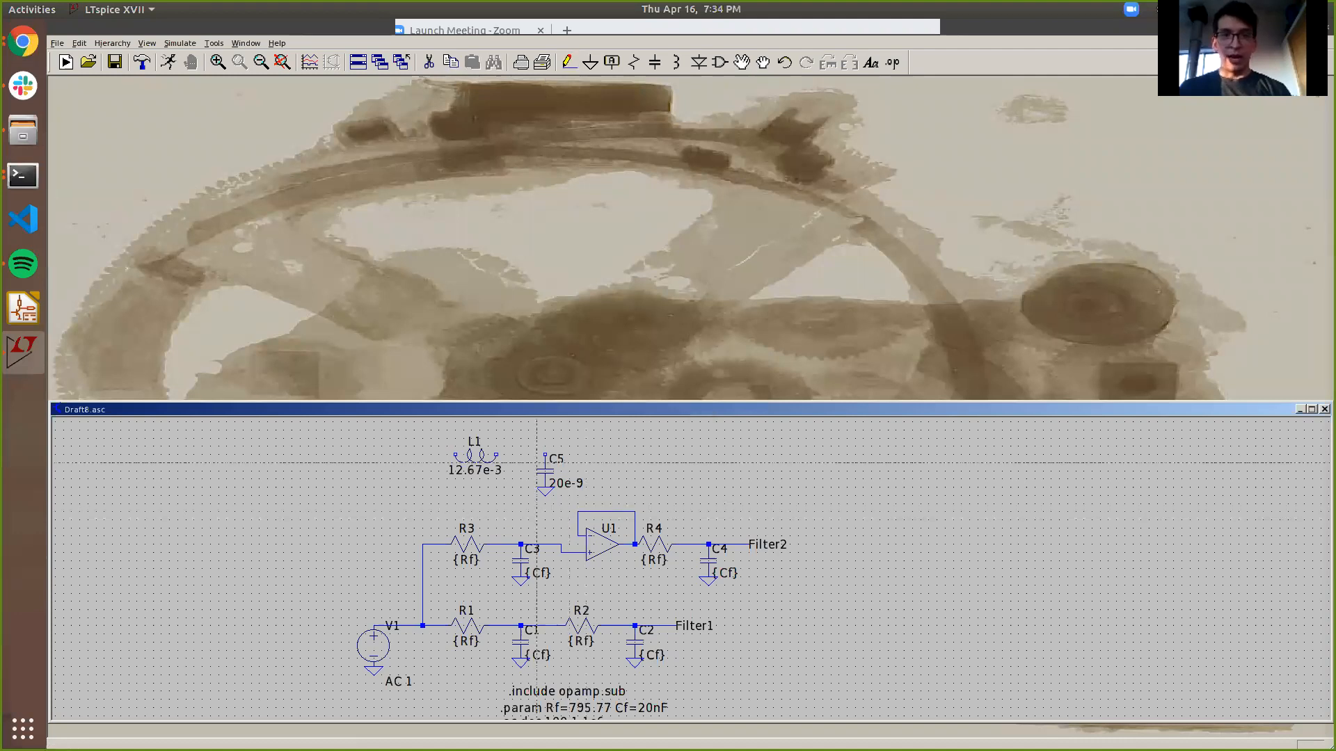
{"action": "left_click", "coordinate": [545, 454]}
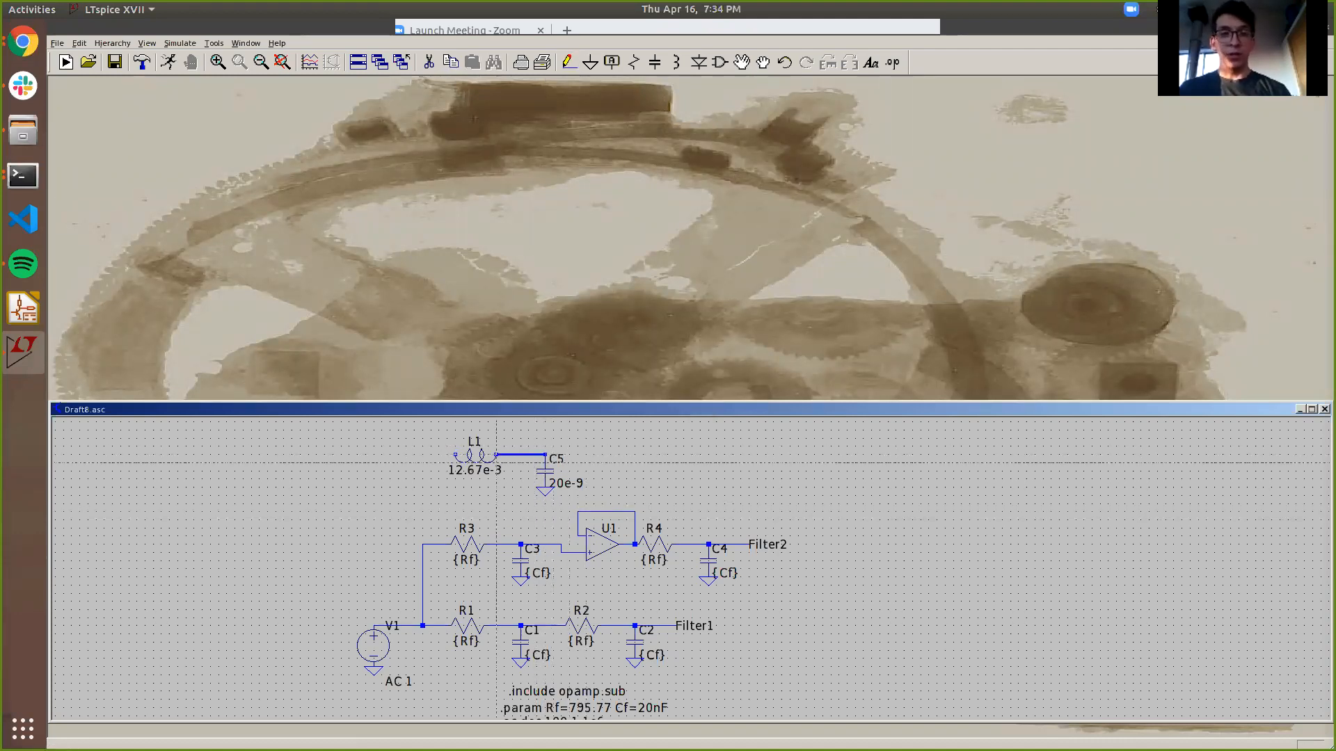
{"action": "left_click", "coordinate": [422, 456]}
{"action": "left_click", "coordinate": [422, 544]}
{"action": "key", "text": "Escape"}
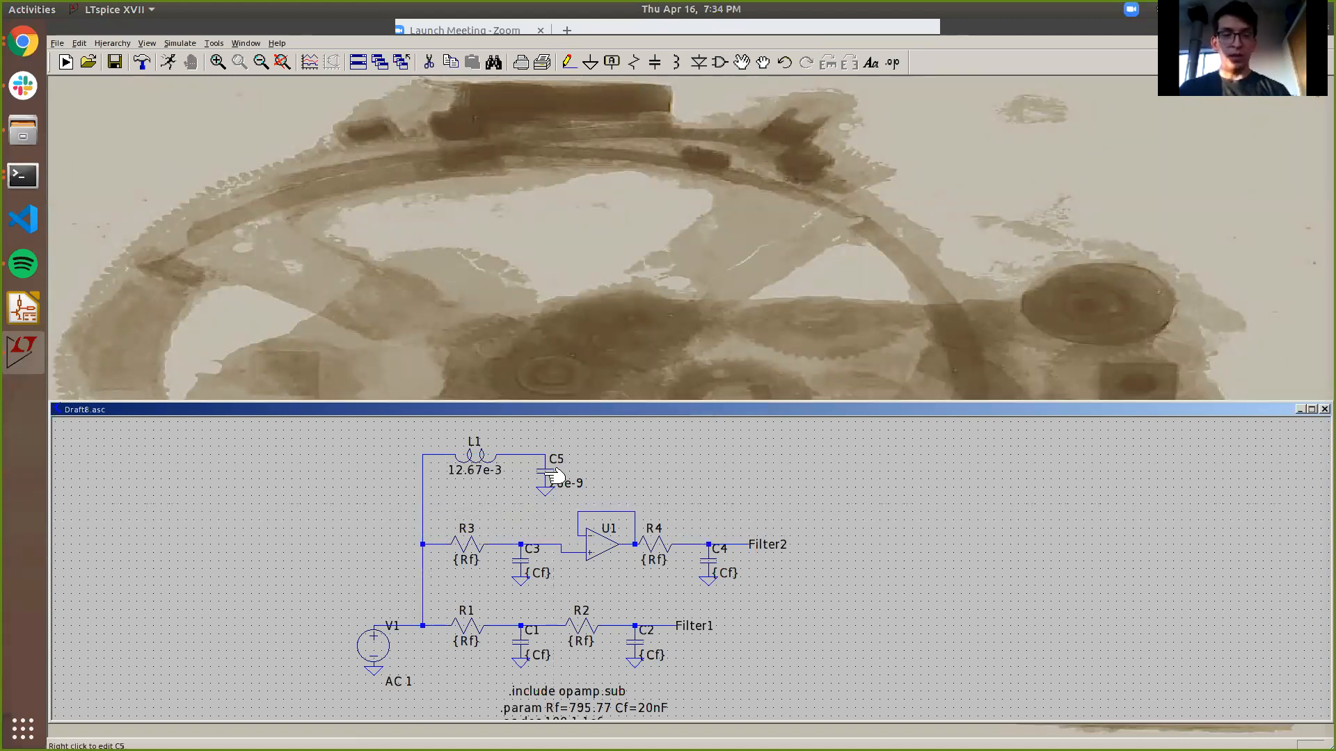
Step: Draw a short horizontal output wire from the junction of L1 and C5
{"action": "left_click", "coordinate": [571, 68]}
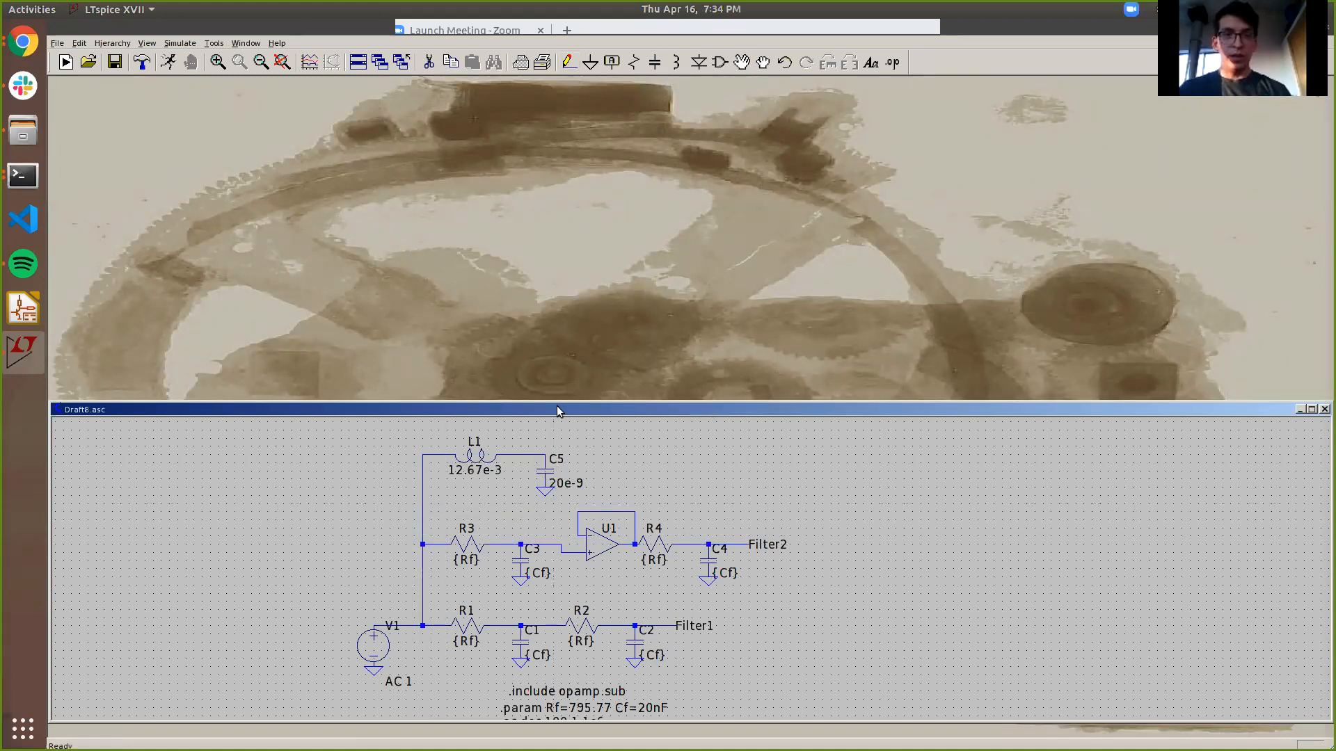
{"action": "left_click", "coordinate": [545, 454]}
{"action": "left_click", "coordinate": [593, 455]}
{"action": "key", "text": "Escape"}
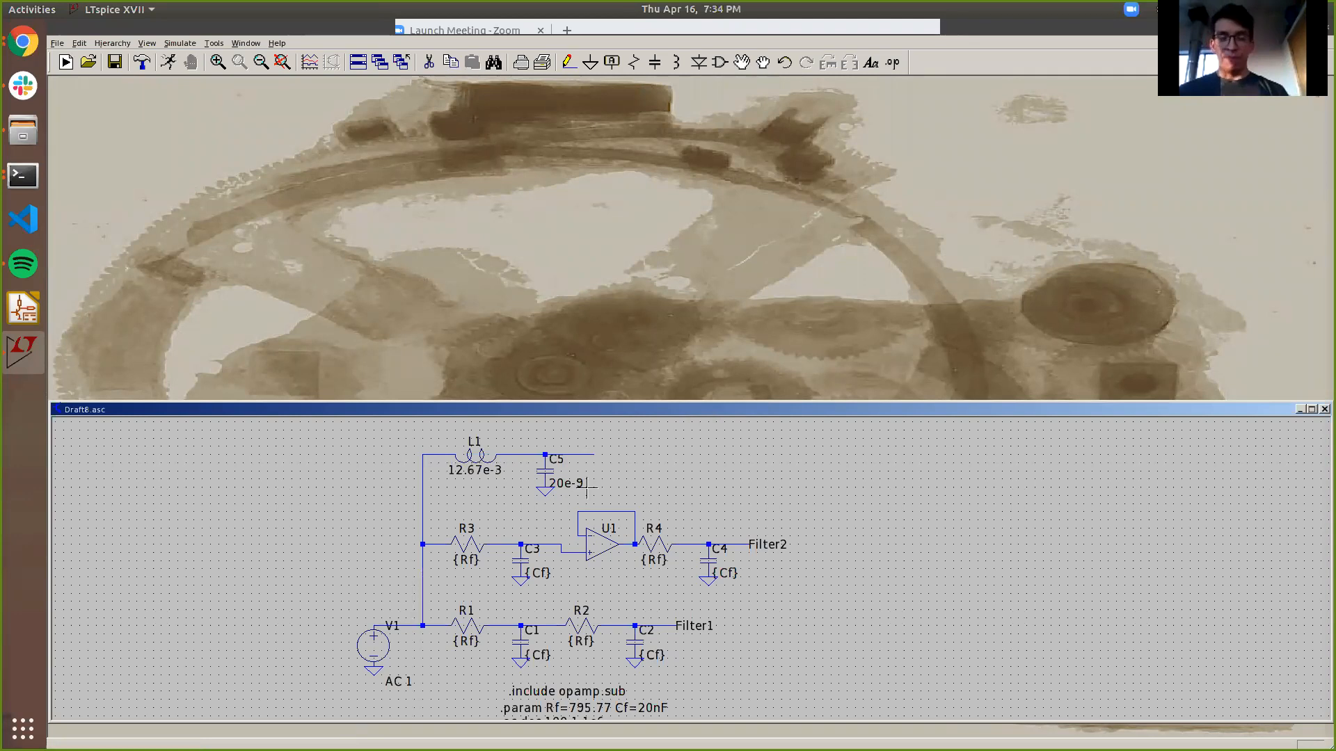
Step: Simulate the circuit and plot the Filter2 and LC output voltages without their phase curves
{"action": "left_click", "coordinate": [169, 62]}
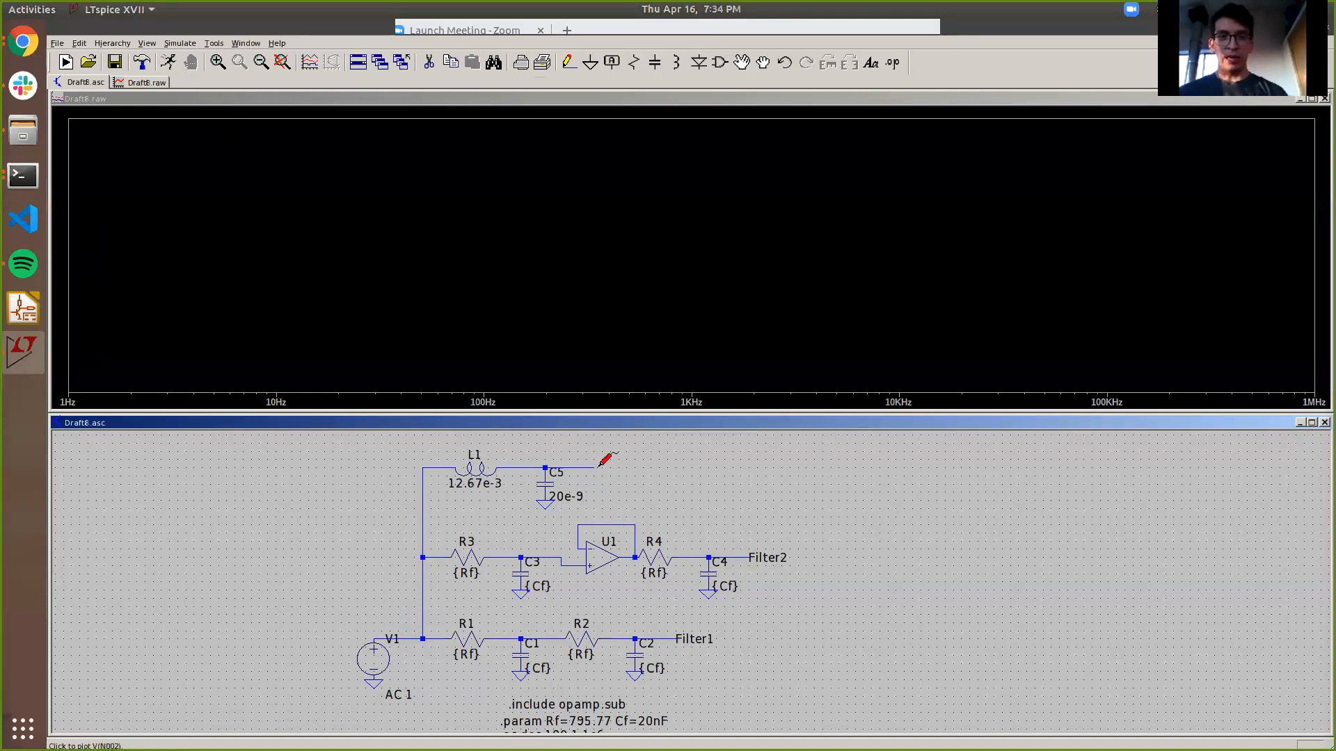
{"action": "left_click", "coordinate": [746, 558]}
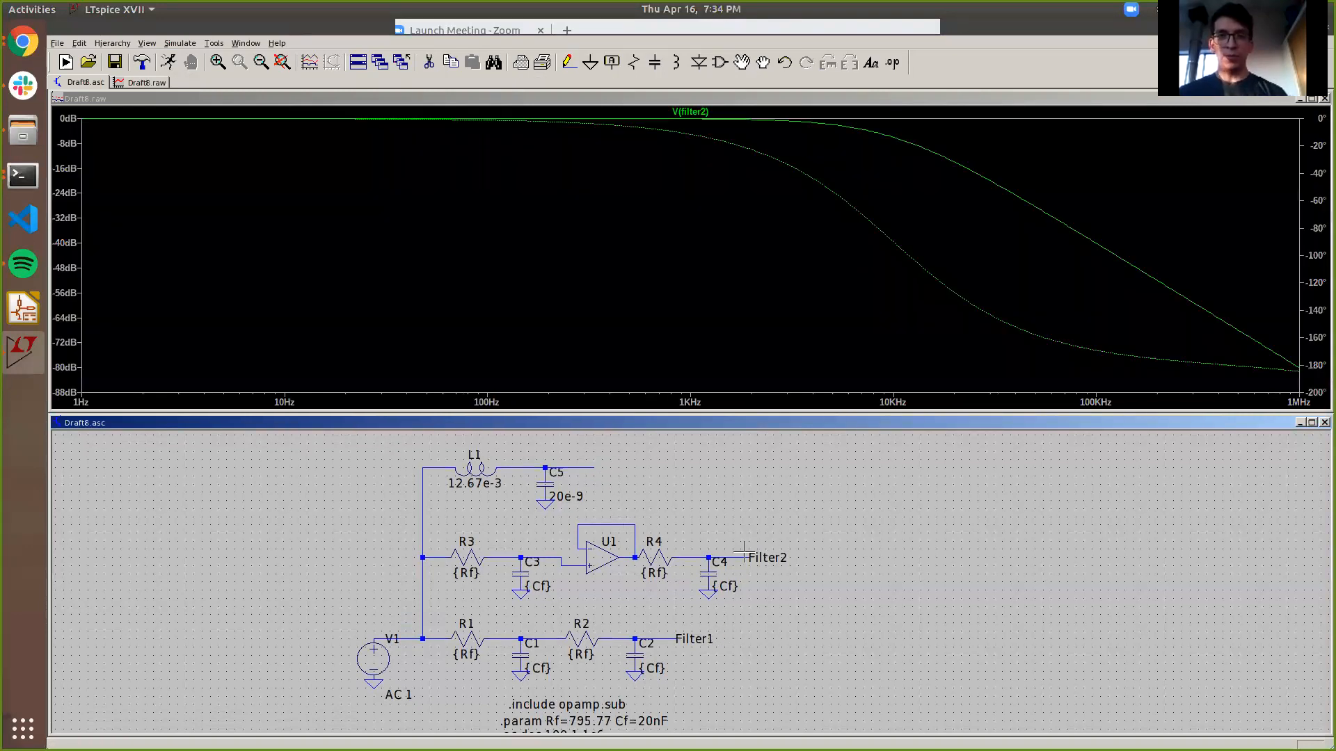
{"action": "left_click", "coordinate": [593, 465]}
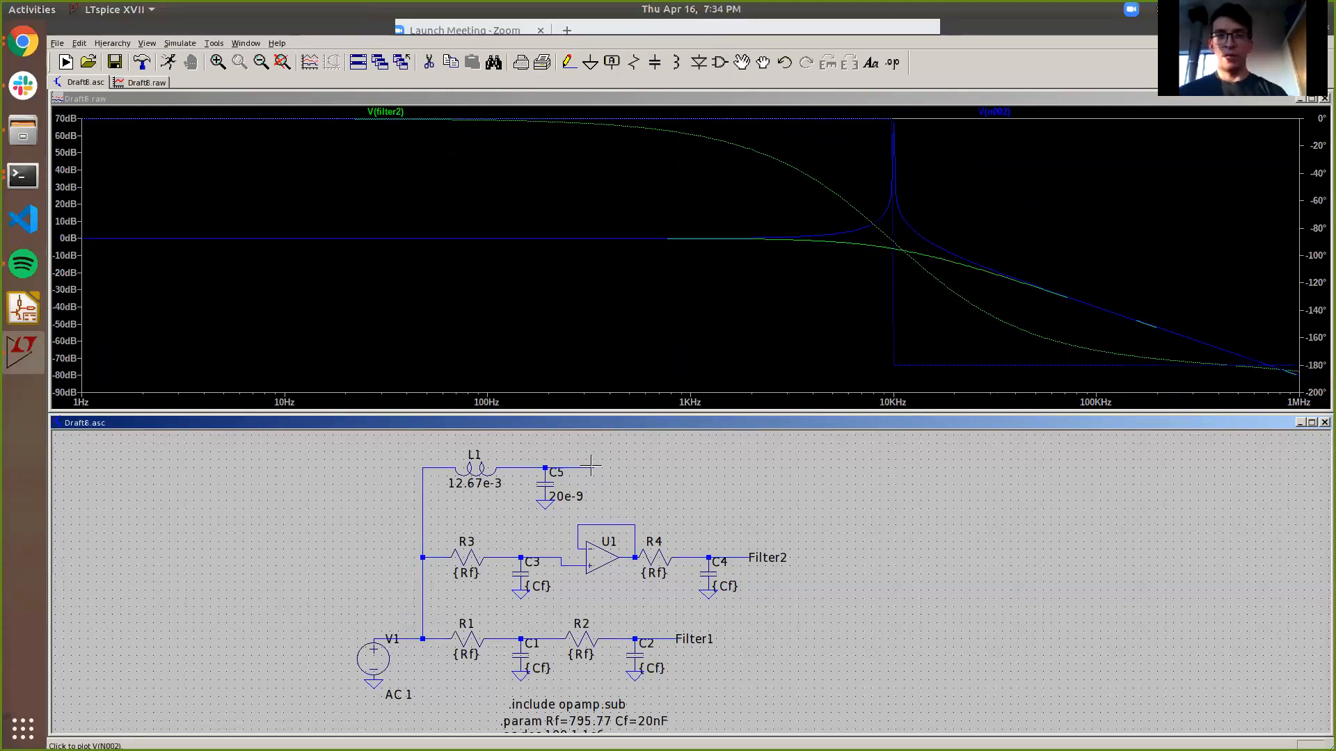
{"action": "right_click", "coordinate": [1320, 229]}
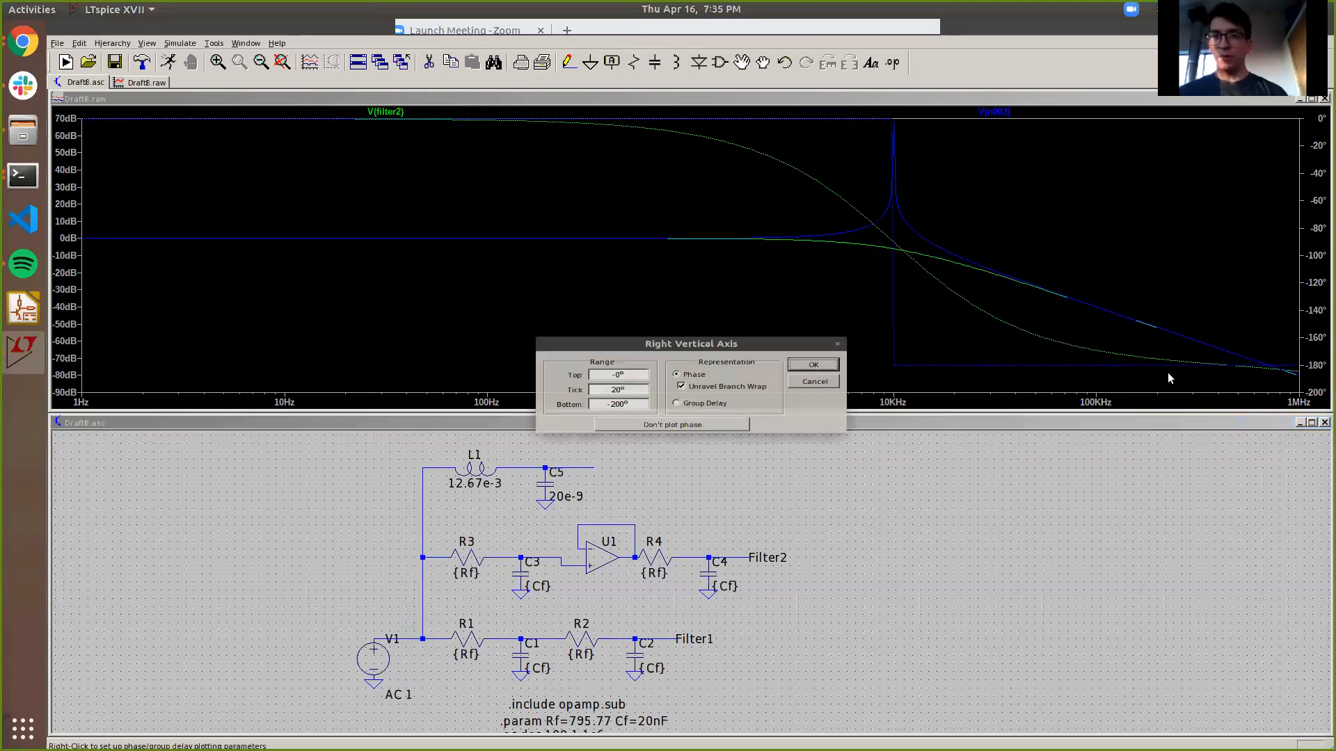
{"action": "left_click", "coordinate": [689, 432]}
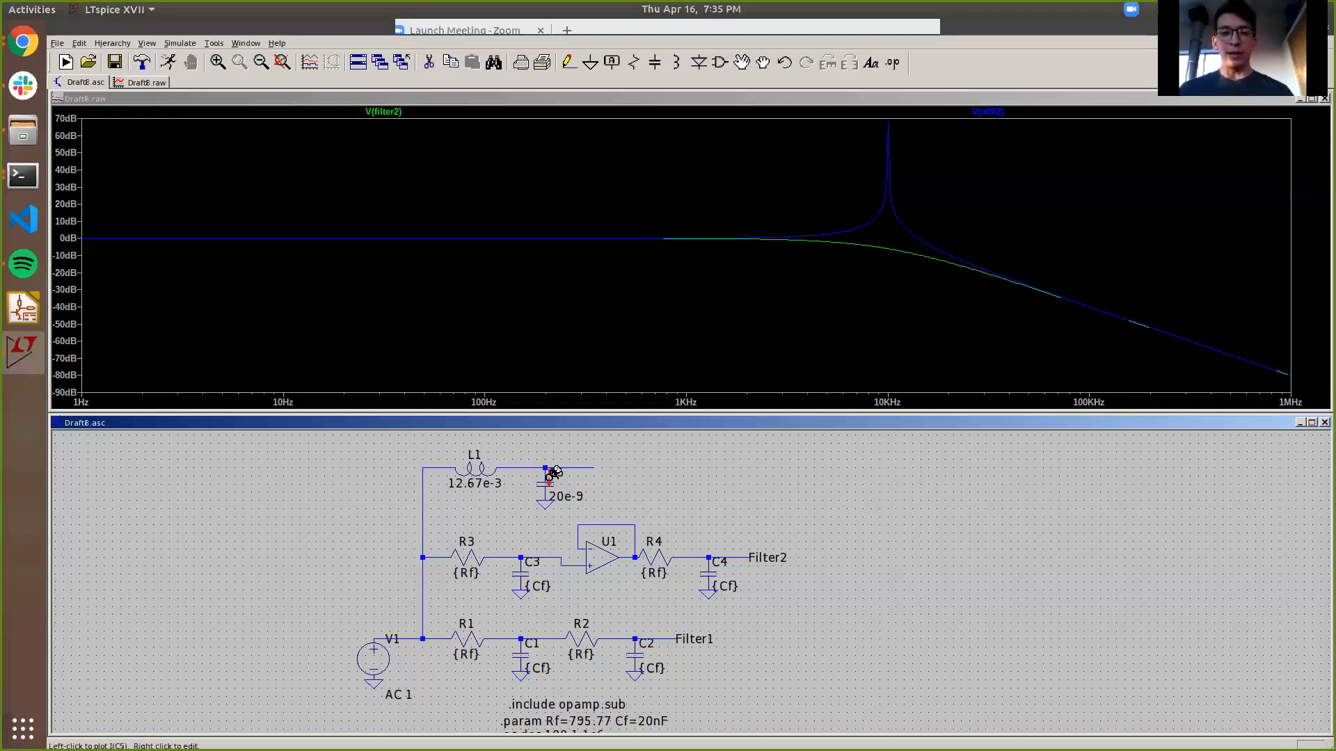
Step: Set inductor L1's series resistance to .500 and rerun the simulation
{"action": "right_click", "coordinate": [485, 466]}
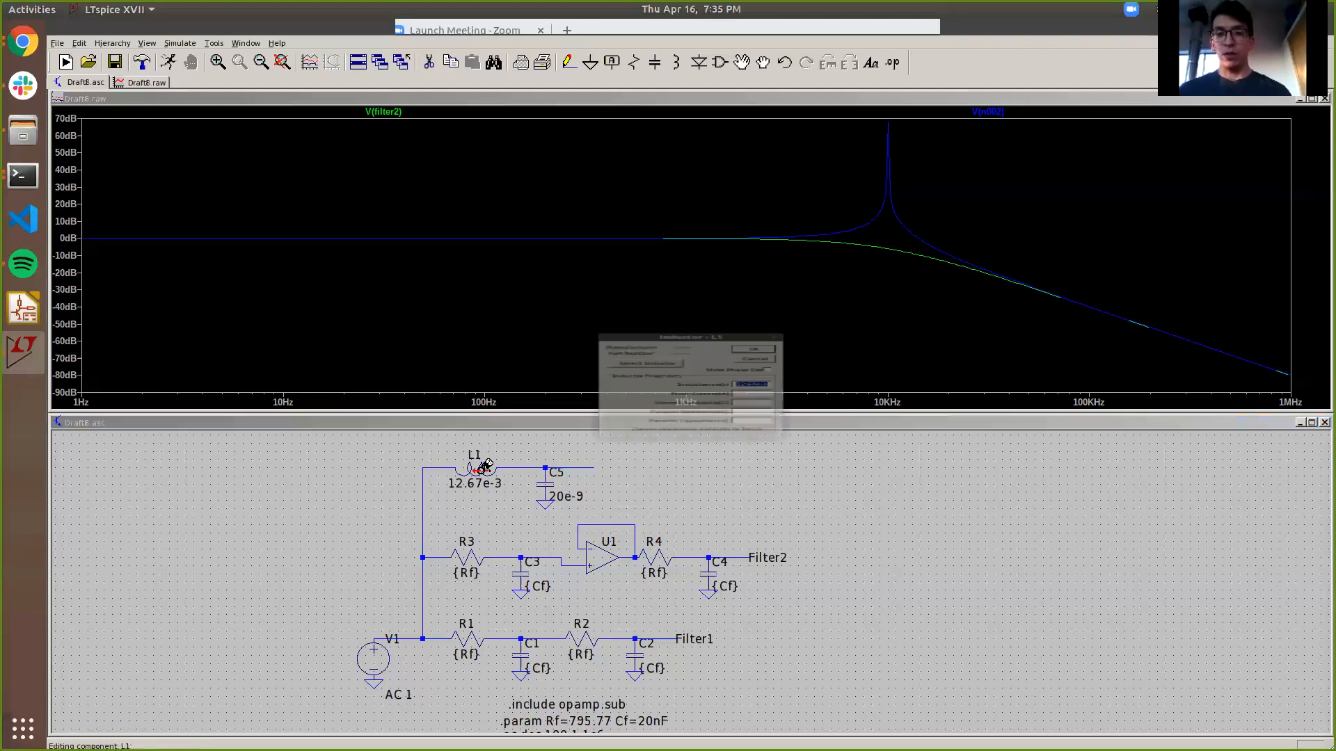
{"action": "left_click", "coordinate": [761, 404]}
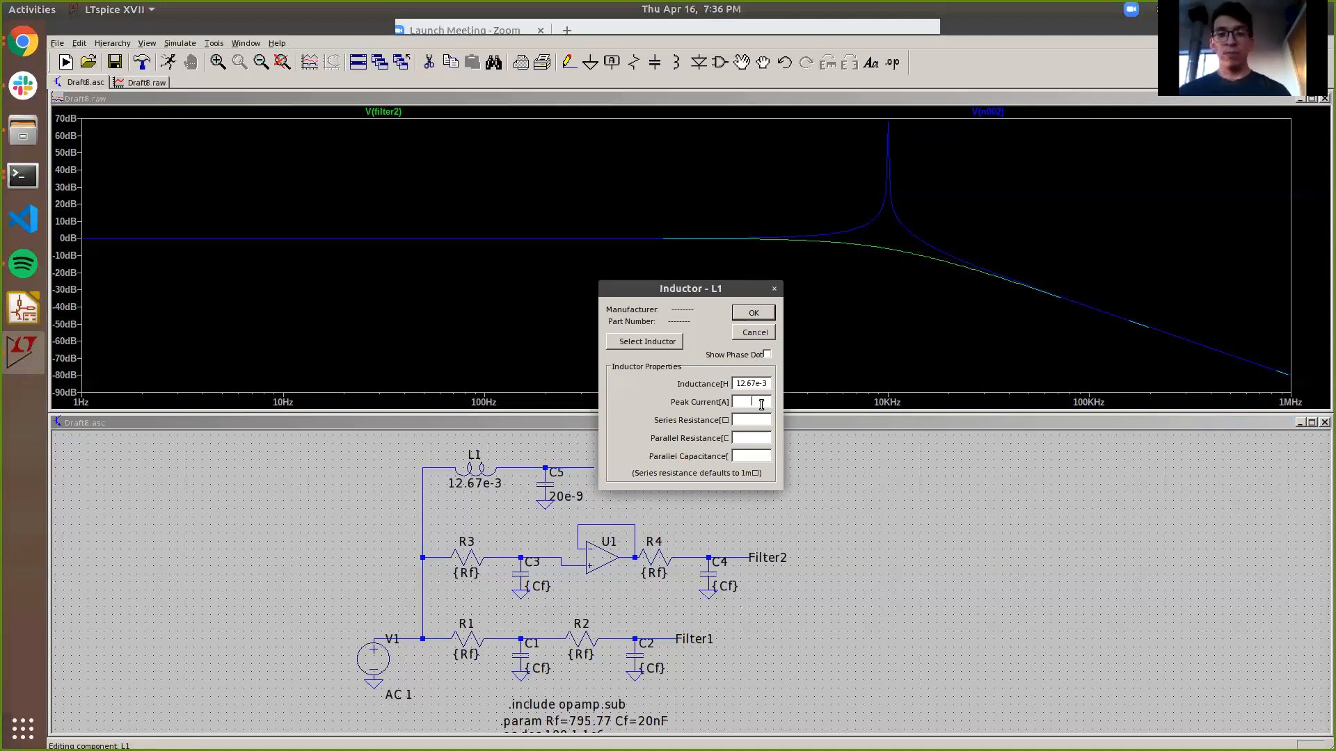
{"action": "left_click", "coordinate": [759, 421]}
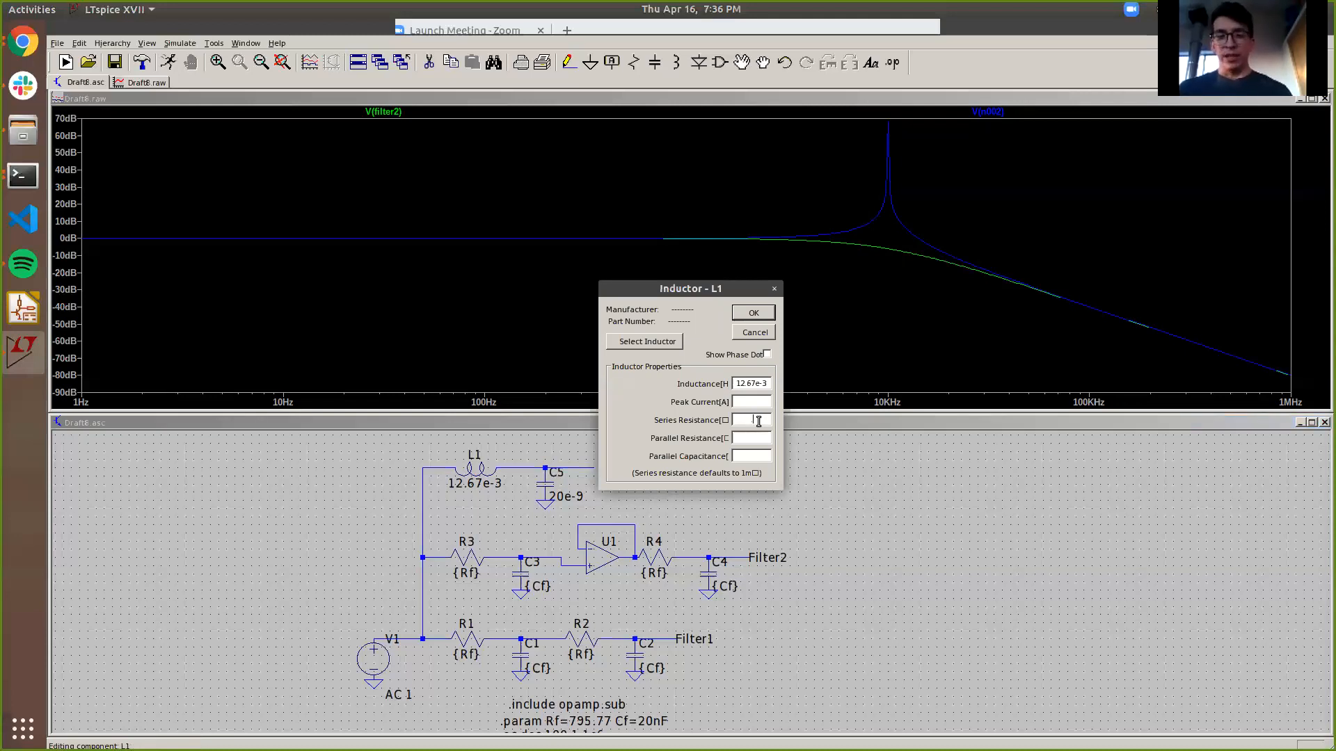
{"action": "type", "text": ".500"}
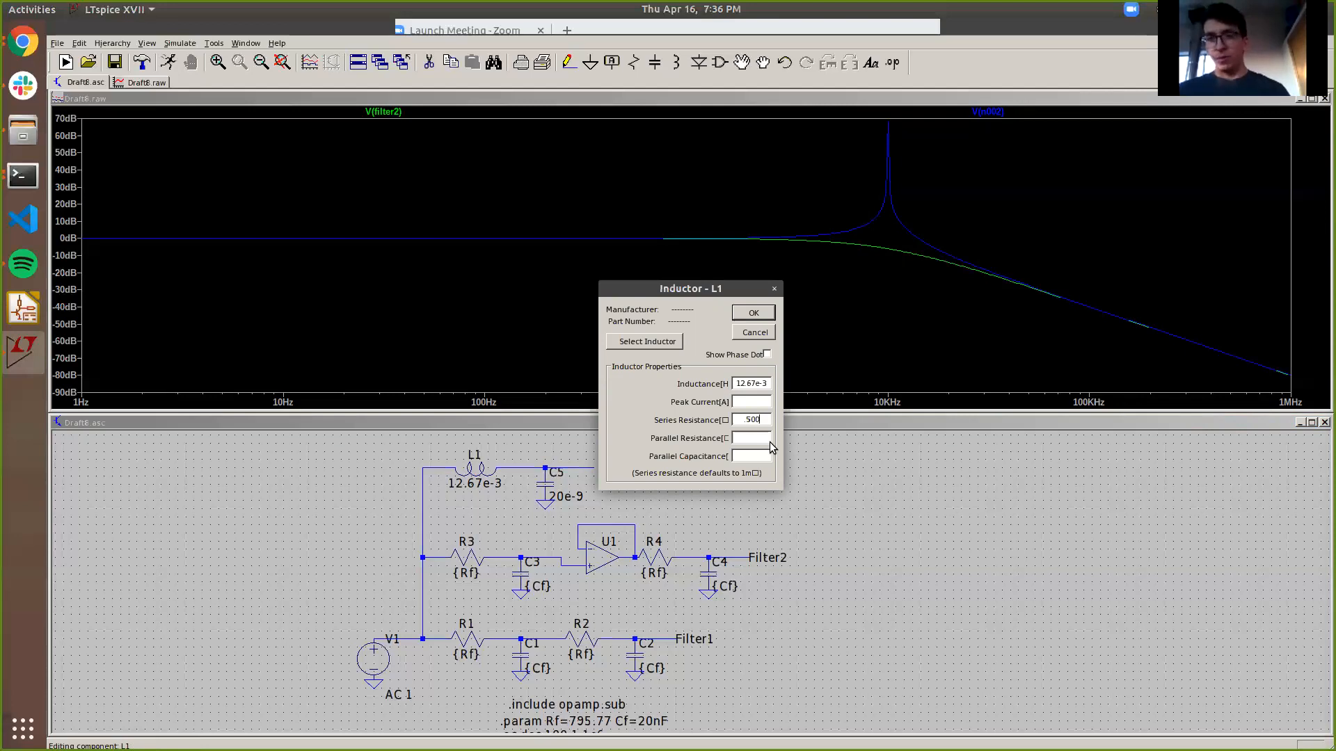
{"action": "left_click", "coordinate": [751, 313]}
{"action": "left_click", "coordinate": [170, 66]}
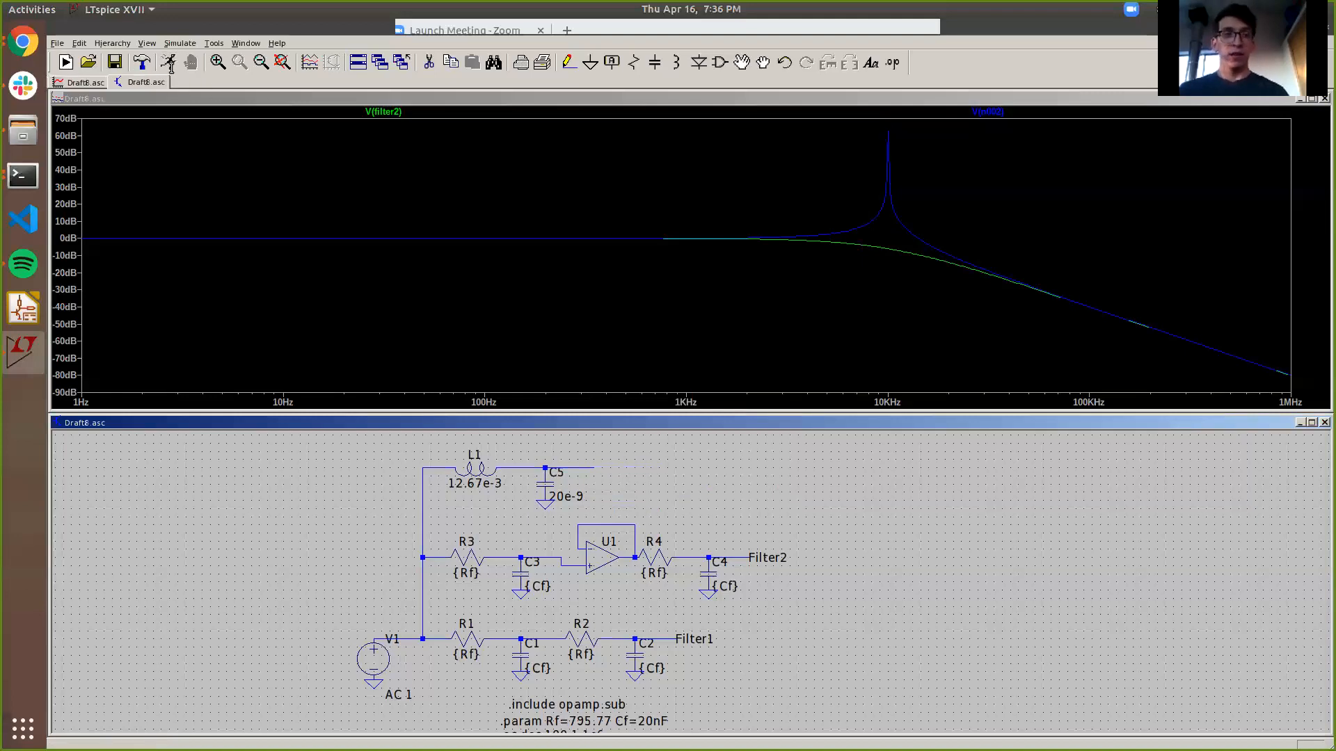
{"action": "left_click", "coordinate": [170, 61]}
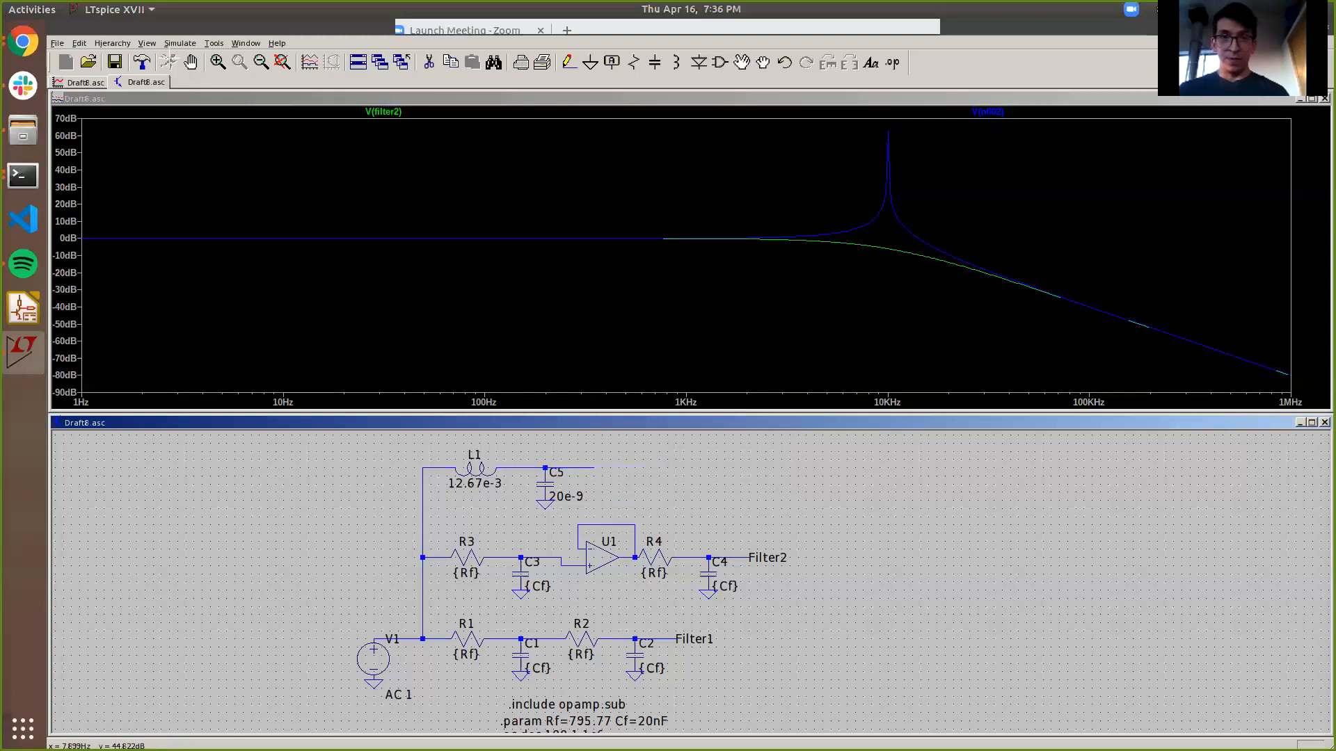
Step: Set inductor L1's series resistance to 2 and rerun the simulation
{"action": "right_click", "coordinate": [474, 460]}
{"action": "left_click", "coordinate": [758, 419]}
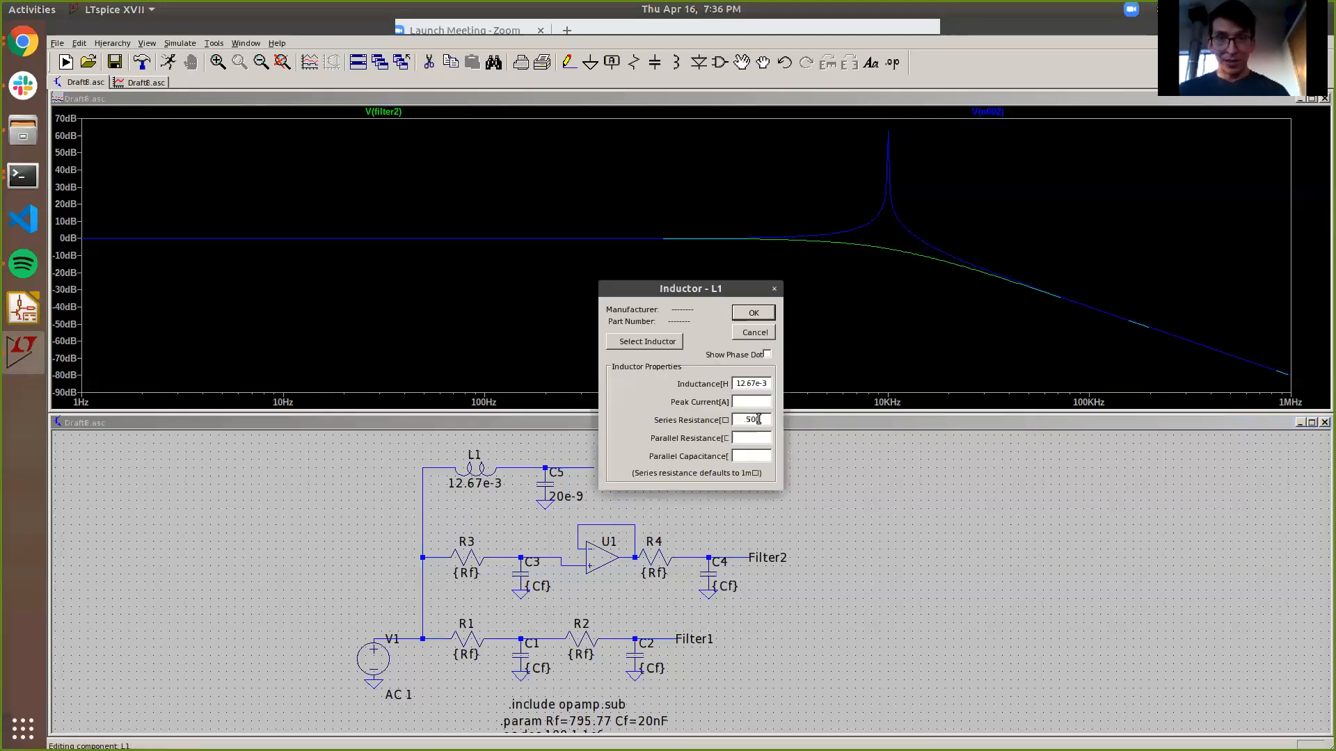
{"action": "key", "text": "BackSpace"}
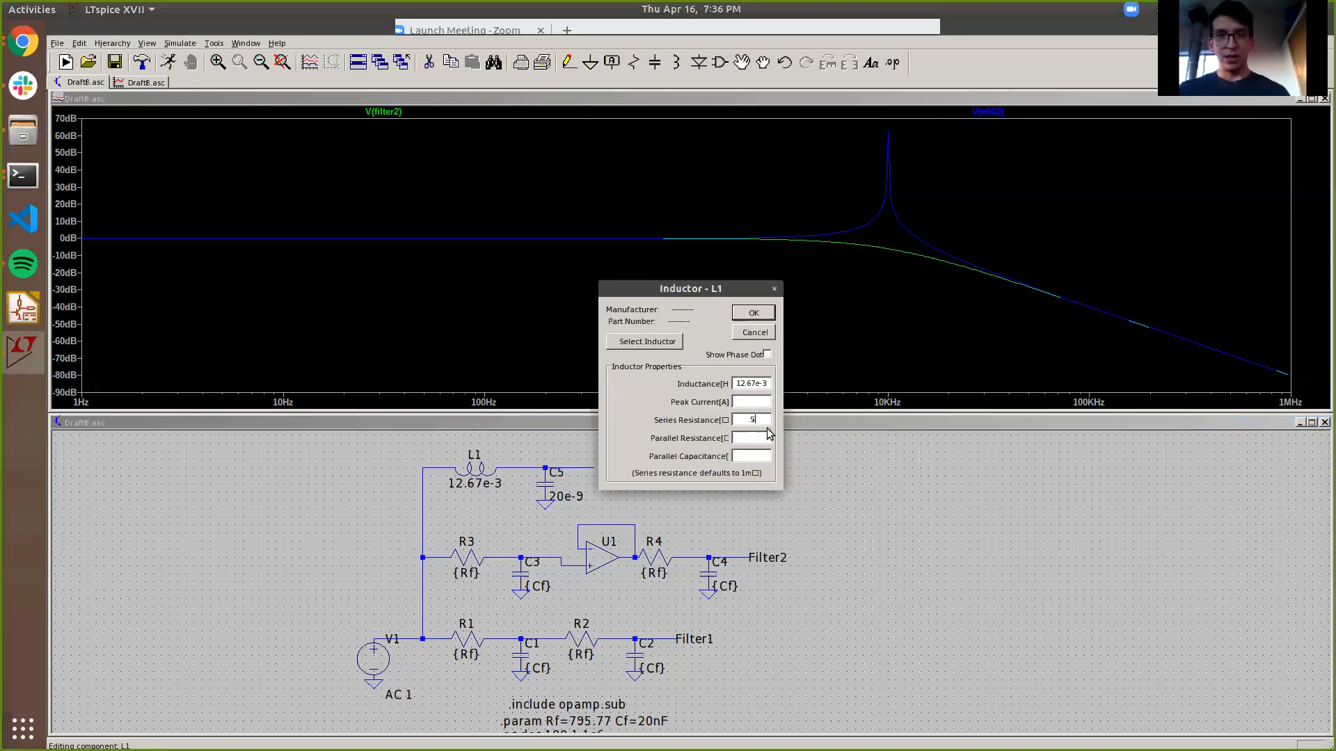
{"action": "key", "text": "Return"}
{"action": "left_click", "coordinate": [170, 62]}
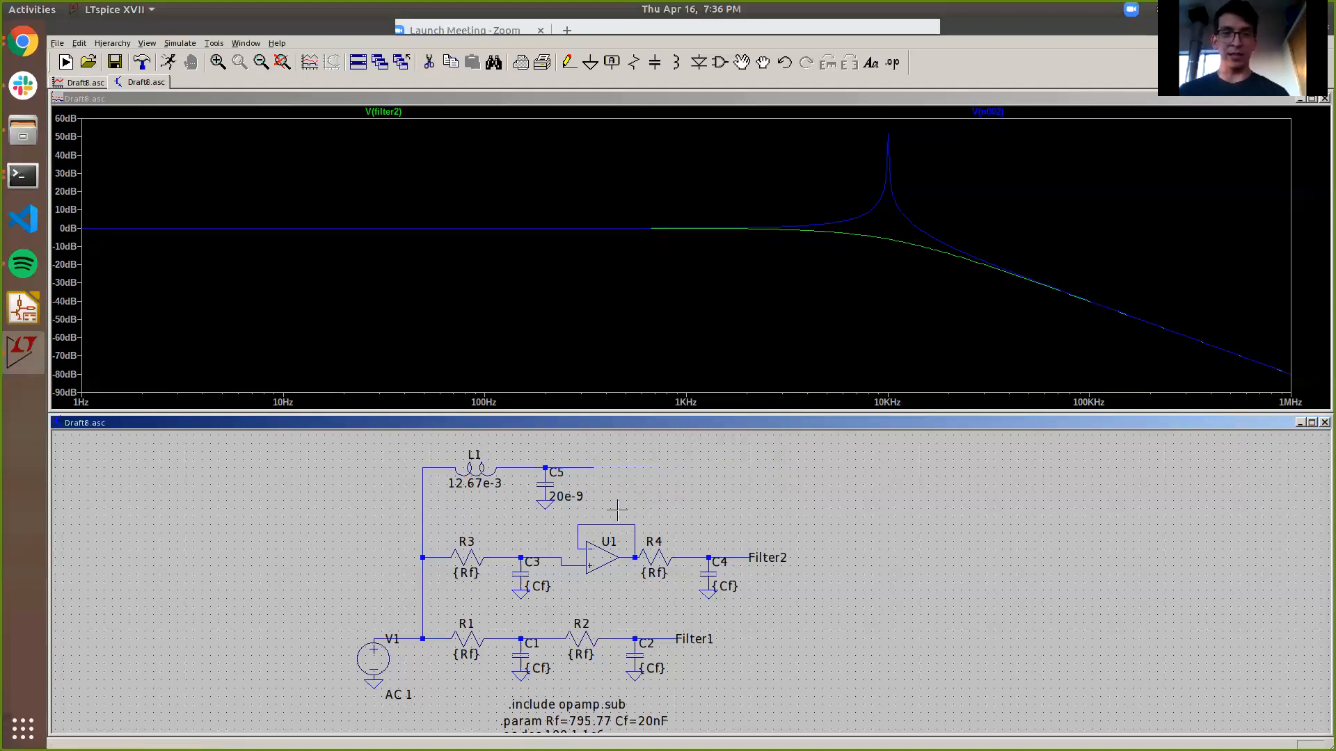
Step: Raise inductor L1's series resistance to 10 and rerun the AC analysis
{"action": "right_click", "coordinate": [487, 471]}
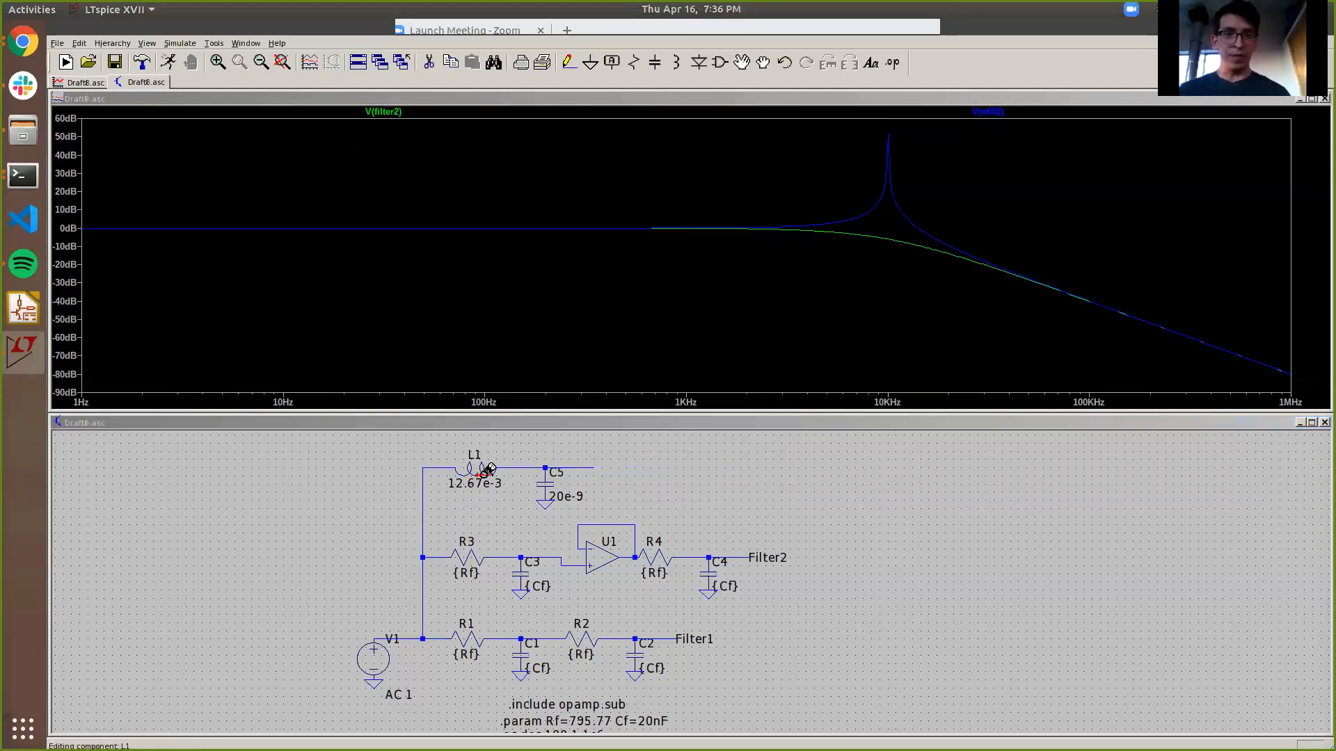
{"action": "left_click", "coordinate": [750, 420]}
{"action": "type", "text": "2"}
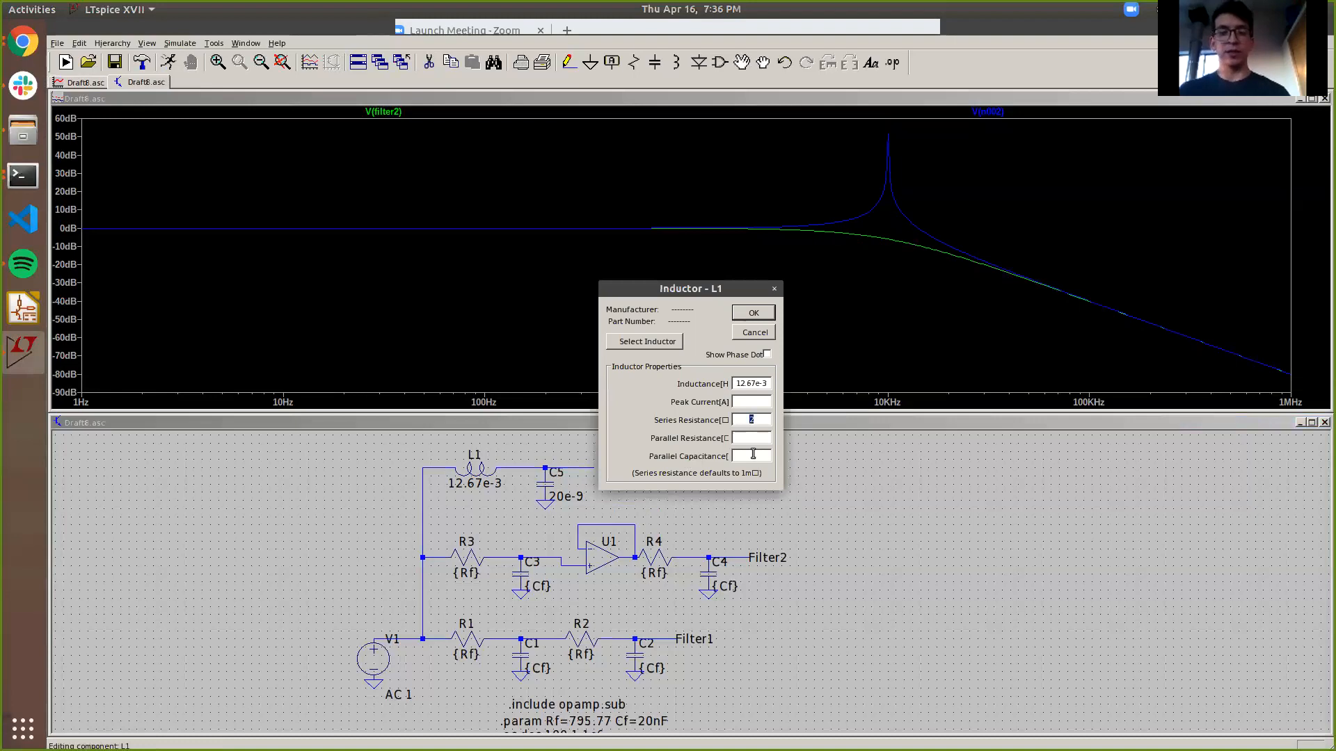
{"action": "key", "text": "Return"}
{"action": "left_click", "coordinate": [167, 63]}
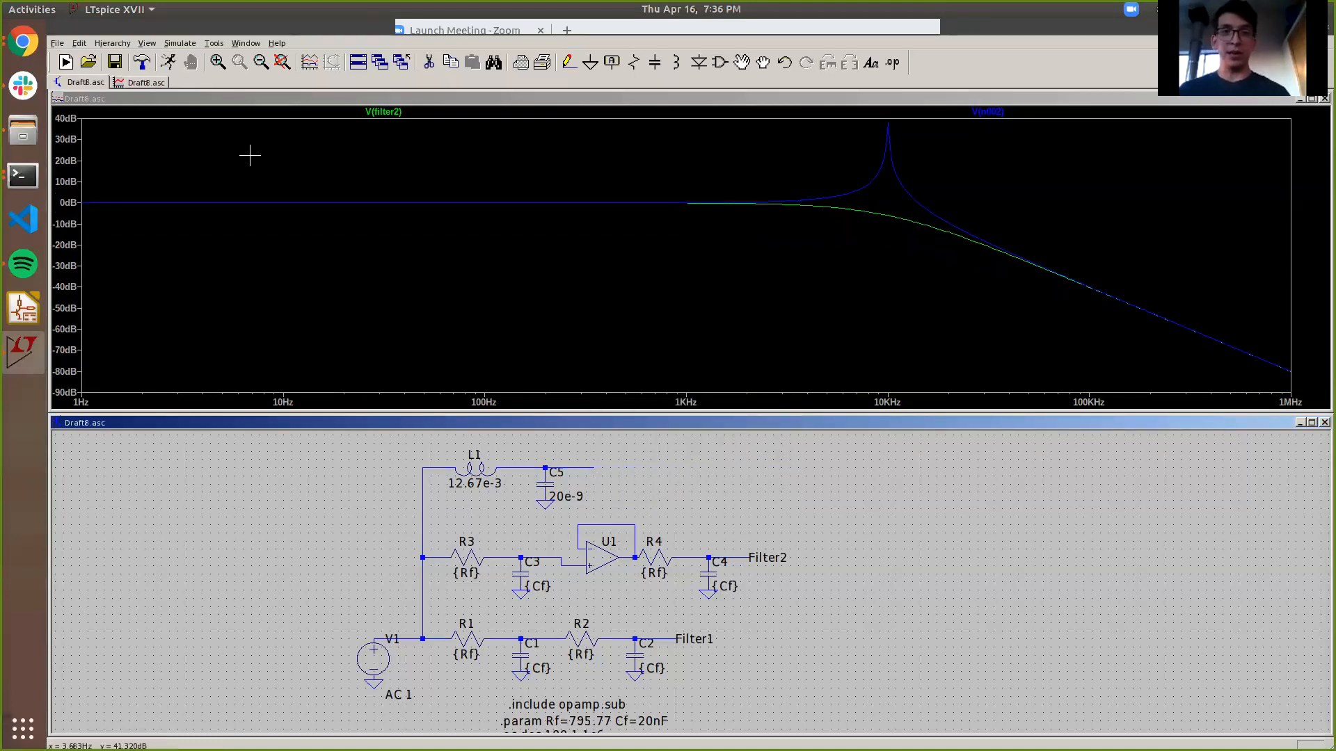
Step: Plot L1's current, and replace the traces with only the LC output and Filter2 voltages
{"action": "right_click", "coordinate": [493, 468]}
{"action": "left_click", "coordinate": [485, 471]}
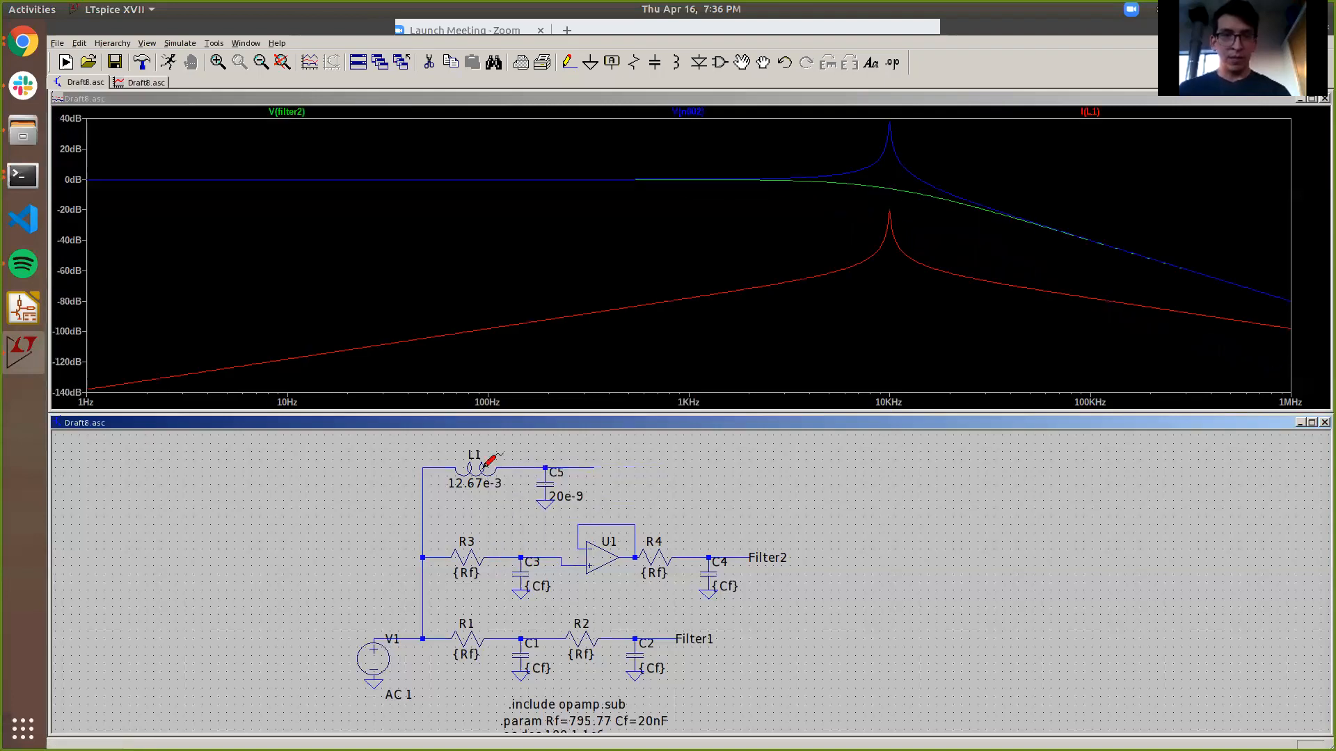
{"action": "right_click", "coordinate": [481, 468]}
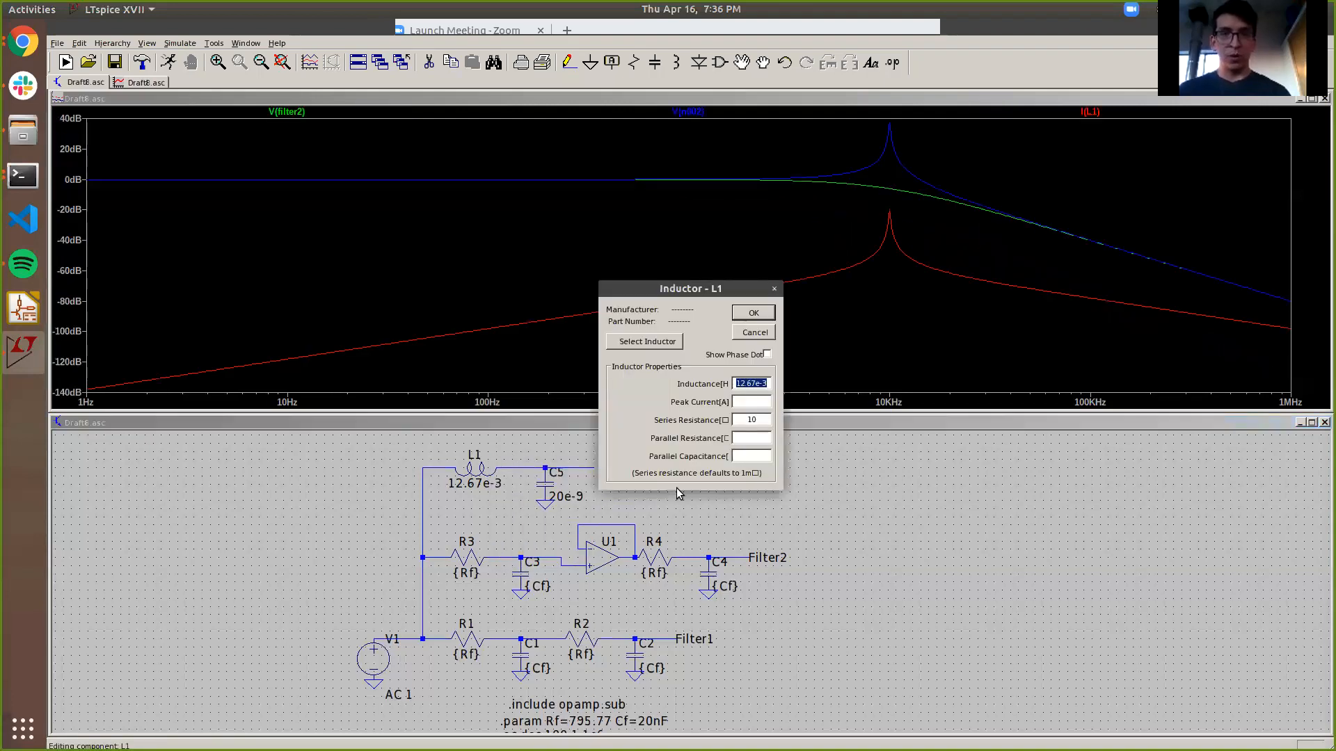
{"action": "left_click", "coordinate": [773, 289]}
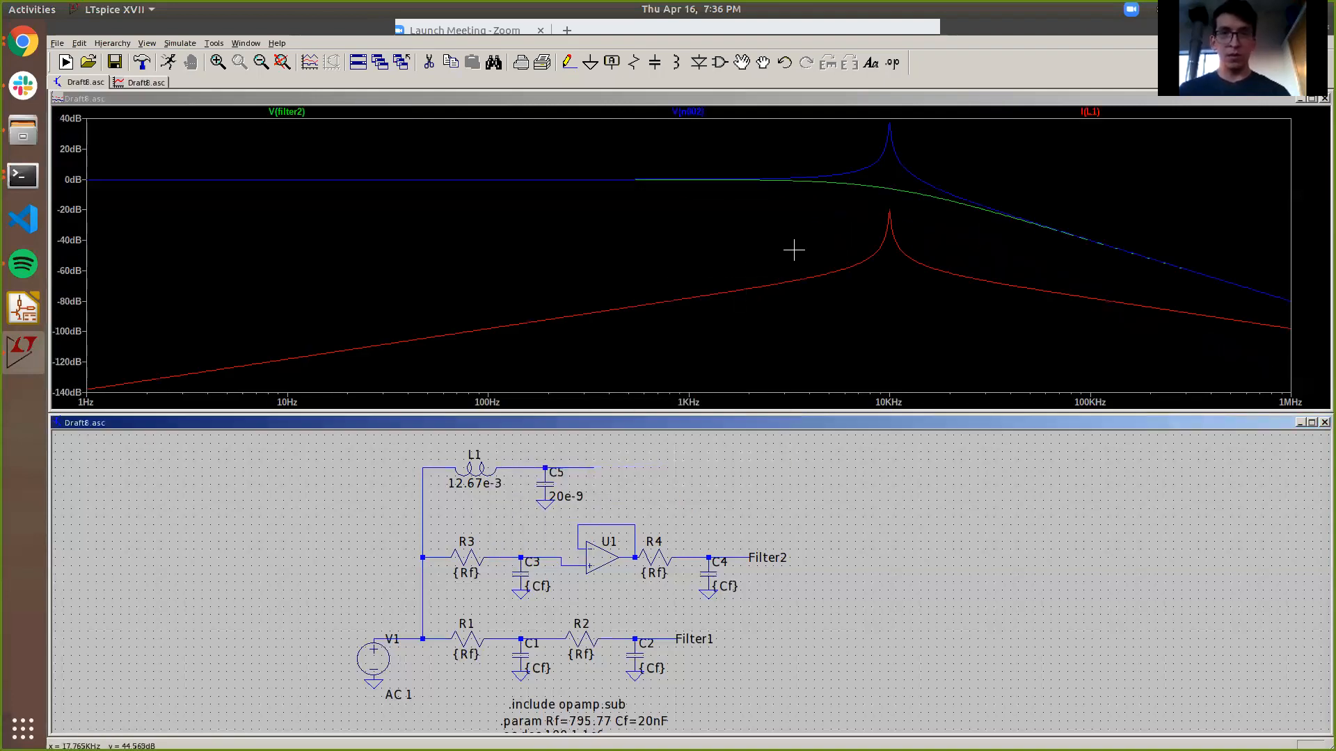
{"action": "left_click", "coordinate": [597, 466]}
{"action": "left_click", "coordinate": [753, 555]}
Step: Increase inductor L1's series resistance to 100 and simulate the circuit again
{"action": "right_click", "coordinate": [473, 464]}
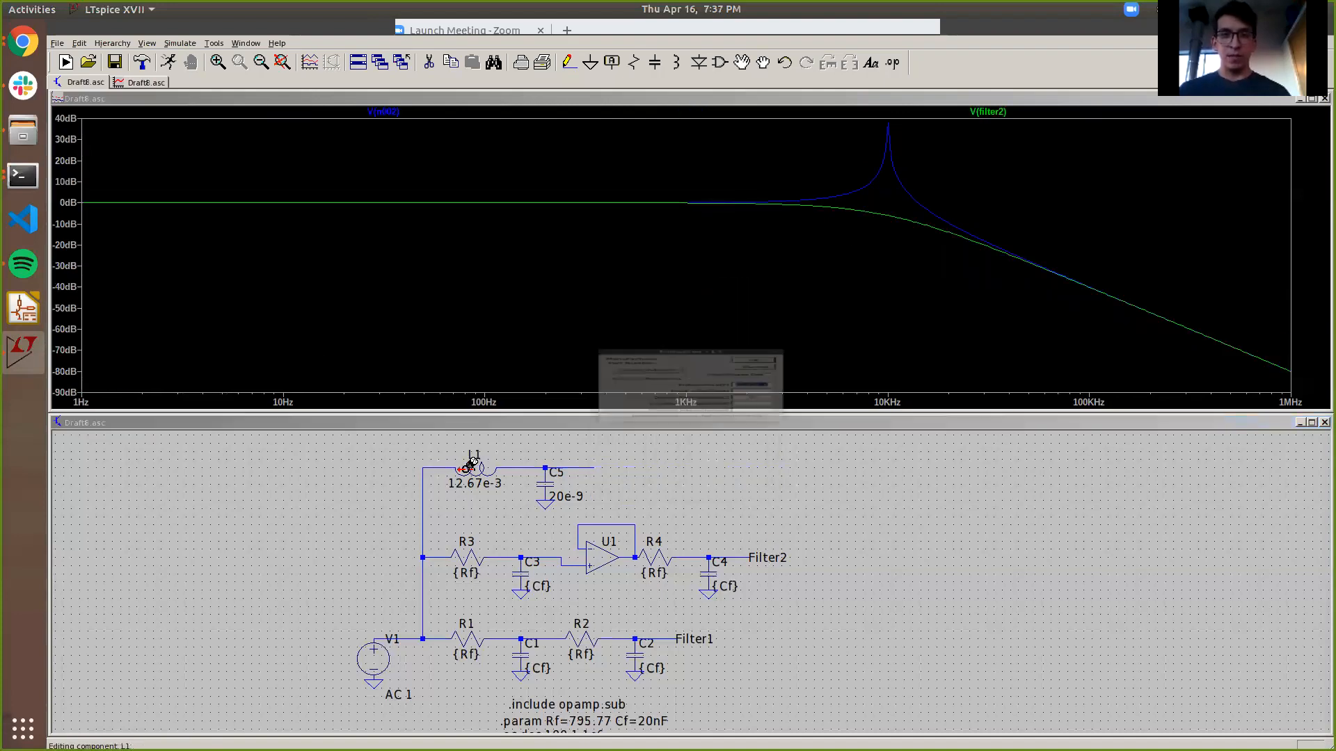
{"action": "left_click", "coordinate": [769, 420]}
{"action": "type", "text": "100"}
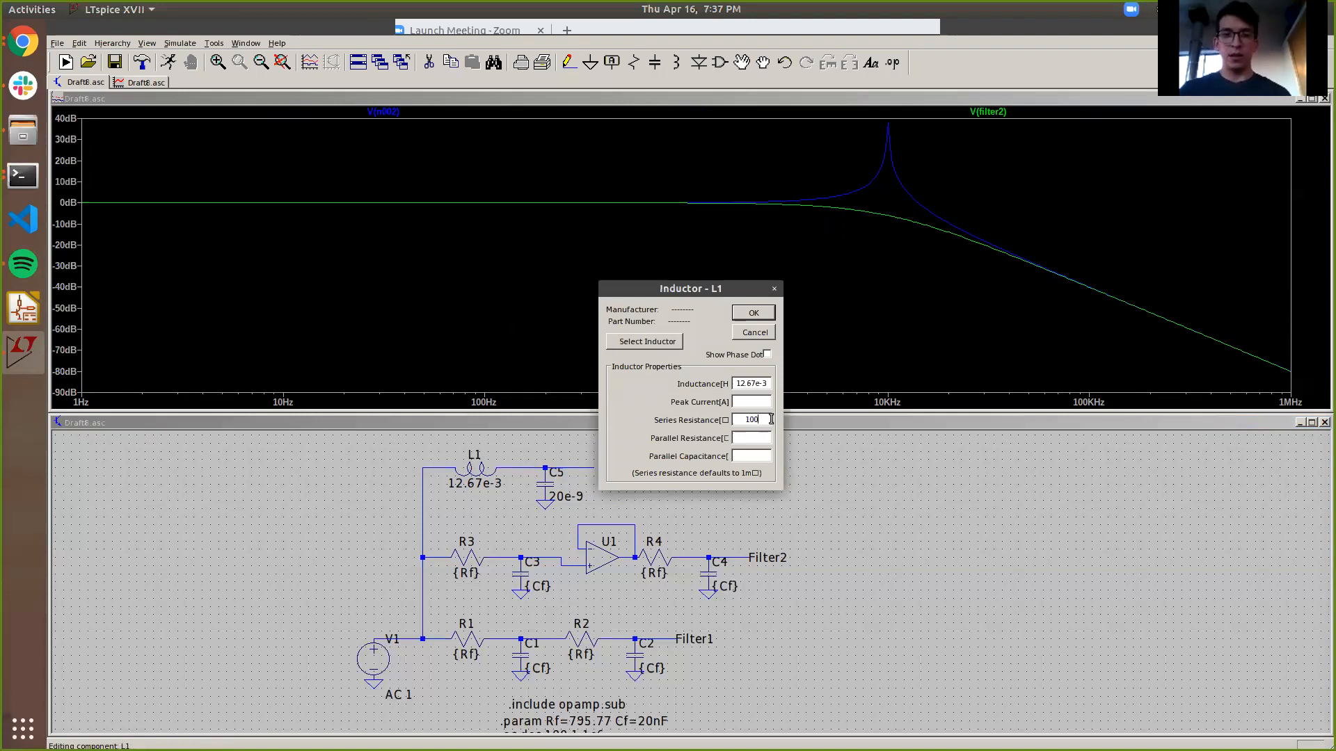
{"action": "key", "text": "Return"}
{"action": "left_click", "coordinate": [172, 61]}
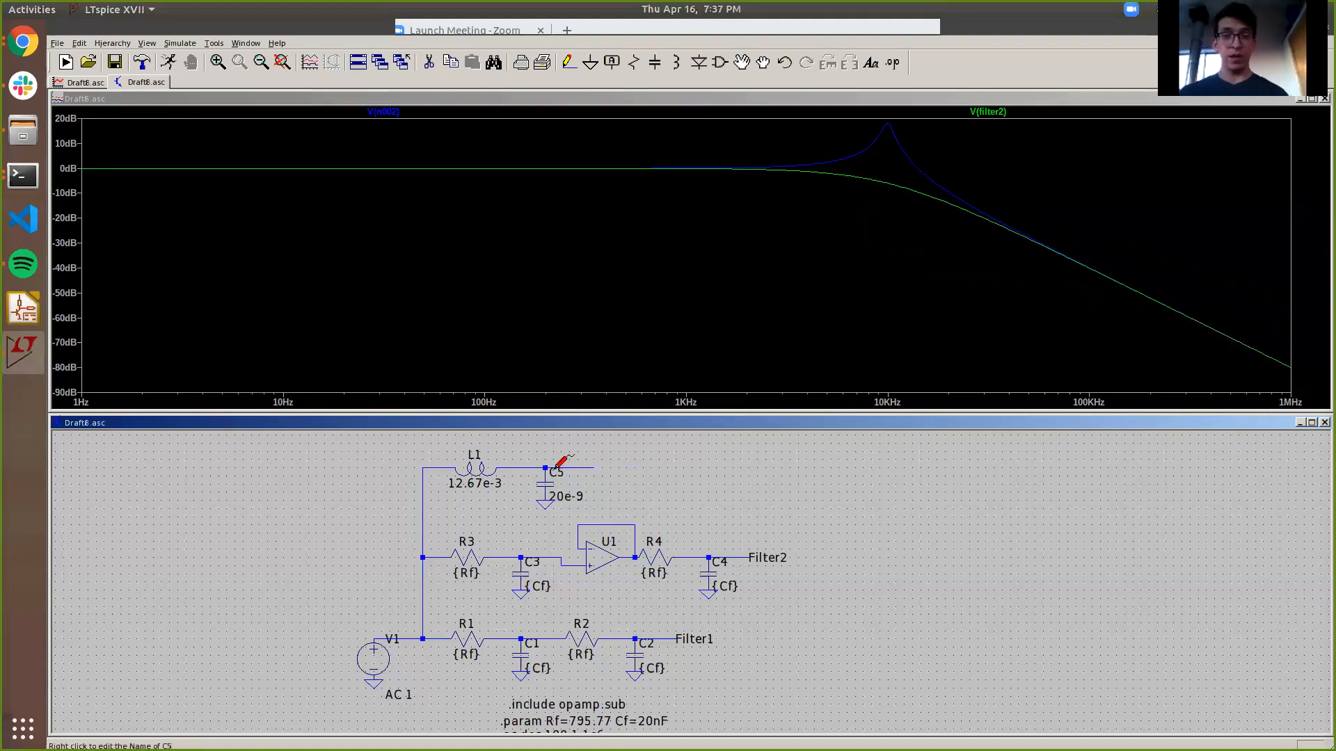
Step: Add L1's current to the plotted LC output and Filter2 voltages
{"action": "scroll", "coordinate": [766, 598], "scroll_direction": "down", "scroll_amount": 1}
{"action": "left_click_drag", "start_coordinate": [766, 598], "coordinate": [760, 575]}
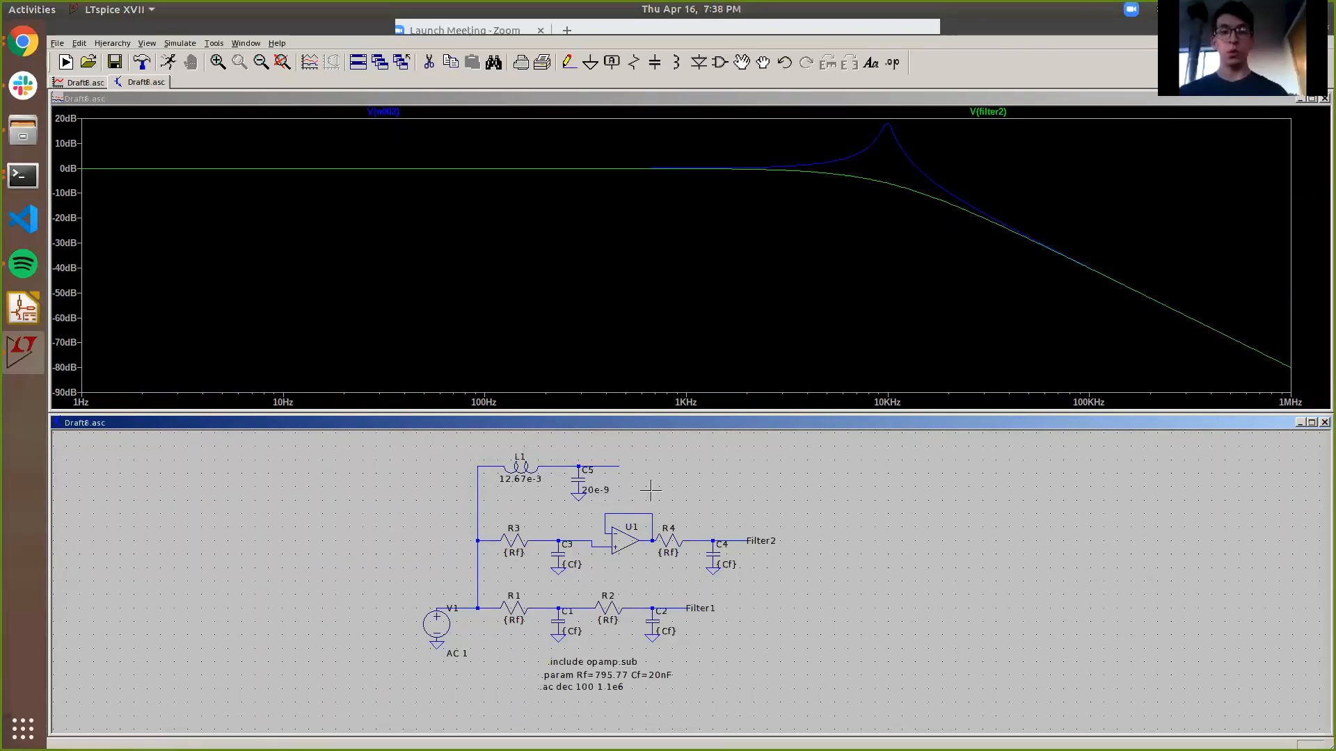
{"action": "left_click", "coordinate": [523, 462]}
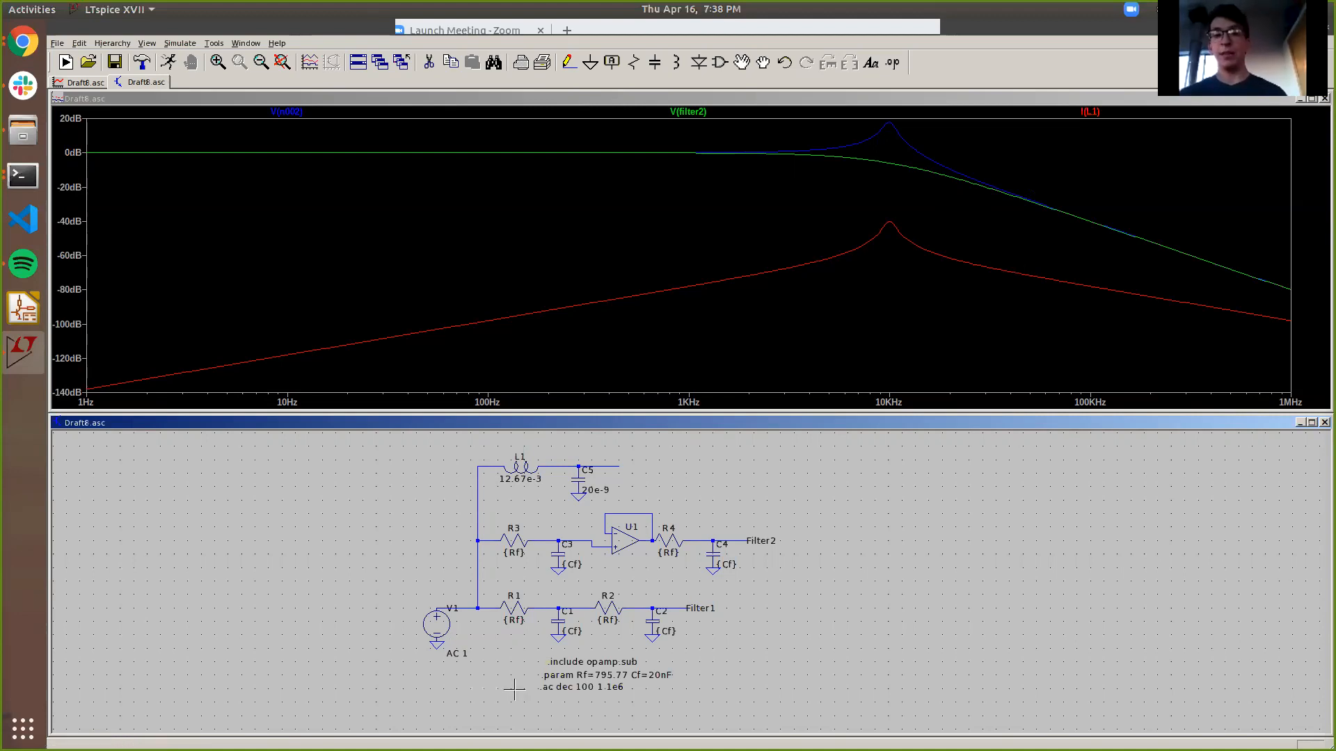
{"action": "right_click", "coordinate": [580, 689]}
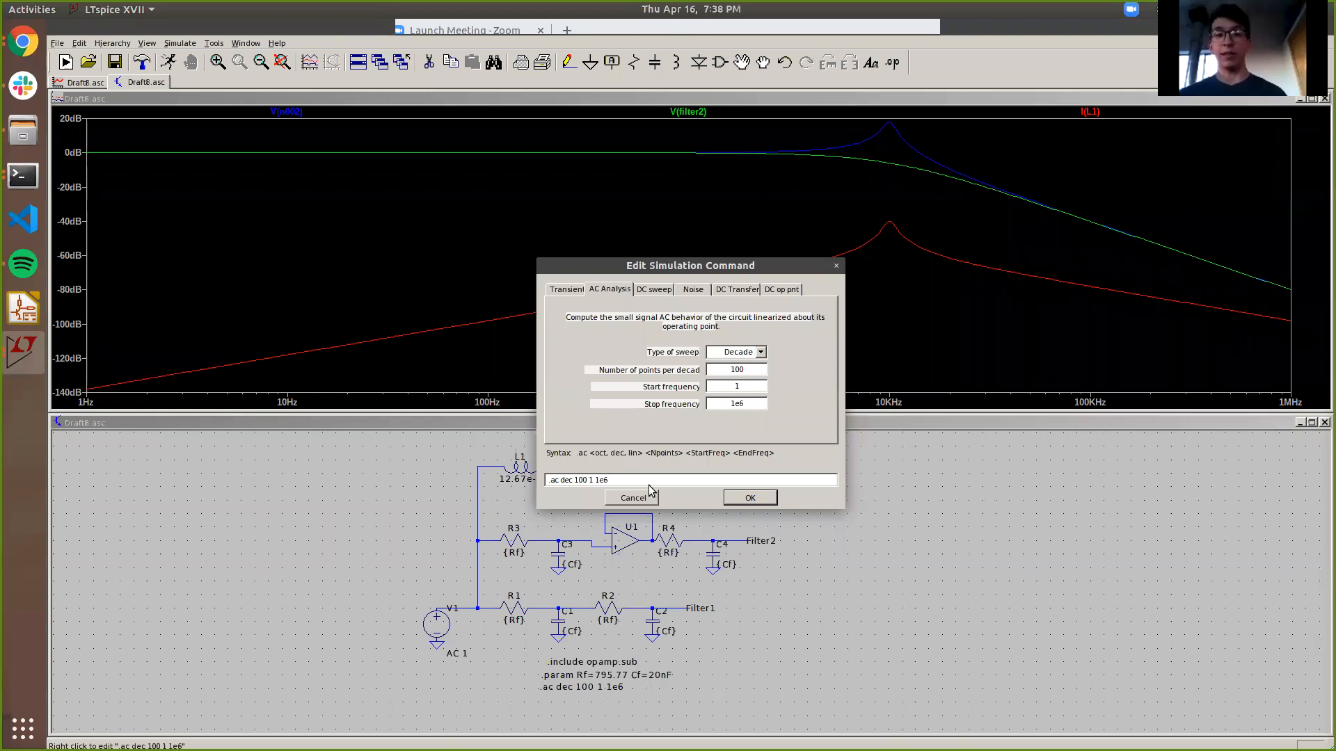
{"action": "left_click", "coordinate": [576, 292]}
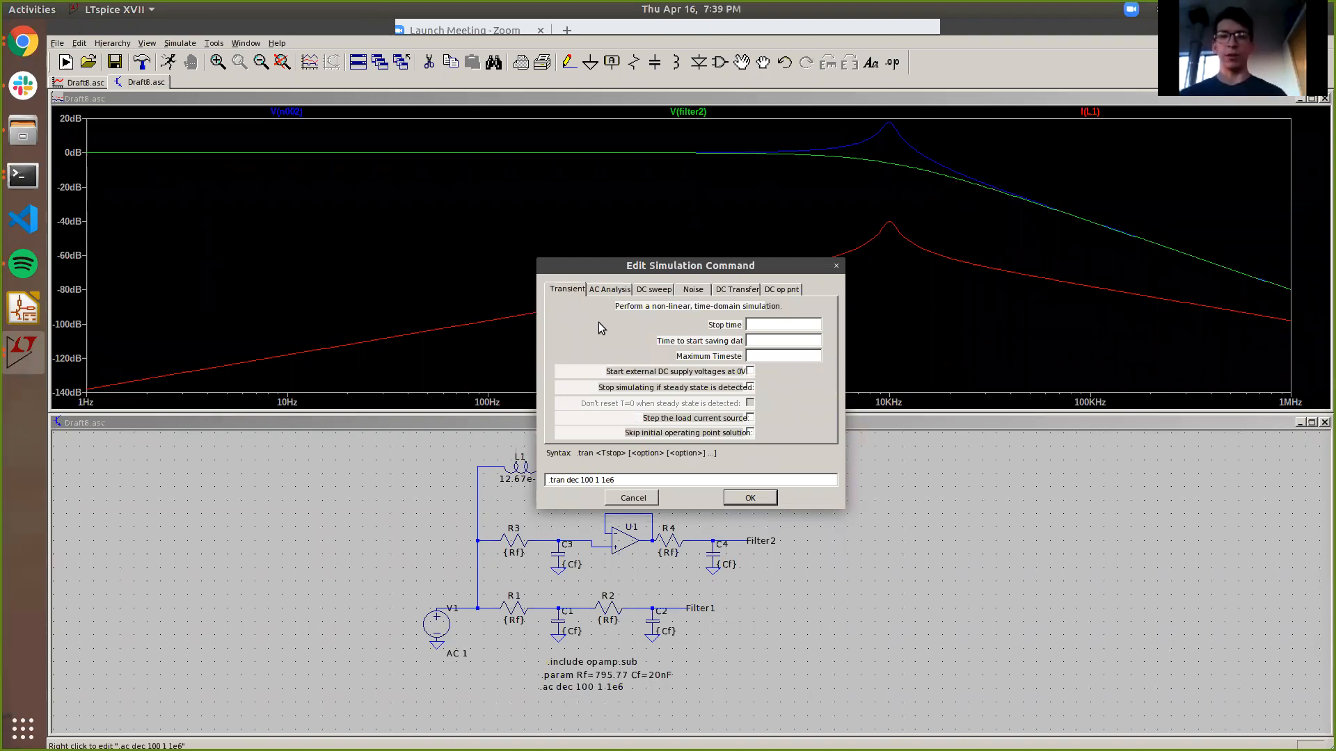
{"action": "type", "text": "10"}
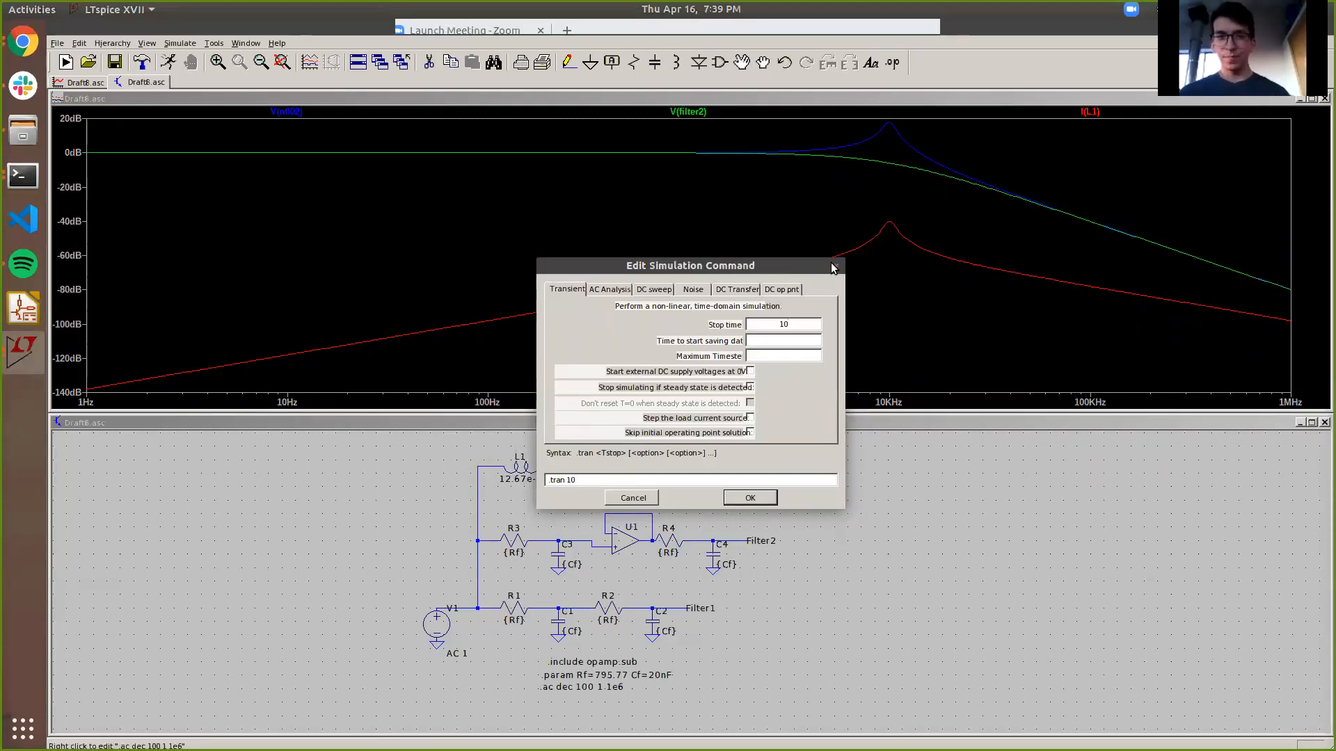
{"action": "left_click", "coordinate": [633, 497]}
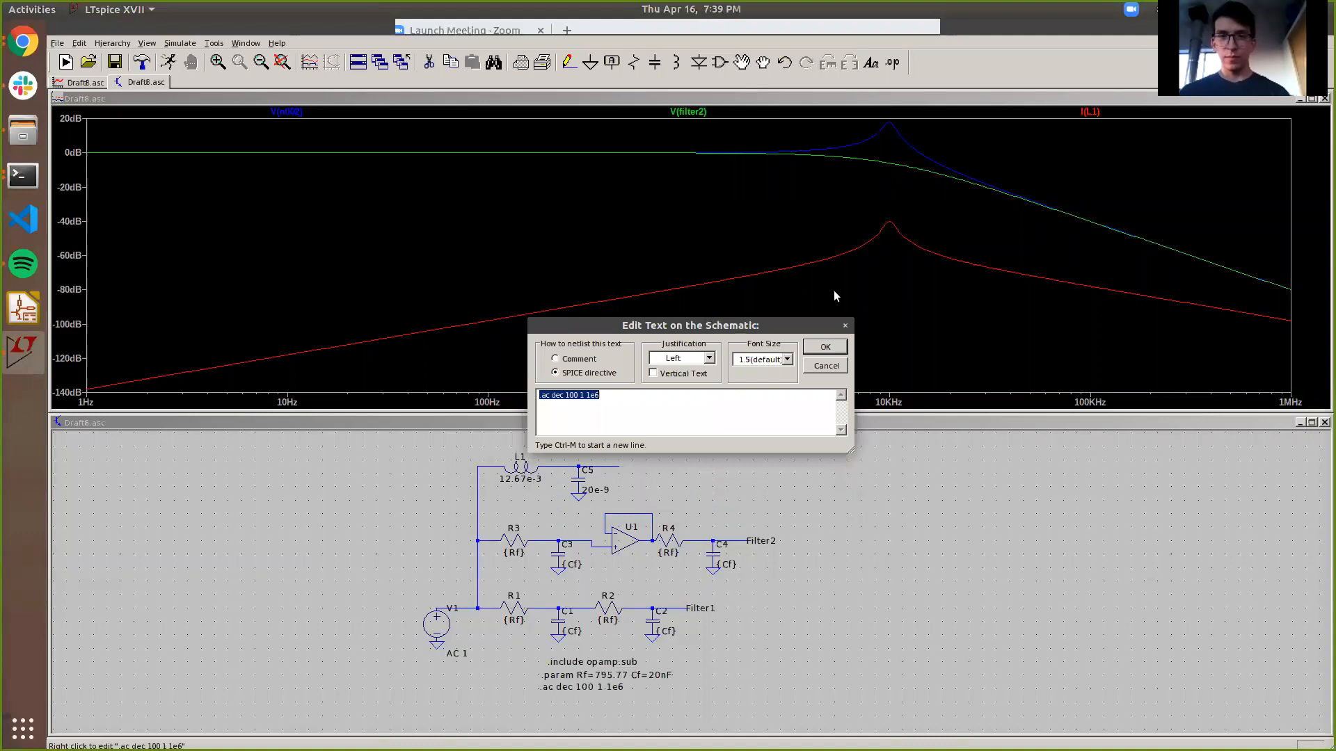
{"action": "left_click", "coordinate": [845, 326]}
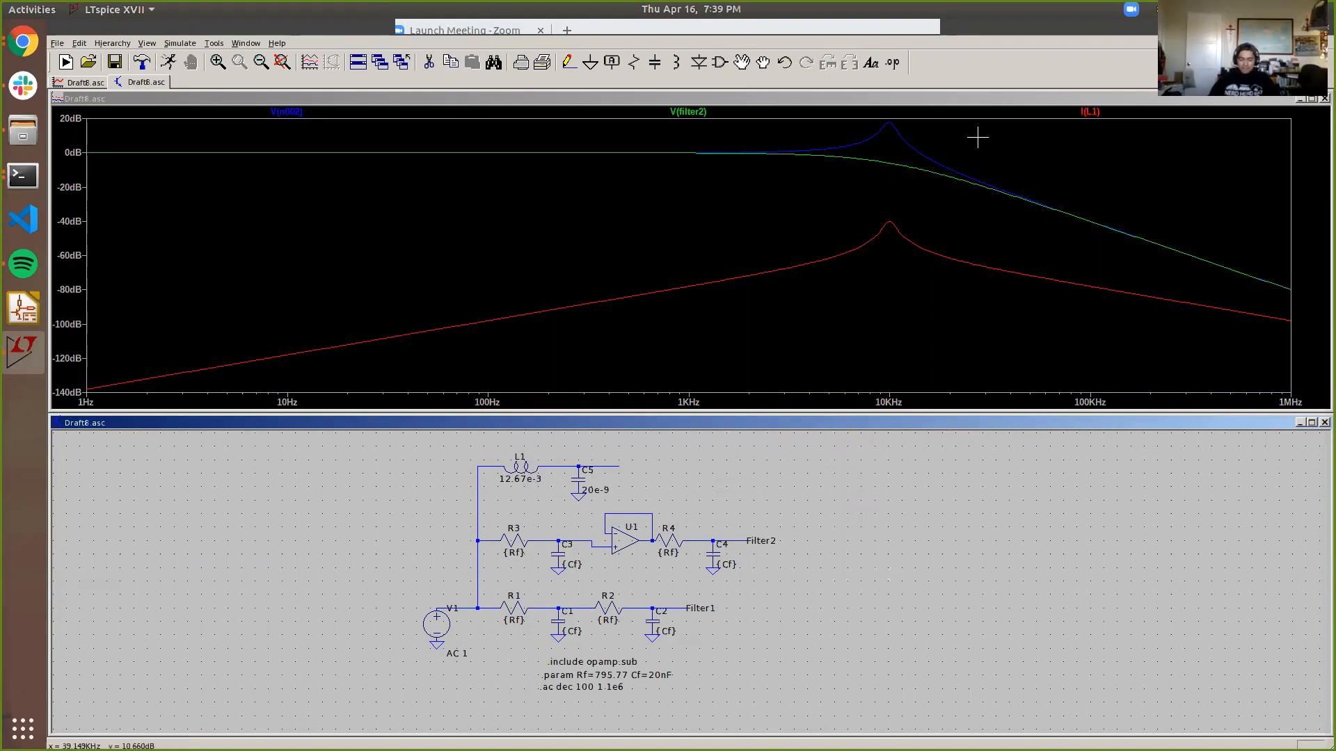
Step: Delete the I(L1) current trace from the plot
{"action": "right_click", "coordinate": [1091, 113]}
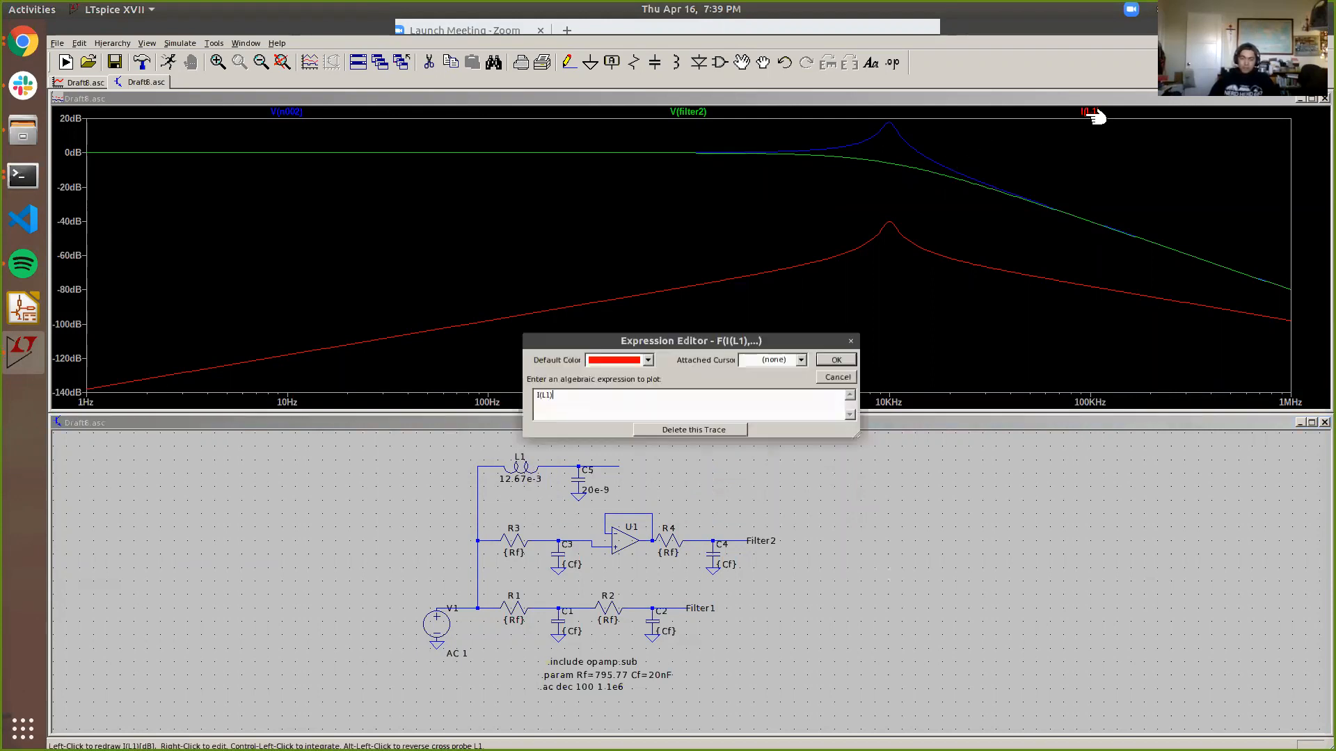
{"action": "left_click", "coordinate": [729, 430]}
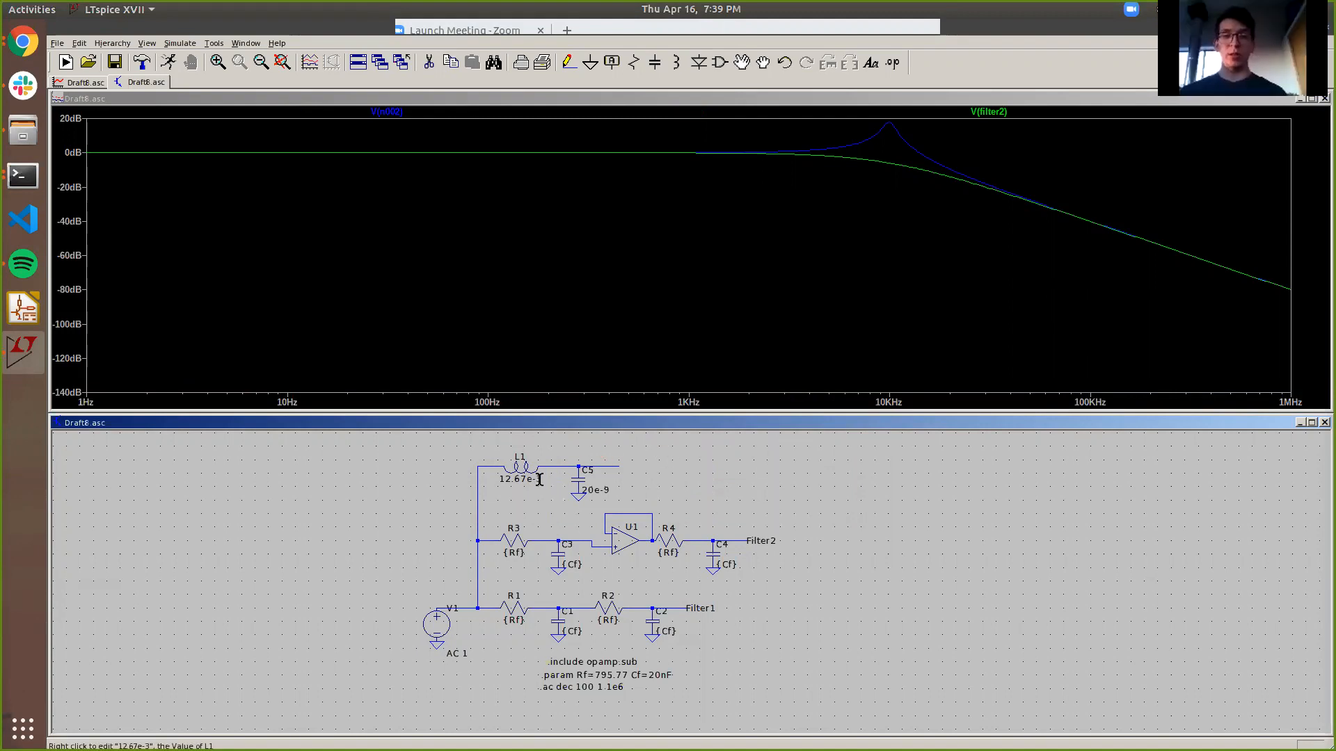
{"action": "right_click", "coordinate": [513, 462]}
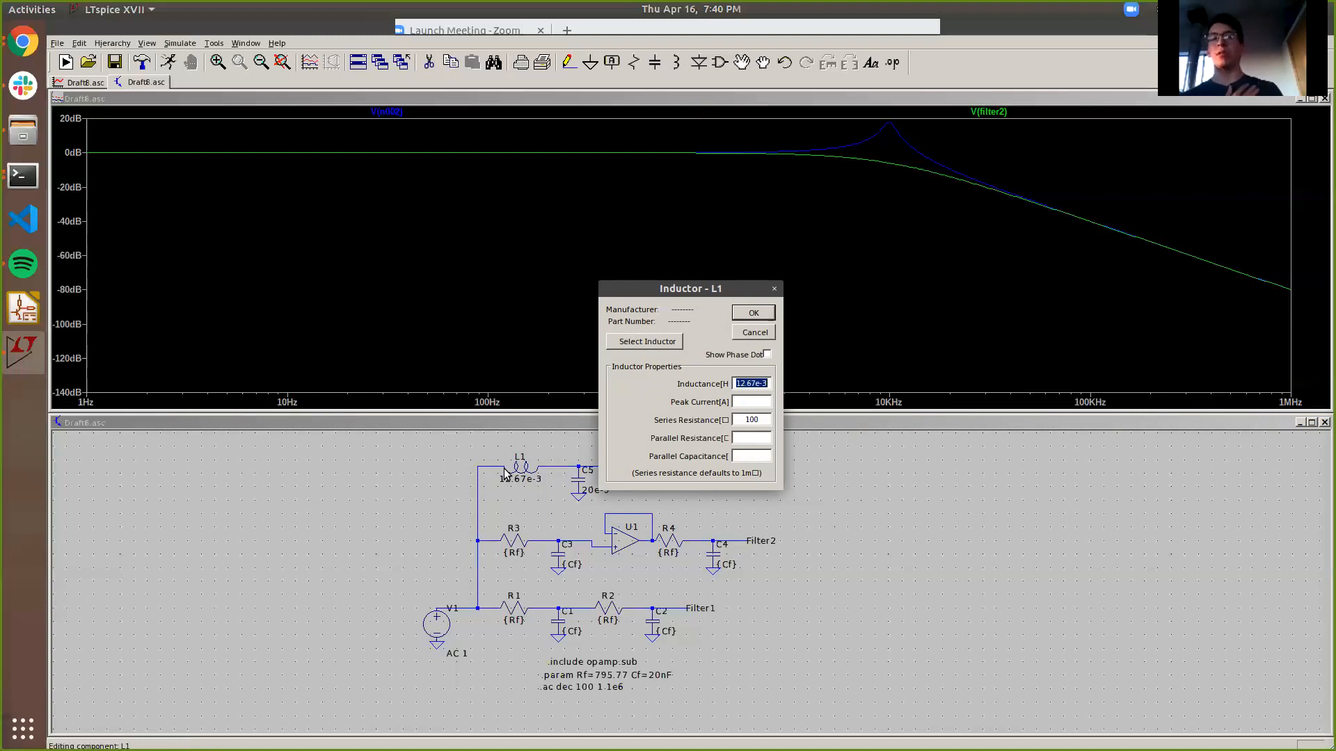
{"action": "key", "text": "Tab"}
{"action": "key", "text": "Tab"}
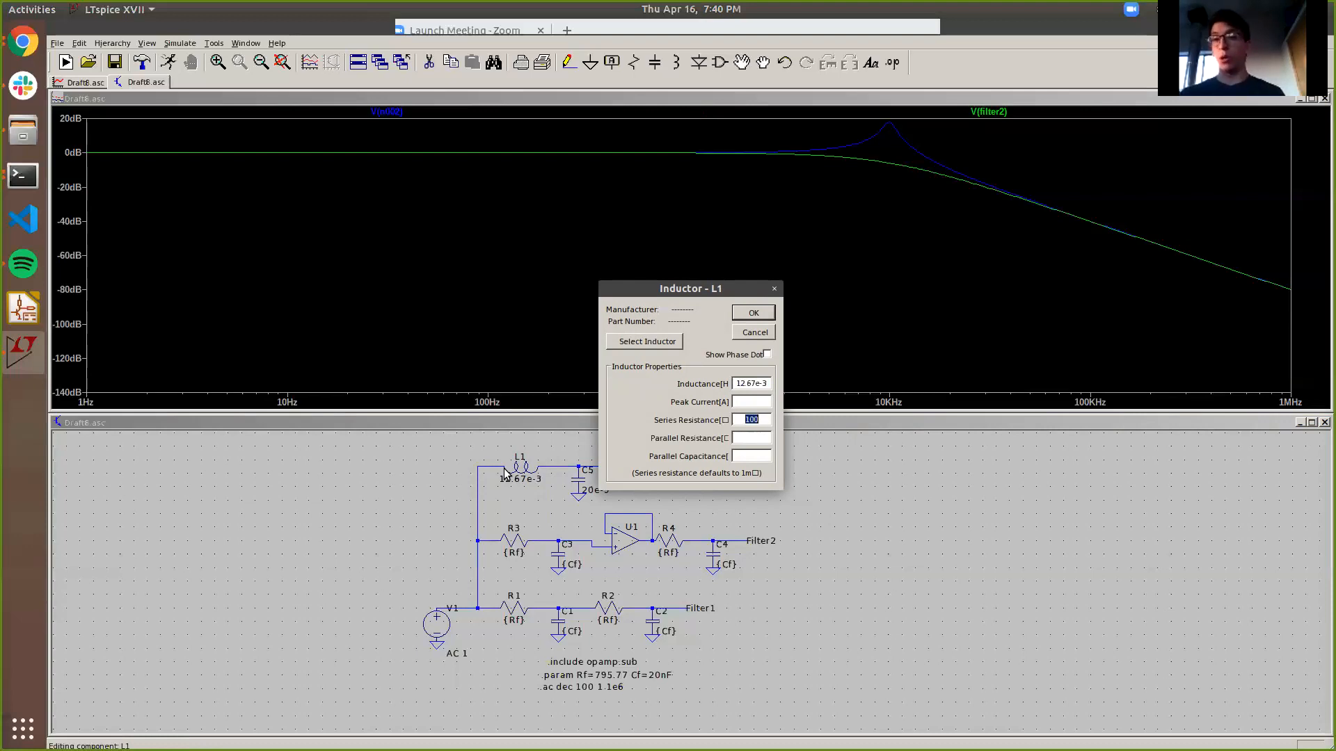
{"action": "type", "text": "5"}
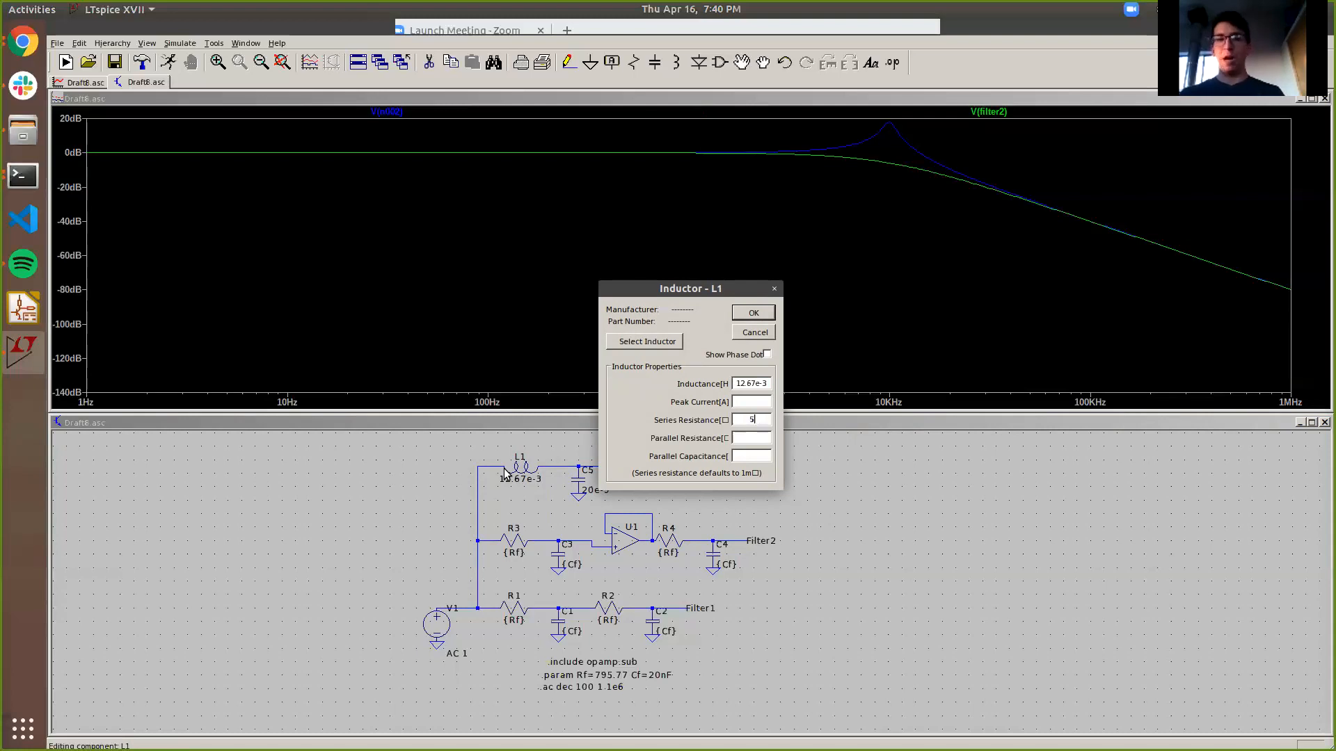
{"action": "type", "text": "05"}
{"action": "key", "text": "BackSpace"}
{"action": "key", "text": "BackSpace"}
{"action": "type", "text": "5"}
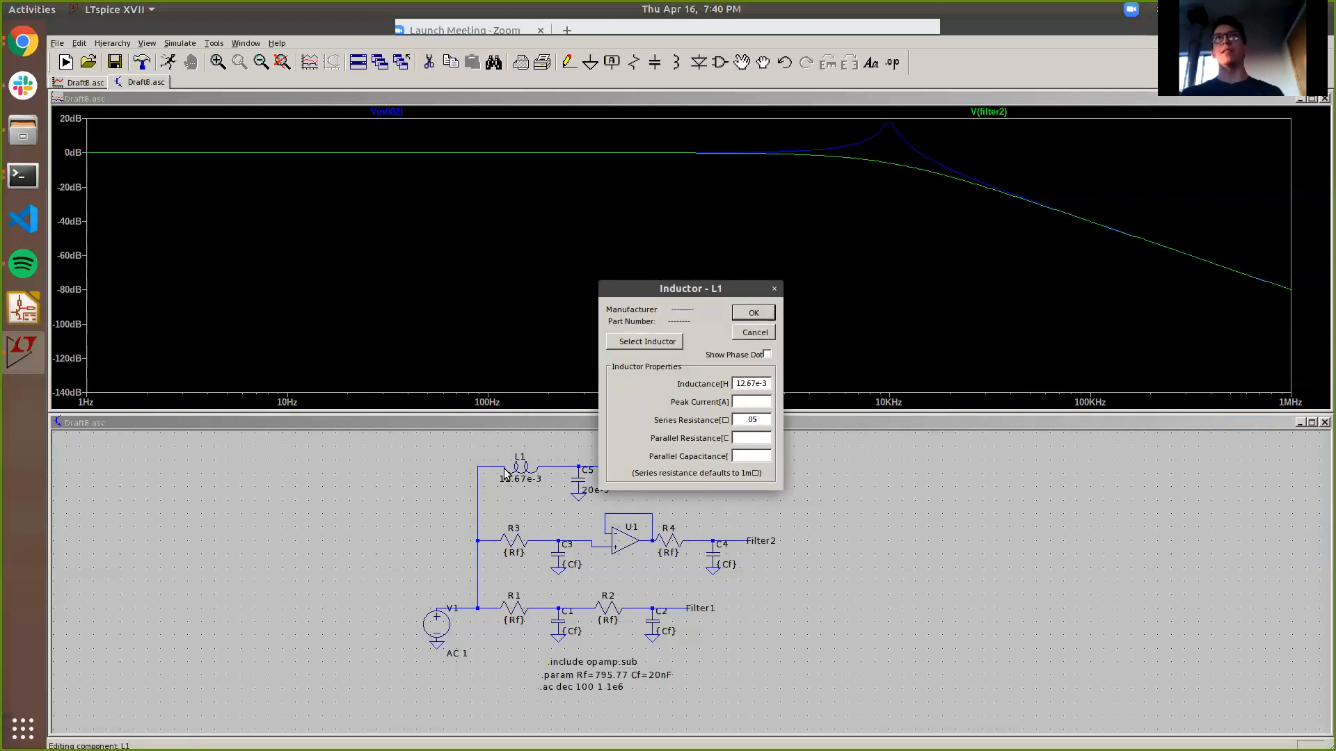
{"action": "type", "text": "0"}
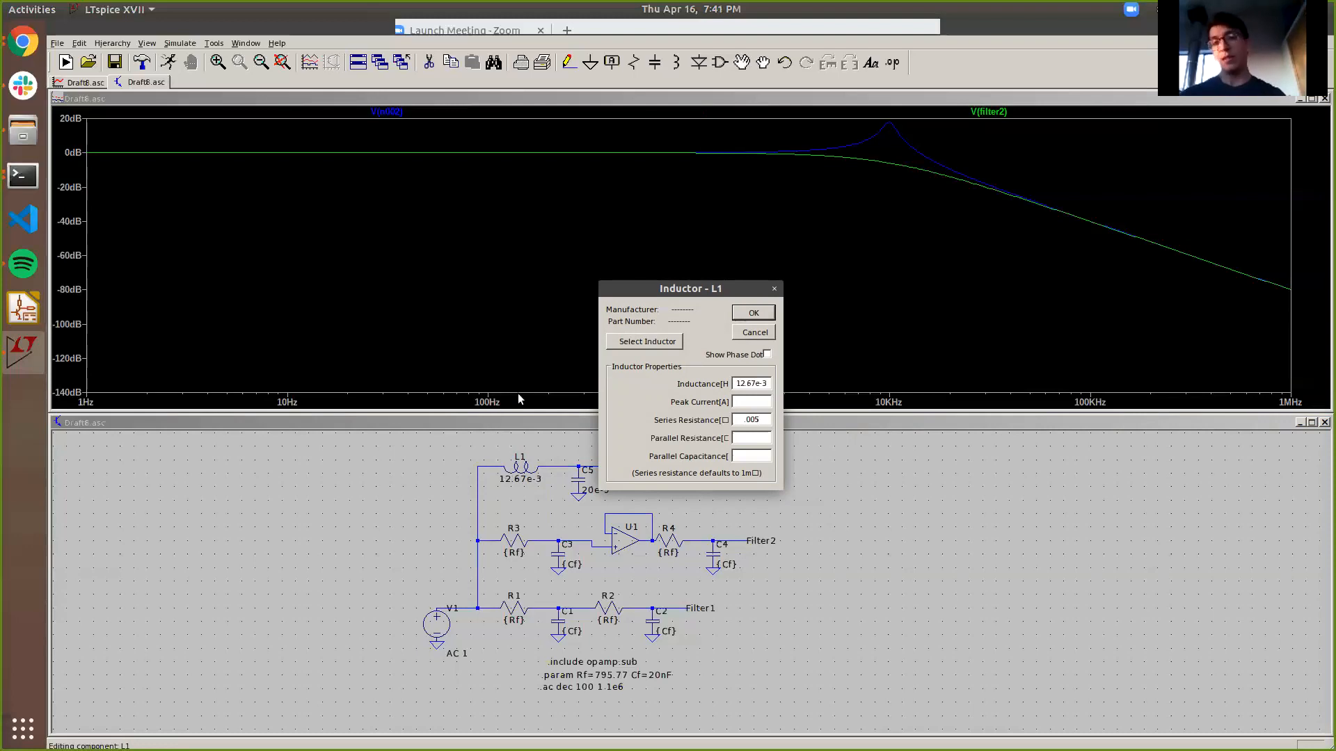
{"action": "left_click", "coordinate": [743, 332]}
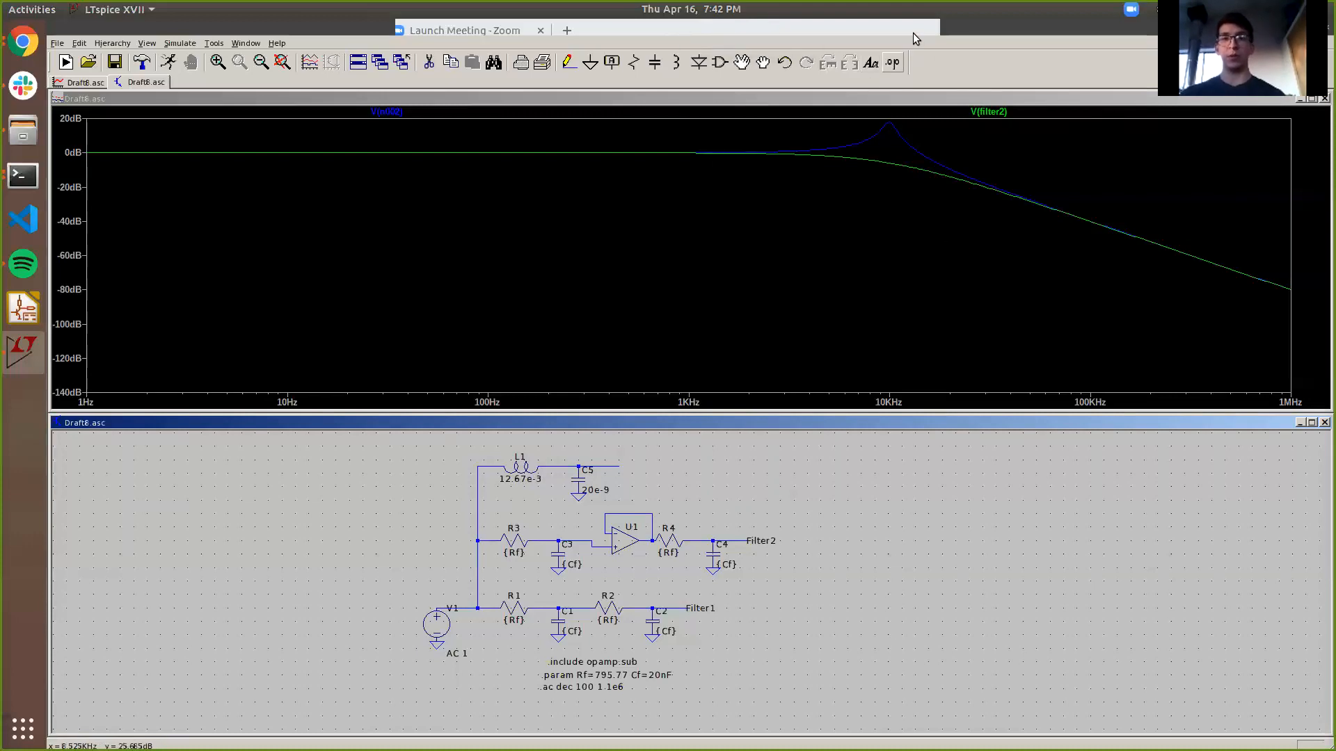
{"action": "left_click", "coordinate": [920, 58]}
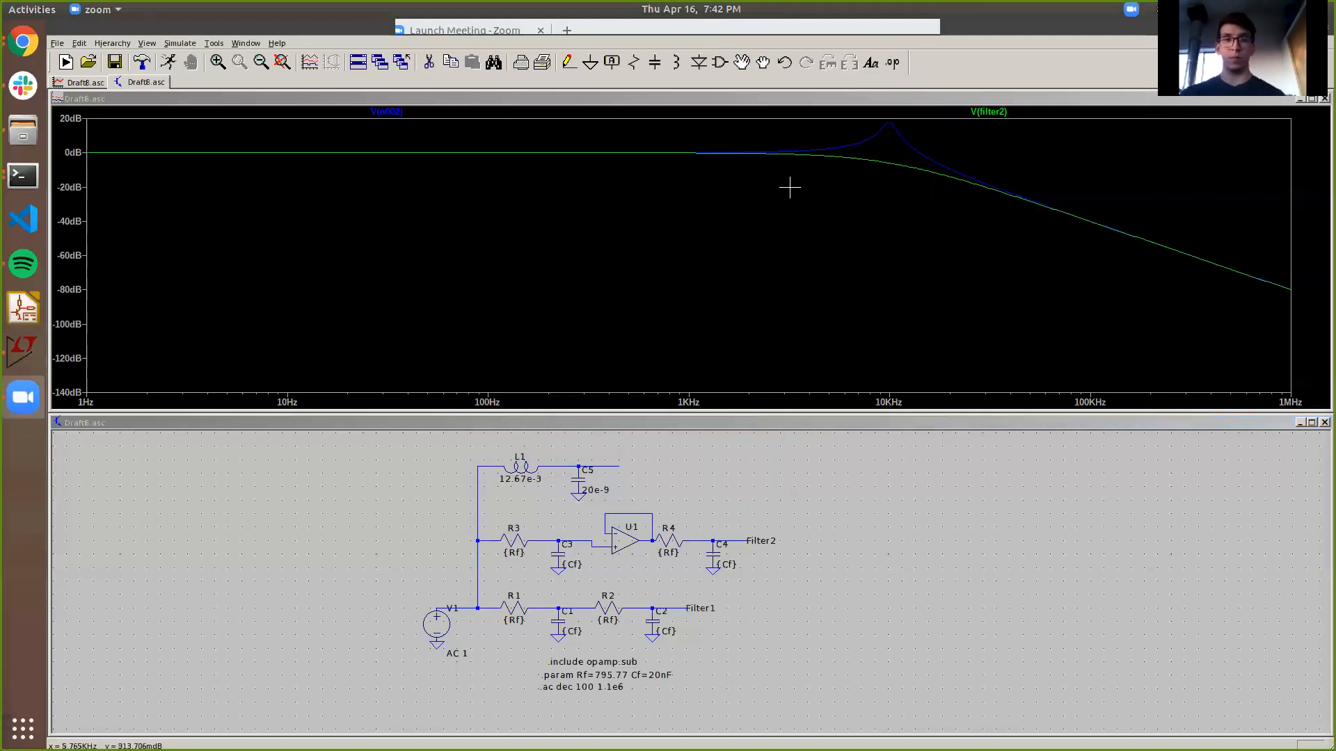
{"action": "left_click", "coordinate": [807, 252]}
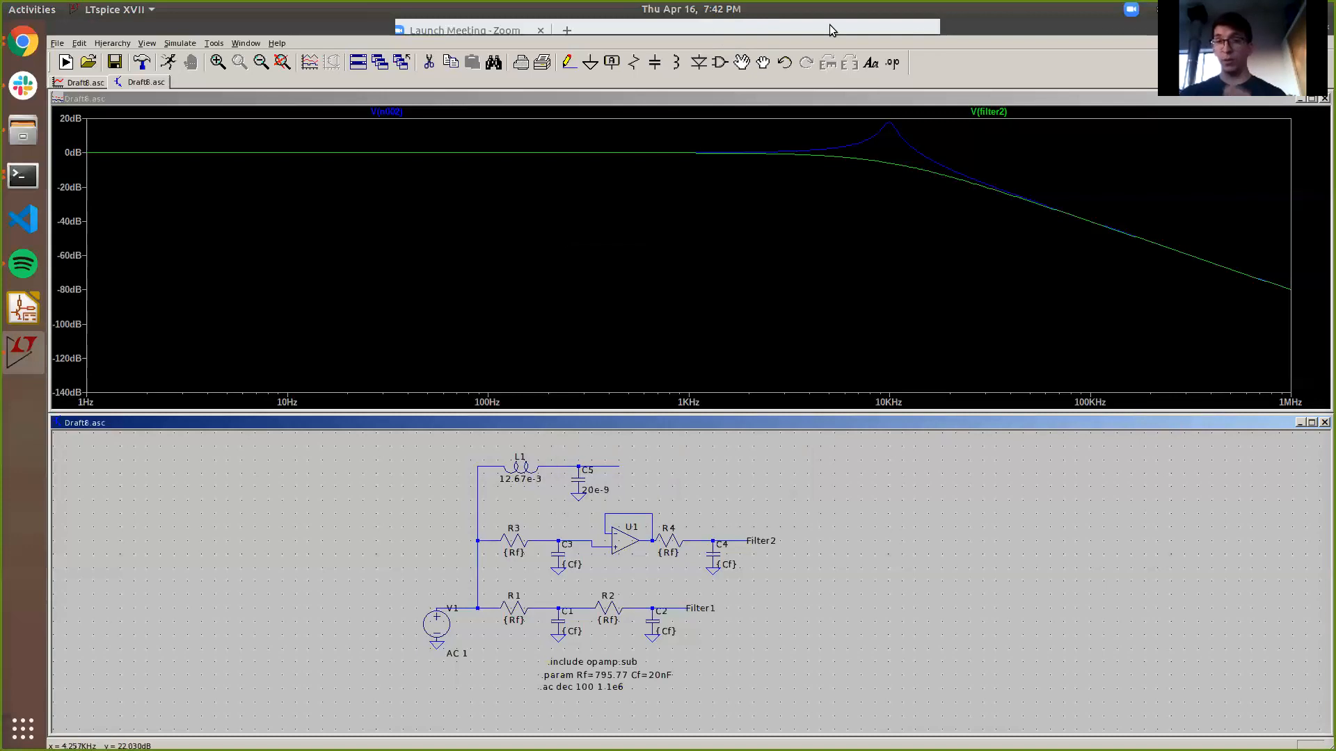